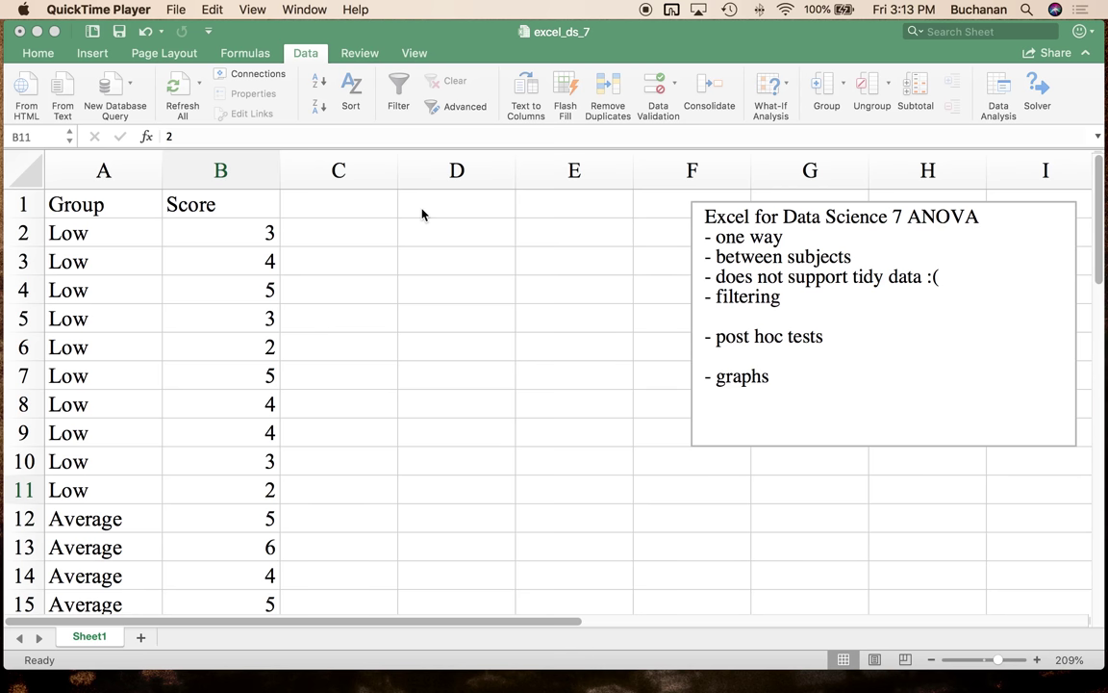
# Turn on Data > Filter in Sheet1 and filter the Group column to show only Low rows.
pyautogui.scroll(-2, 100, 250)
pyautogui.scroll(-5, 100, 255)
pyautogui.scroll(6, 92, 266)
pyautogui.click(142, 195)
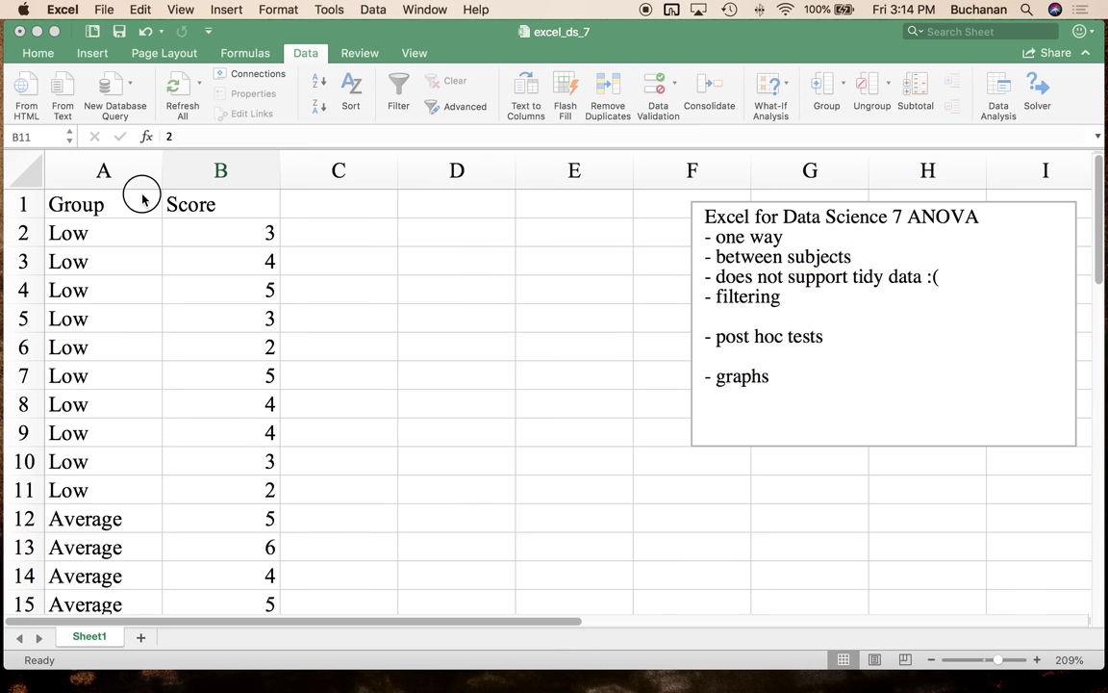
pyautogui.click(142, 199)
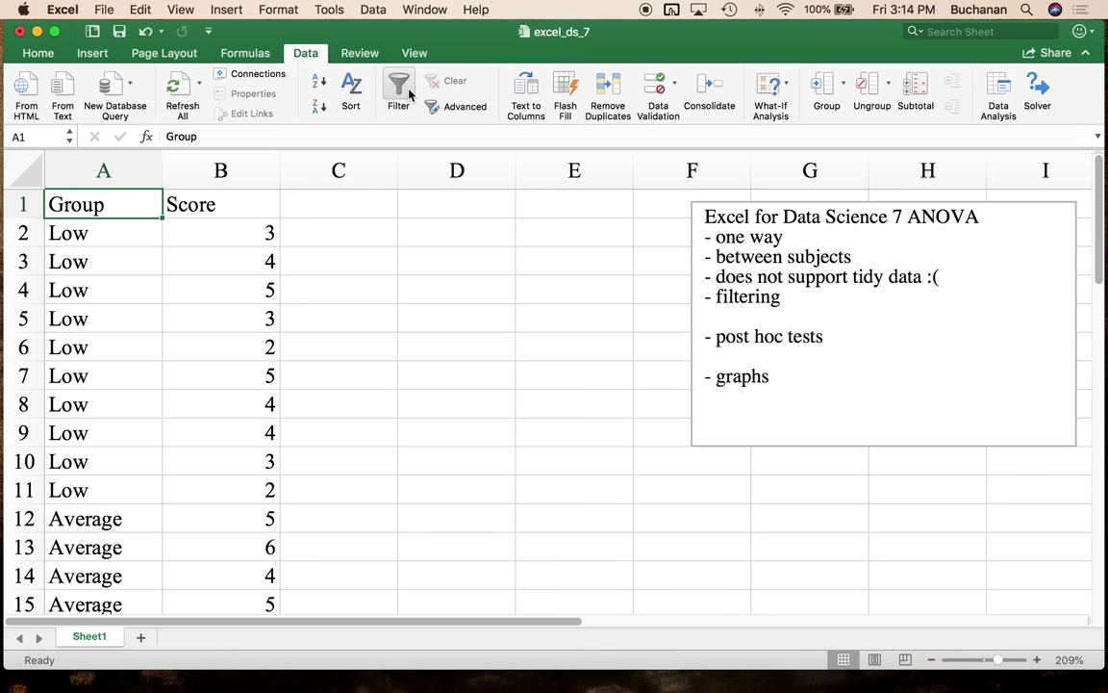
pyautogui.click(304, 53)
pyautogui.click(301, 55)
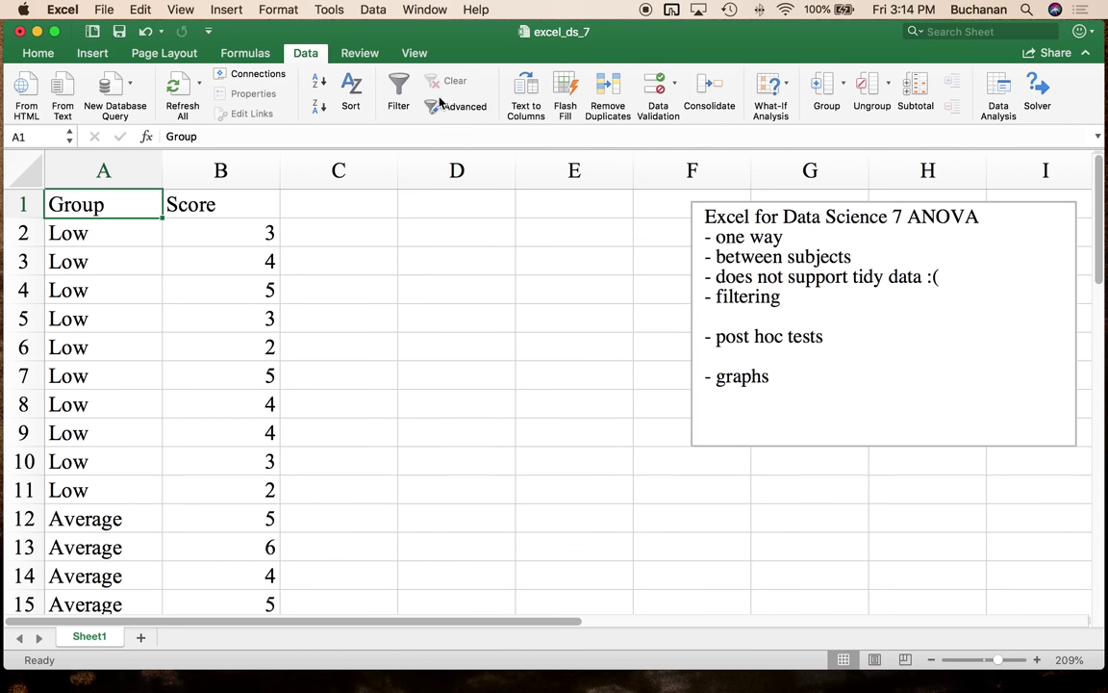
pyautogui.click(400, 96)
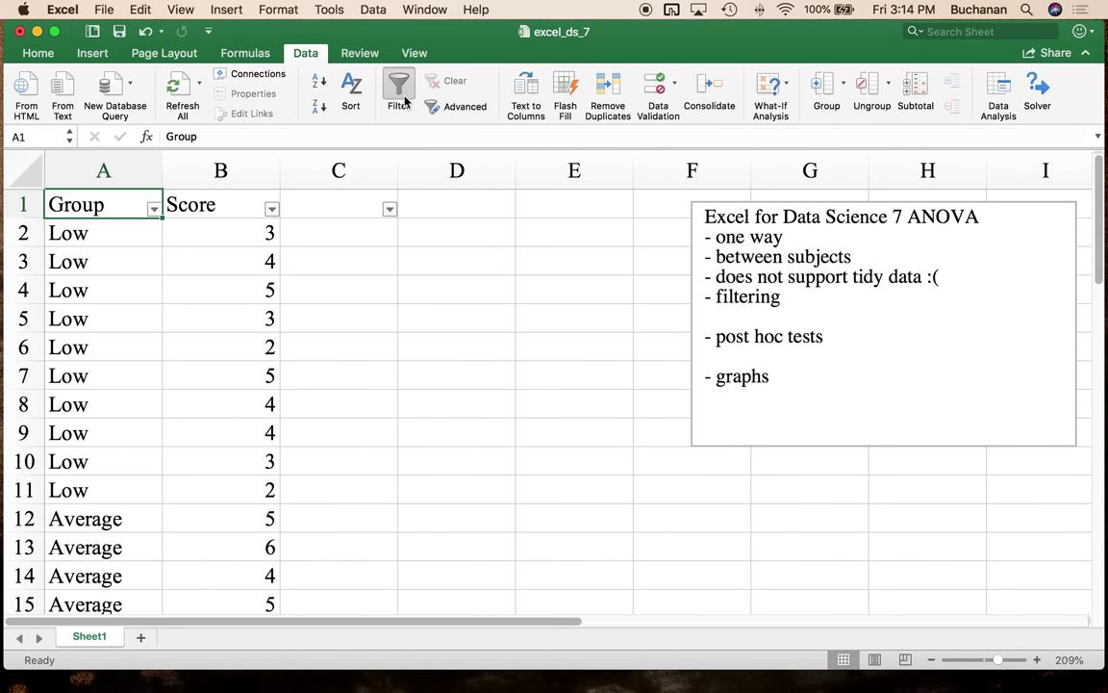
pyautogui.click(153, 211)
pyautogui.click(201, 208)
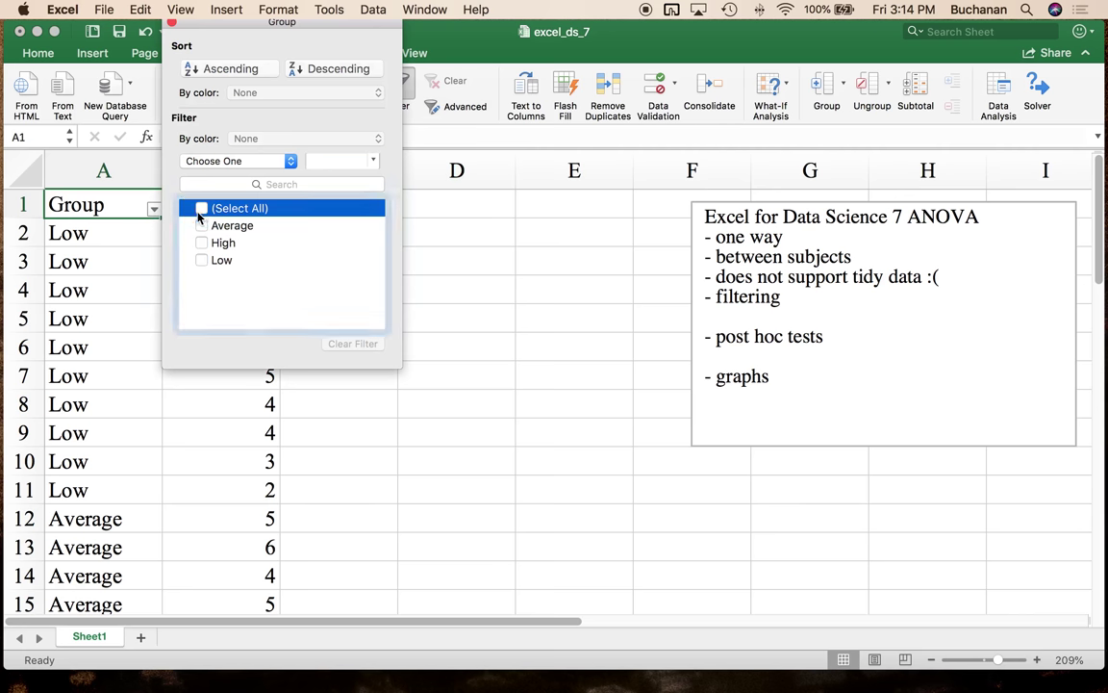
pyautogui.click(202, 260)
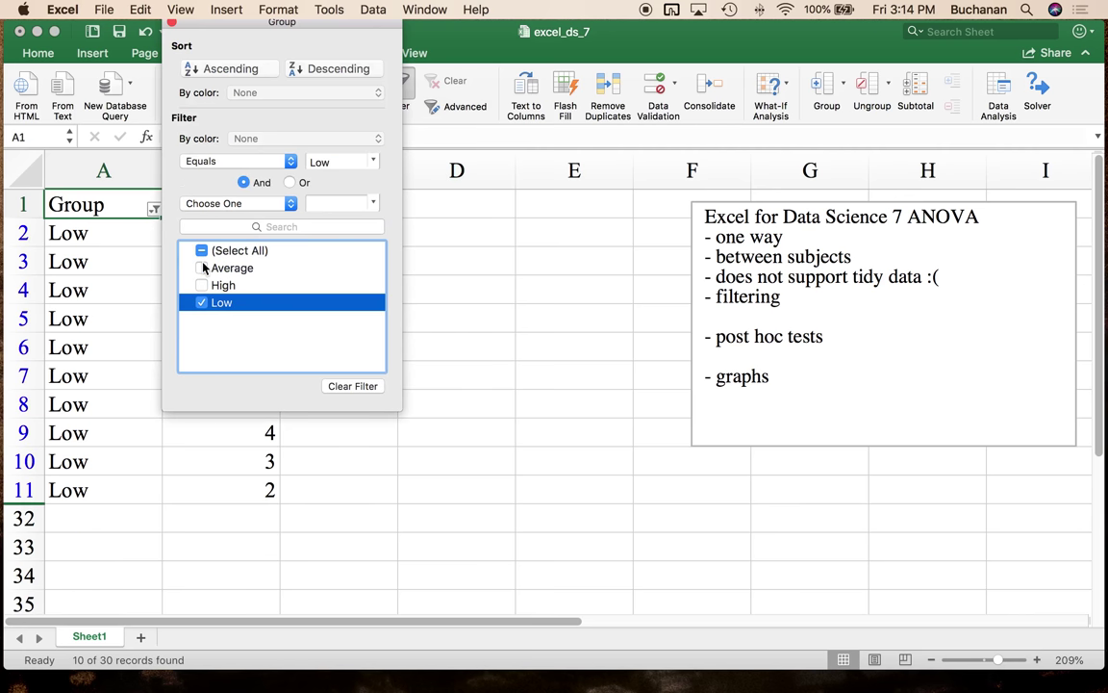
pyautogui.click(171, 22)
# Copy the Low scores into column A of a new Sheet5 under a 'Low' header.
pyautogui.moveTo(235, 240); pyautogui.dragTo(239, 484)
pyautogui.press('super+c')
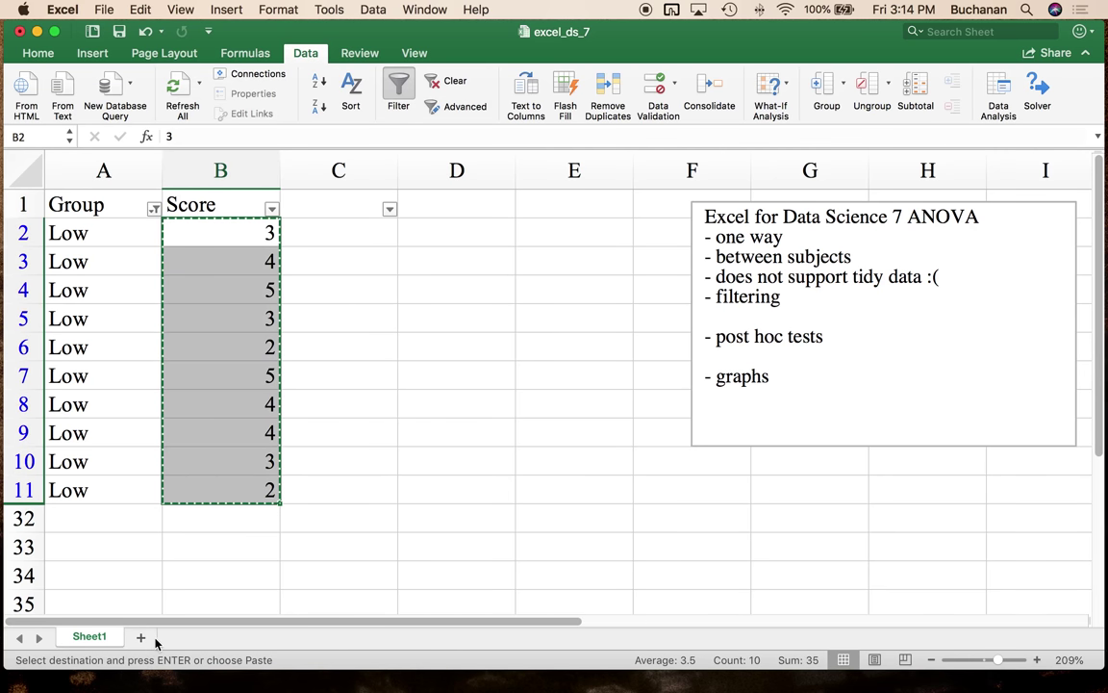
pyautogui.click(140, 637)
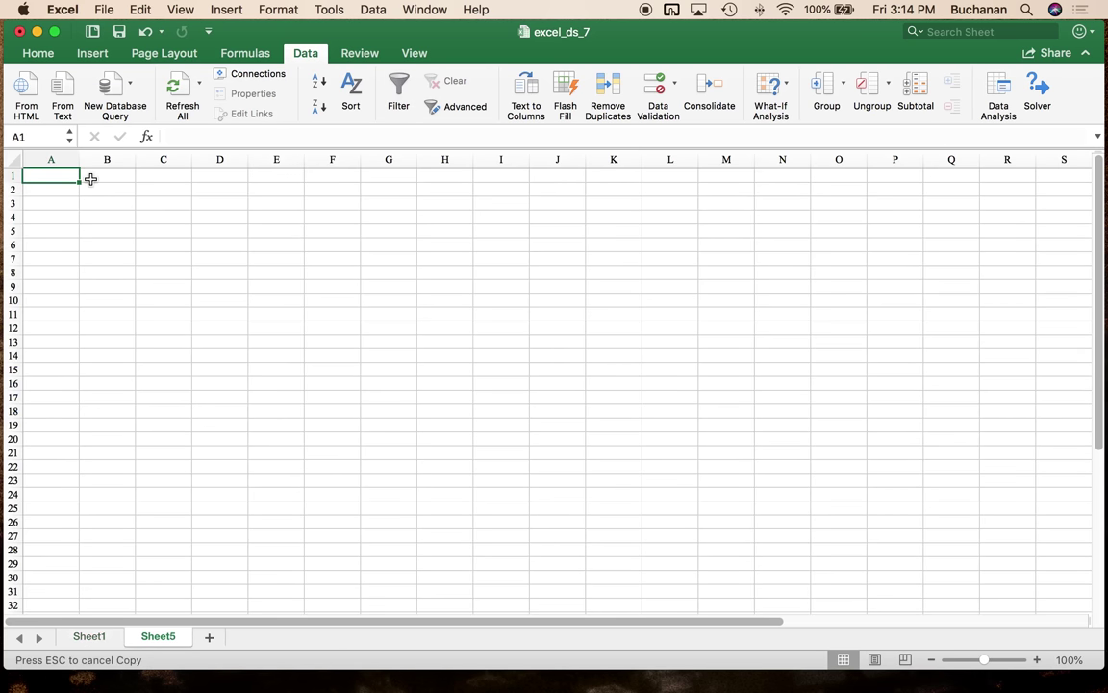
pyautogui.write('Low')
pyautogui.press('Return')
pyautogui.press('super+v')
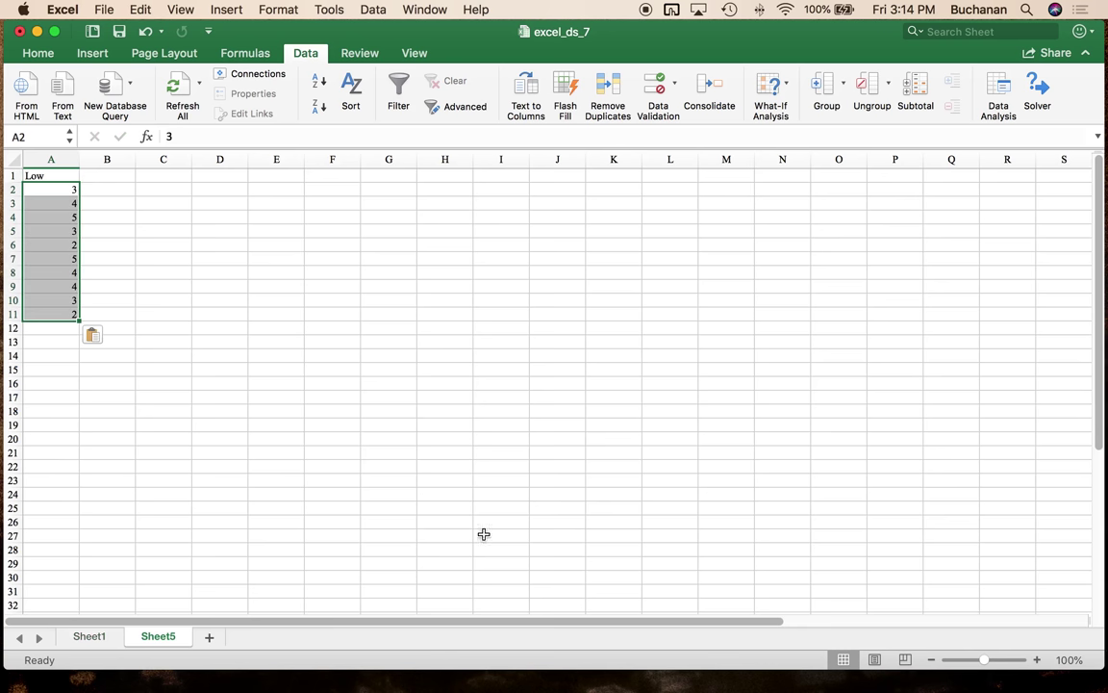
pyautogui.moveTo(989, 662); pyautogui.dragTo(1001, 658)
pyautogui.click(197, 238)
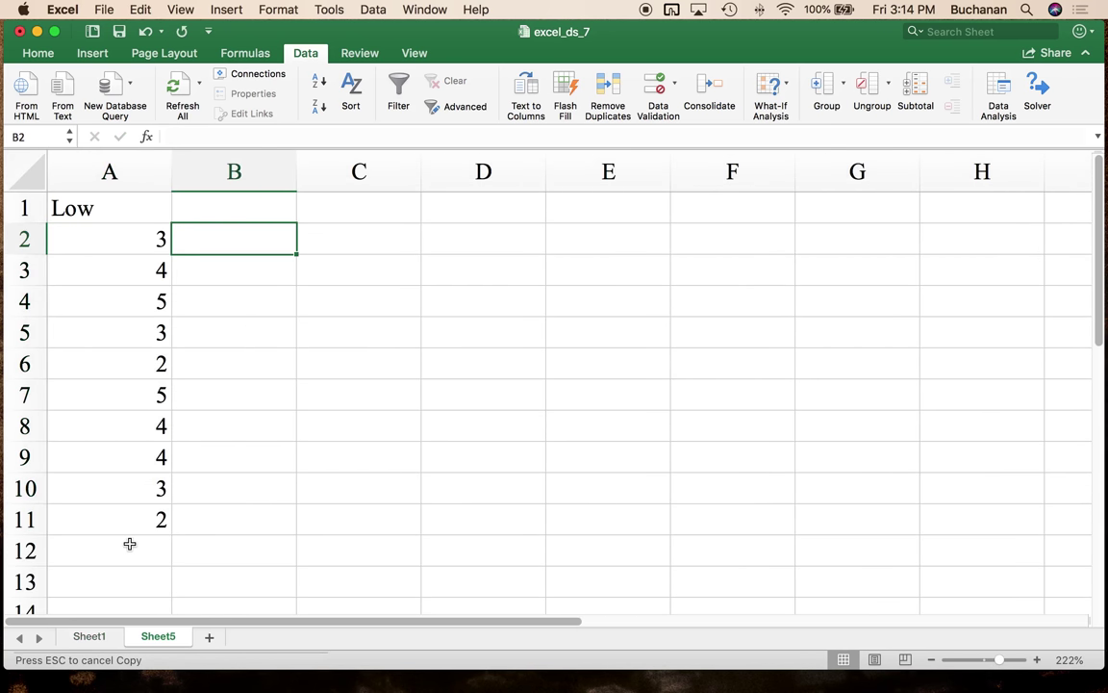
# Filter Sheet1 to the Average group and copy its scores B12:B21.
pyautogui.click(108, 636)
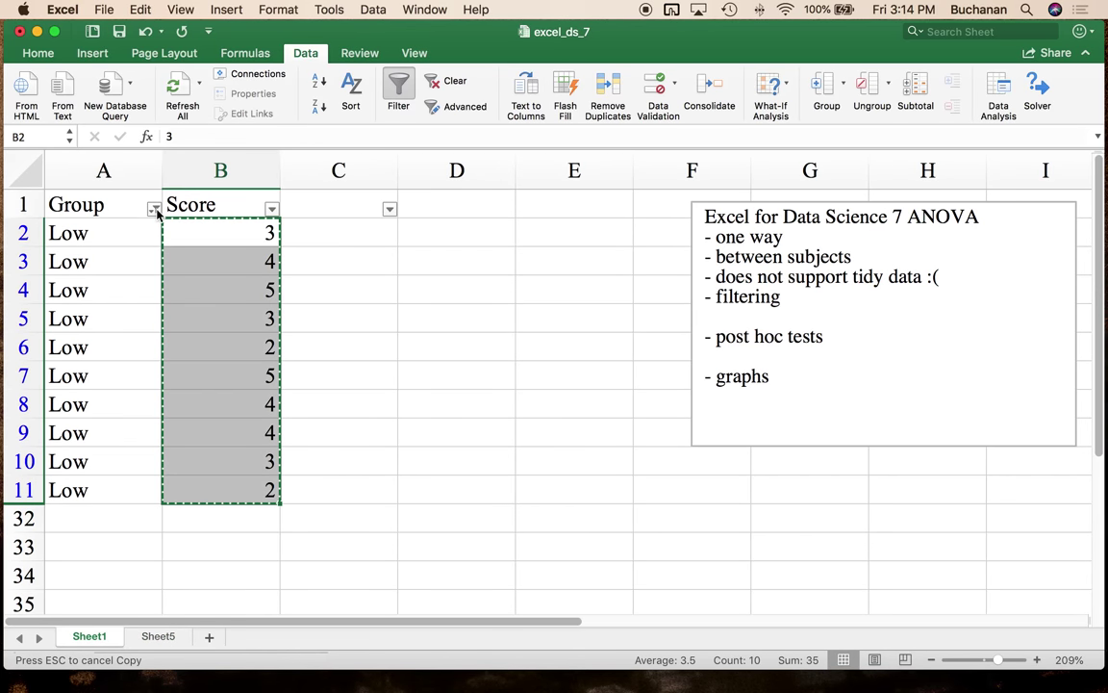
pyautogui.click(152, 209)
pyautogui.click(202, 302)
pyautogui.click(201, 267)
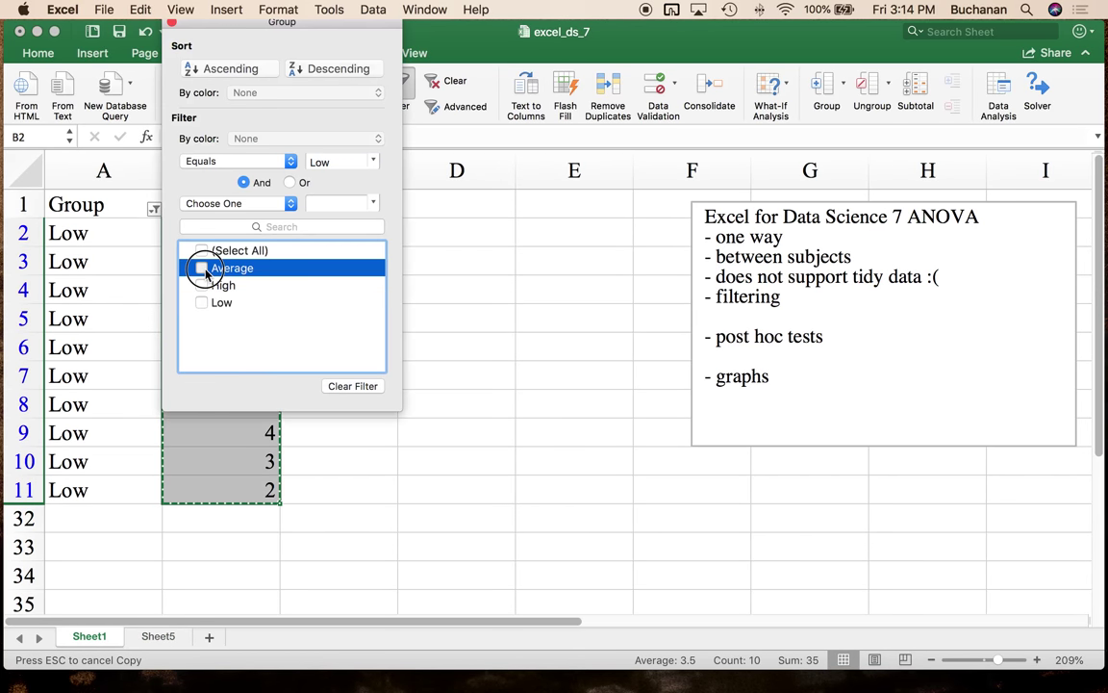
pyautogui.click(180, 10)
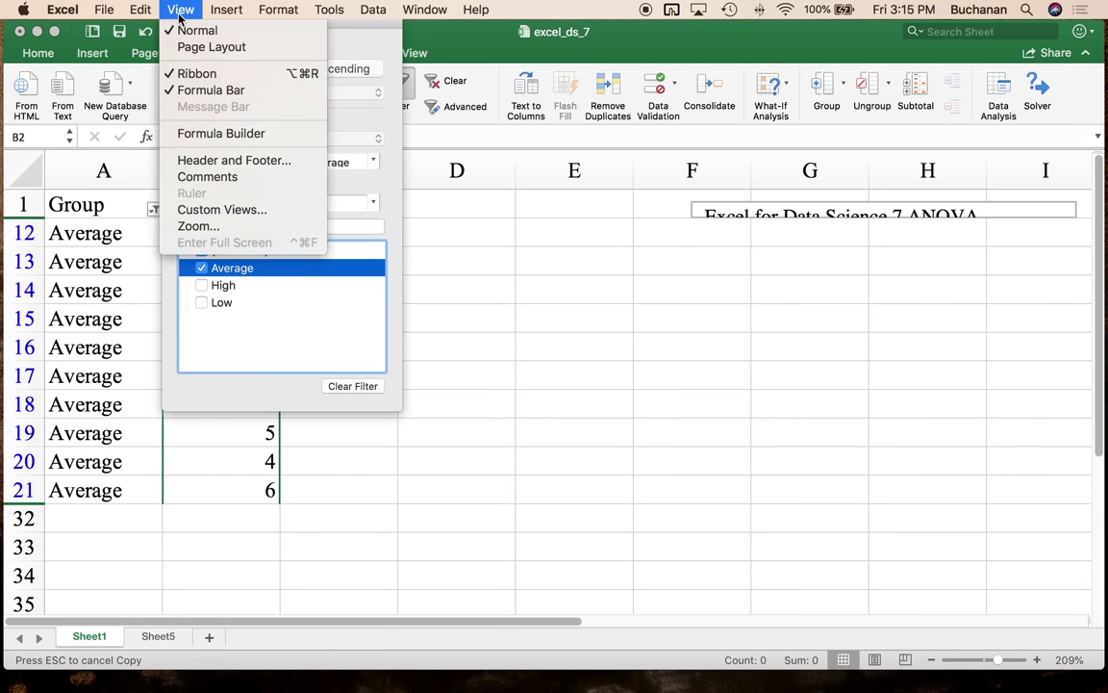
pyautogui.click(346, 49)
pyautogui.click(192, 415)
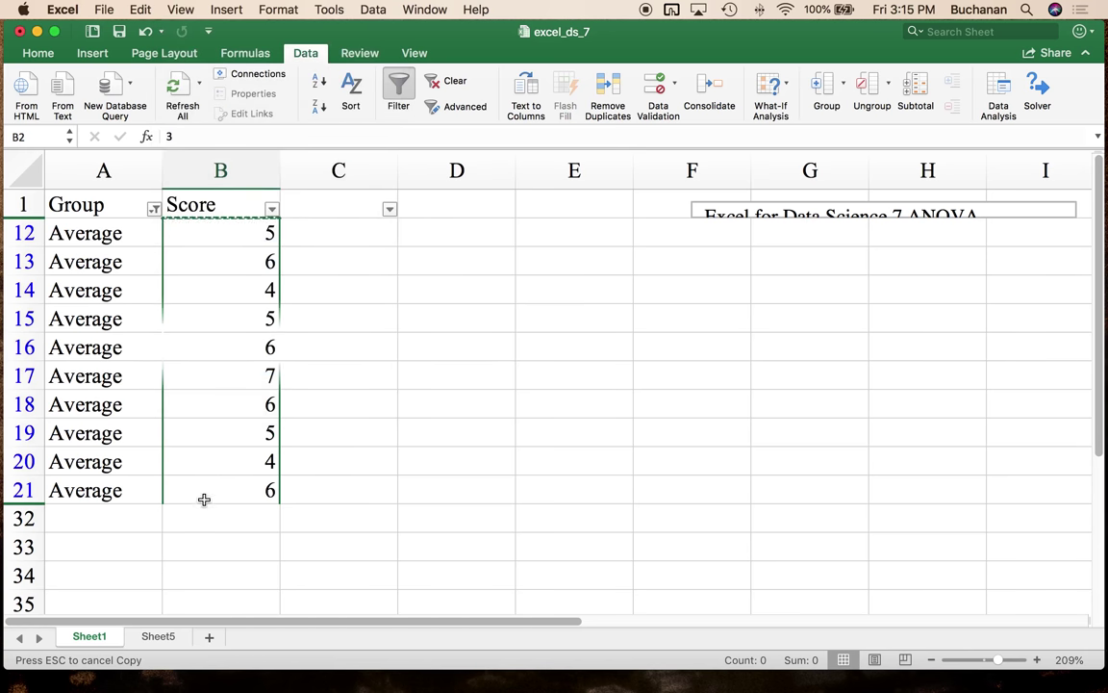
pyautogui.moveTo(203, 488); pyautogui.dragTo(223, 235)
pyautogui.press('cmd+c')
# Paste the Average scores into Sheet5 column B and add 'Average' and 'High' headers in B1 and C1.
pyautogui.click(173, 644)
pyautogui.press('super+v')
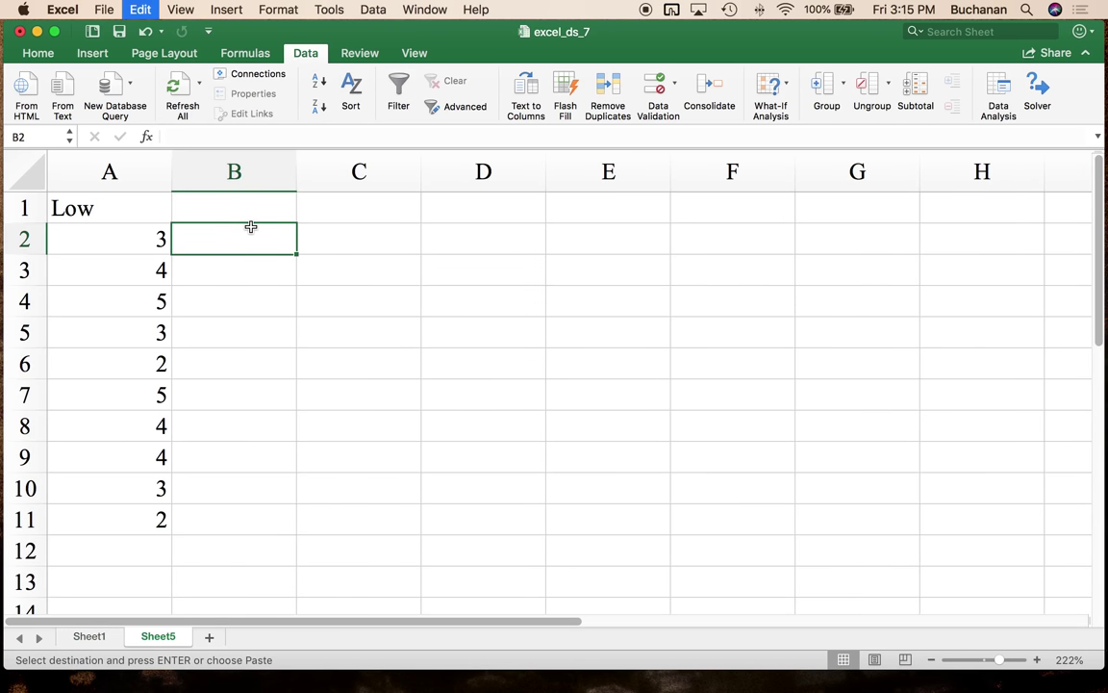
pyautogui.click(213, 201)
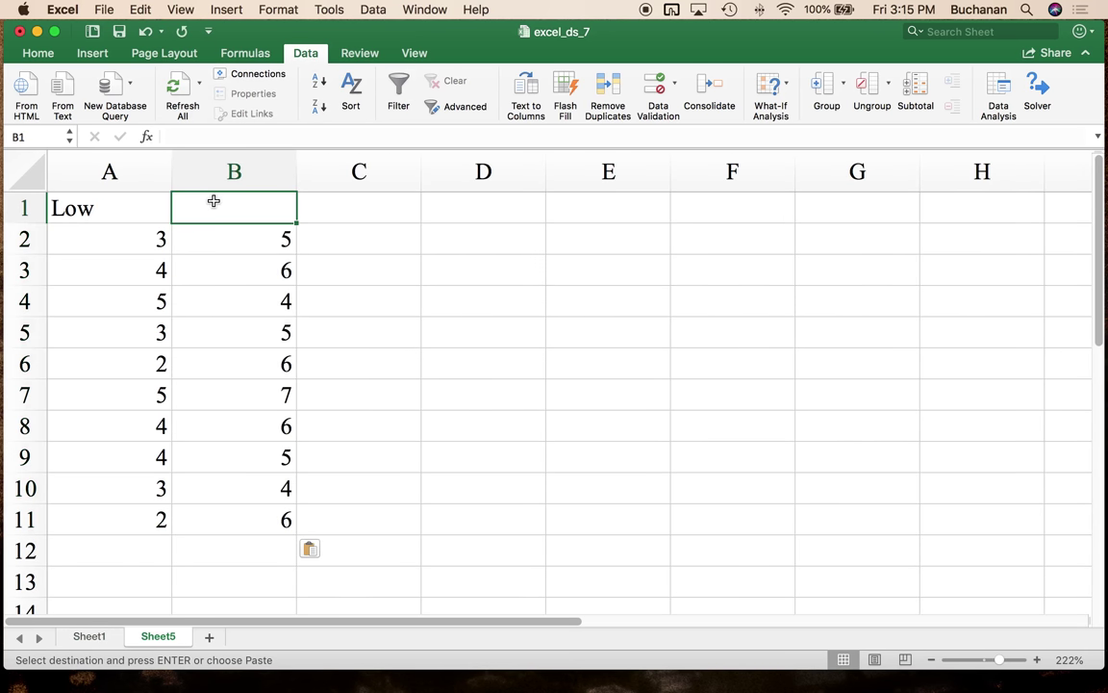
pyautogui.write('Average')
pyautogui.press('Tab')
pyautogui.write('HIgh')
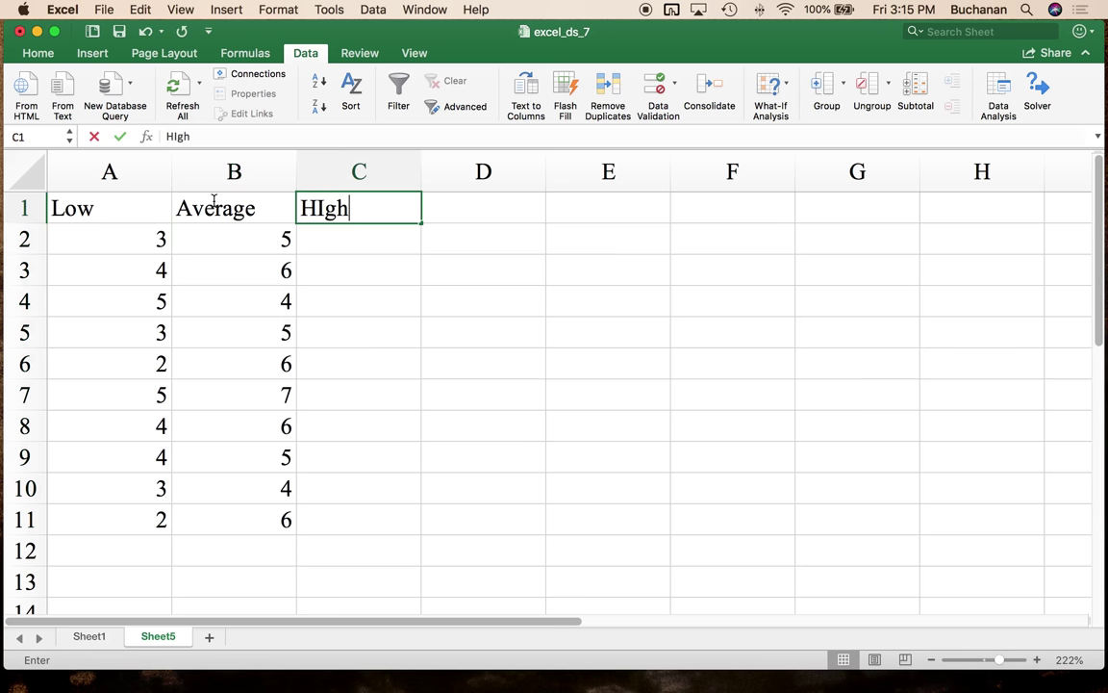
pyautogui.press('Return')
pyautogui.press('Right')
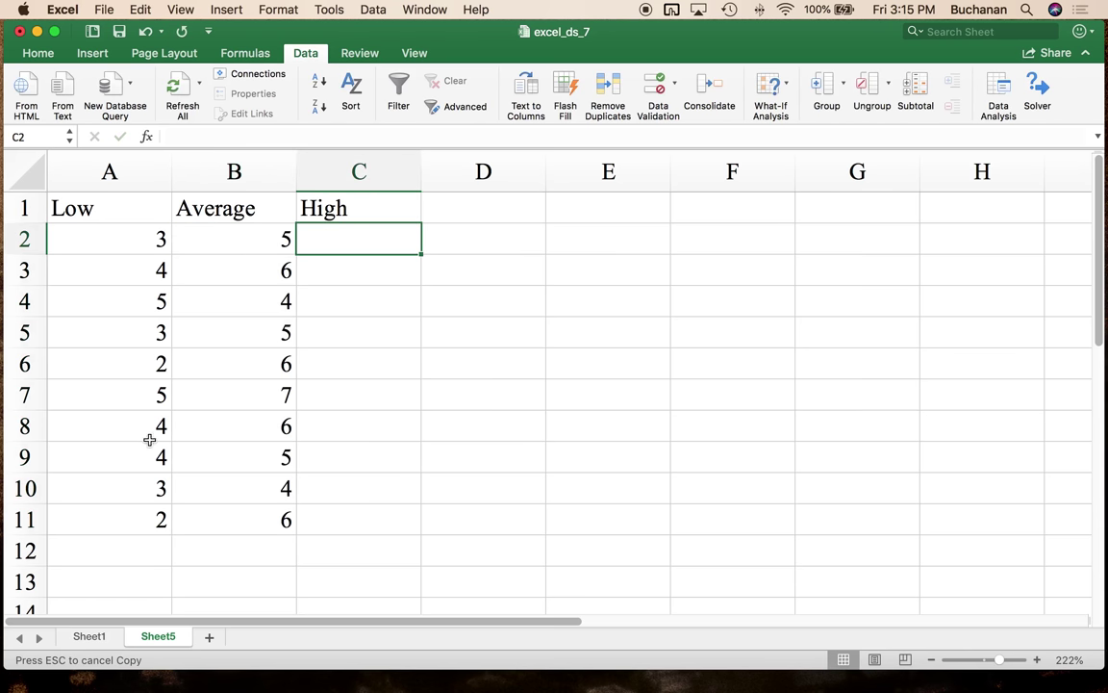
# Filter Sheet1 to the High group and copy its scores B22:B31.
pyautogui.click(96, 637)
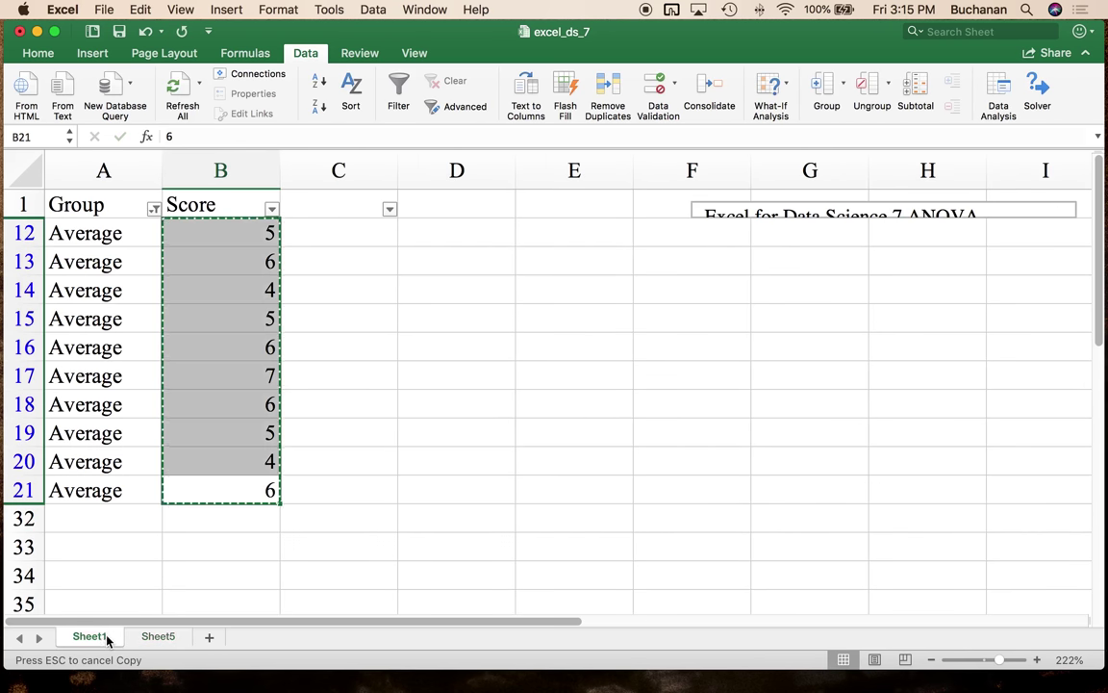
pyautogui.click(158, 210)
pyautogui.click(201, 247)
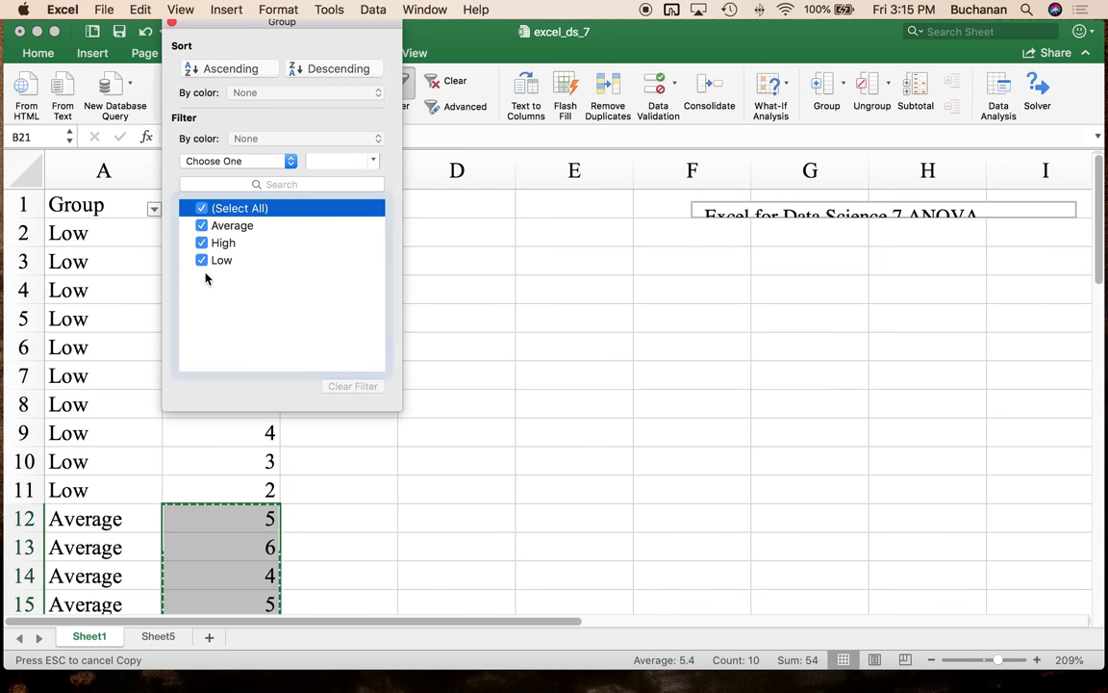
pyautogui.click(201, 208)
pyautogui.click(201, 243)
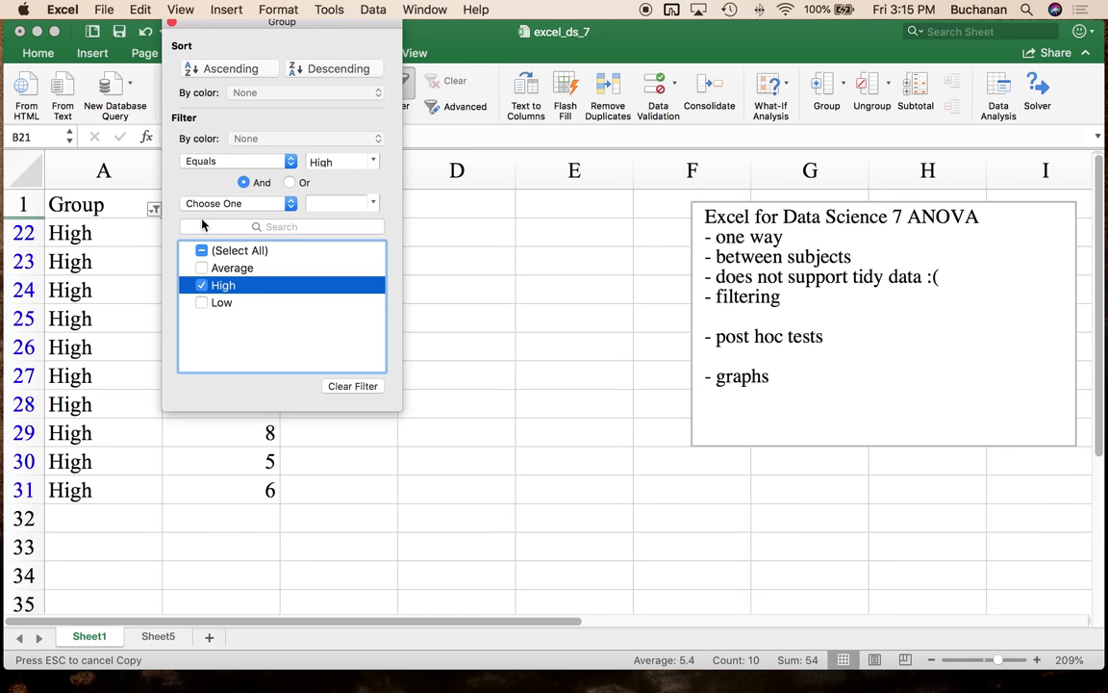
pyautogui.click(230, 452)
pyautogui.moveTo(230, 492); pyautogui.dragTo(243, 225)
pyautogui.press('super+c')
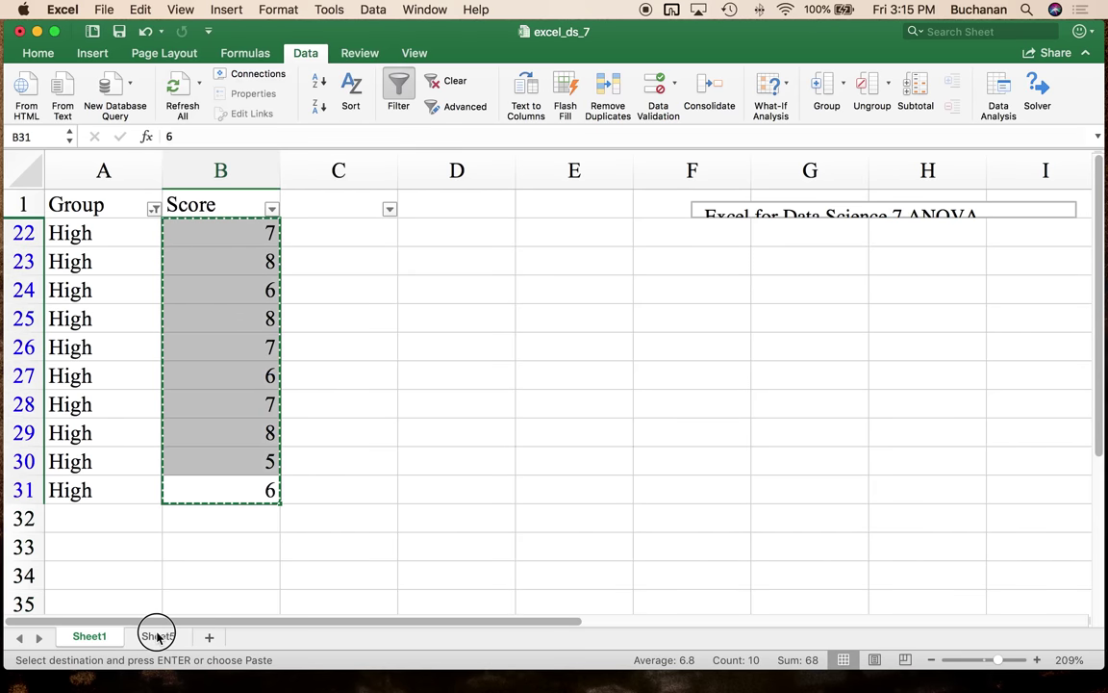
# Paste the High scores into Sheet5 starting at C2.
pyautogui.click(157, 637)
pyautogui.click(344, 238)
pyautogui.press('super+v')
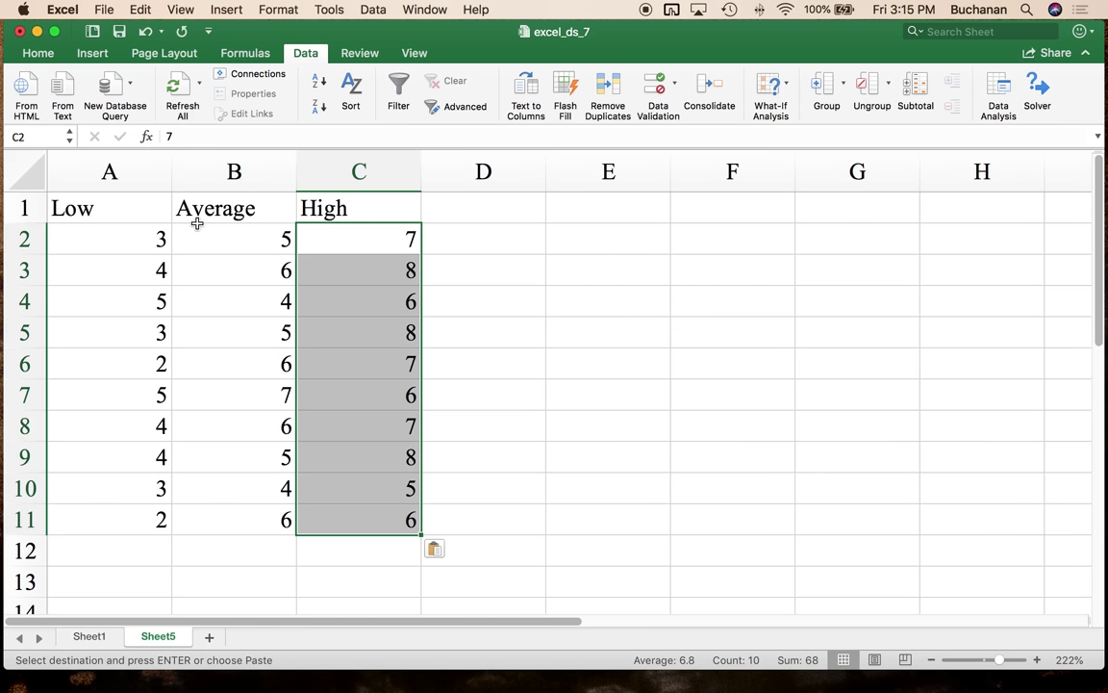
pyautogui.moveTo(120, 236); pyautogui.dragTo(411, 250)
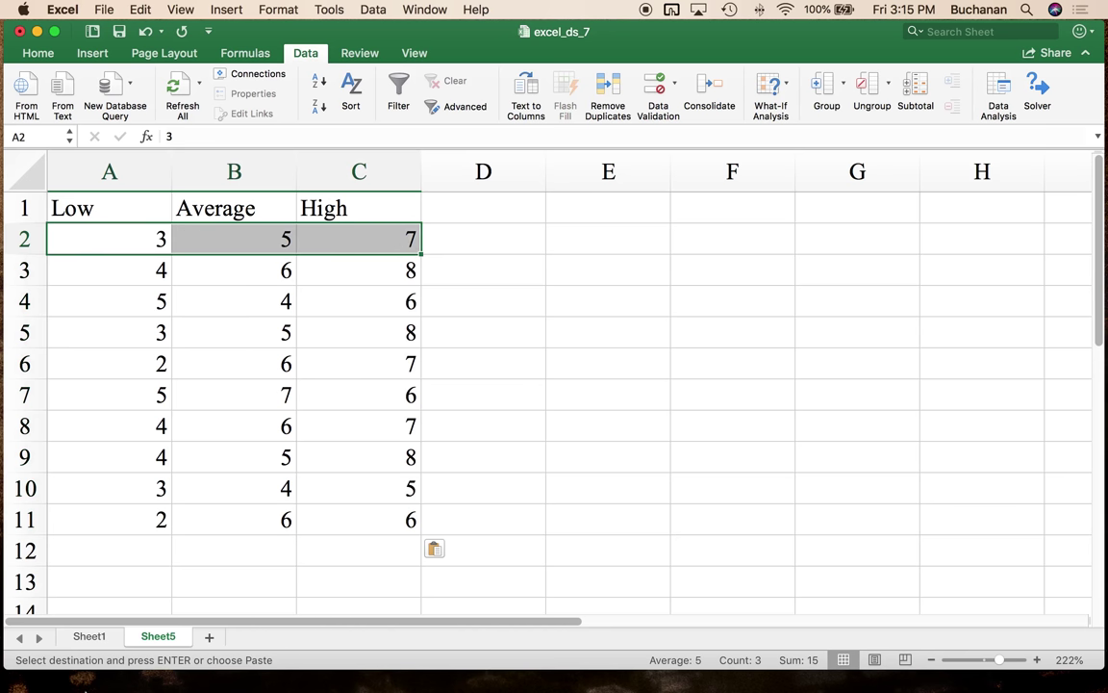
pyautogui.click(89, 637)
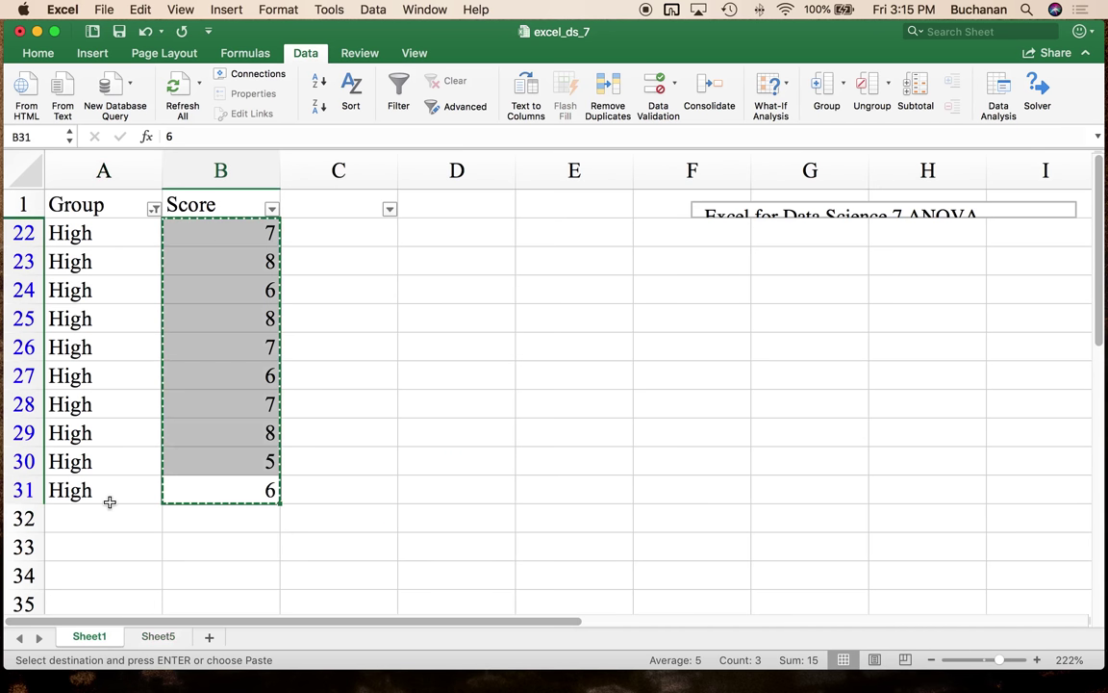
# Turn off Sheet1's filter so all Group rows show, then view Sheet5's Low, Average and High columns.
pyautogui.click(402, 89)
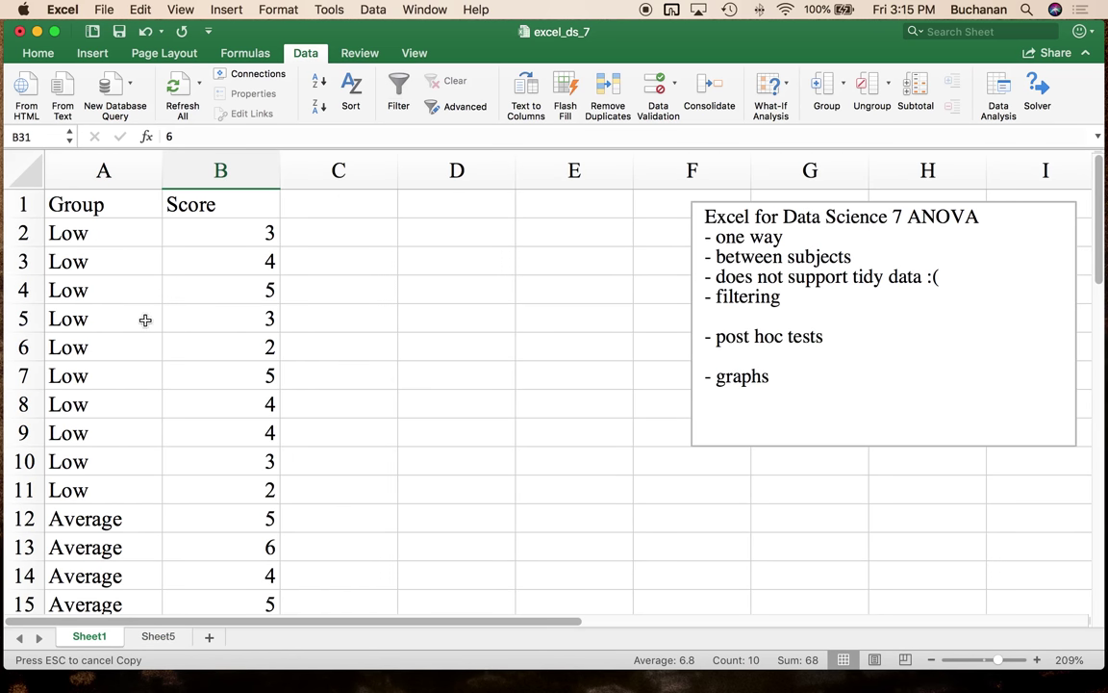
pyautogui.click(148, 300)
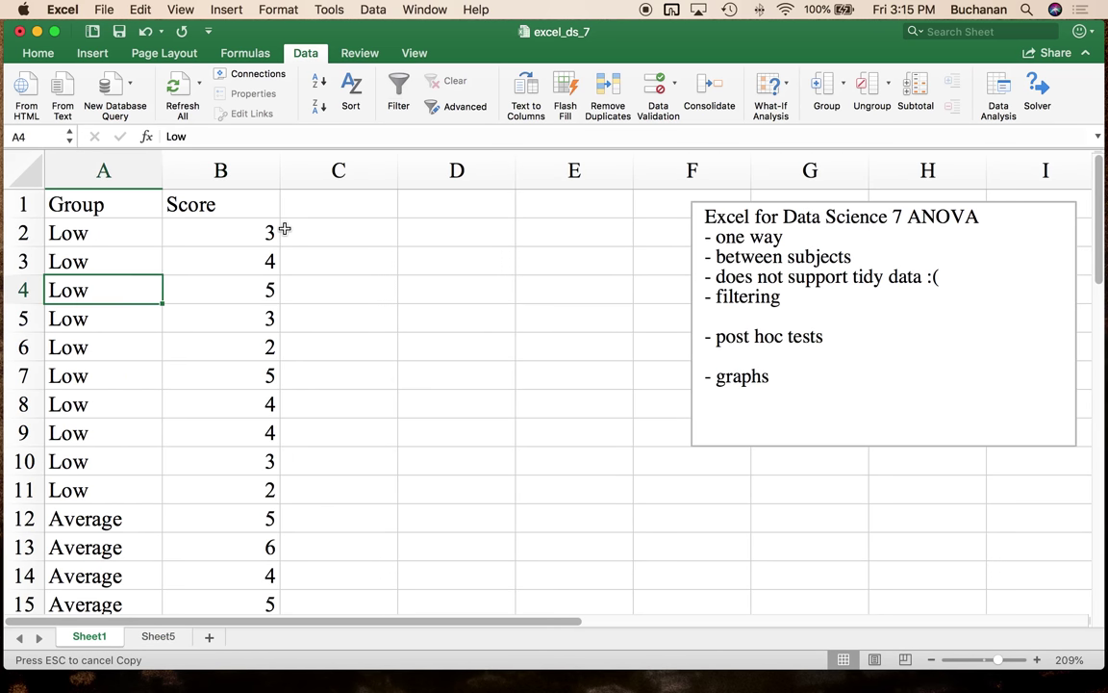
pyautogui.click(98, 234)
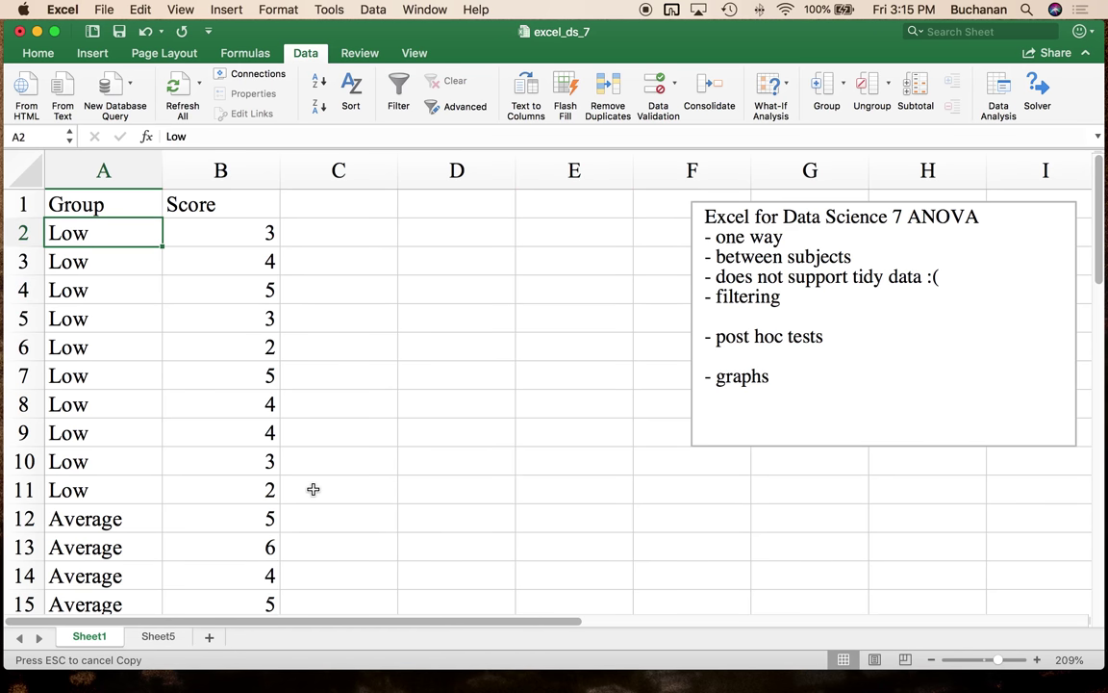
pyautogui.click(157, 636)
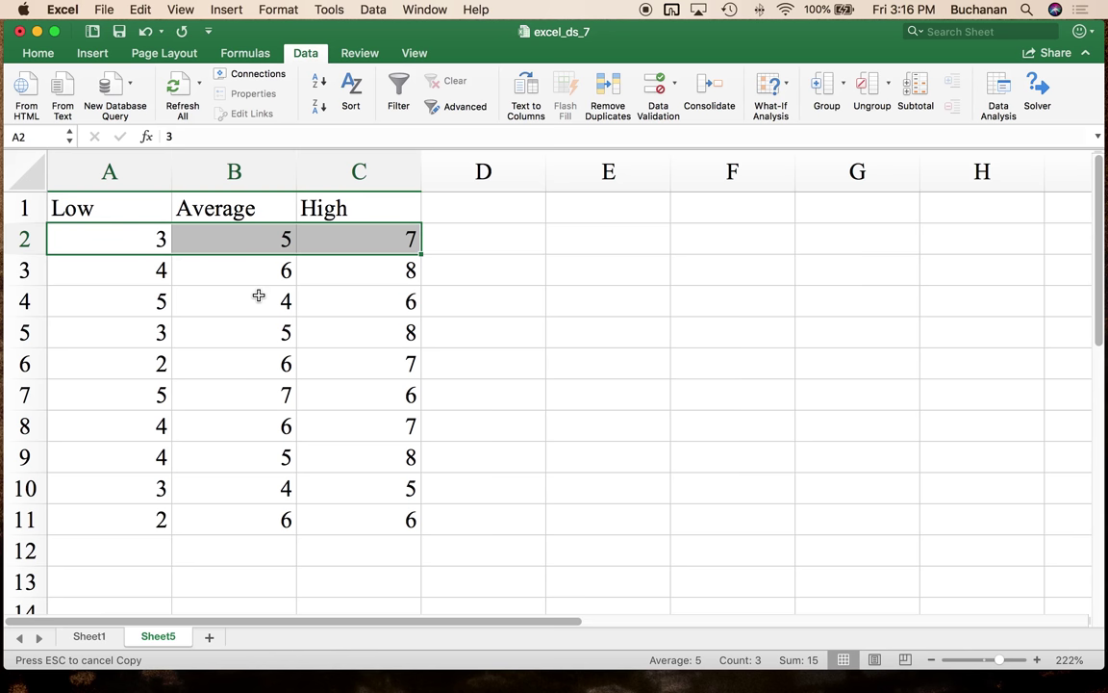
pyautogui.click(547, 264)
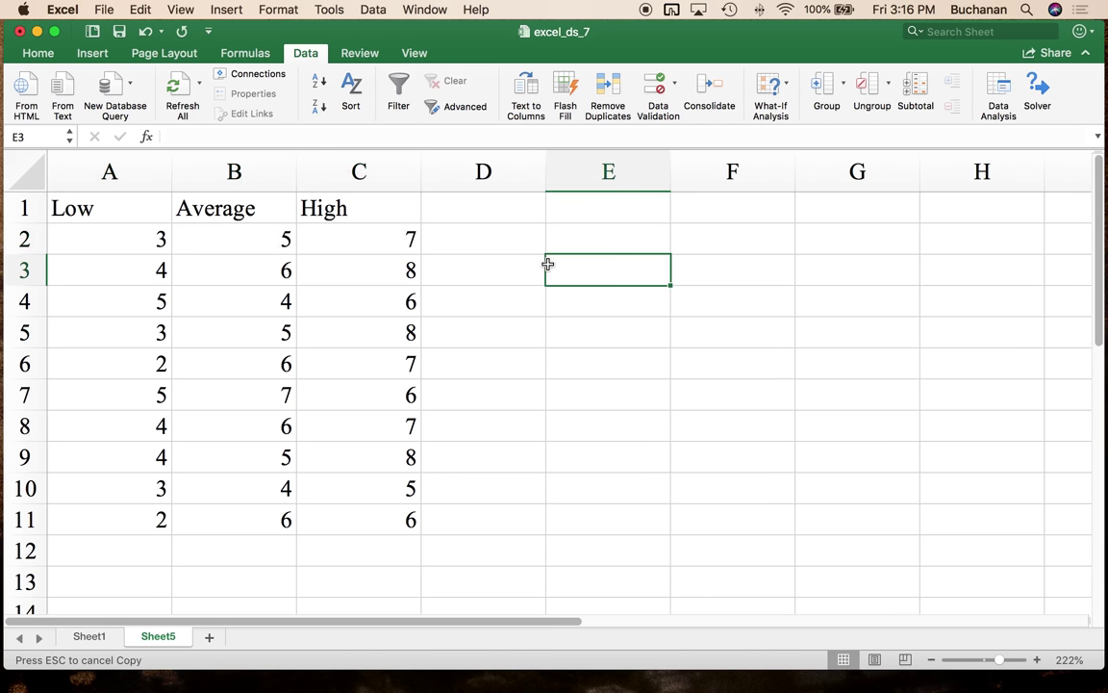
# Open the Data Analysis dialog and browse its tool list, with Anova: Single Factor at the top.
pyautogui.click(997, 92)
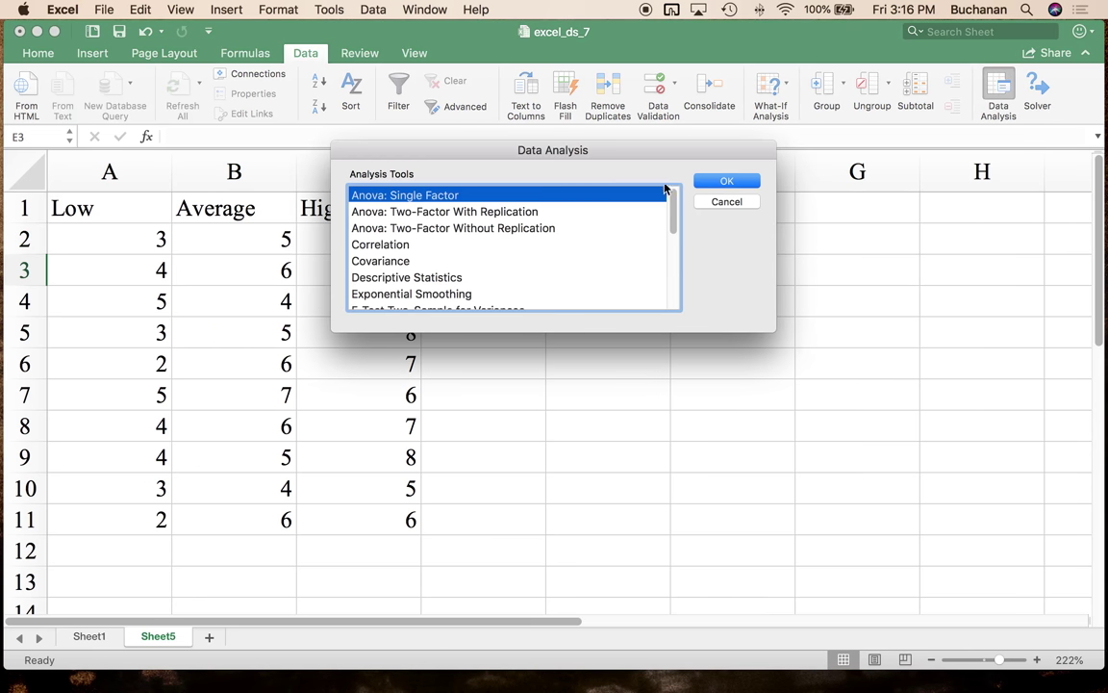
pyautogui.moveTo(667, 154); pyautogui.dragTo(851, 89)
pyautogui.scroll(-5, 744, 232)
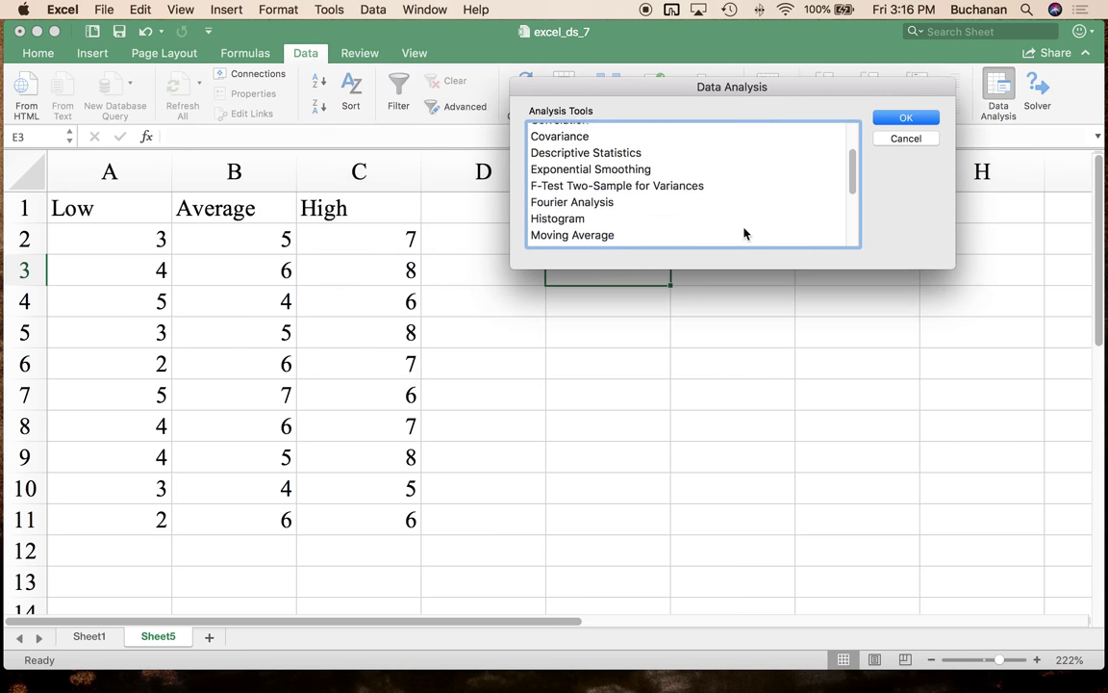
pyautogui.scroll(3, 745, 233)
pyautogui.scroll(-3, 744, 233)
pyautogui.scroll(5, 744, 231)
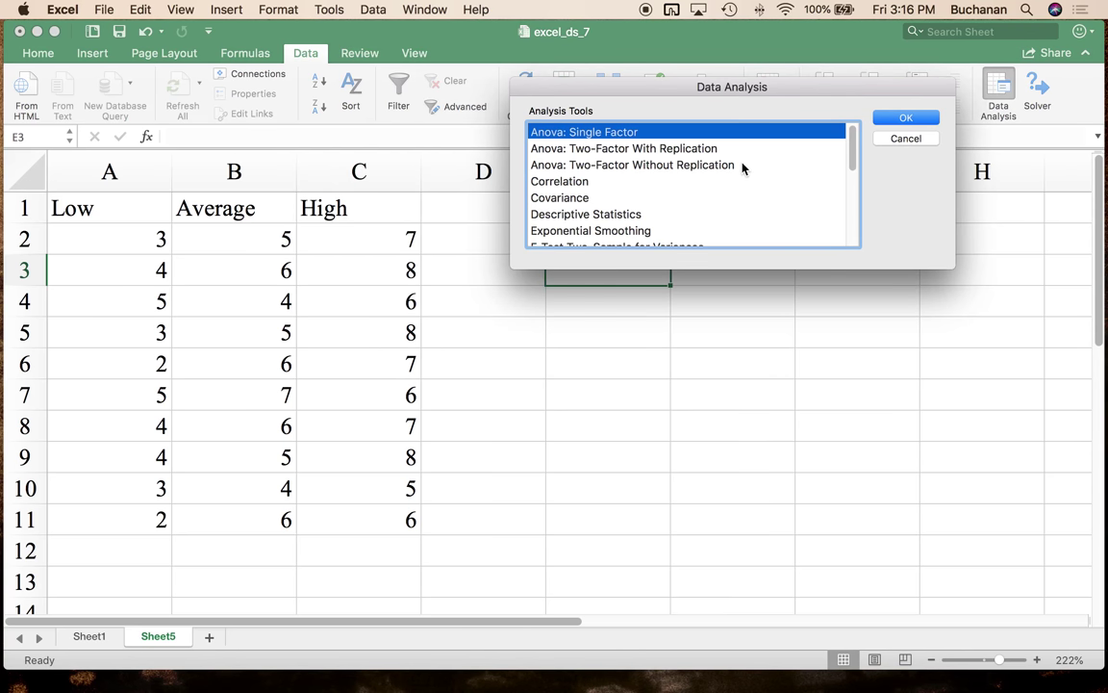
pyautogui.scroll(-2, 728, 187)
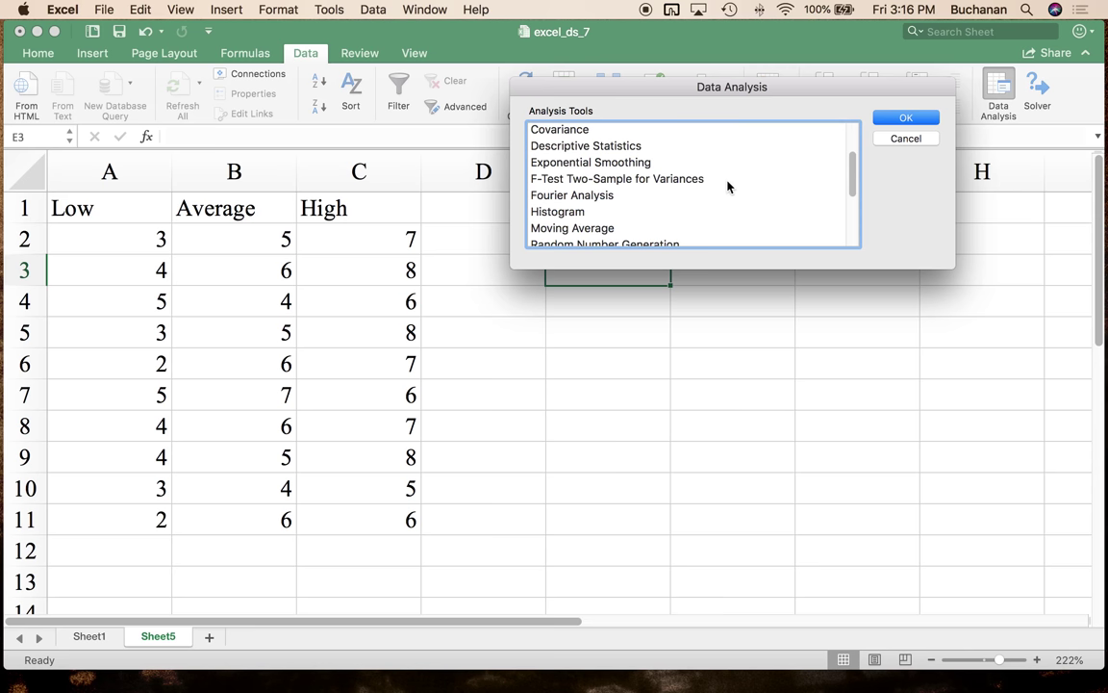
pyautogui.scroll(-3, 728, 186)
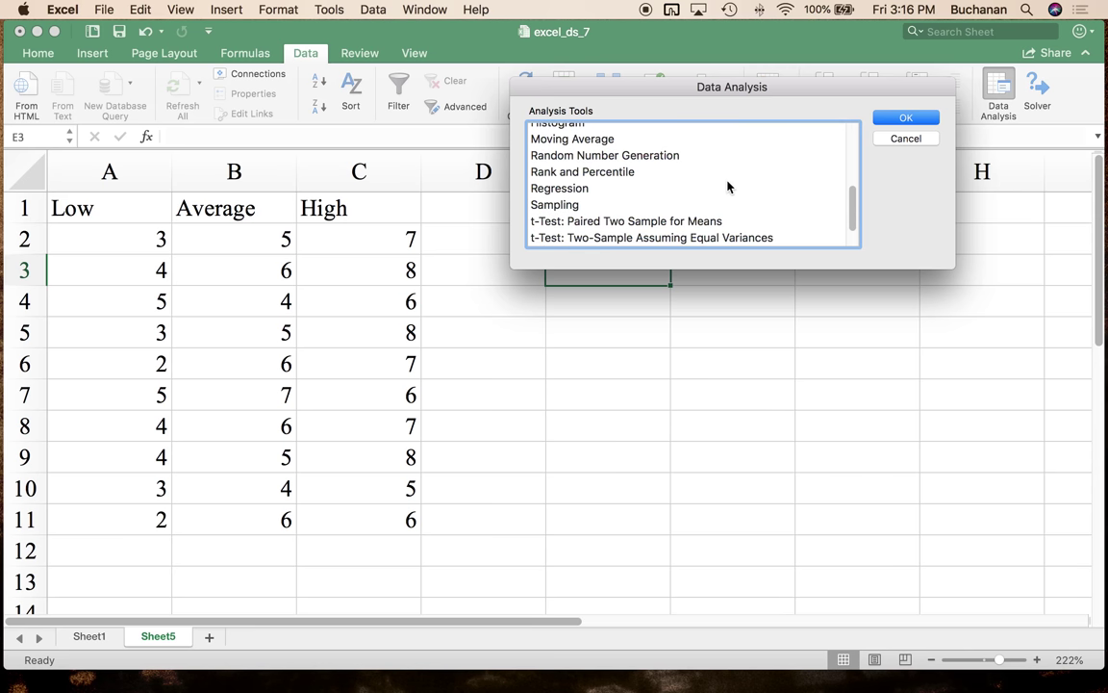
pyautogui.scroll(-2, 728, 186)
pyautogui.scroll(4, 729, 183)
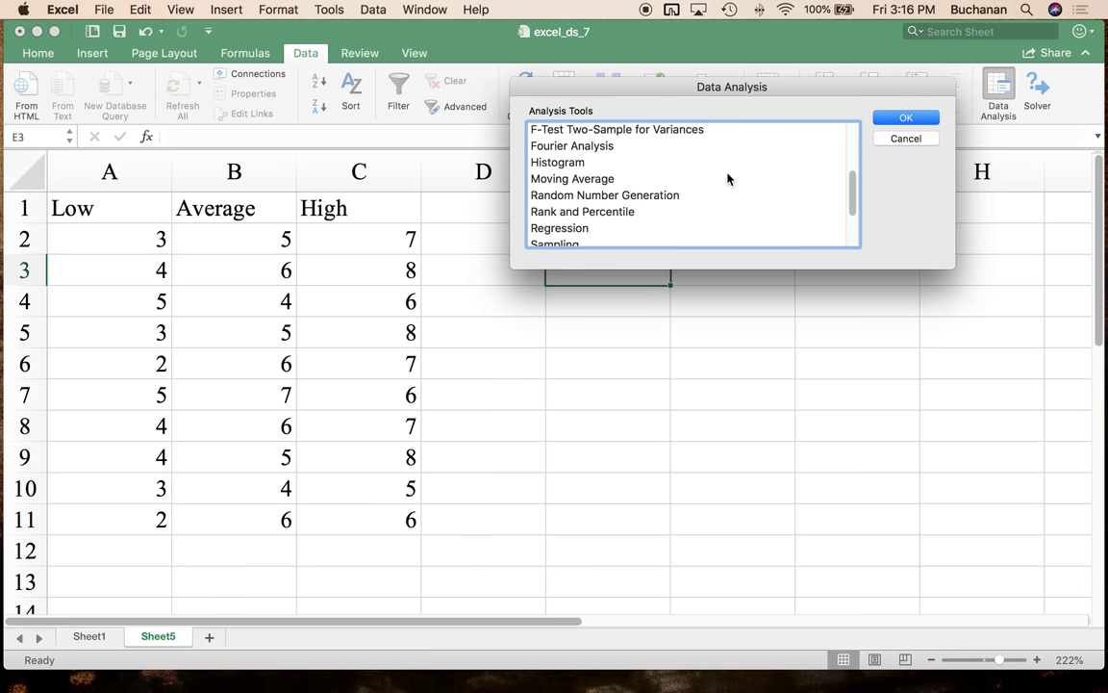
pyautogui.scroll(4, 728, 179)
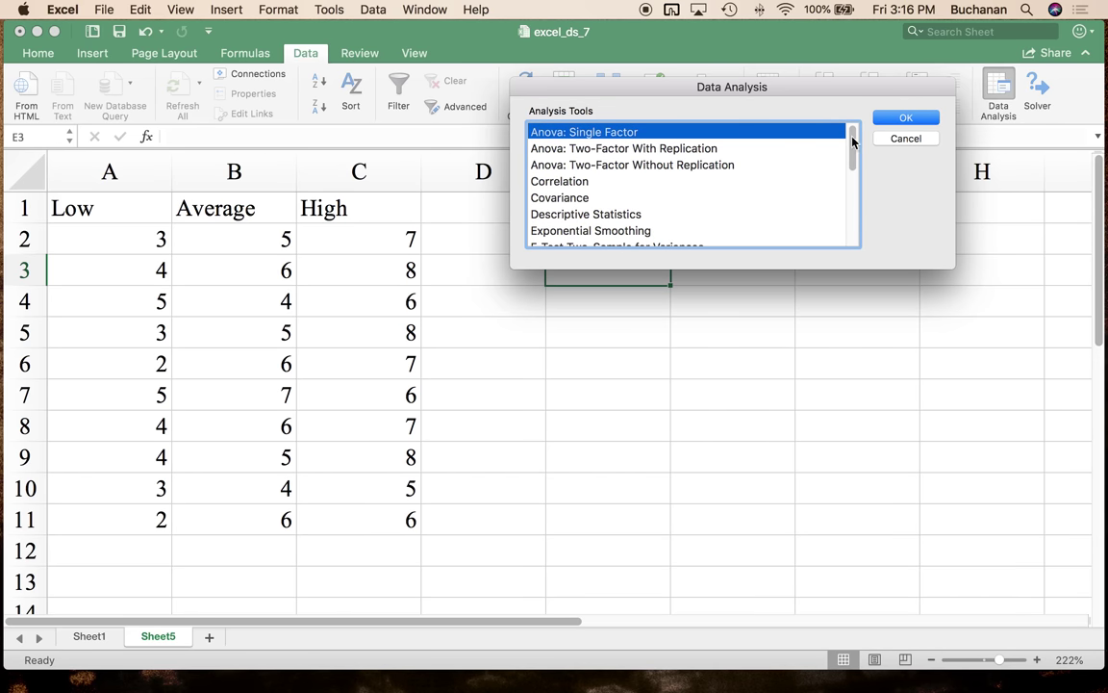
# Run Anova: Single Factor on $A$1:$C$11, grouped by columns with labels, output to a new worksheet.
pyautogui.click(905, 117)
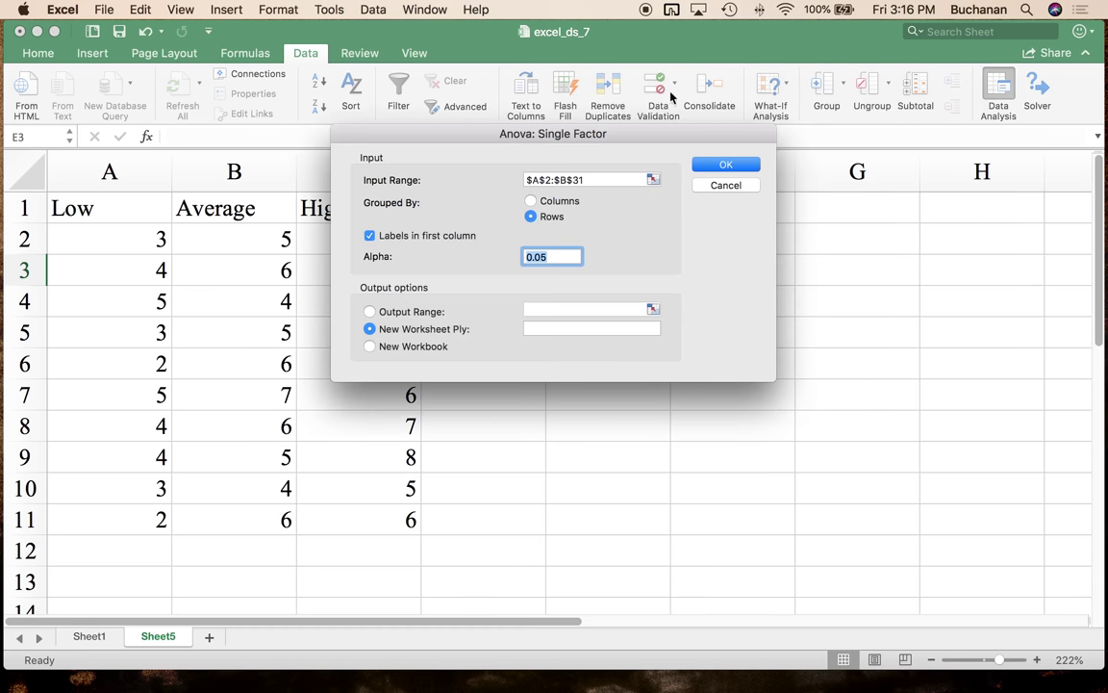
pyautogui.click(653, 179)
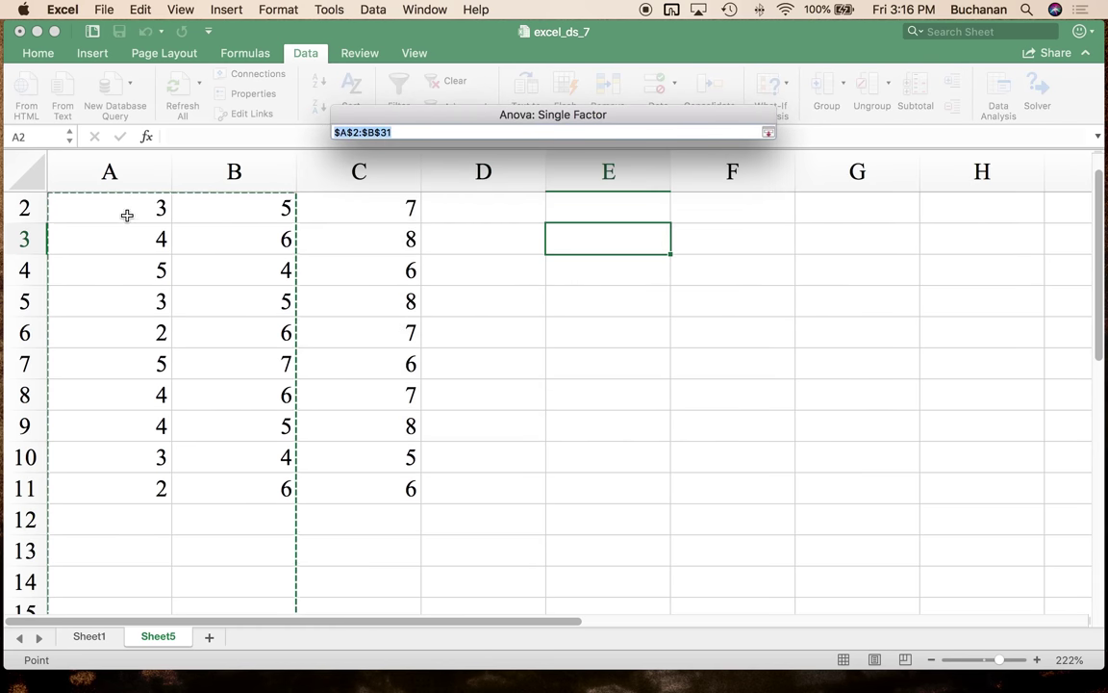
pyautogui.moveTo(89, 213); pyautogui.dragTo(319, 388)
pyautogui.scroll(1, 320, 388)
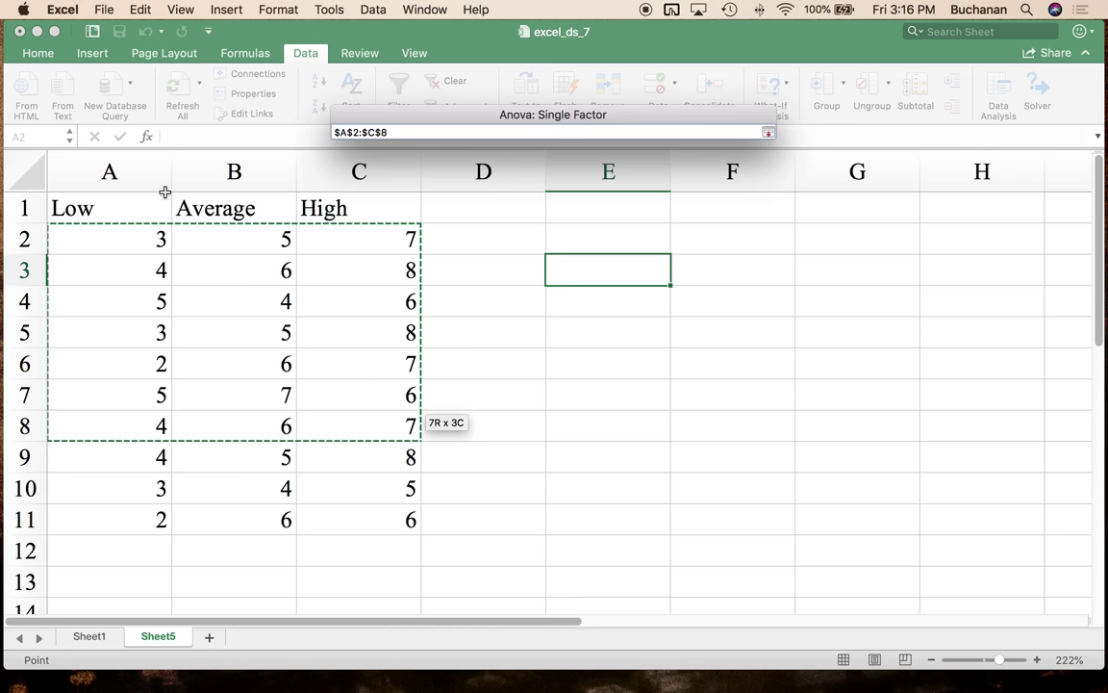
pyautogui.click(141, 208)
pyautogui.moveTo(141, 208); pyautogui.dragTo(388, 517)
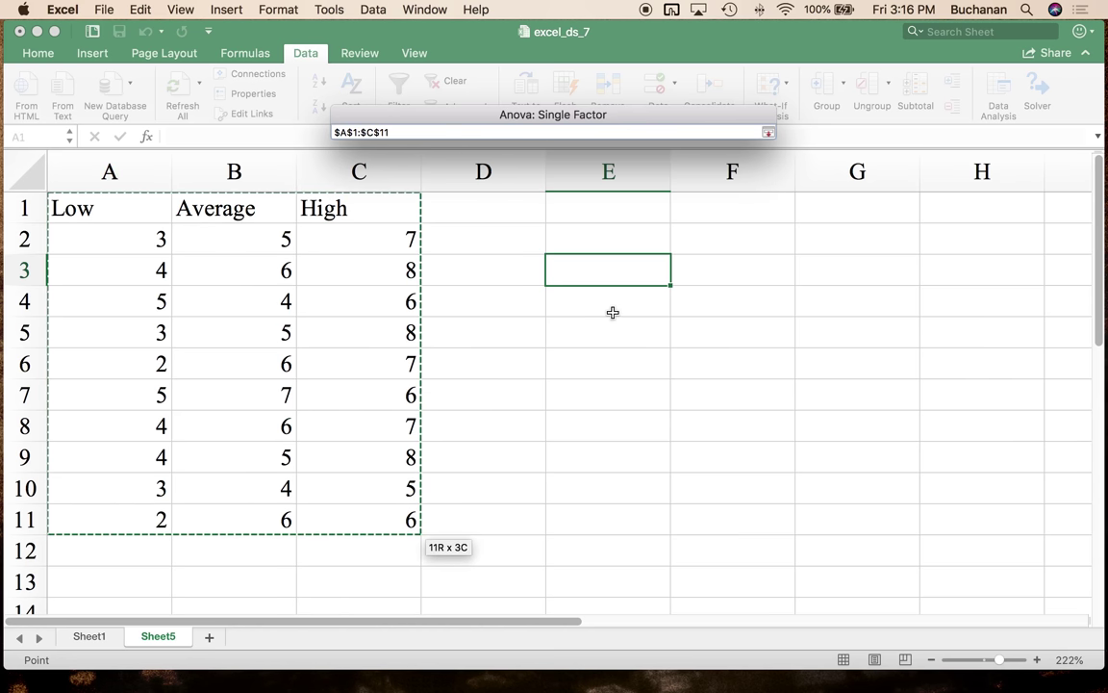
pyautogui.click(767, 133)
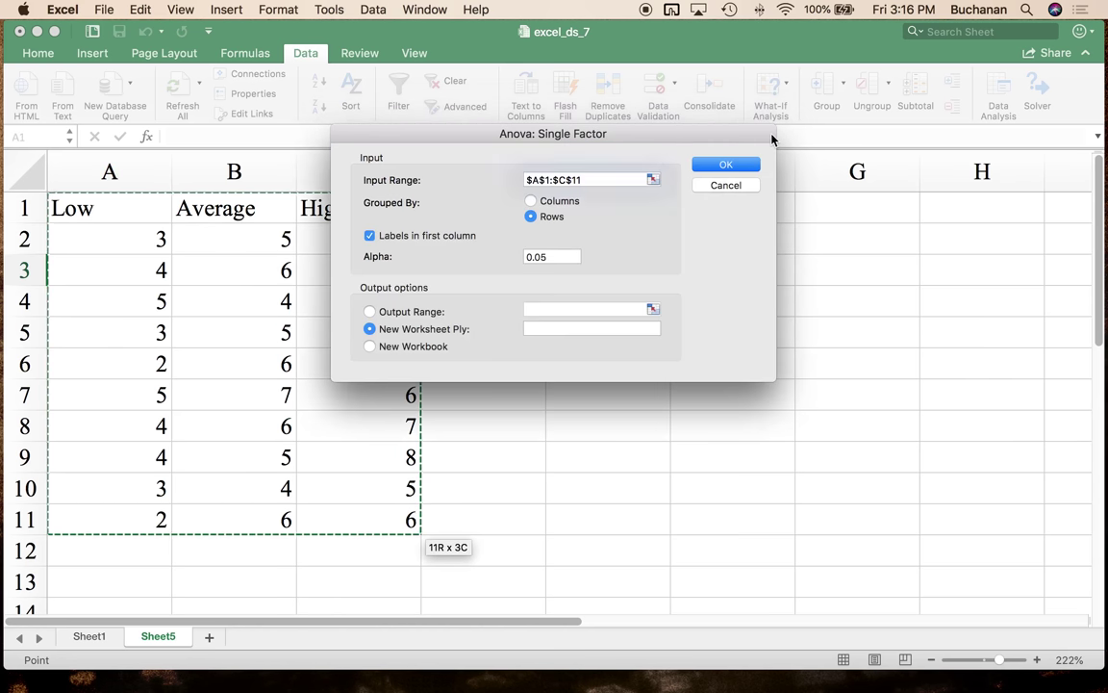
pyautogui.click(530, 200)
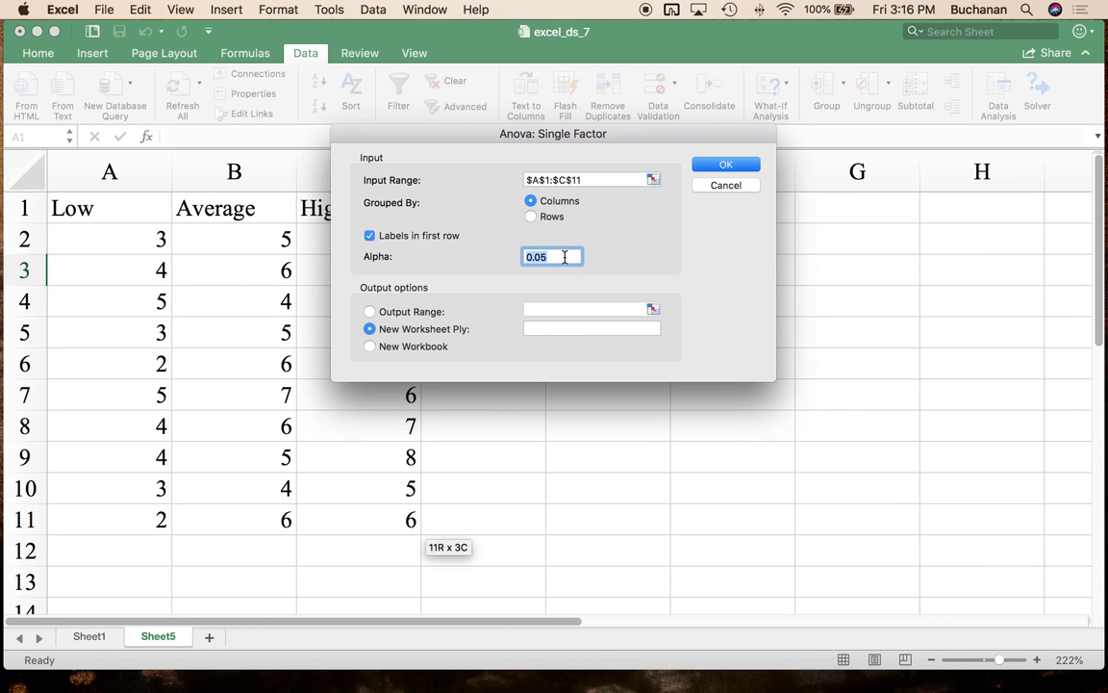
pyautogui.click(721, 164)
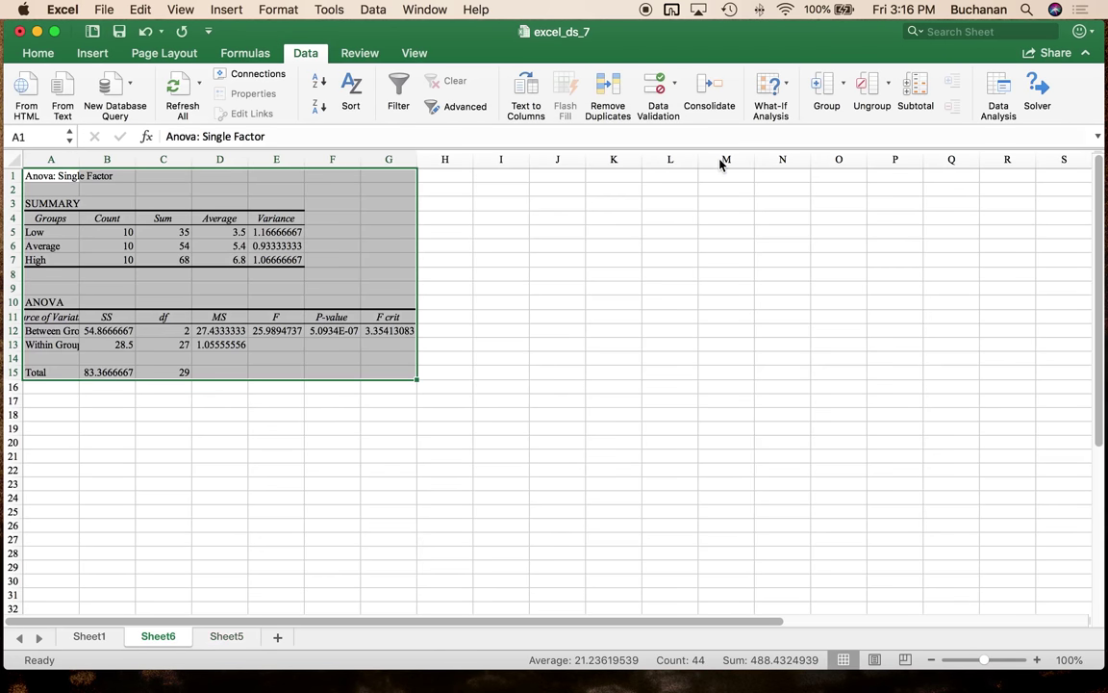
pyautogui.moveTo(983, 660); pyautogui.dragTo(994, 660)
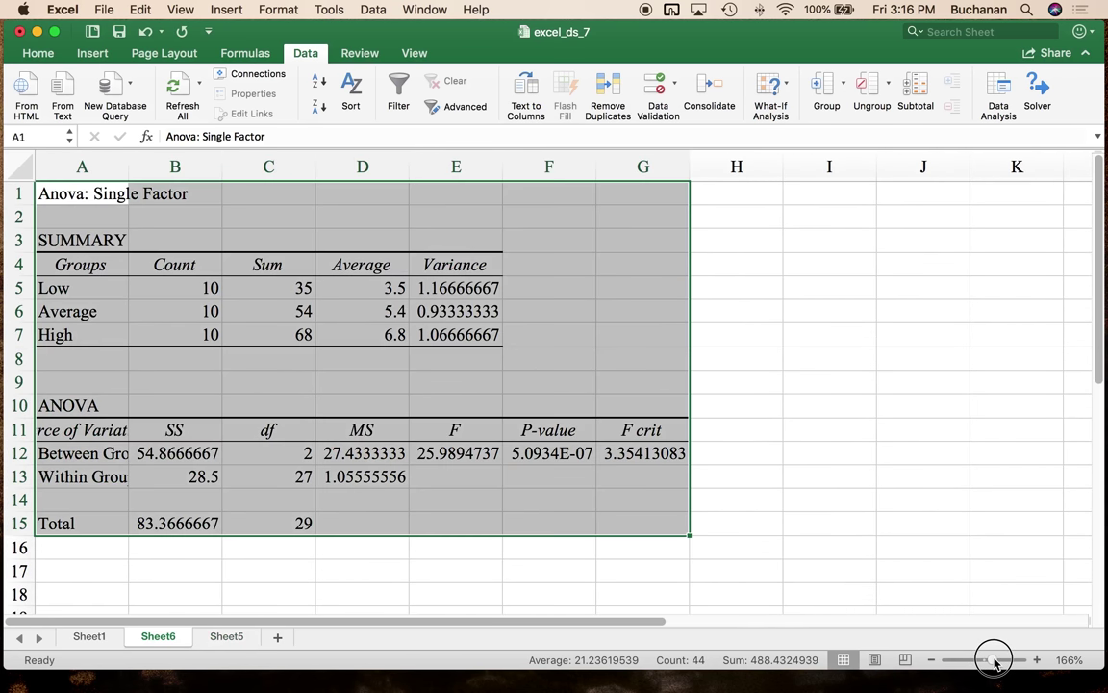
pyautogui.click(46, 265)
# Label row 8 with N, Means, Variance and SD in B8, D8, E8 and F8.
pyautogui.moveTo(154, 265); pyautogui.dragTo(185, 332)
pyautogui.click(183, 358)
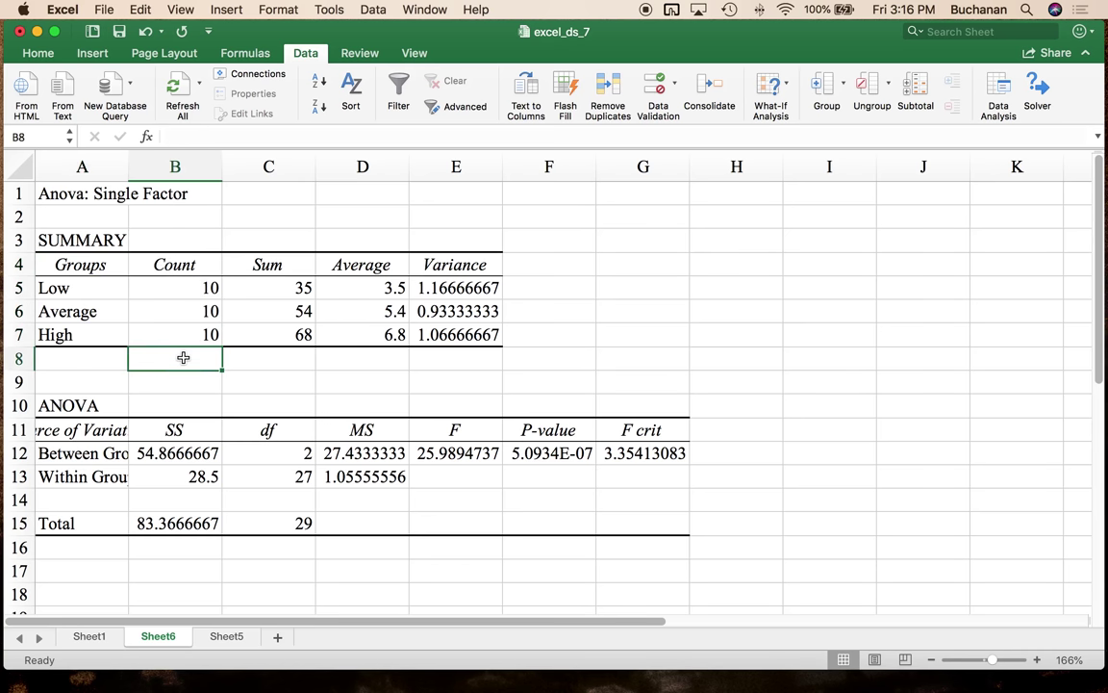
pyautogui.write('N')
pyautogui.press('Tab')
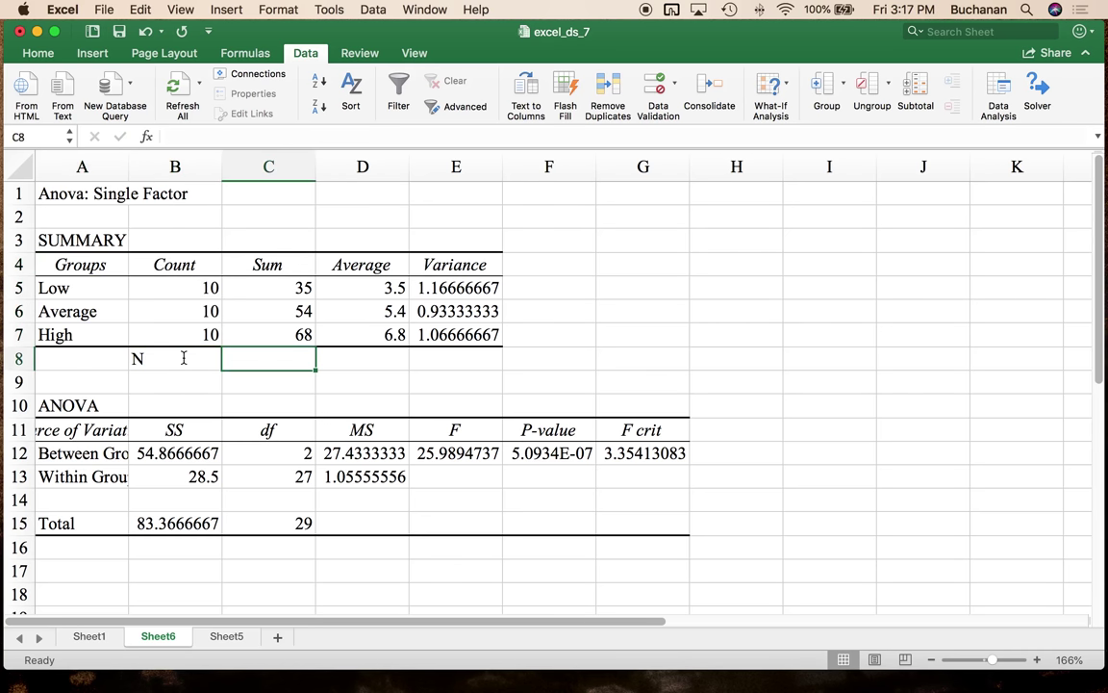
pyautogui.press('Tab')
pyautogui.write('Means')
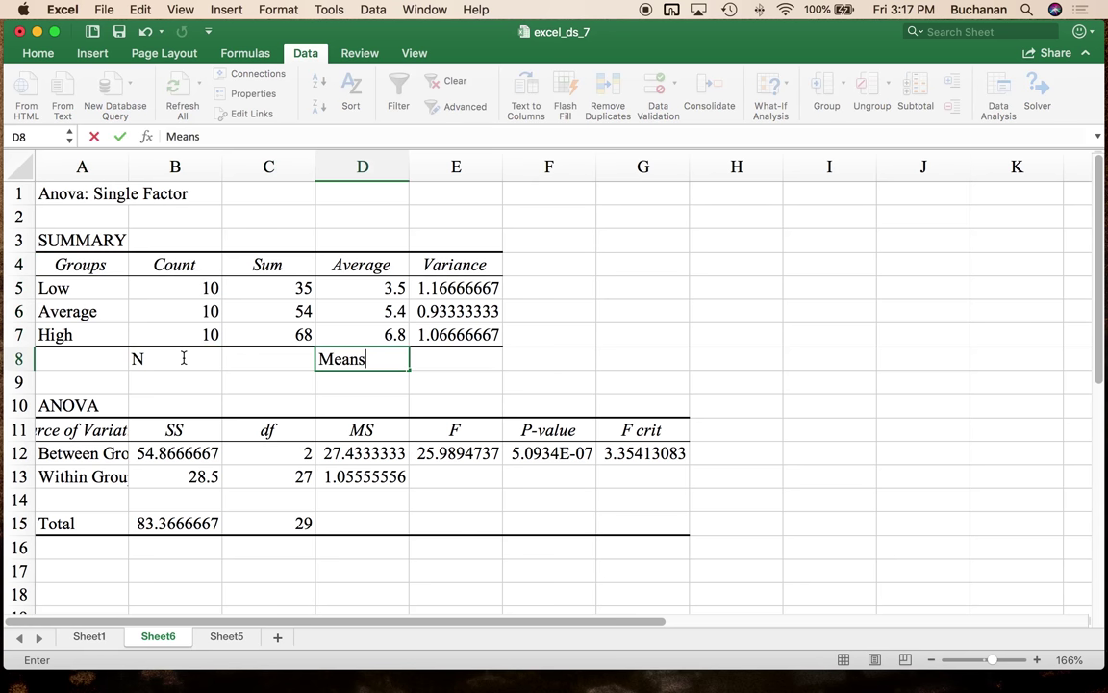
pyautogui.press('Tab')
pyautogui.write('Var')
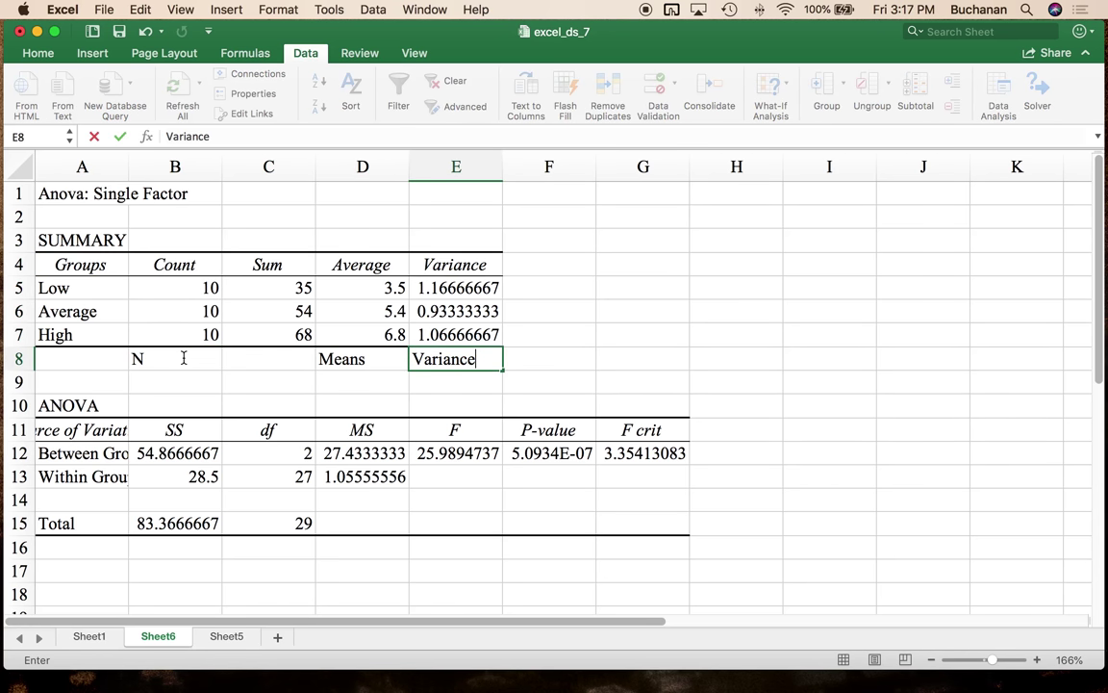
pyautogui.press('Tab')
pyautogui.write('SD')
pyautogui.press('Up')
pyautogui.press('Up')
pyautogui.press('Up')
pyautogui.press('Up')
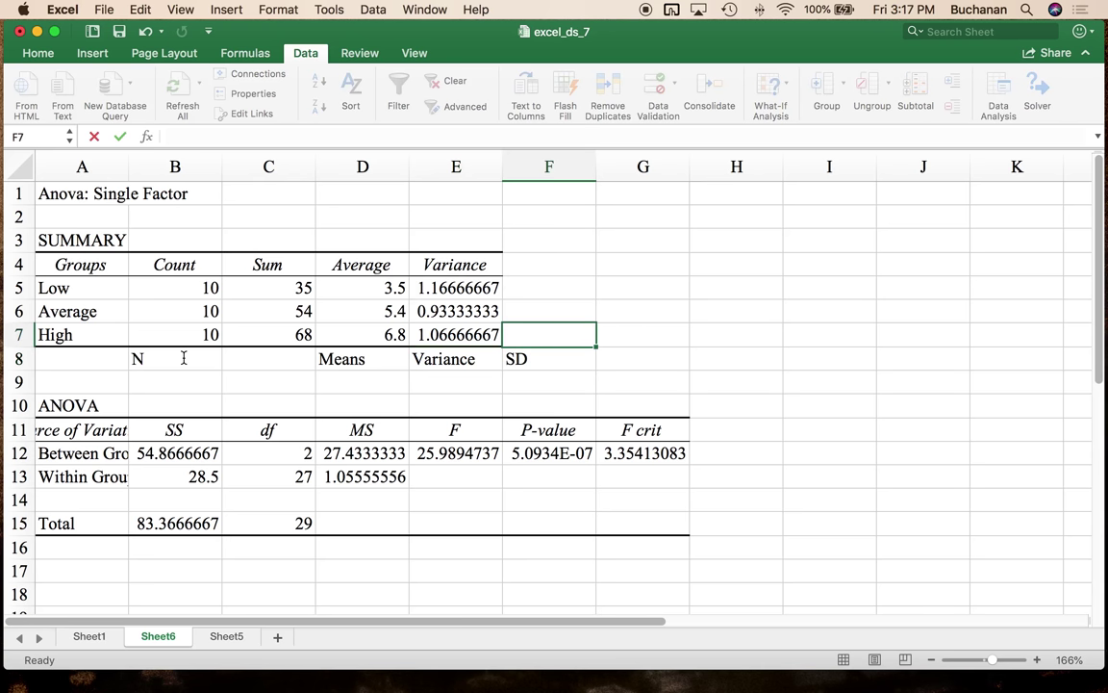
# Compute each group's standard deviation in F5:F7 with =SQRT(E5) filled down.
pyautogui.press('Down')
pyautogui.write('=sqrt(')
pyautogui.press('Left')
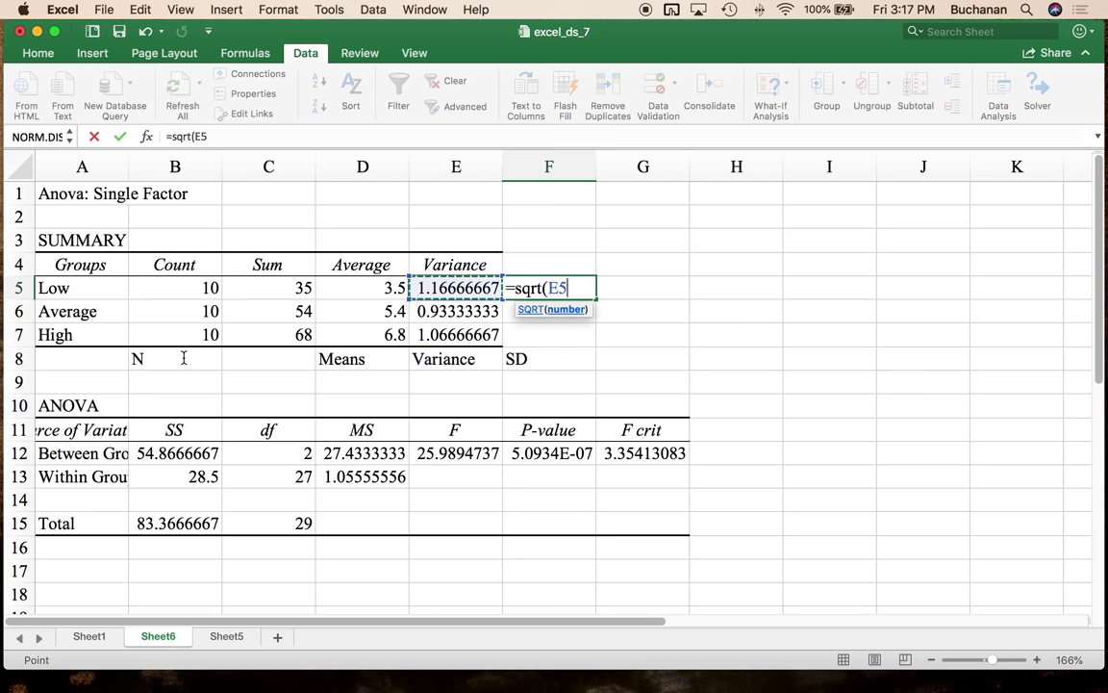
pyautogui.write(')')
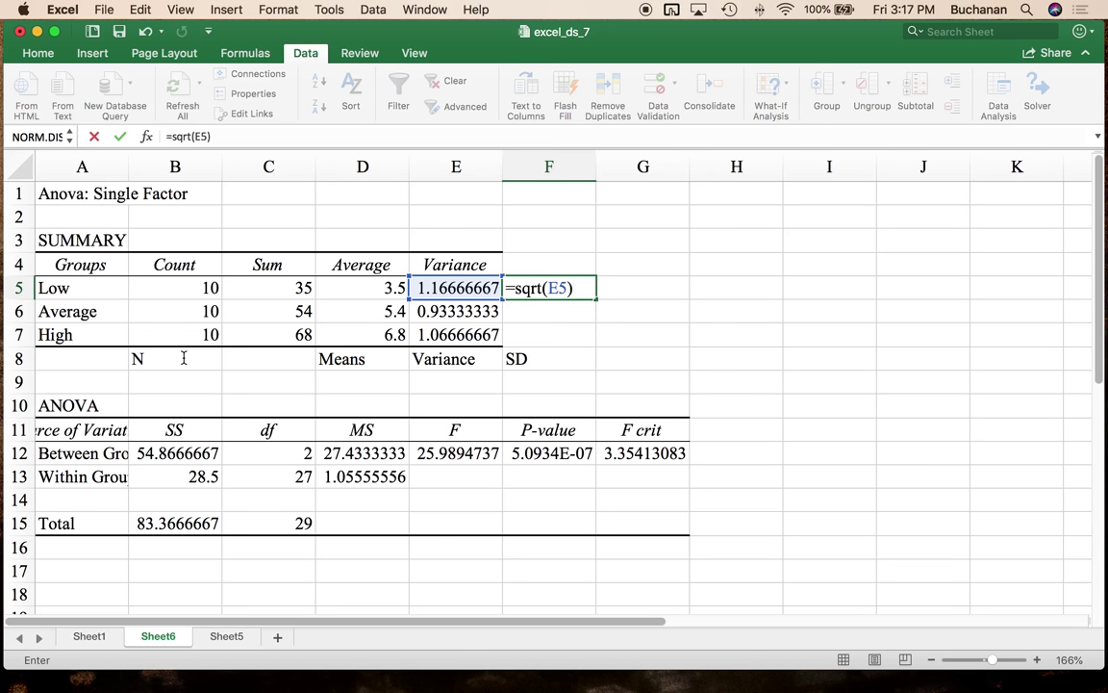
pyautogui.press('Return')
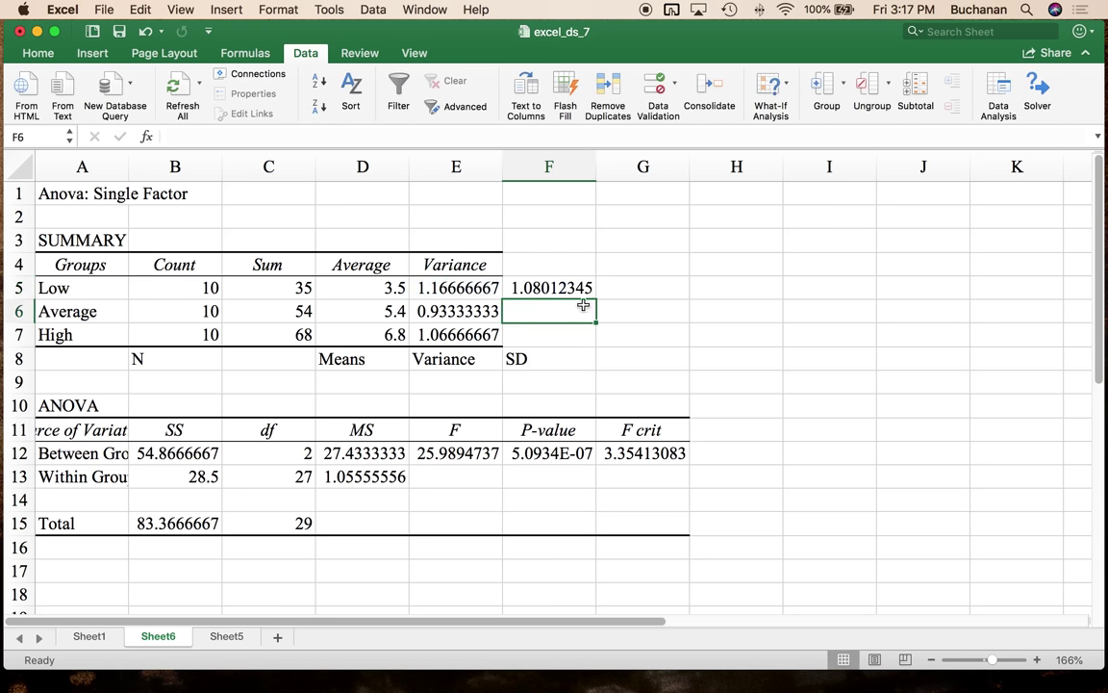
pyautogui.click(586, 287)
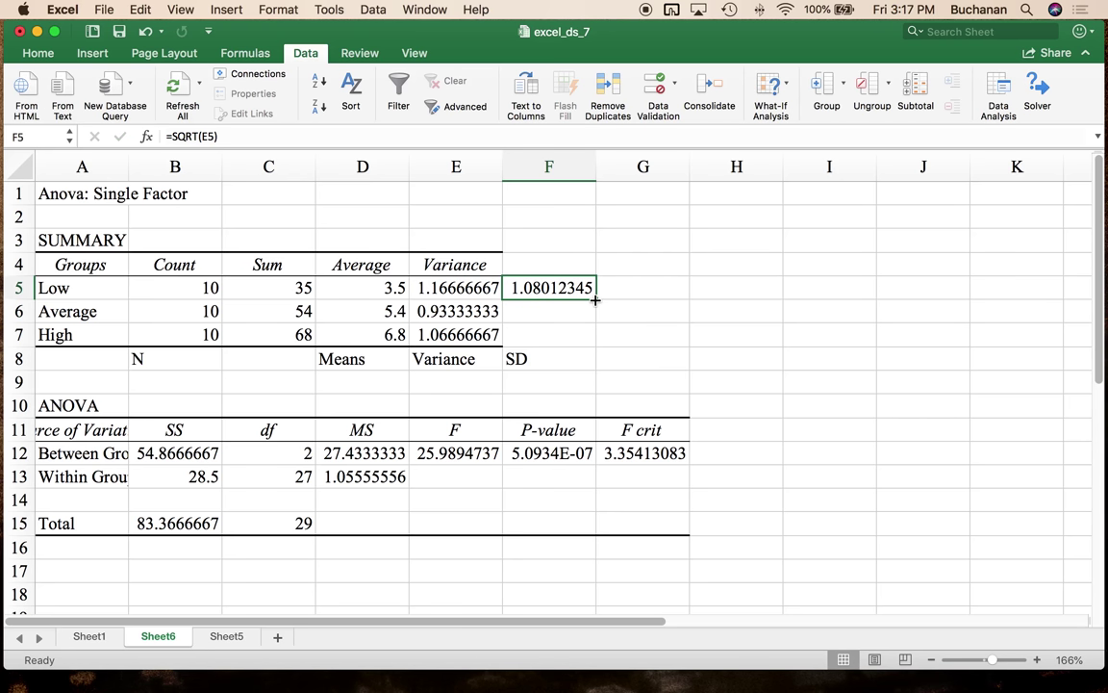
pyautogui.doubleClick(596, 300)
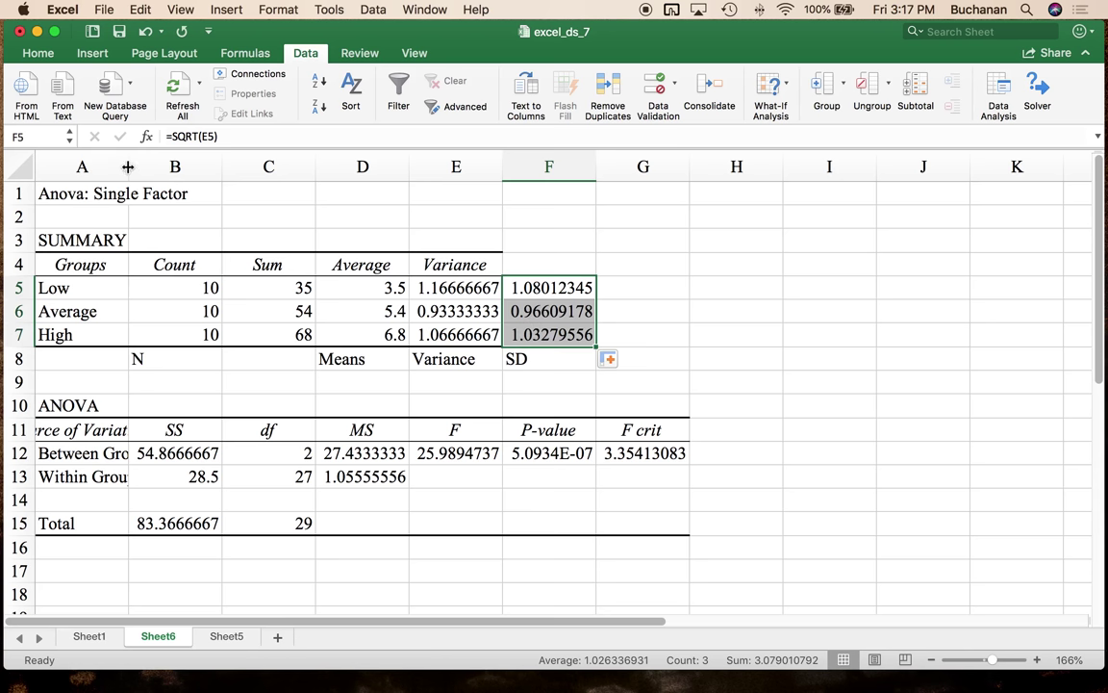
# Widen column A and write 'F(2,27) = 25.99, p < .001' in cell B17.
pyautogui.moveTo(128, 166); pyautogui.dragTo(211, 170)
pyautogui.scroll(-5, 234, 425)
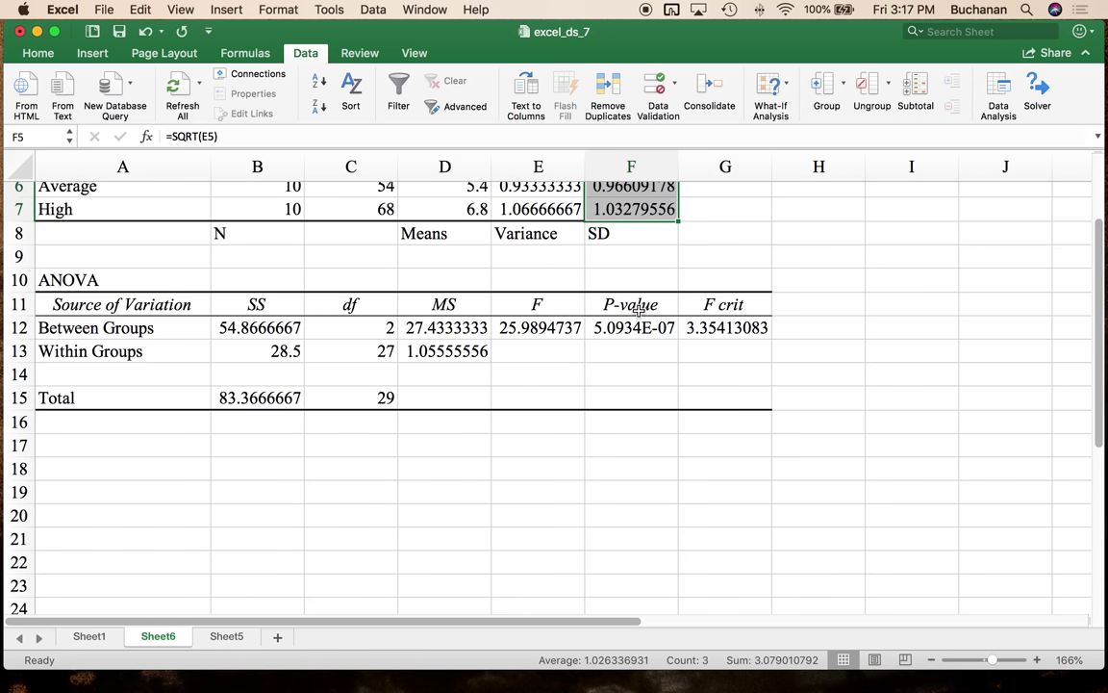
pyautogui.click(259, 442)
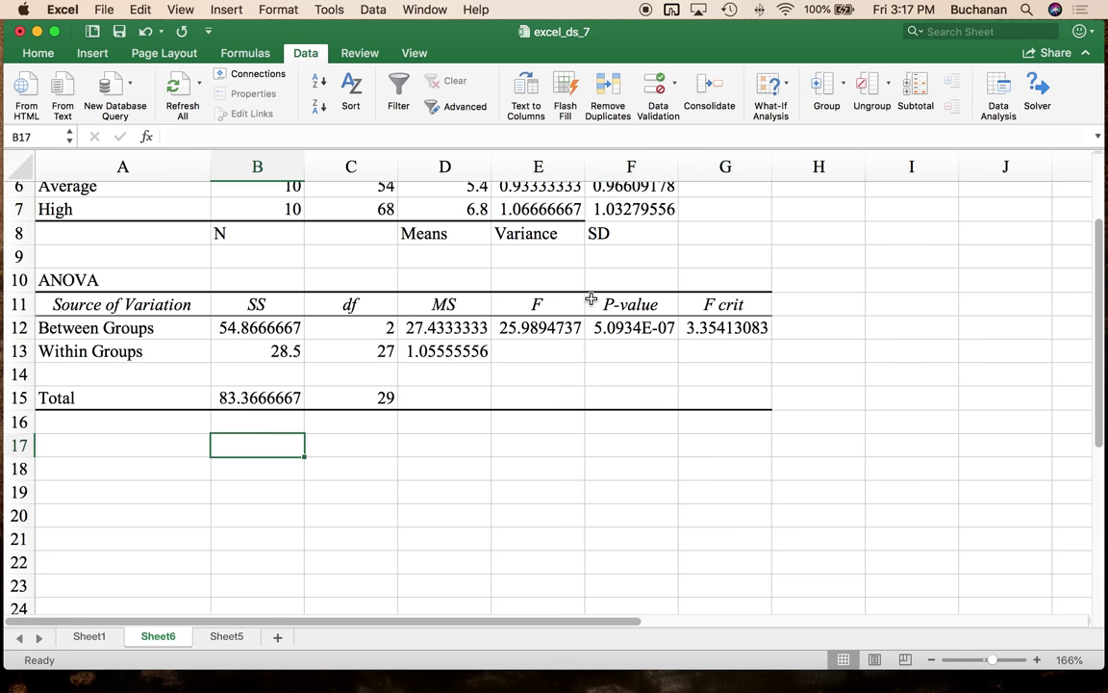
pyautogui.write('F(')
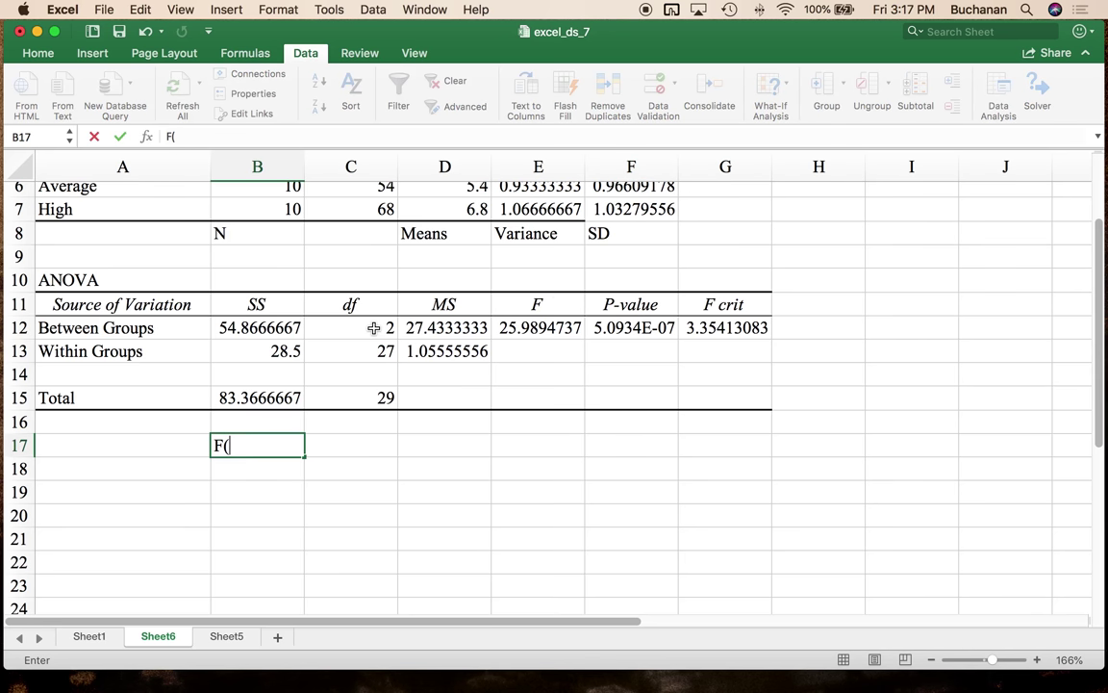
pyautogui.click(373, 328)
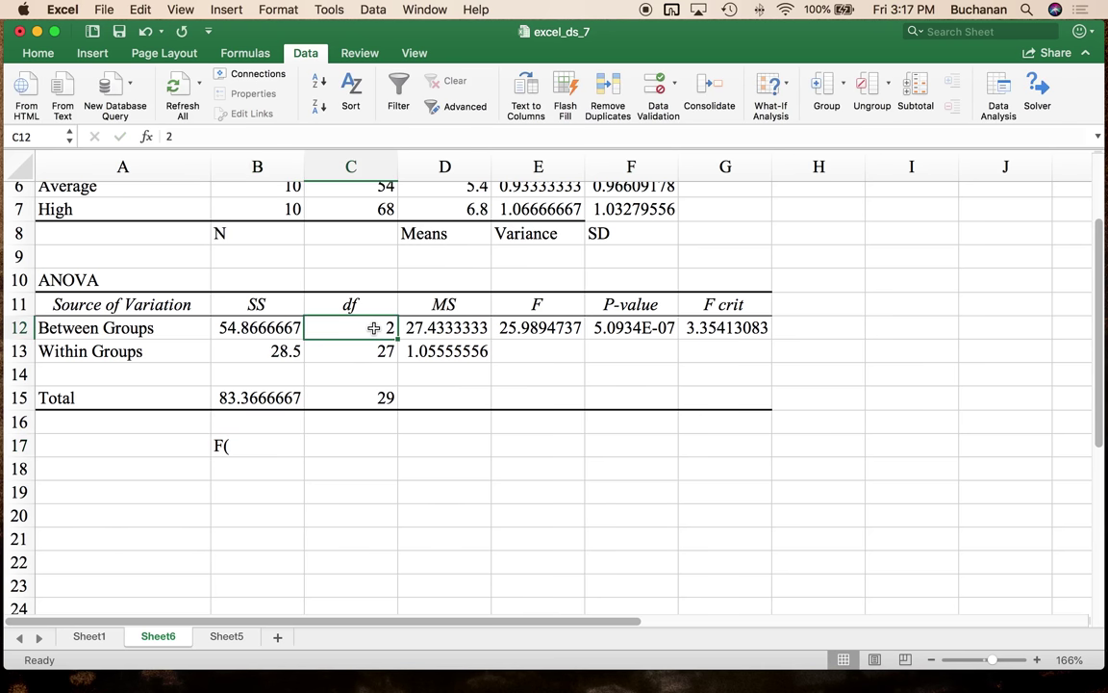
pyautogui.click(248, 442)
pyautogui.doubleClick(248, 442)
pyautogui.write('2,27)')
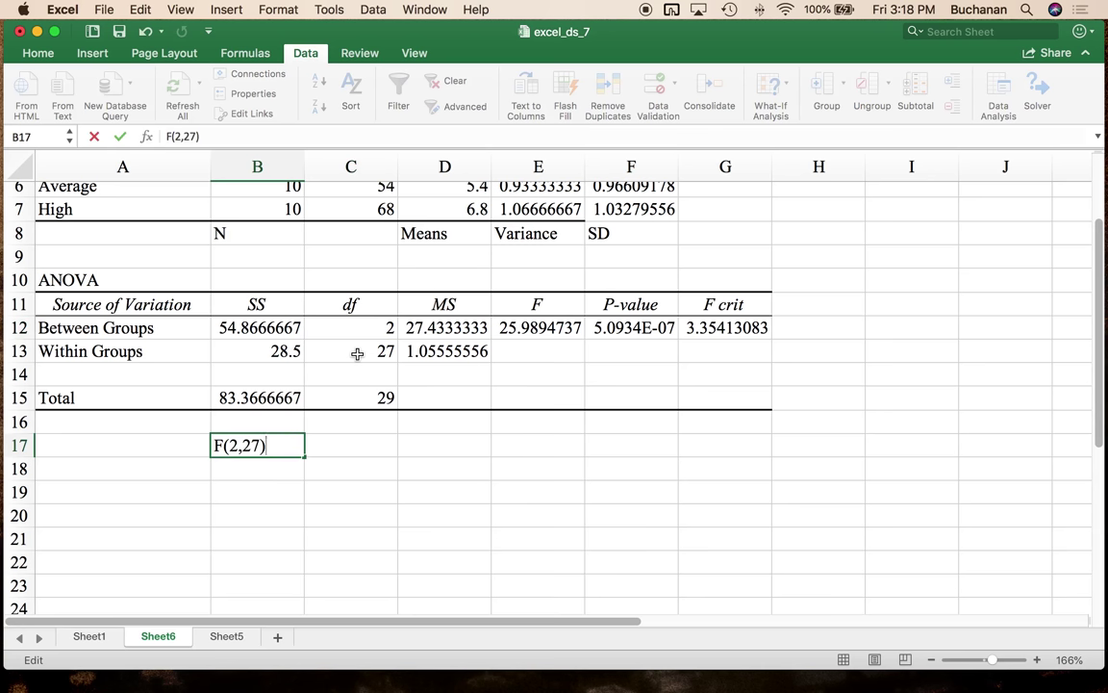
pyautogui.write(' = 25.98')
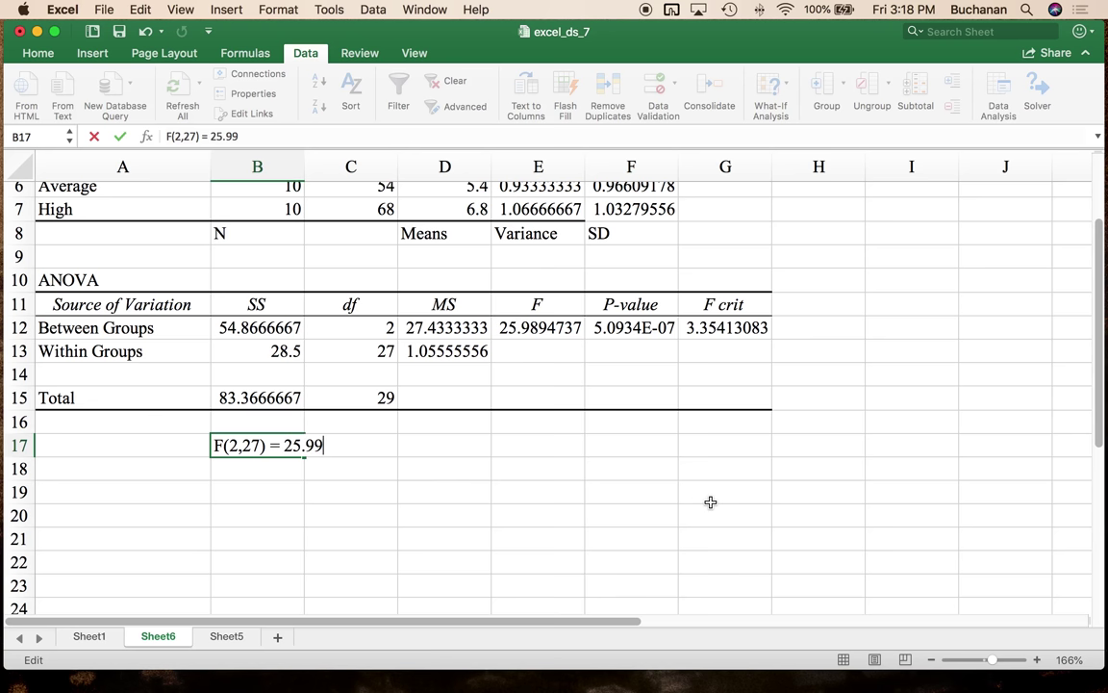
pyautogui.write(', pp')
pyautogui.press('BackSpace')
pyautogui.write('< .001')
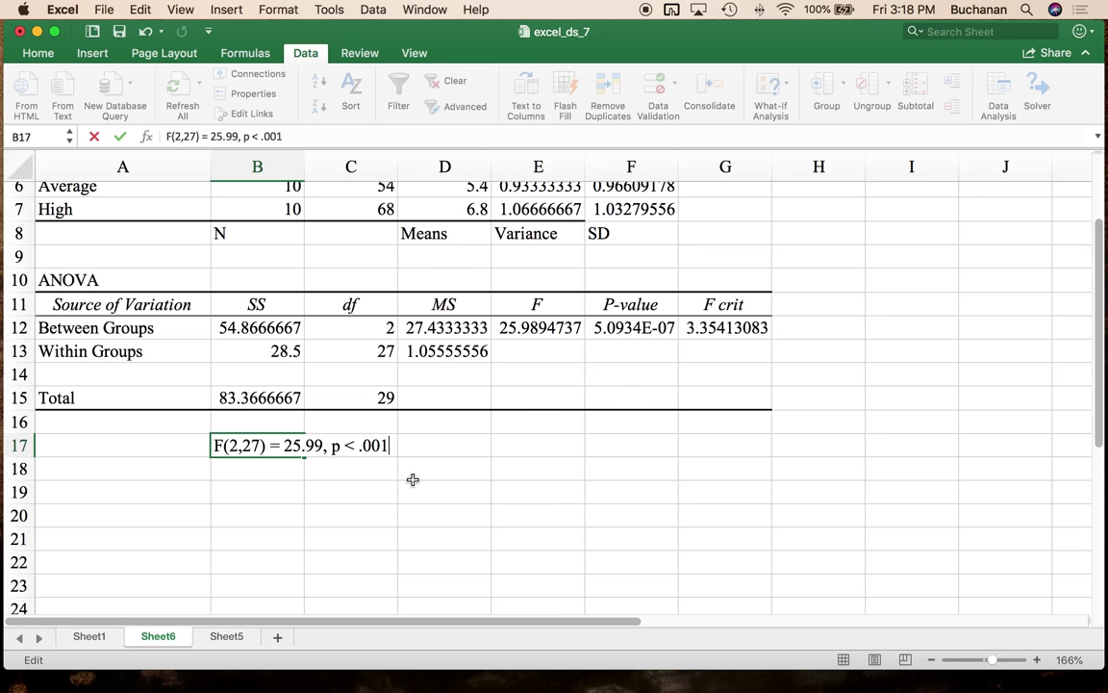
pyautogui.press('Return')
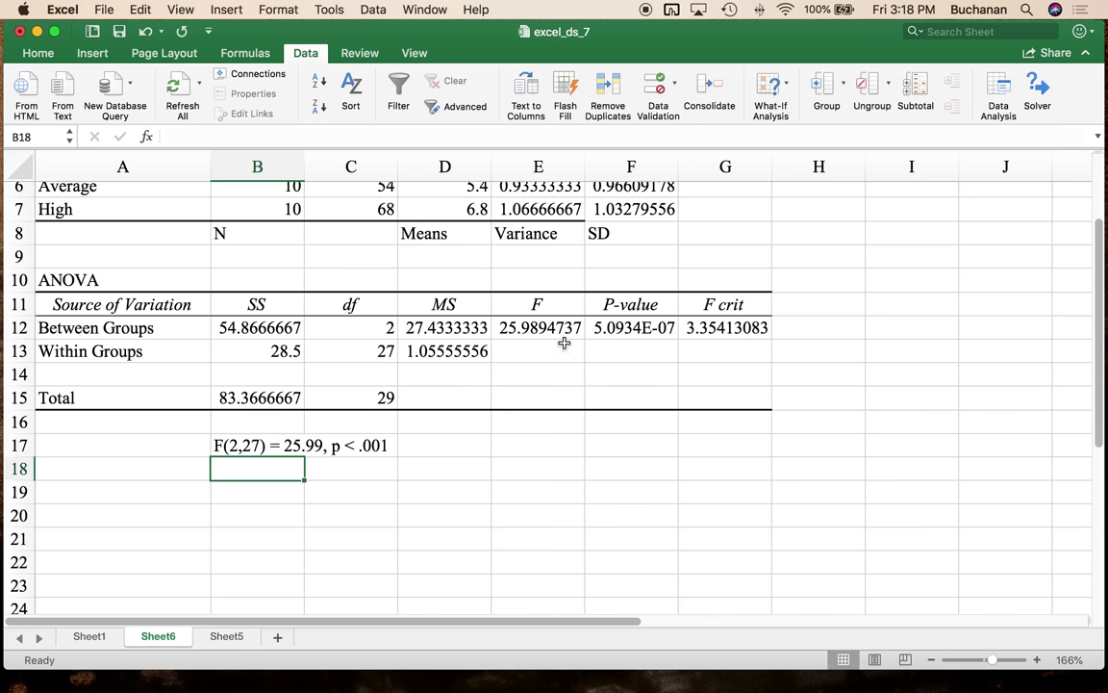
# Format the F12 P-value as Number so it displays 0.000001 instead of 5.0934E-07.
pyautogui.click(626, 328)
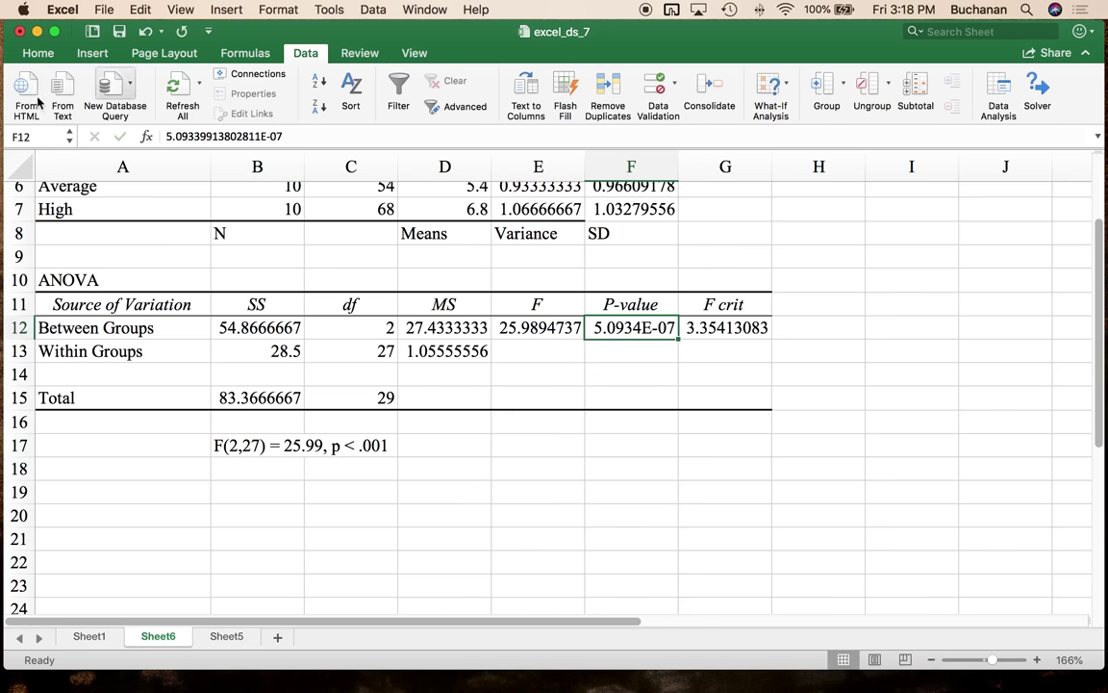
pyautogui.click(39, 53)
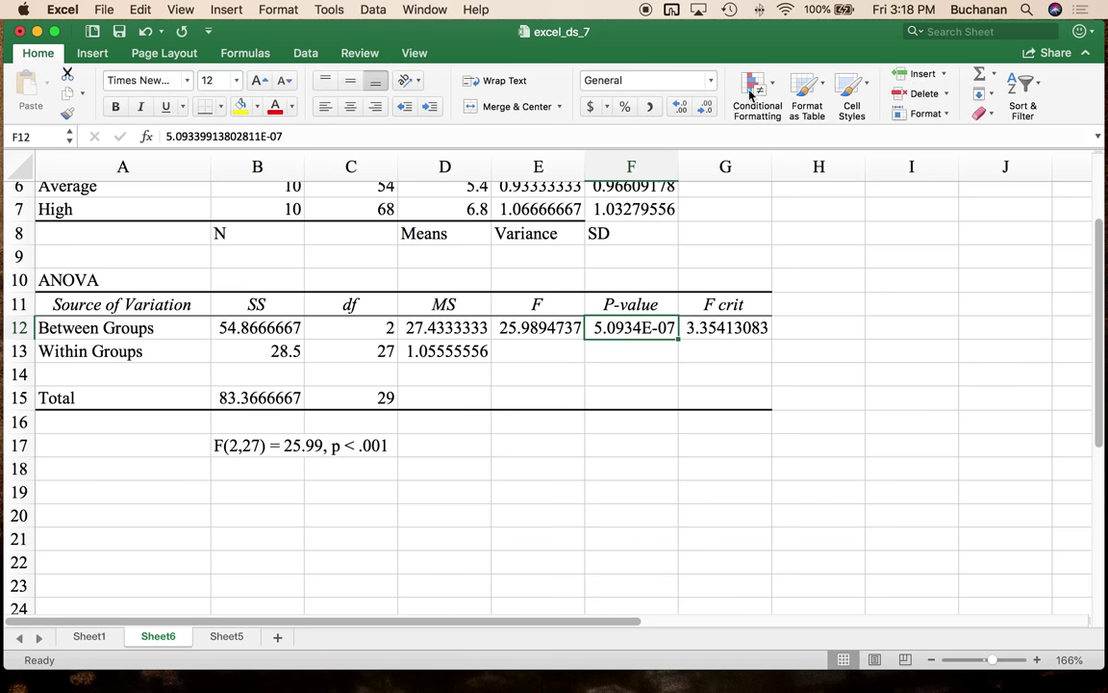
pyautogui.click(711, 80)
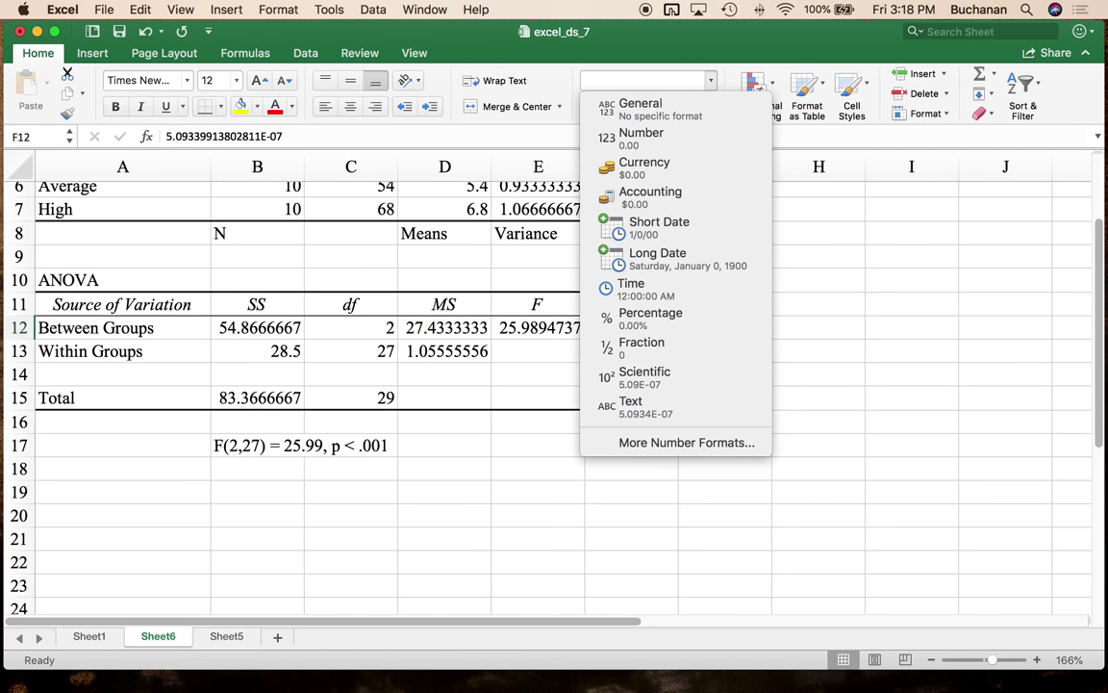
pyautogui.click(638, 144)
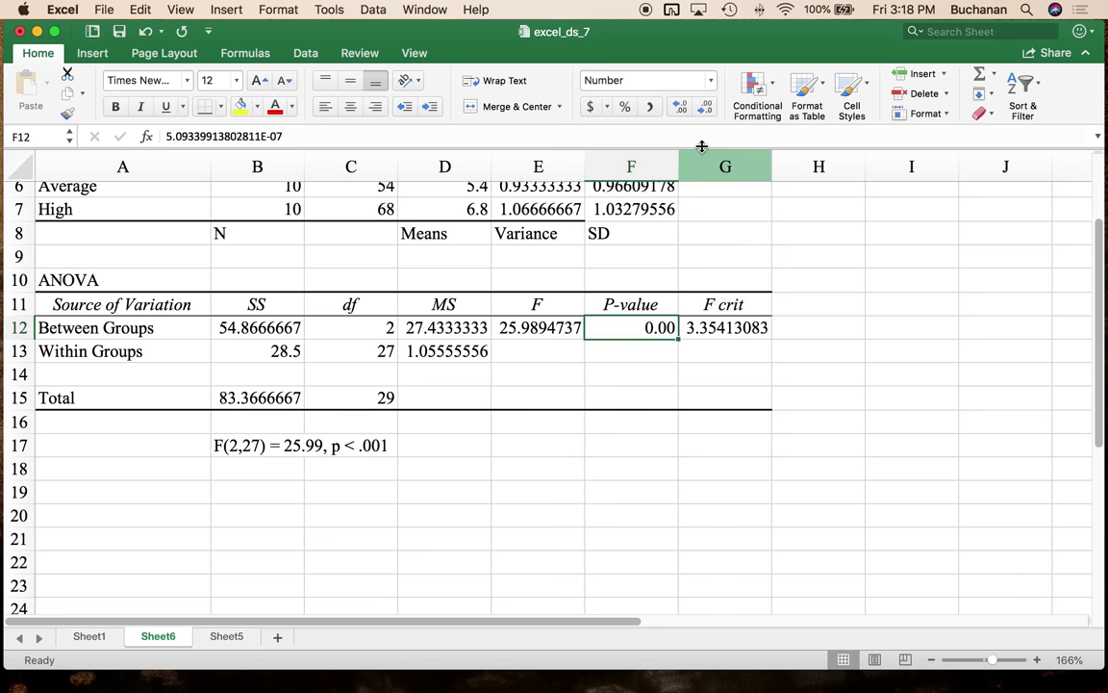
pyautogui.click(707, 110)
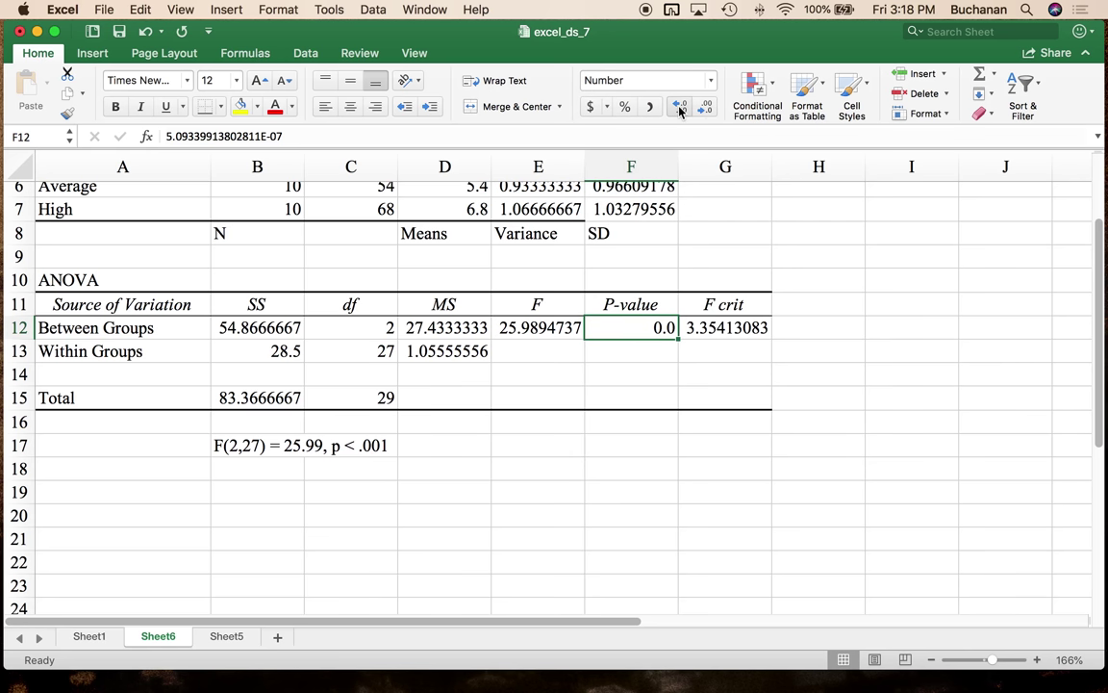
pyautogui.click(679, 111)
pyautogui.click(679, 112)
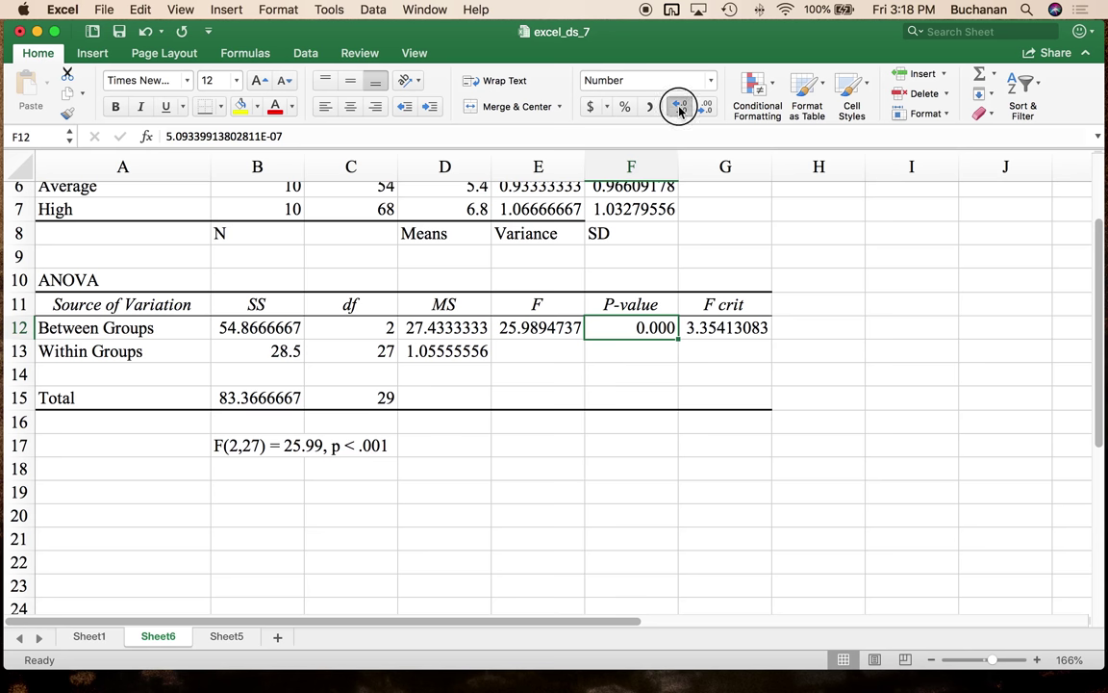
pyautogui.click(679, 112)
pyautogui.click(679, 111)
pyautogui.click(679, 112)
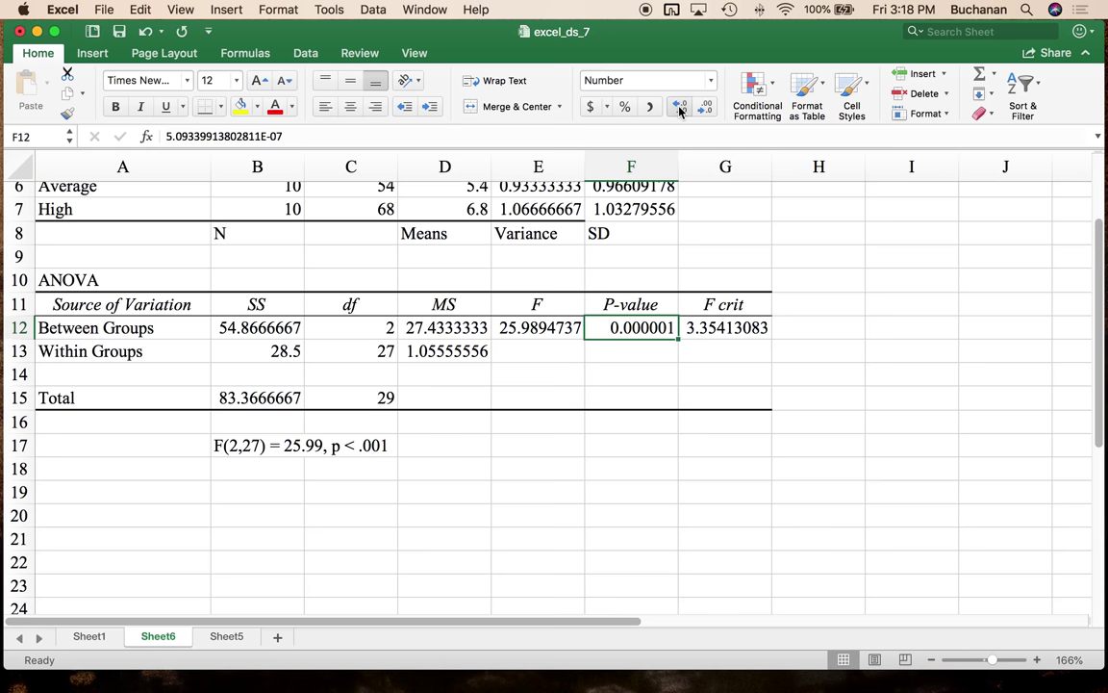
pyautogui.click(318, 469)
pyautogui.click(275, 486)
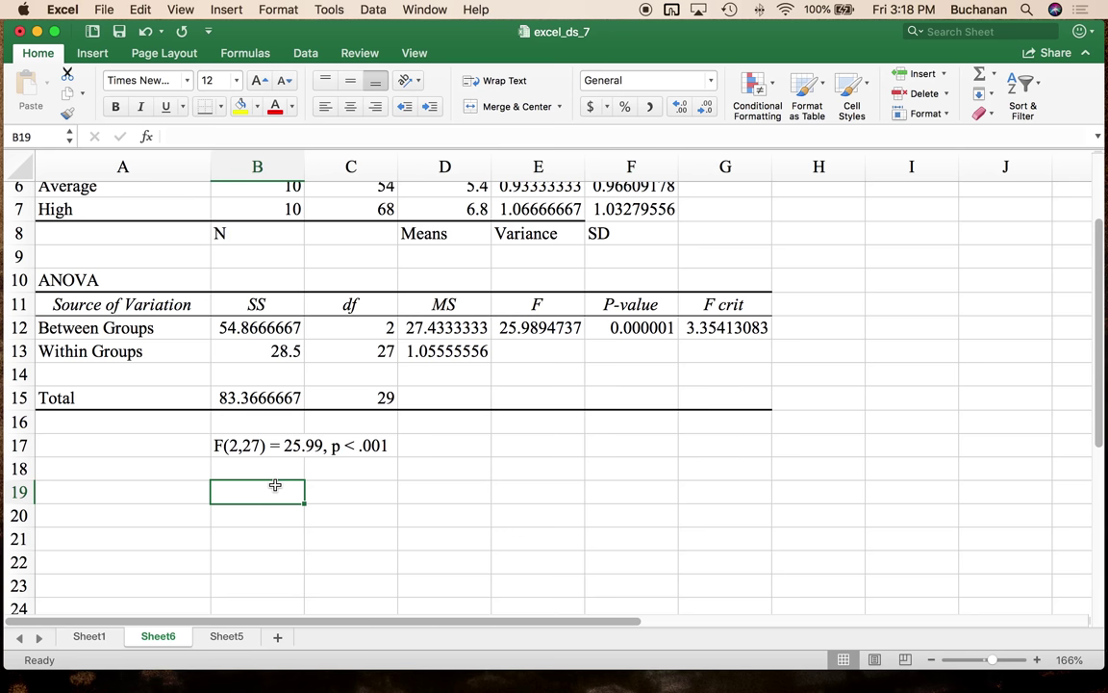
# Label B19 'R2 or eta2' and C19 'SS between / SS total'.
pyautogui.write('R2')
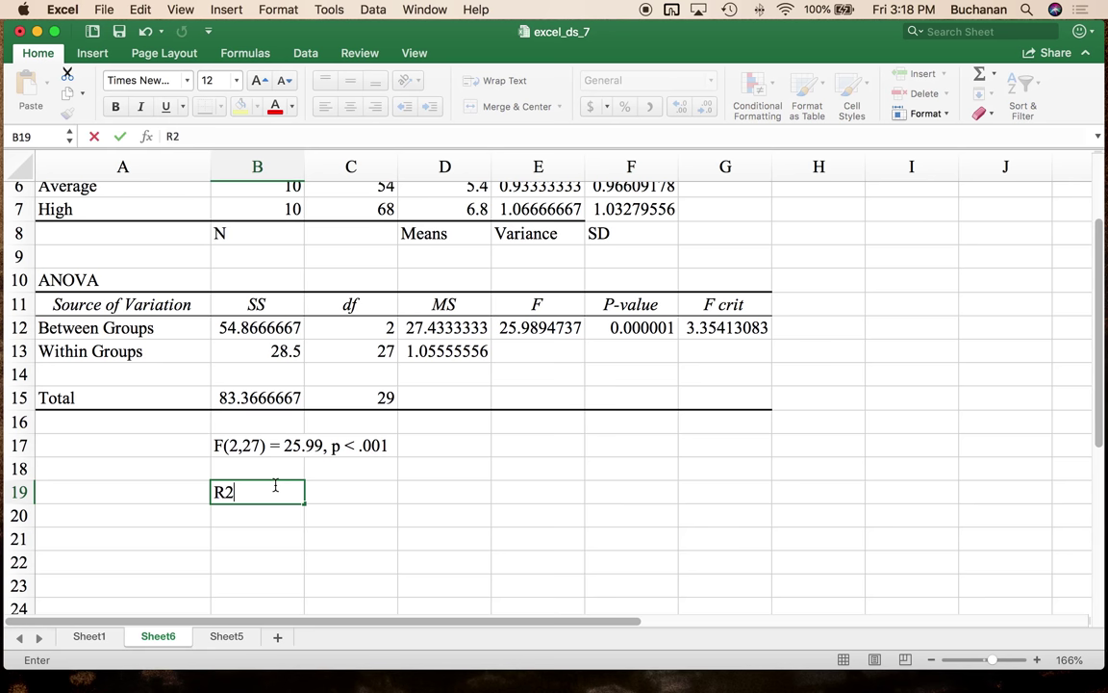
pyautogui.write(' or eta2')
pyautogui.press('BackSpace')
pyautogui.write('2')
pyautogui.press('Tab')
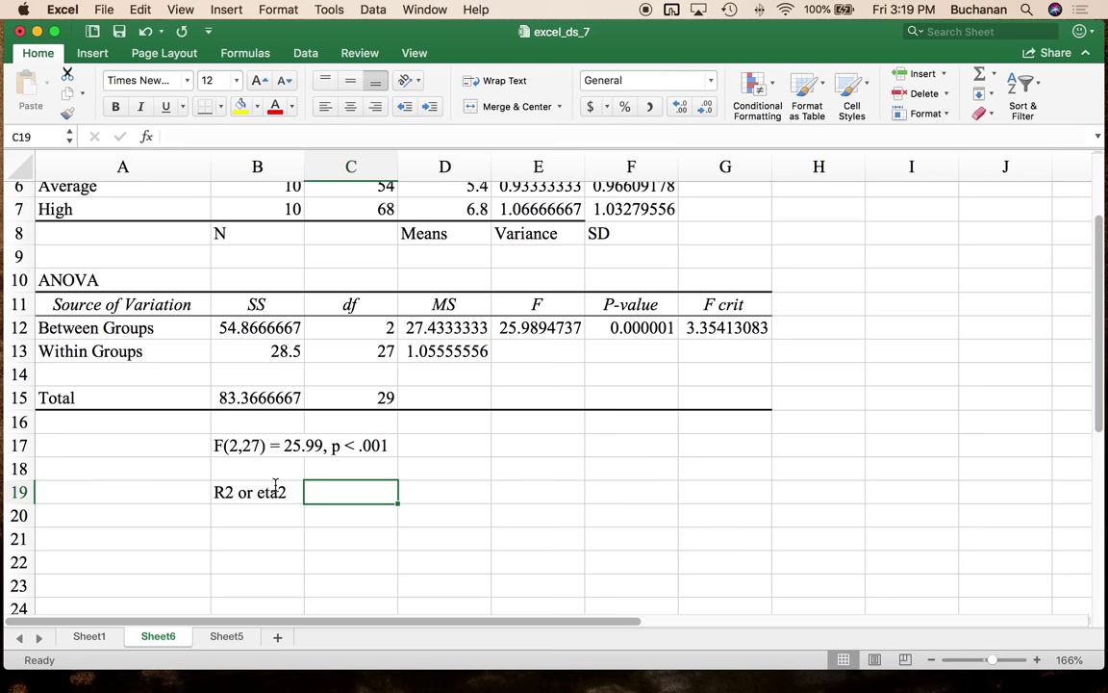
pyautogui.write('SS be')
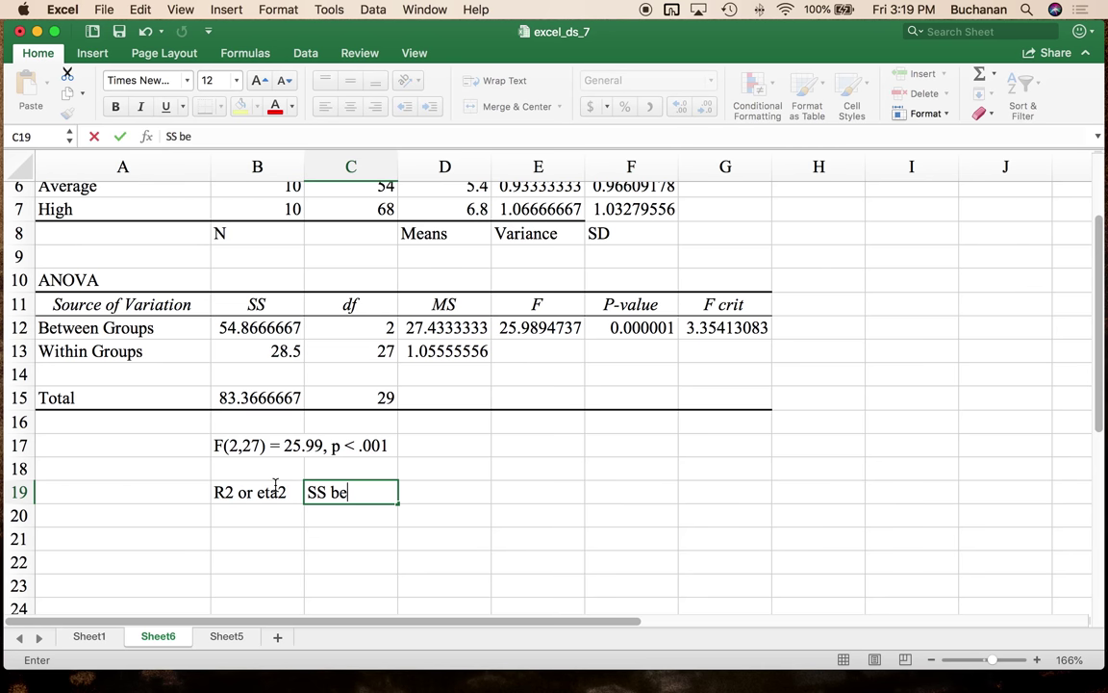
pyautogui.write('tween / (ss')
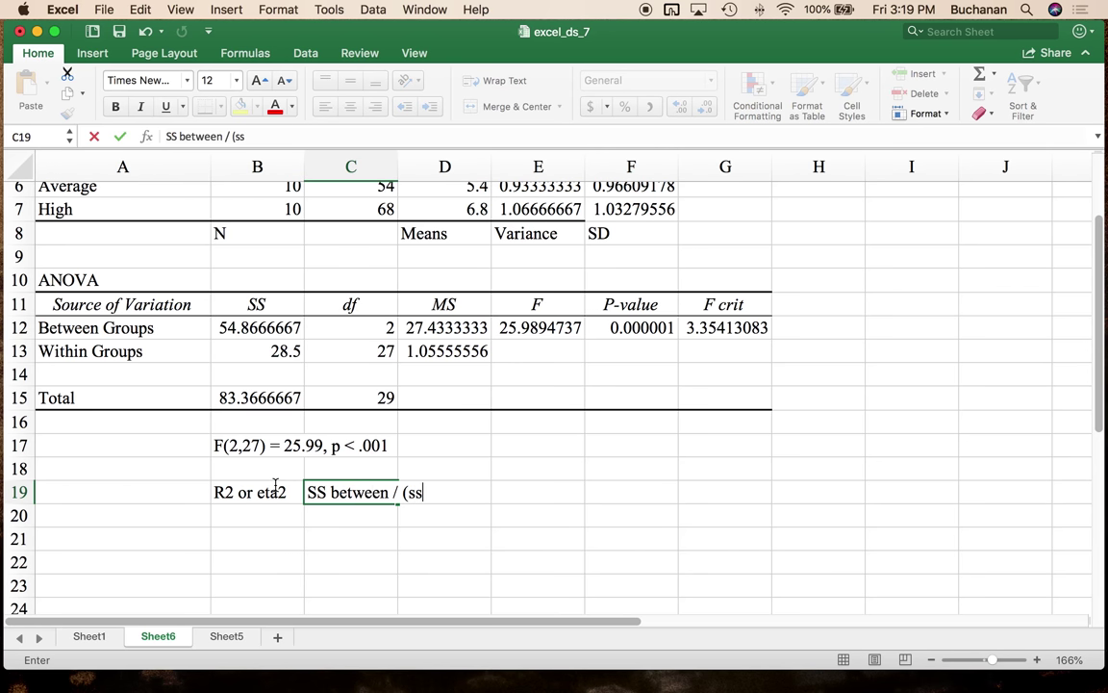
pyautogui.press('BackSpace')
pyautogui.press('BackSpace')
pyautogui.write('SS btwe')
pyautogui.press('BackSpace')
pyautogui.press('BackSpace')
pyautogui.press('BackSpace')
pyautogui.press('BackSpace')
pyautogui.press('BackSpace')
pyautogui.press('BackSpace')
pyautogui.press('BackSpace')
pyautogui.write('Total)')
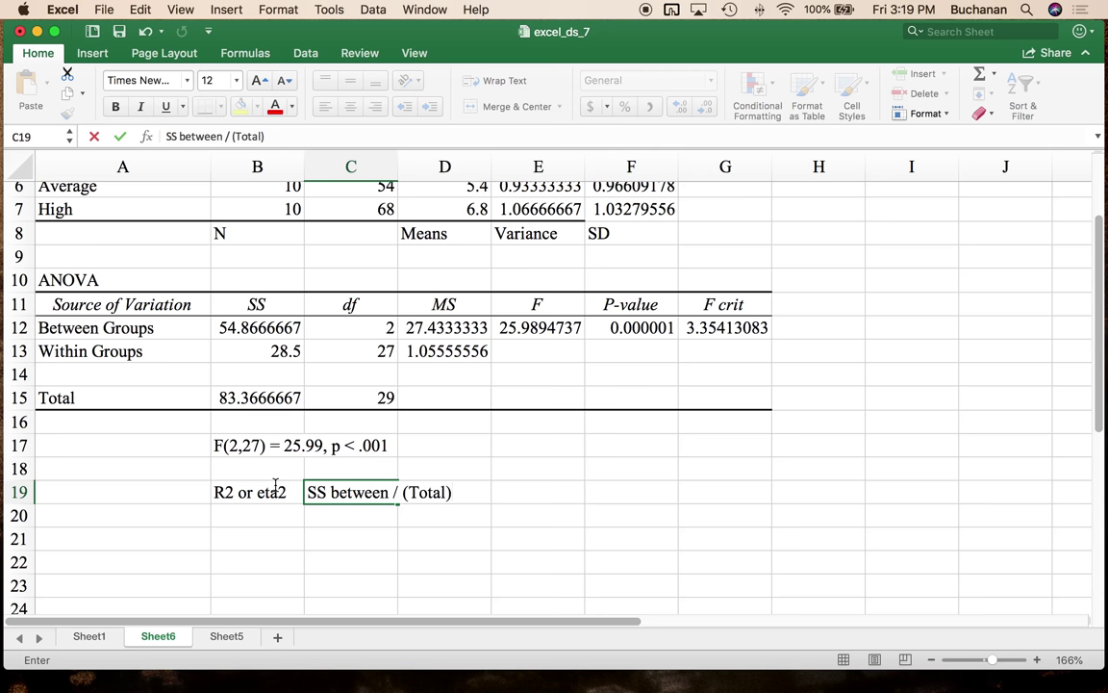
pyautogui.press('BackSpace')
pyautogui.press('BackSpace')
pyautogui.press('BackSpace')
pyautogui.press('BackSpace')
pyautogui.press('BackSpace')
pyautogui.press('BackSpace')
pyautogui.press('BackSpace')
pyautogui.write('SS ttoa')
pyautogui.press('BackSpace')
pyautogui.press('BackSpace')
pyautogui.press('BackSpace')
pyautogui.write('otal')
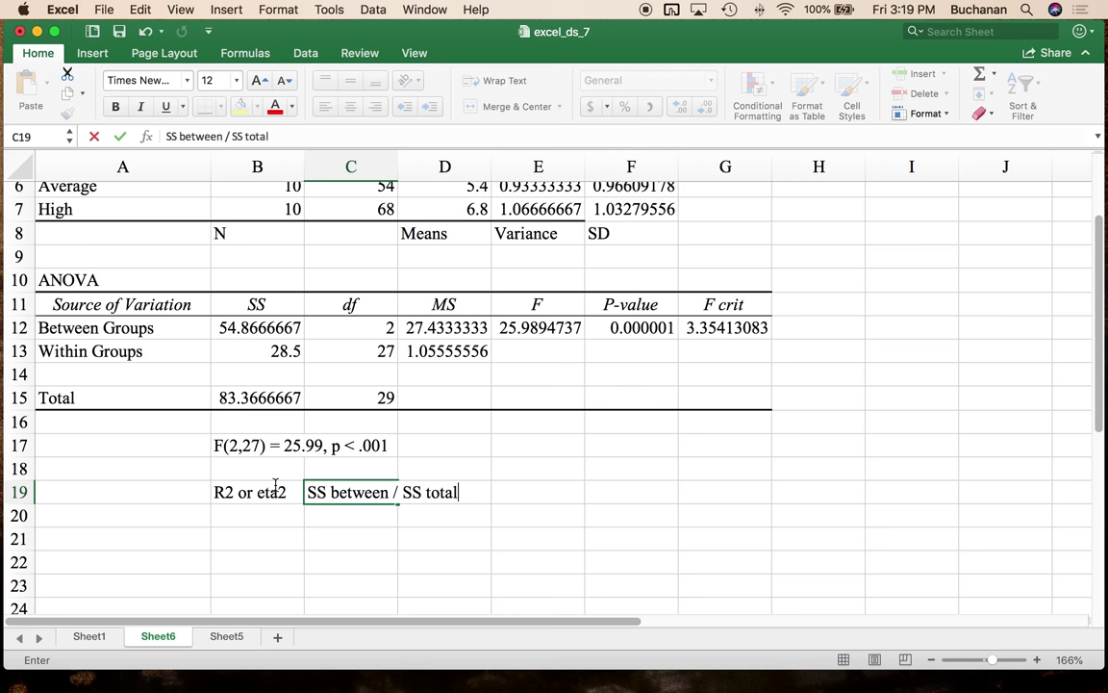
pyautogui.click(247, 398)
# Enter =B12/B15 in C20 to compute eta squared as 0.65813675.
pyautogui.click(276, 350)
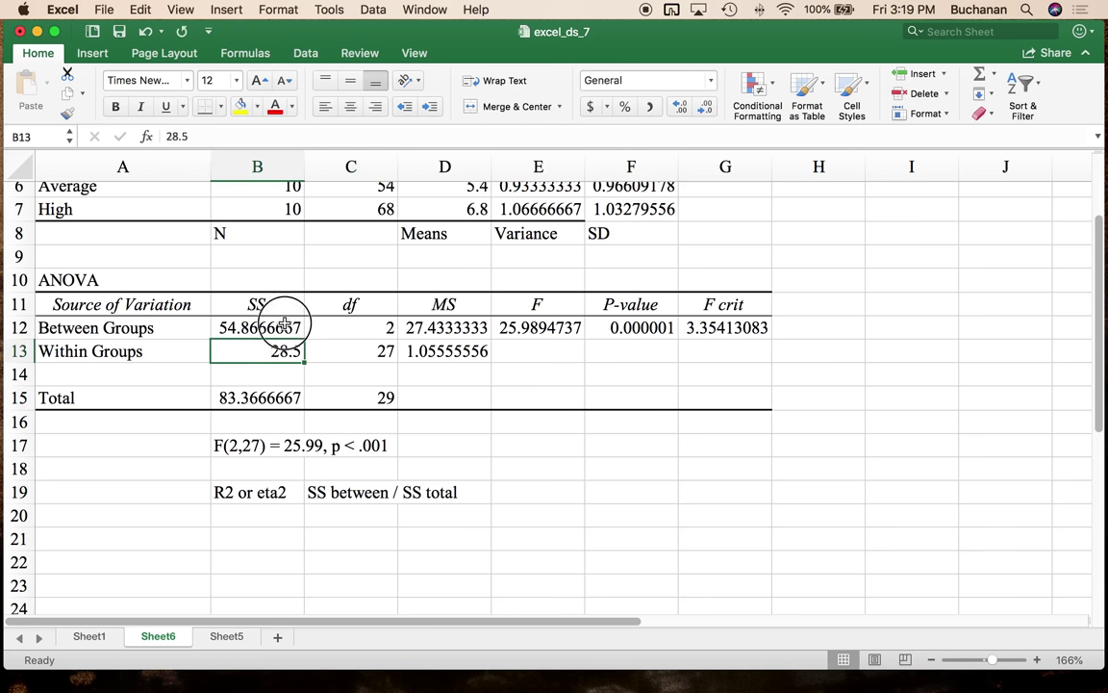
pyautogui.moveTo(256, 325); pyautogui.dragTo(259, 352)
pyautogui.click(334, 515)
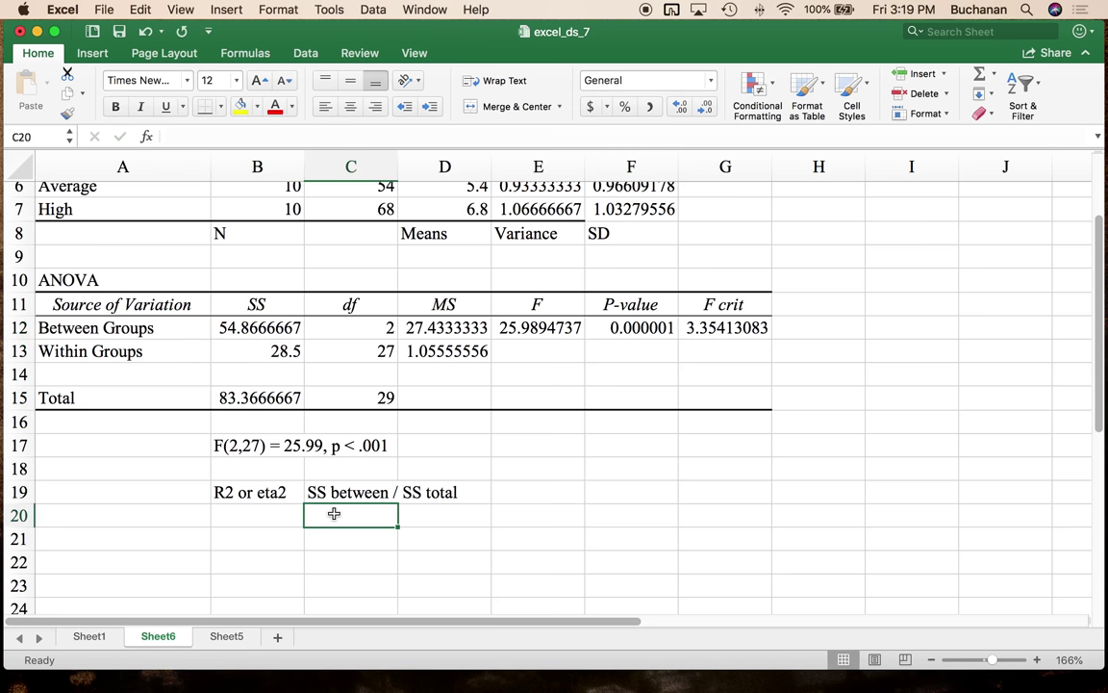
pyautogui.write('=')
pyautogui.click(276, 327)
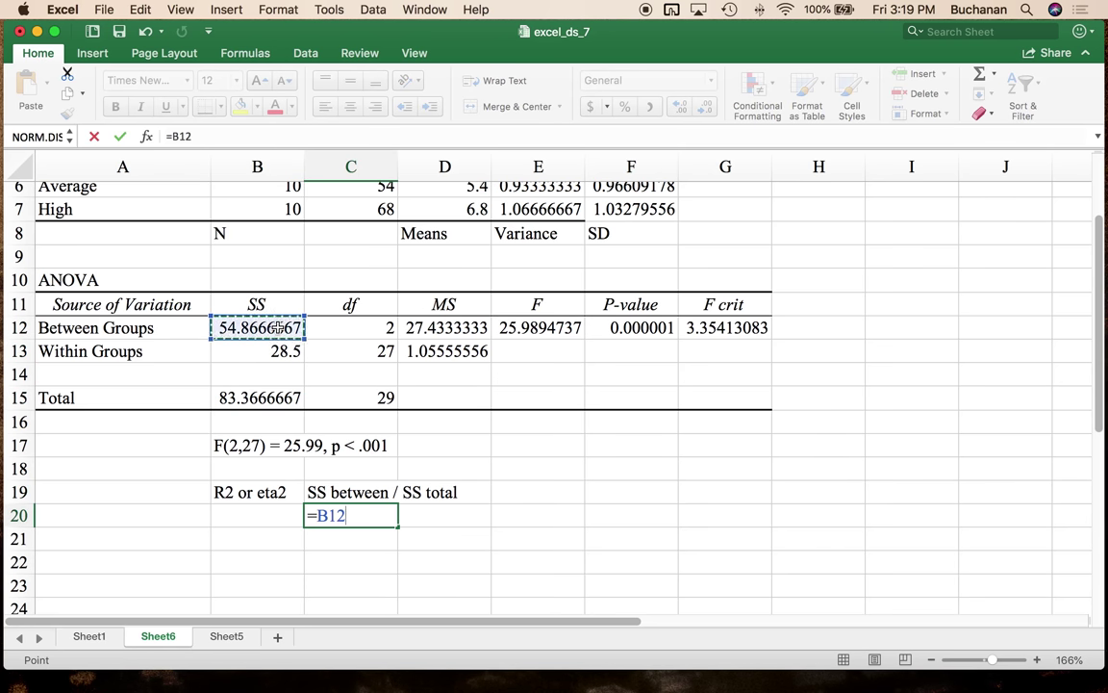
pyautogui.write('/')
pyautogui.click(268, 397)
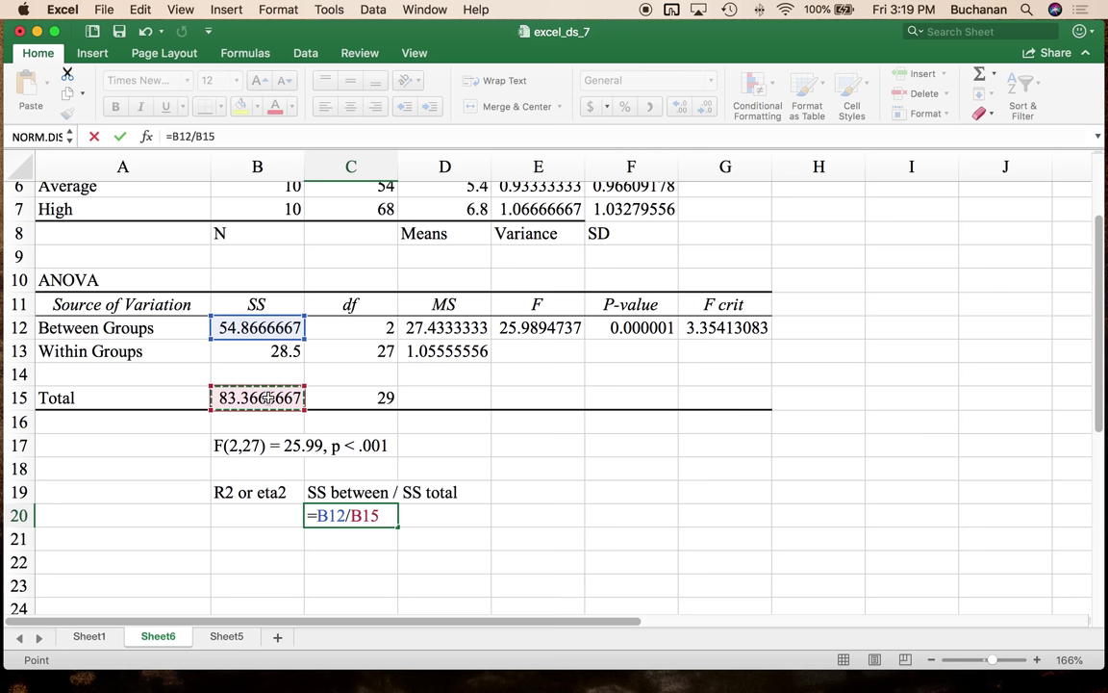
pyautogui.press('Return')
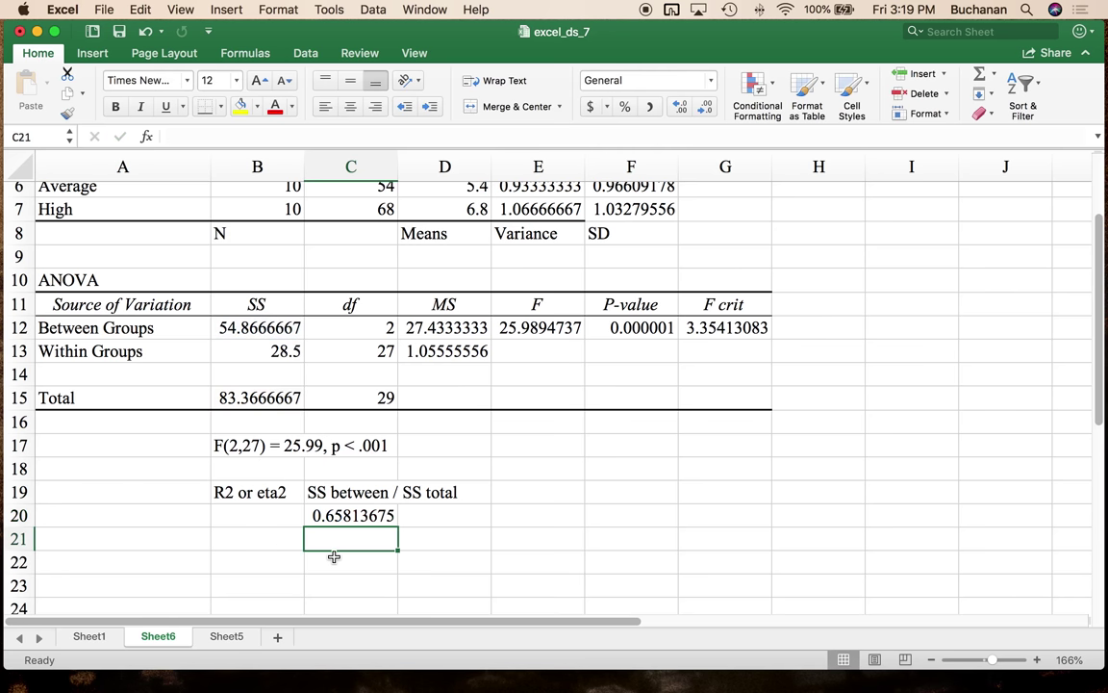
# Append 'R2 = .66' to the B17 results note, with a space before R2.
pyautogui.click(226, 444)
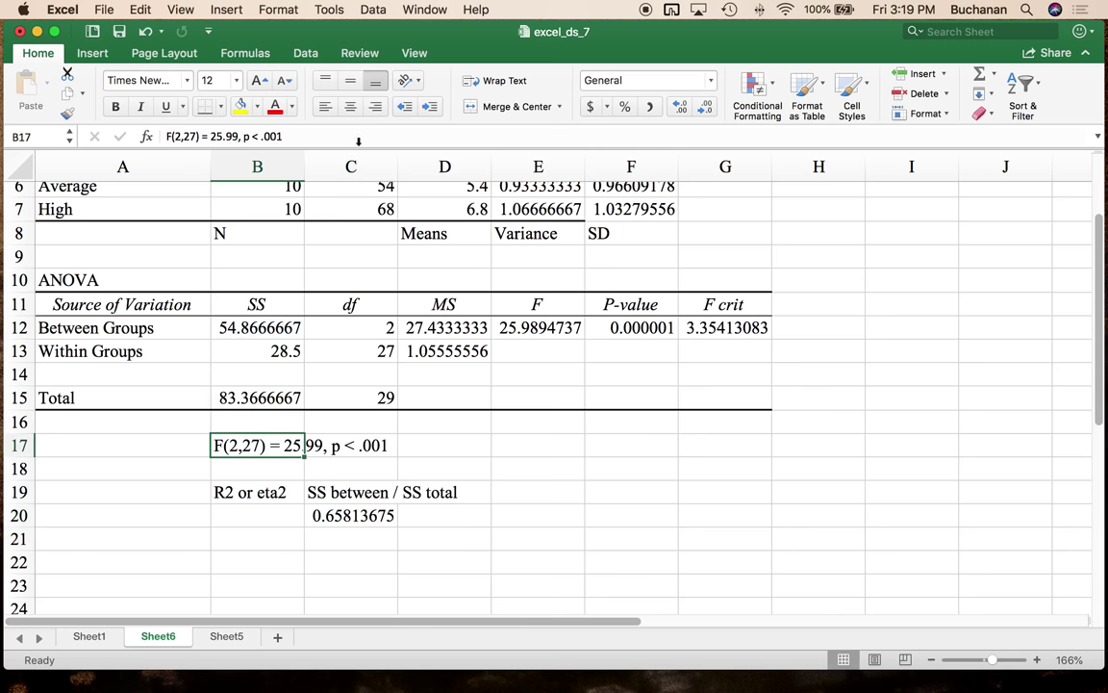
pyautogui.click(313, 135)
pyautogui.write(',R2 = .')
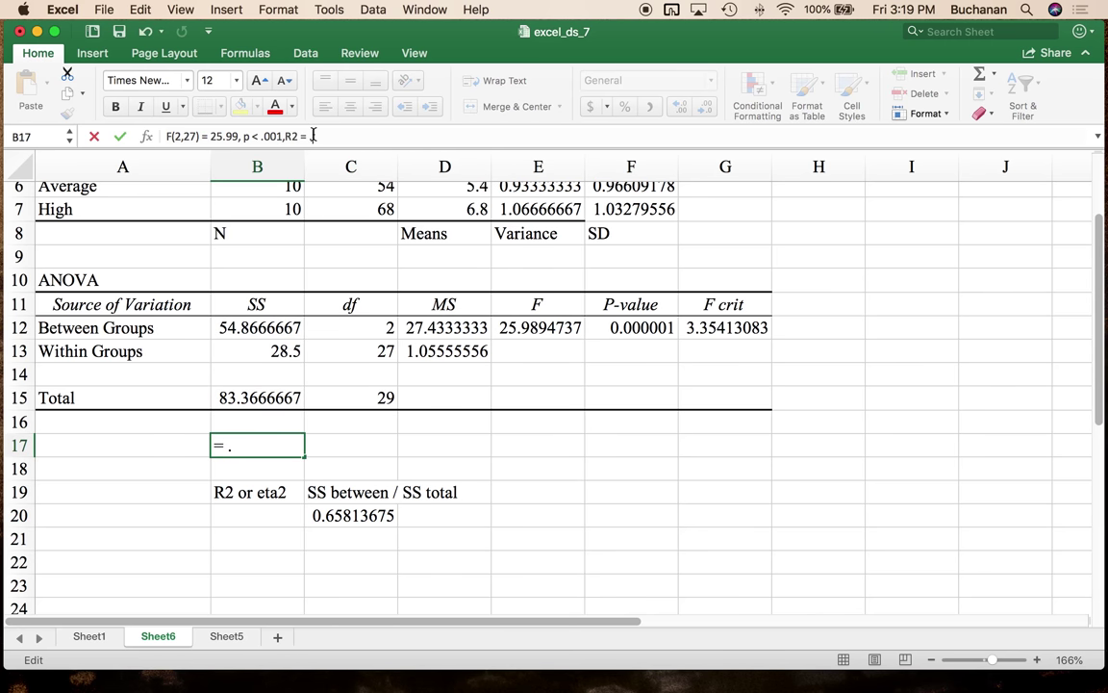
pyautogui.write('66')
pyautogui.press('Return')
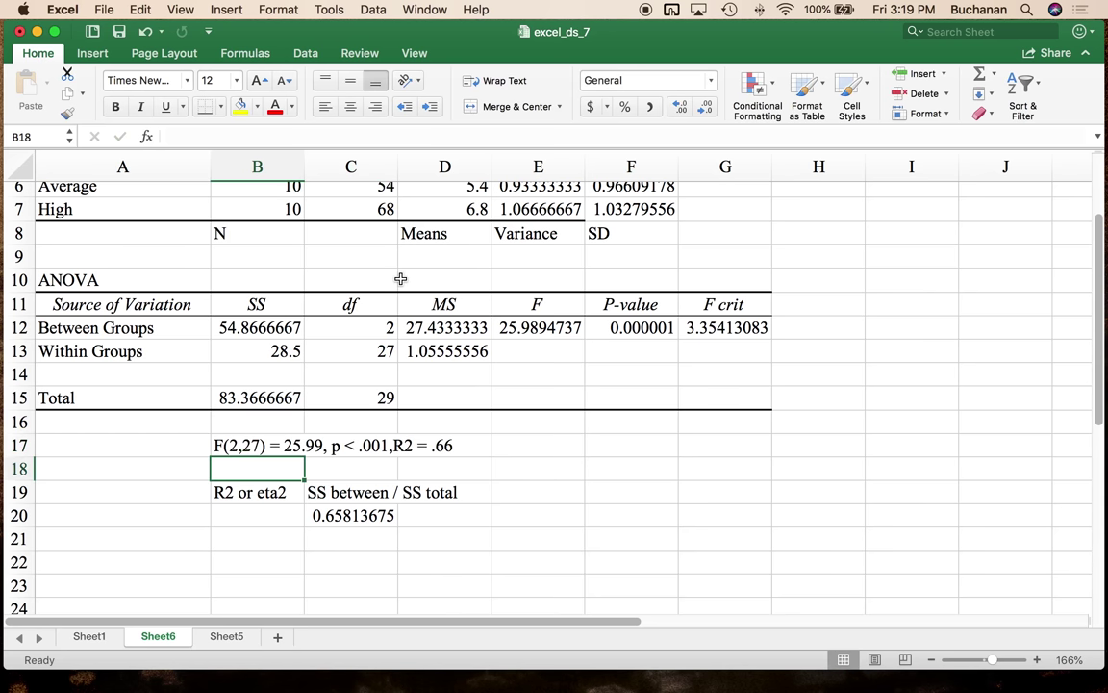
pyautogui.click(232, 439)
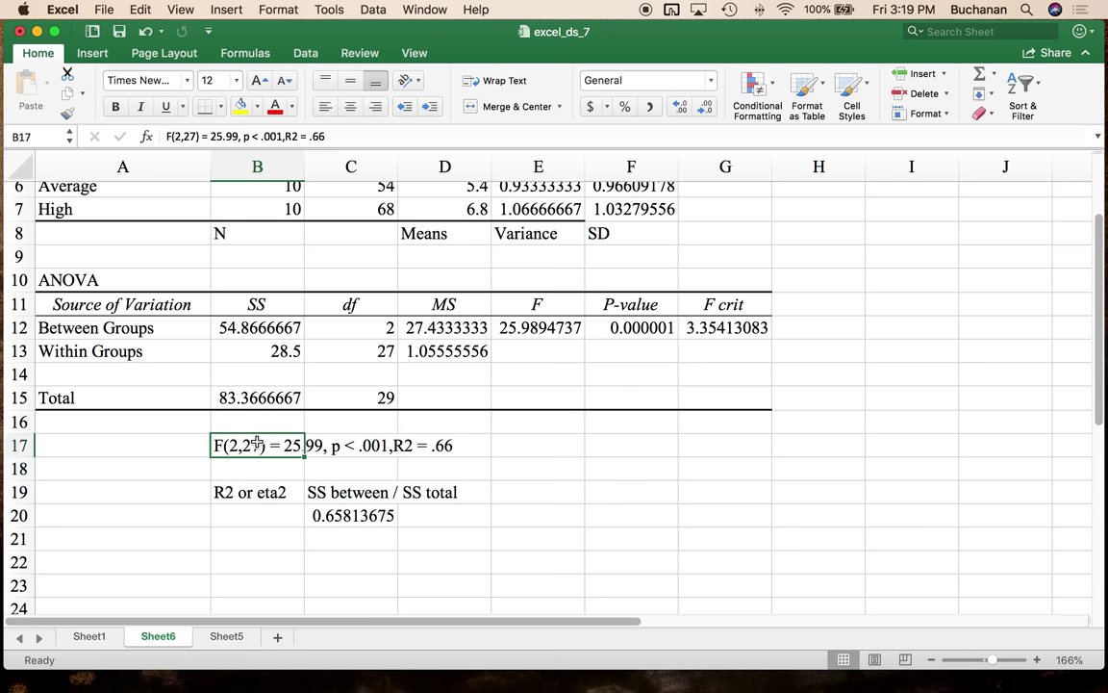
pyautogui.click(284, 137)
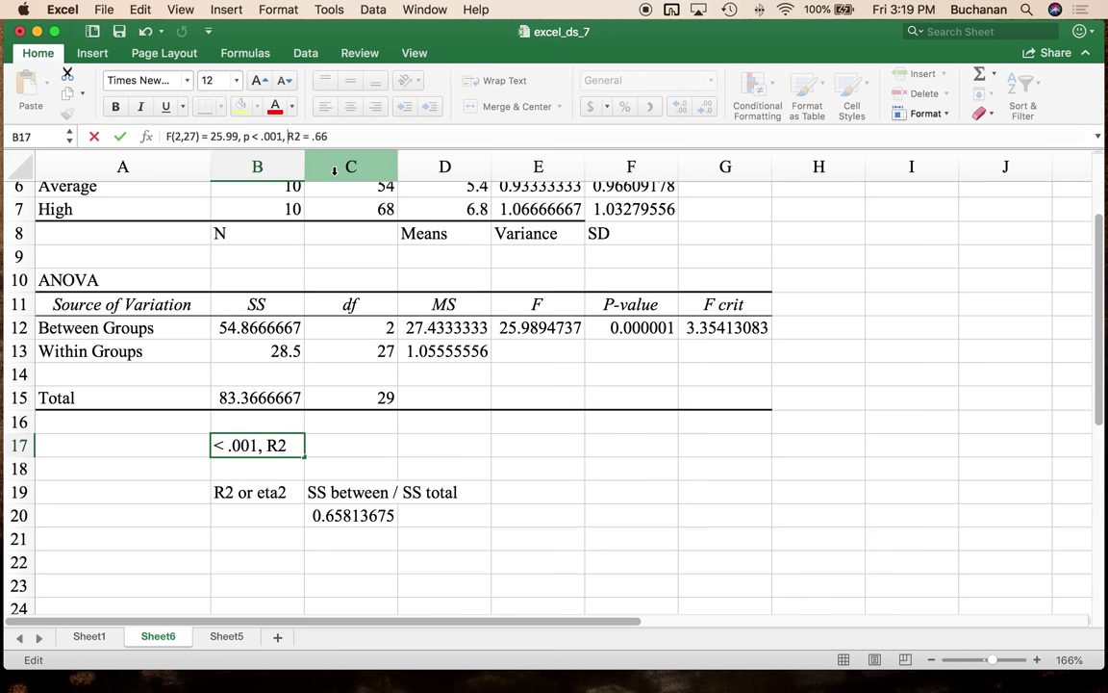
pyautogui.press('Return')
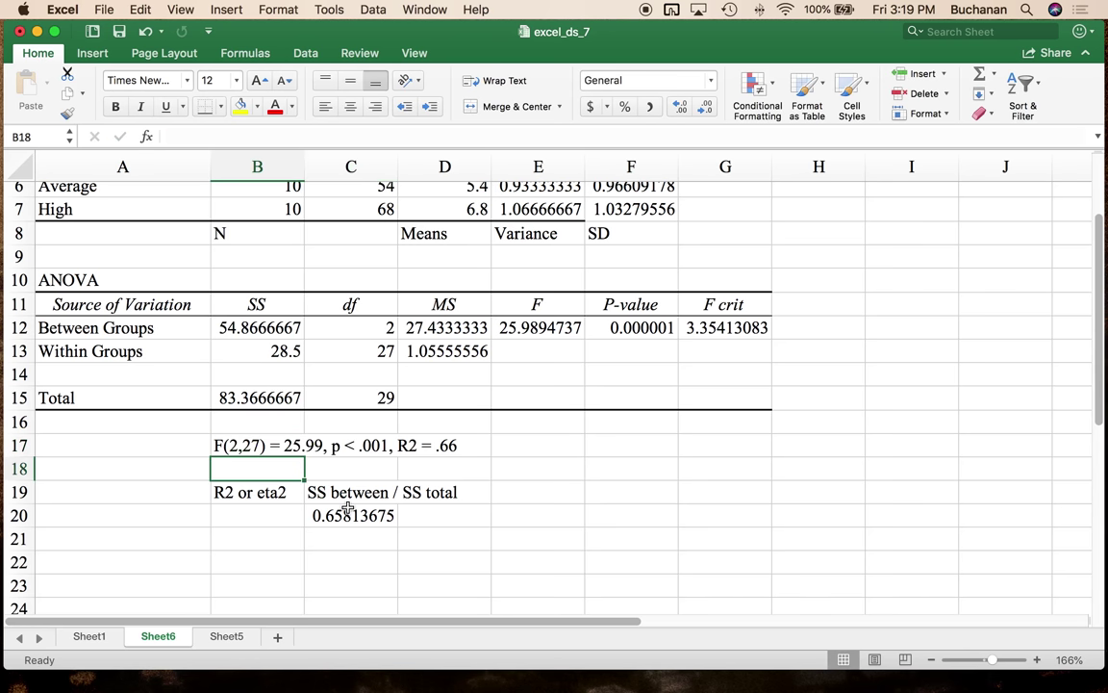
# Select the three group means in D5:D7, then the High mean in D7.
pyautogui.scroll(4, 366, 423)
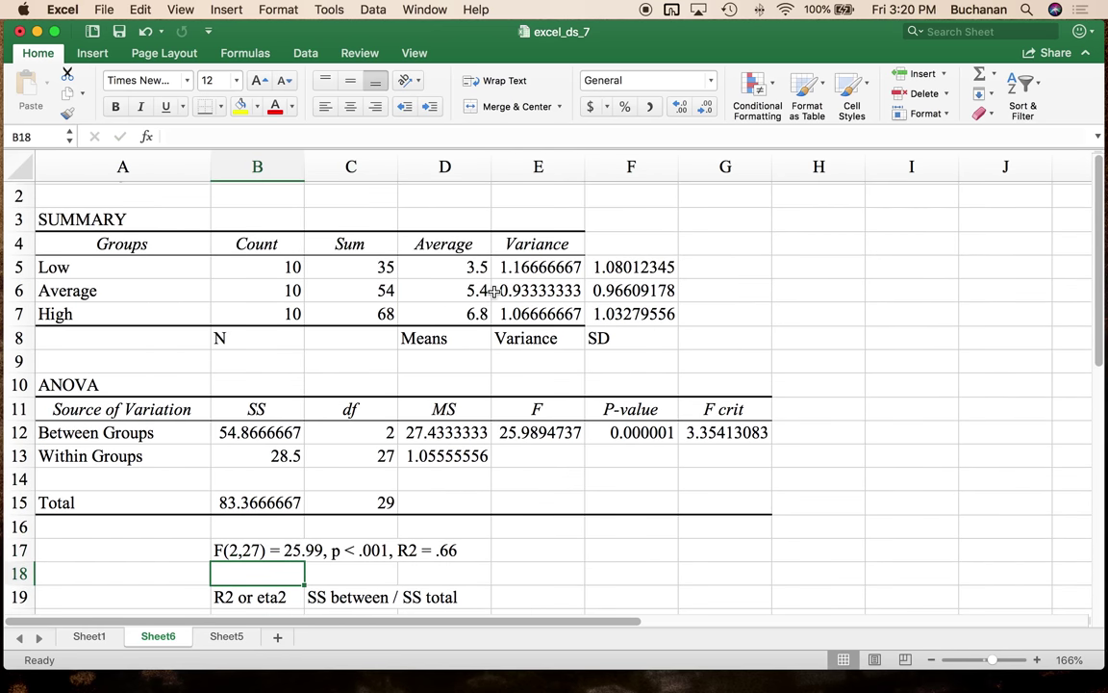
pyautogui.moveTo(471, 267); pyautogui.dragTo(474, 313)
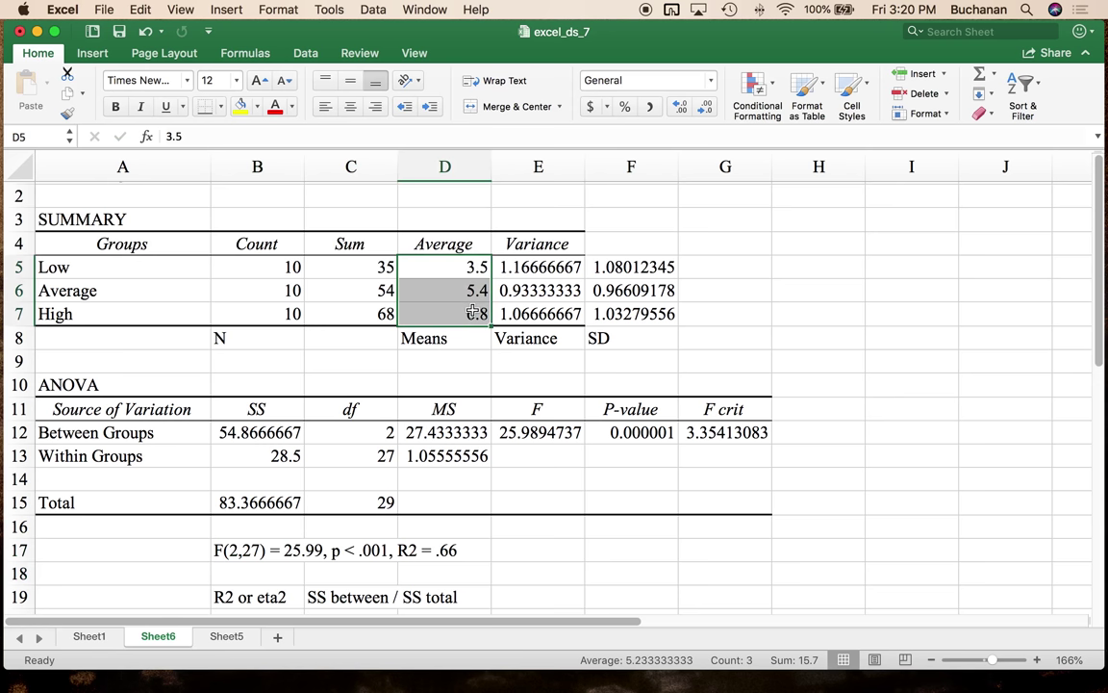
pyautogui.click(437, 324)
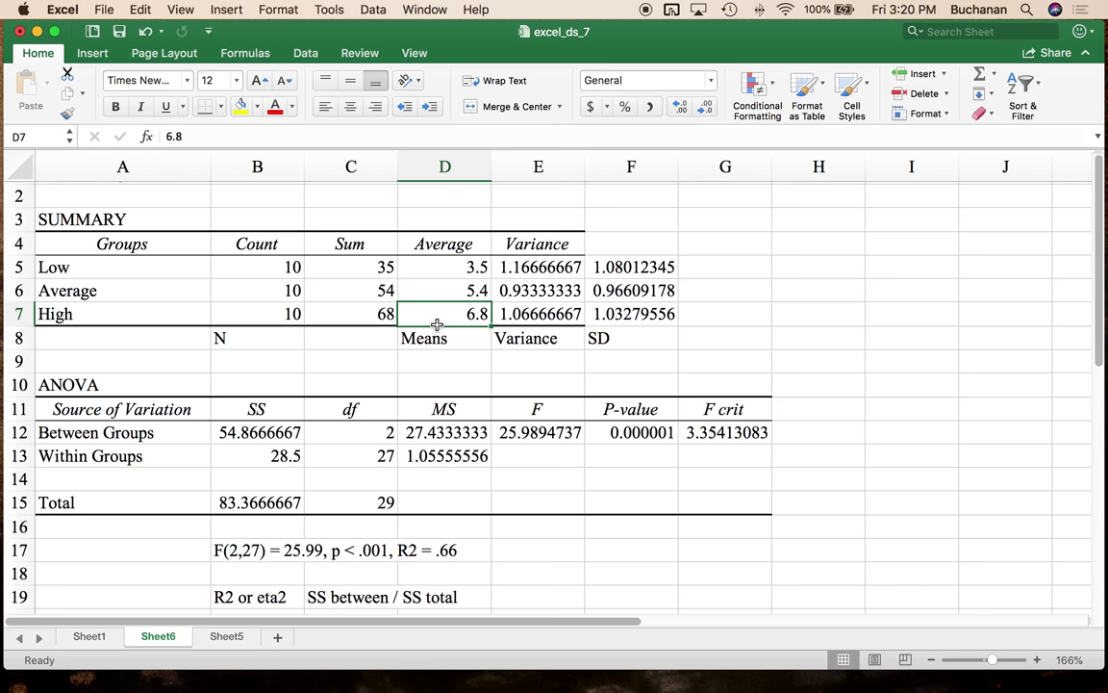
# Highlight the post hoc tests line in the Sheet1 notes, then return to Sheet5.
pyautogui.click(89, 636)
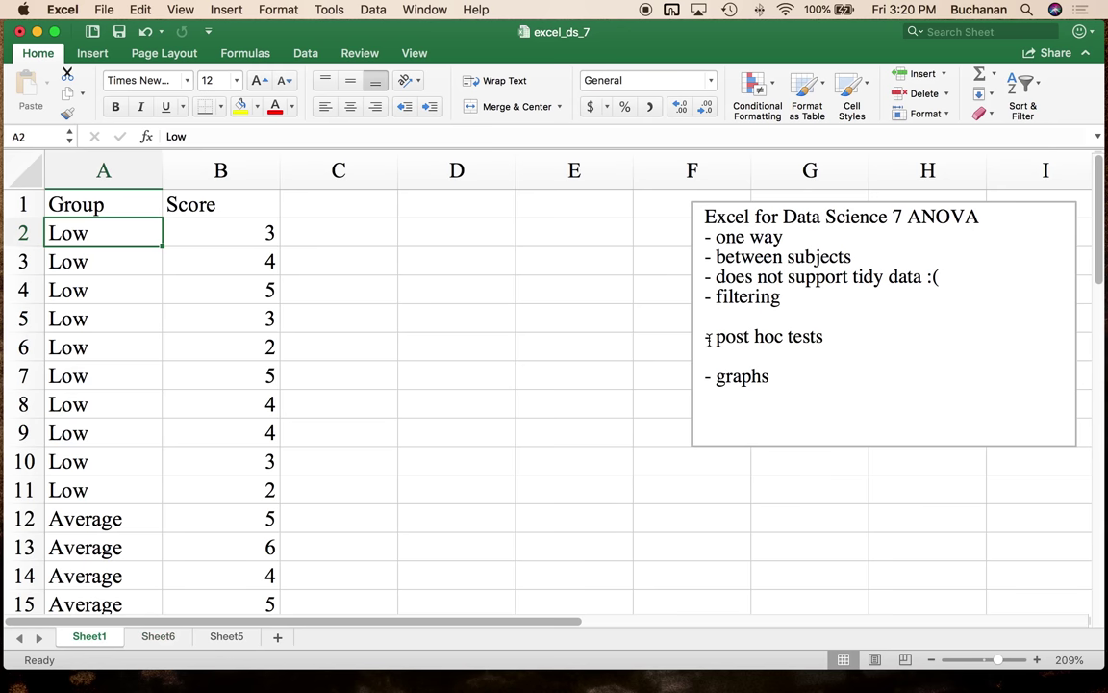
pyautogui.moveTo(710, 339); pyautogui.dragTo(825, 339)
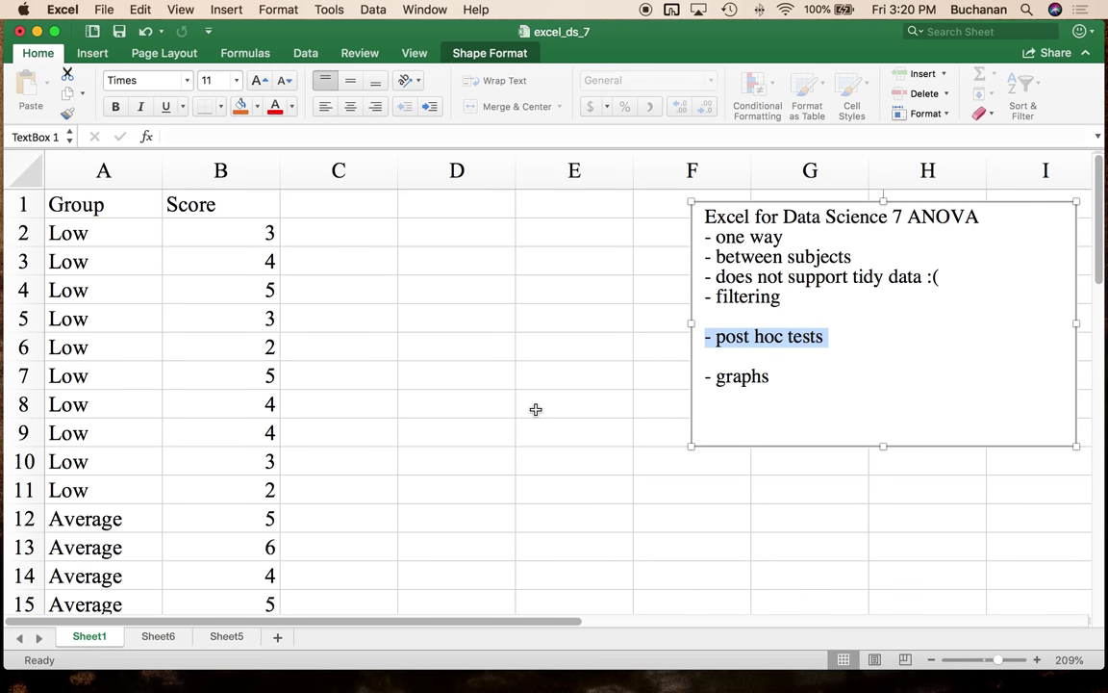
pyautogui.click(227, 637)
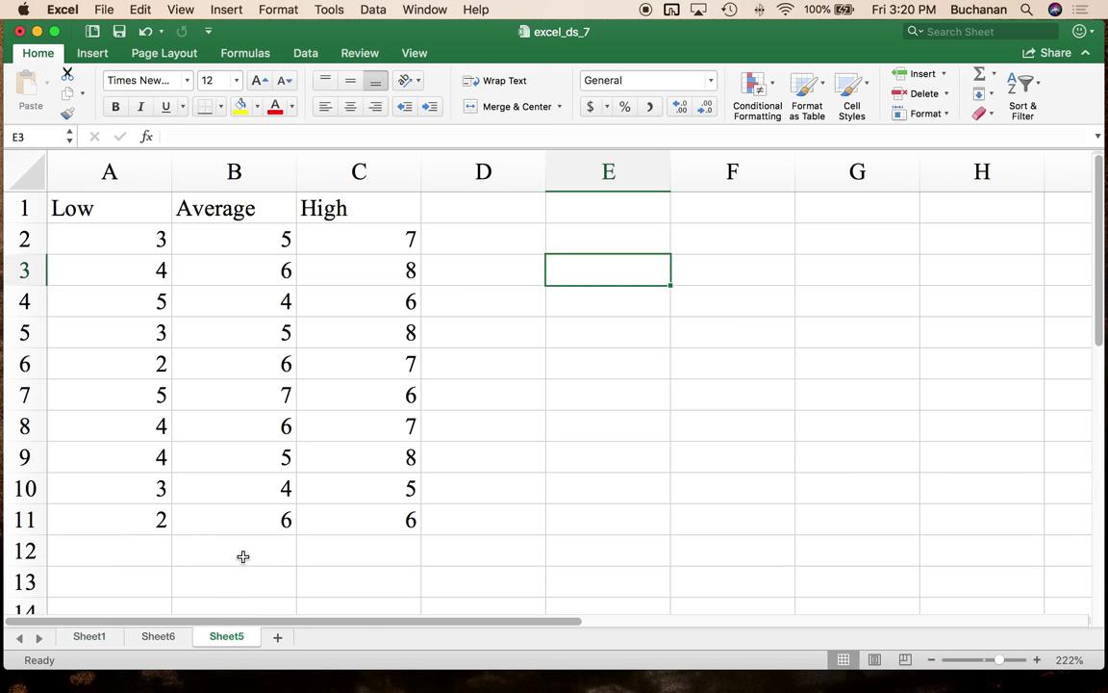
# Enter 'low v average', 'low v high' and 'average v high' in E2:E4.
pyautogui.click(572, 248)
pyautogui.write('low ')
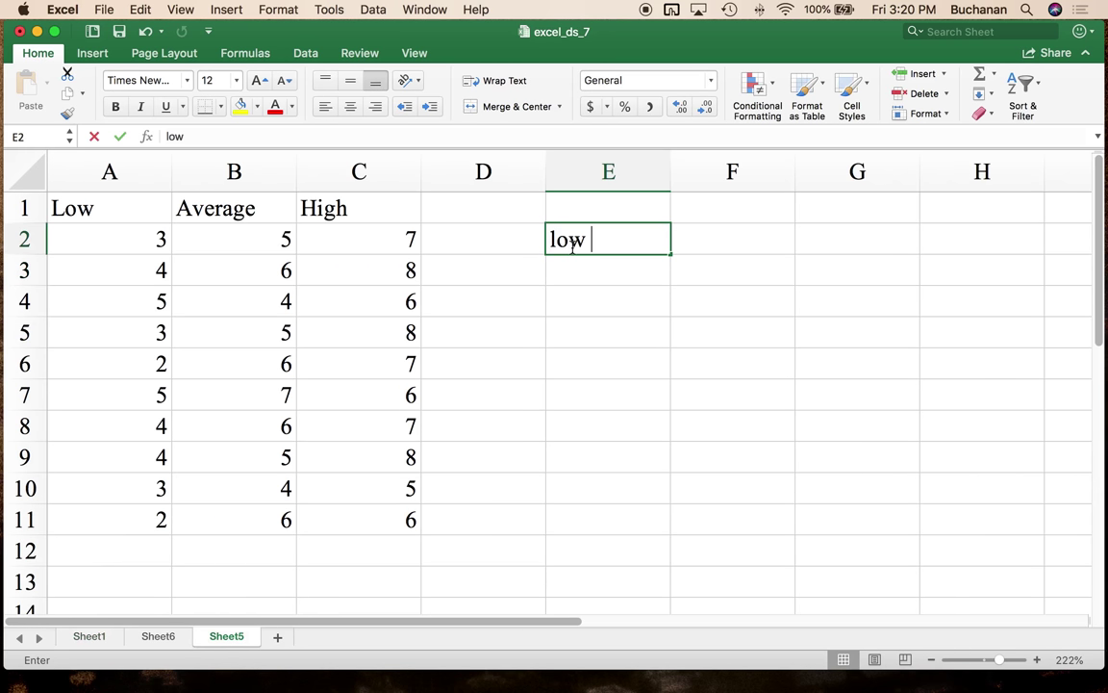
pyautogui.write('v average')
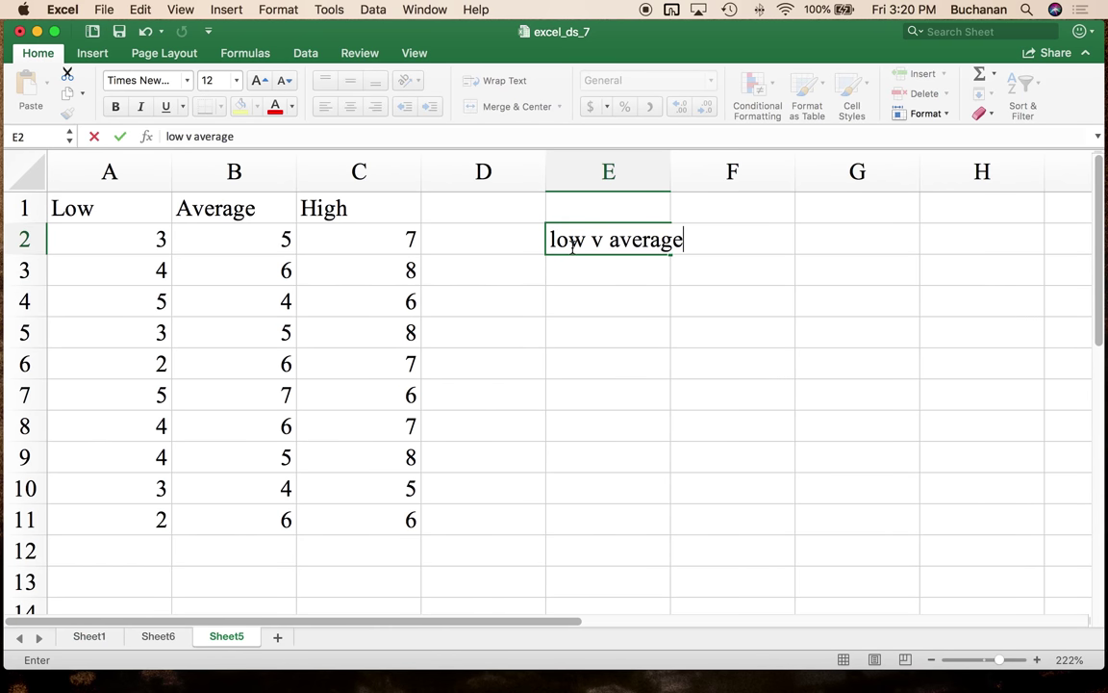
pyautogui.press('Return')
pyautogui.write('low v high')
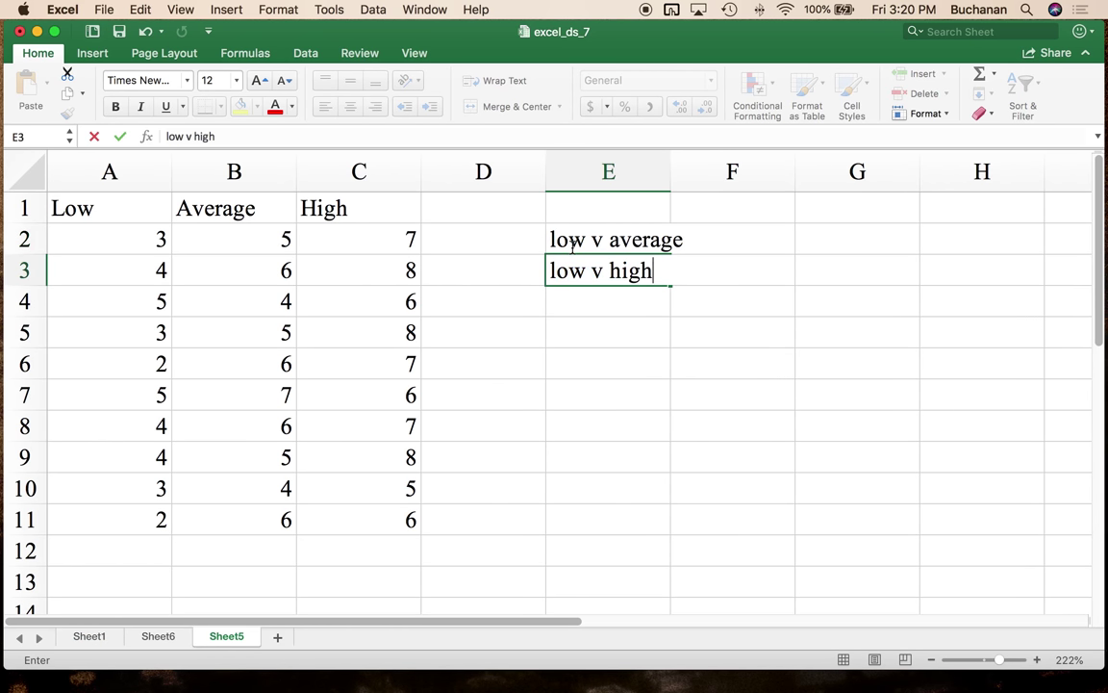
pyautogui.press('Return')
pyautogui.write('average v high')
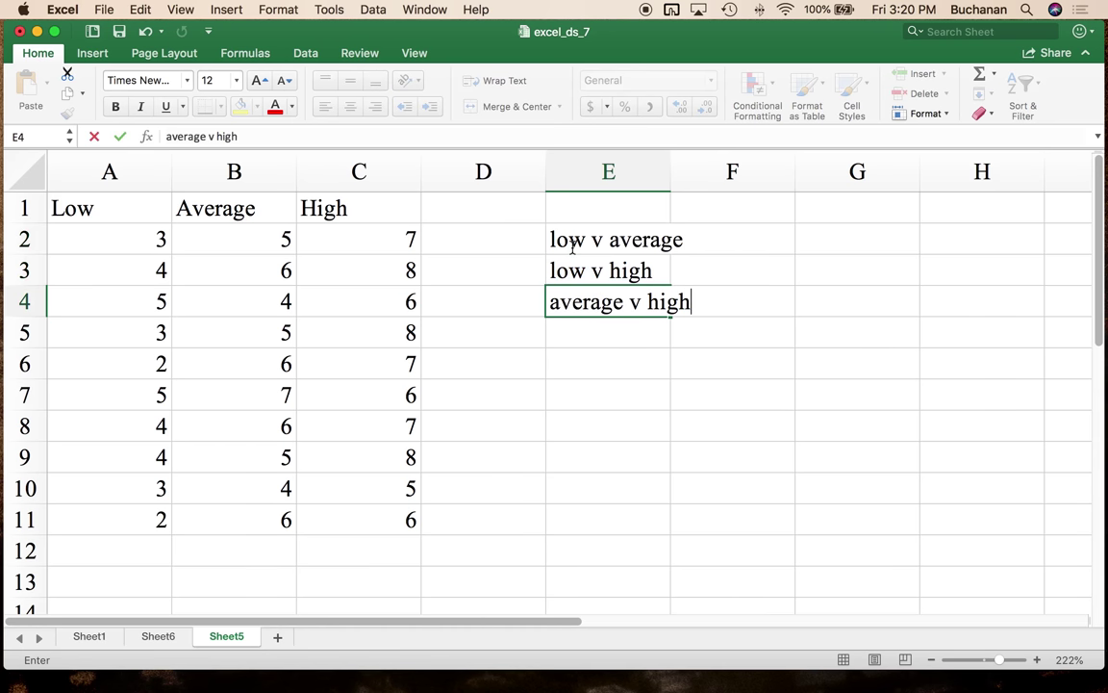
pyautogui.press('Return')
# Enter 'low v (average and high together)' in E5 and a low-and-average v high comparison in E6.
pyautogui.write('low v ')
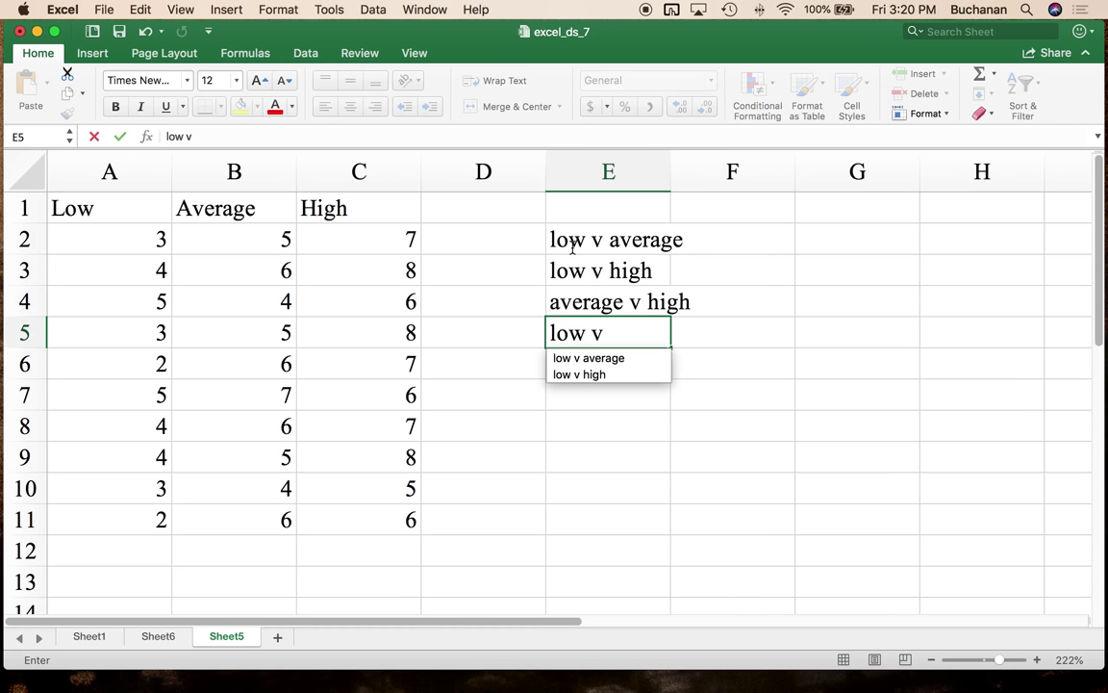
pyautogui.write('(')
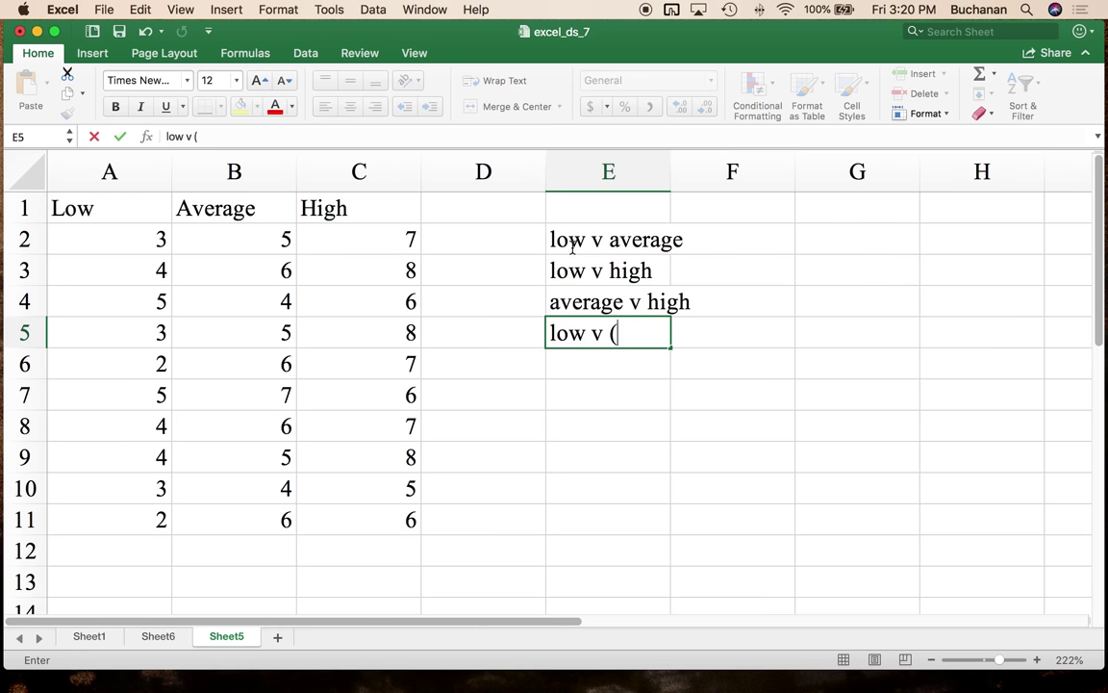
pyautogui.write('average and high together)')
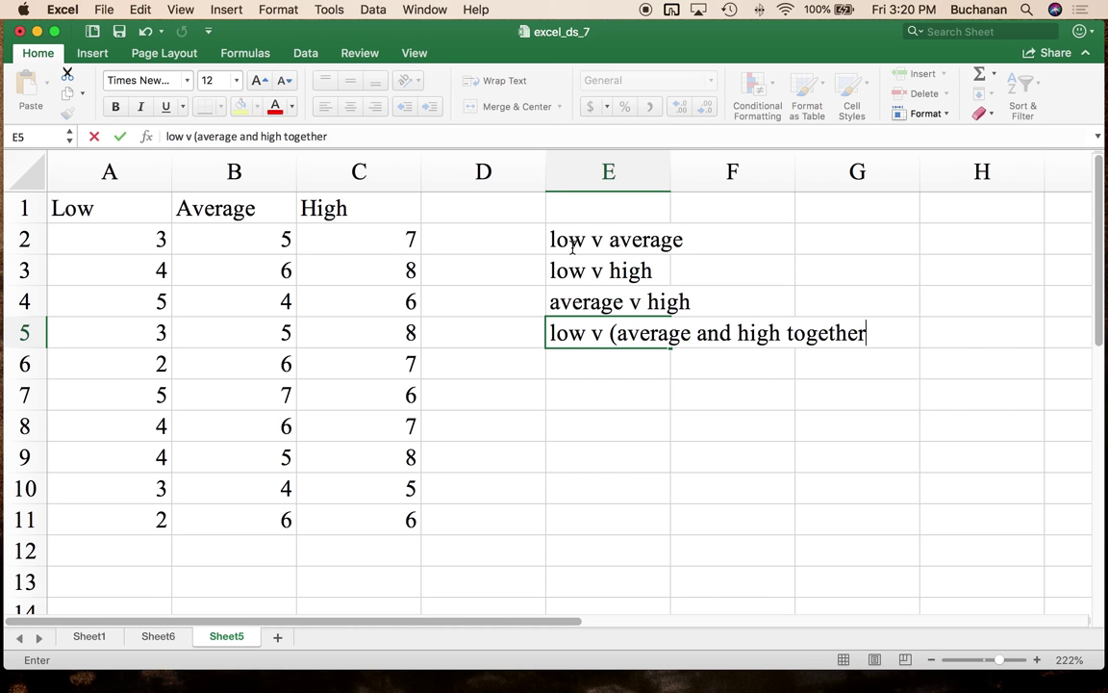
pyautogui.press('Return')
pyautogui.write('low')
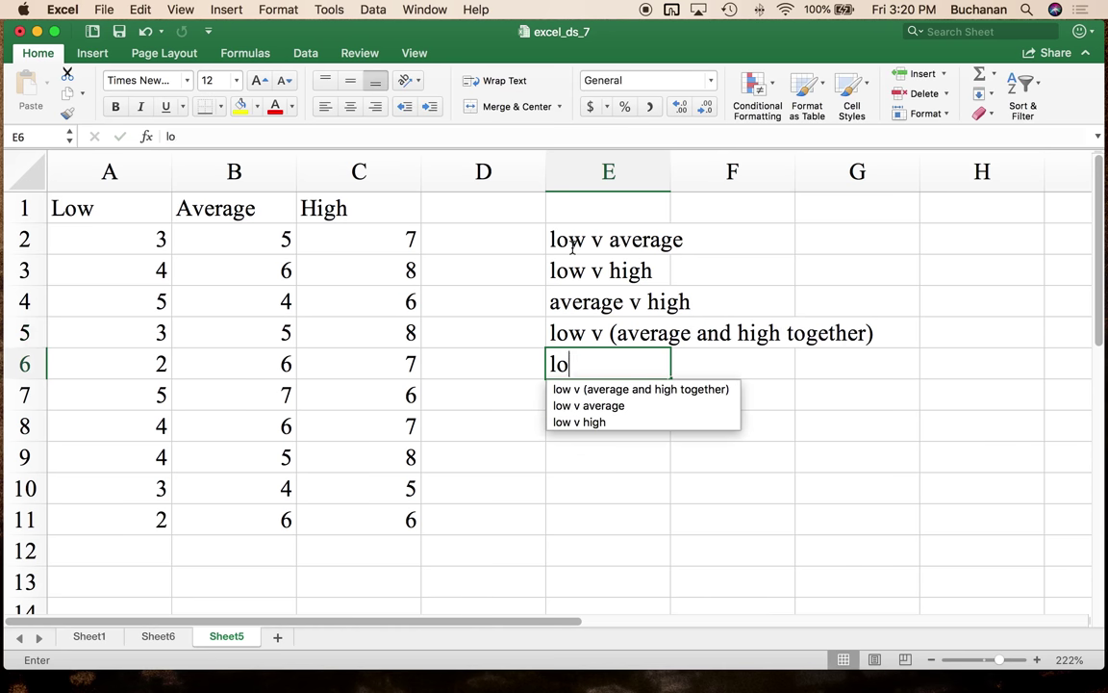
pyautogui.press('BackSpace')
pyautogui.press('BackSpace')
pyautogui.press('BackSpace')
pyautogui.write('(ave')
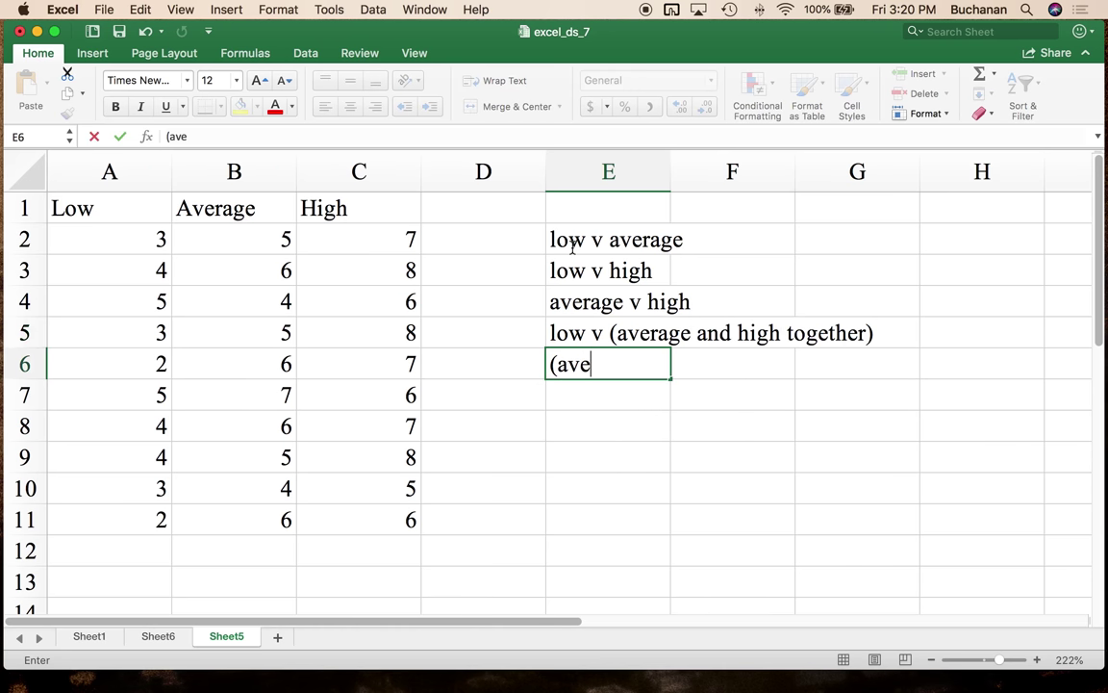
pyautogui.write('rge of low and average')
pyautogui.press('BackSpace')
pyautogui.press('BackSpace')
pyautogui.press('BackSpace')
pyautogui.press('BackSpace')
pyautogui.write('erage today')
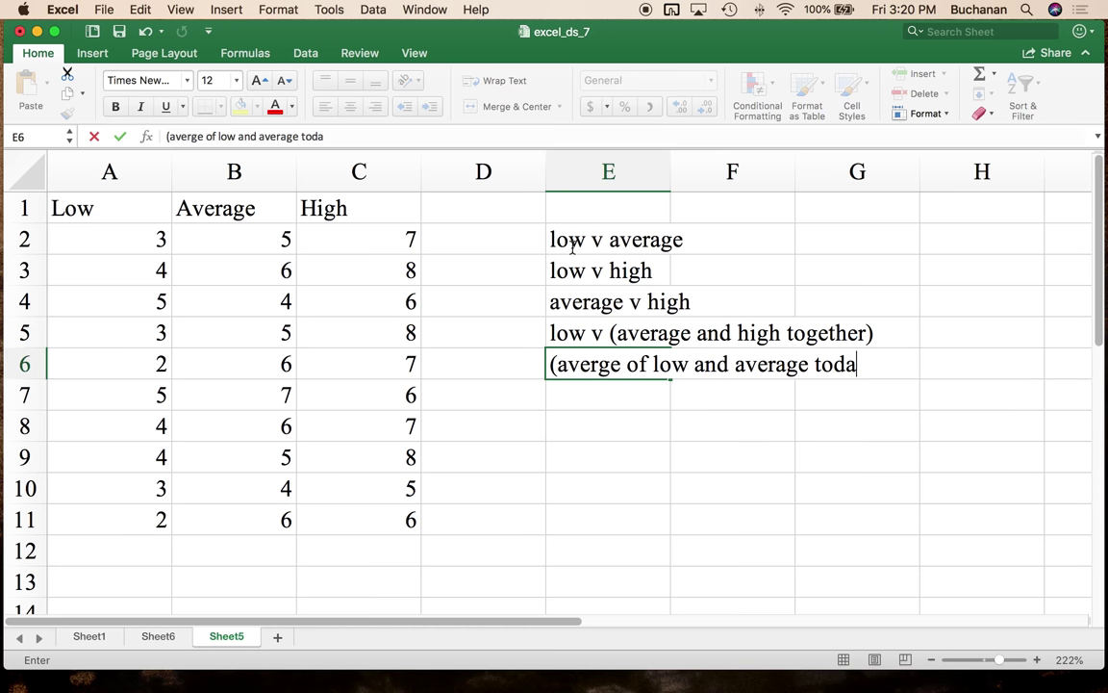
pyautogui.press('BackSpace')
pyautogui.press('BackSpace')
pyautogui.press('BackSpace')
pyautogui.write('et')
pyautogui.press('BackSpace')
pyautogui.press('BackSpace')
pyautogui.write('gether)')
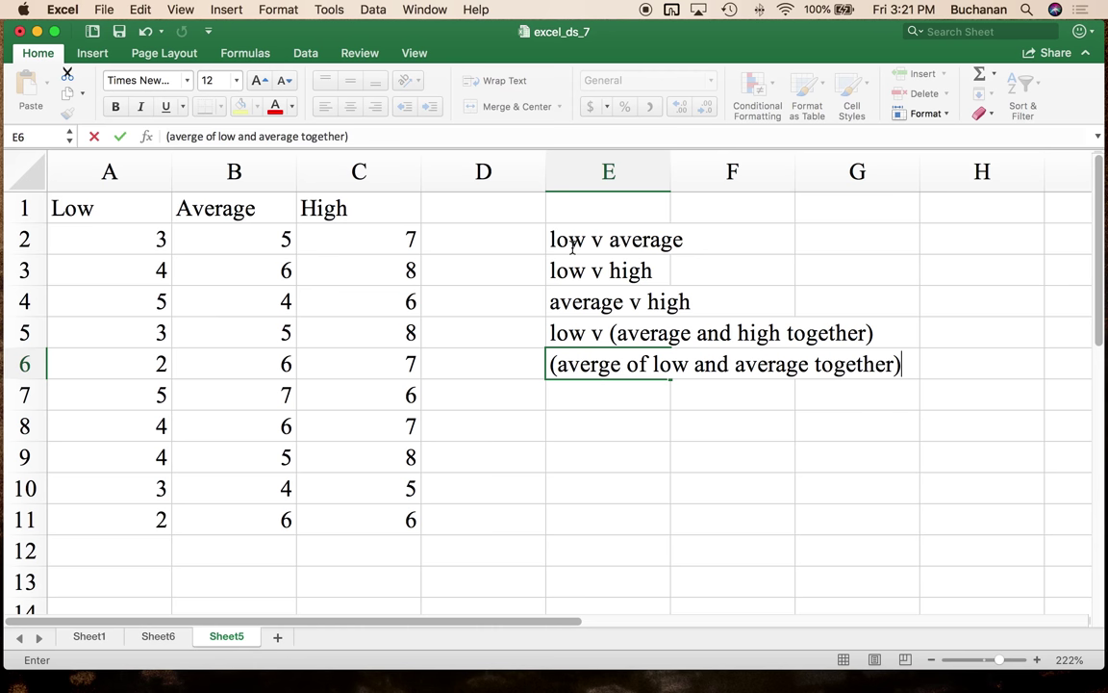
pyautogui.write(' v high')
pyautogui.press('Return')
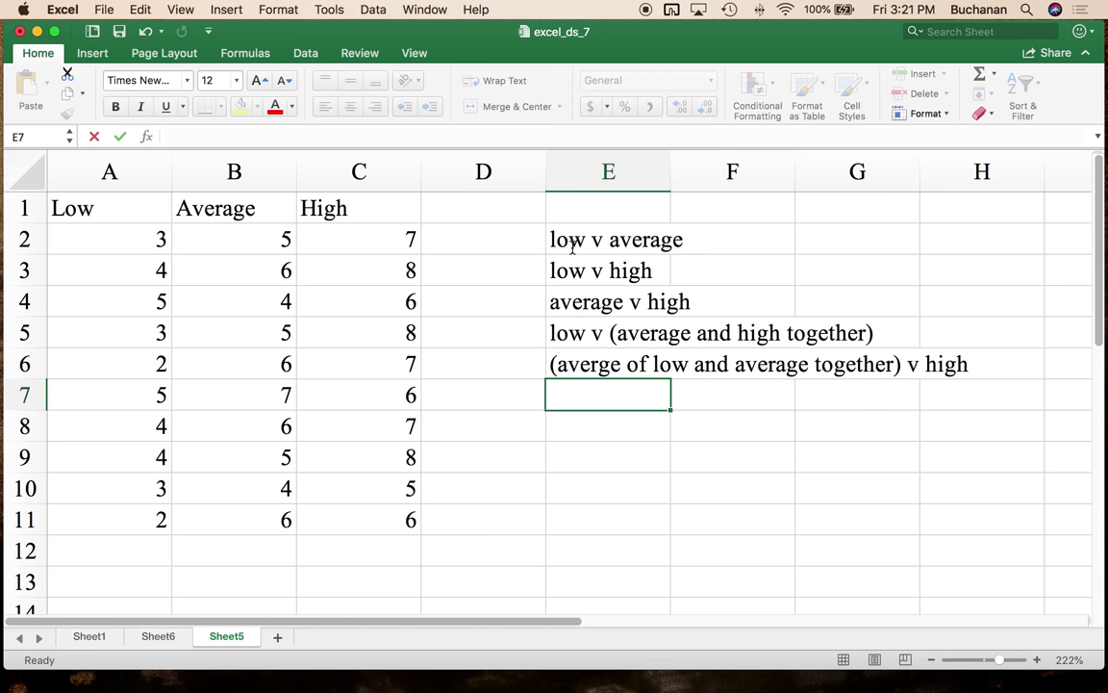
# Delete 'averge of' from E6 so it reads '(low and average together) v high', then select E2:E4.
pyautogui.click(652, 365)
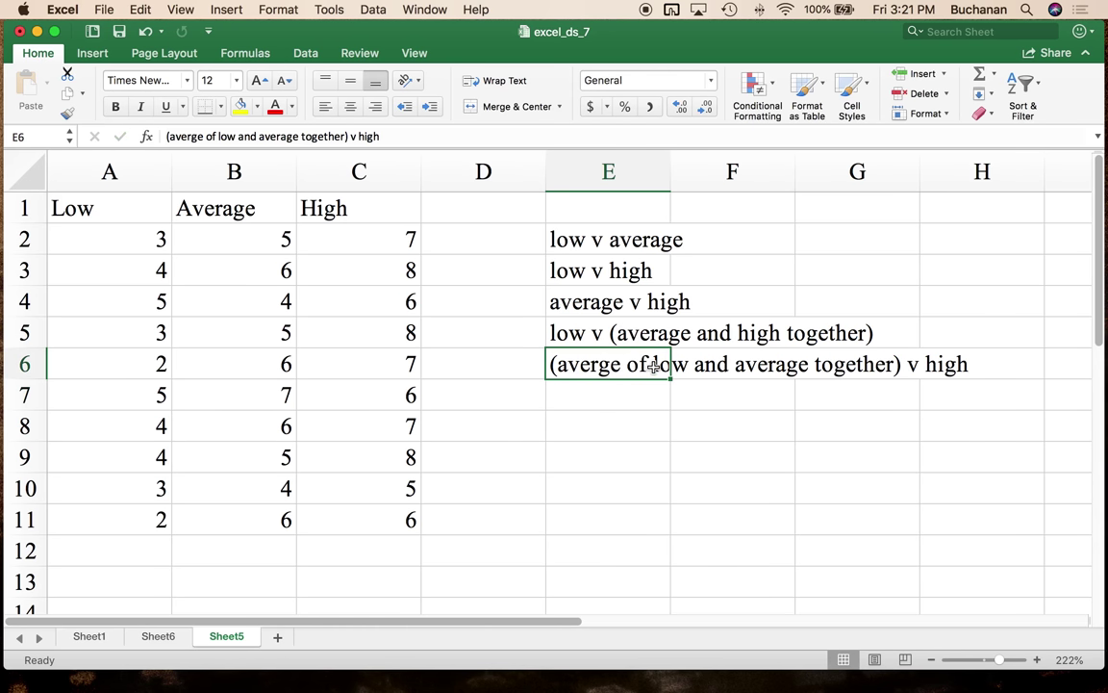
pyautogui.doubleClick(654, 366)
pyautogui.moveTo(654, 365); pyautogui.dragTo(564, 366)
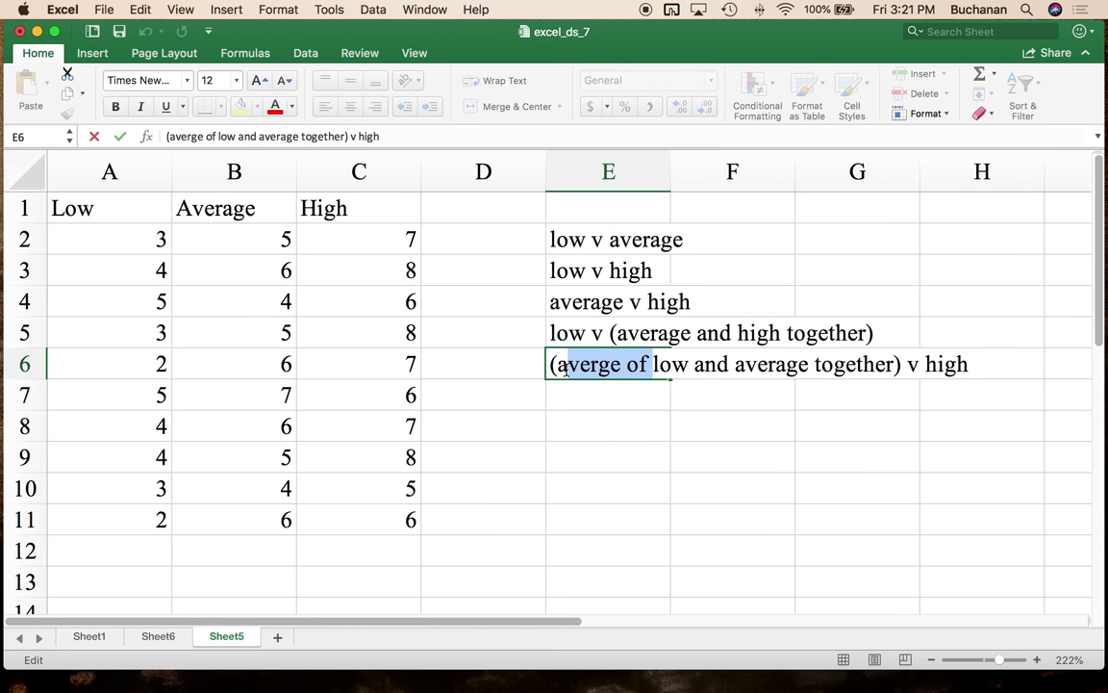
pyautogui.press('BackSpace')
pyautogui.press('Return')
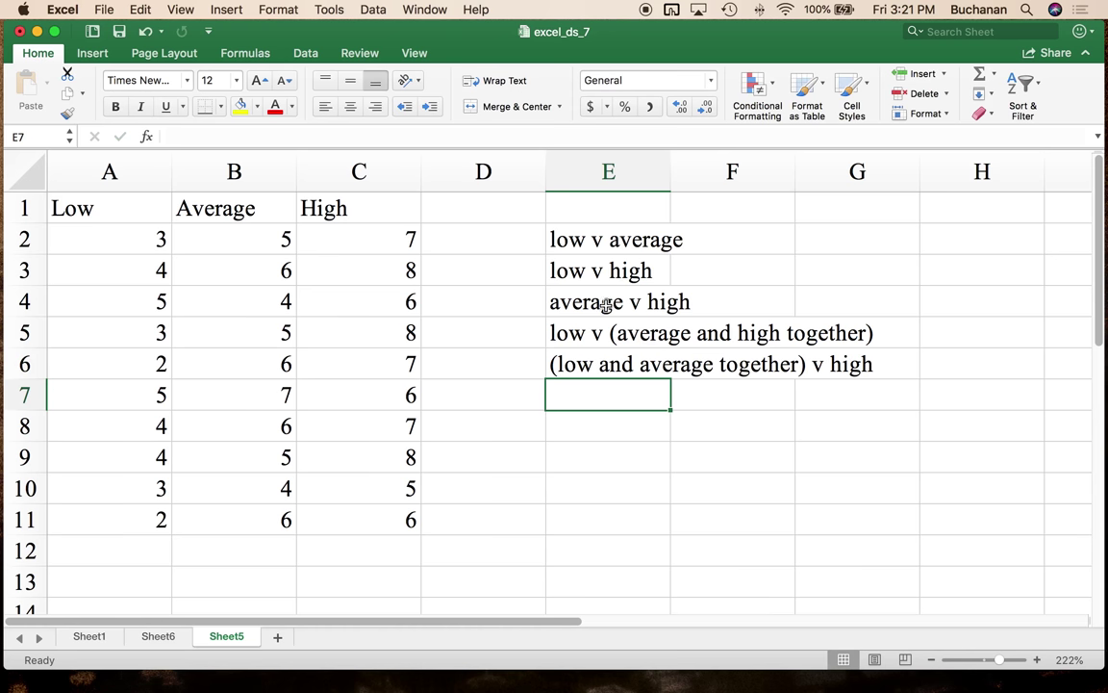
pyautogui.moveTo(587, 301); pyautogui.dragTo(606, 239)
# Fill E2:E4 yellow and label F2 'pairwise post hoc test'.
pyautogui.click(243, 104)
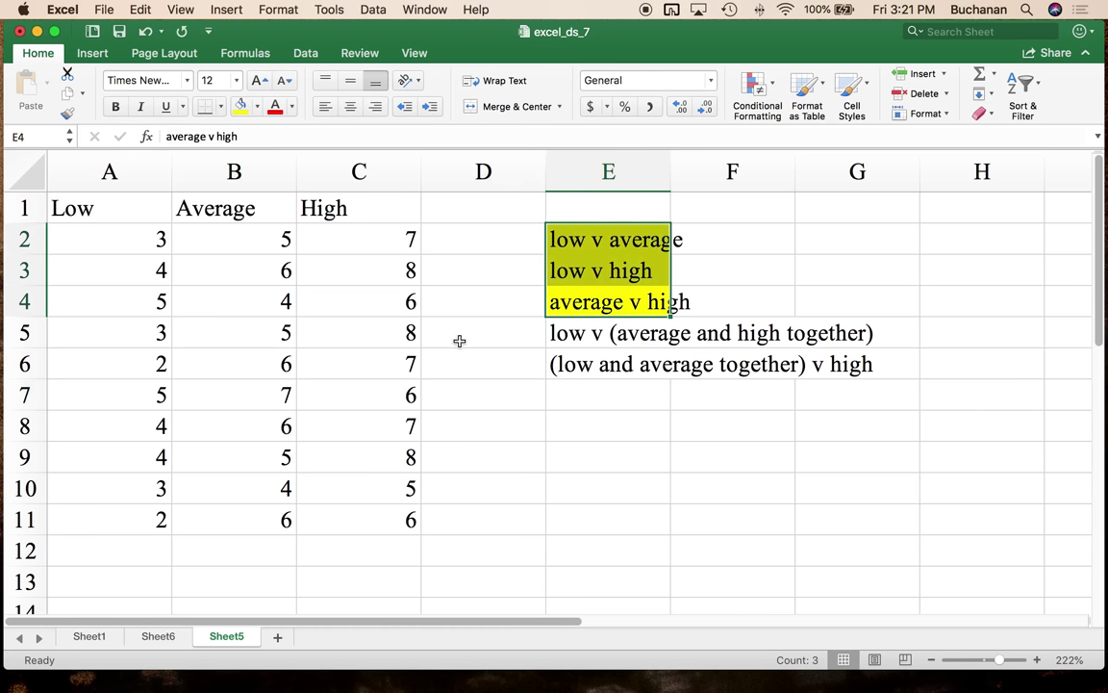
pyautogui.click(701, 248)
pyautogui.write('pairwse')
pyautogui.press('BackSpace')
pyautogui.press('BackSpace')
pyautogui.write('ise post hoc test')
pyautogui.press('Return')
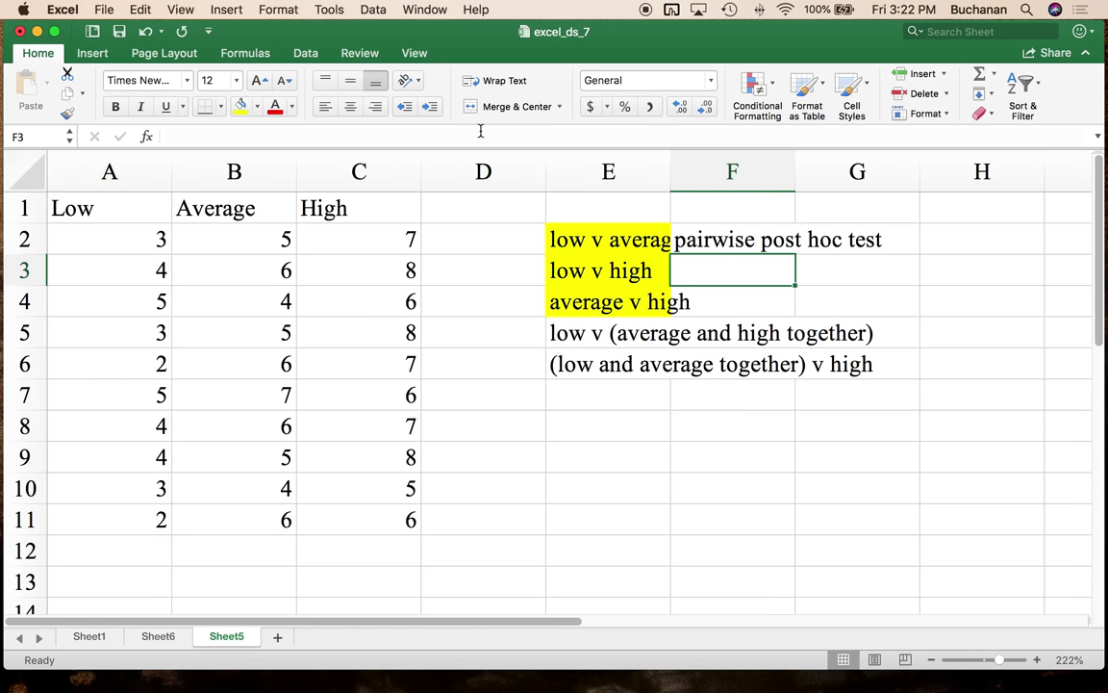
# Browse the Data Analysis tools to the equal-variance t-test, then cancel without running.
pyautogui.click(302, 55)
pyautogui.click(999, 92)
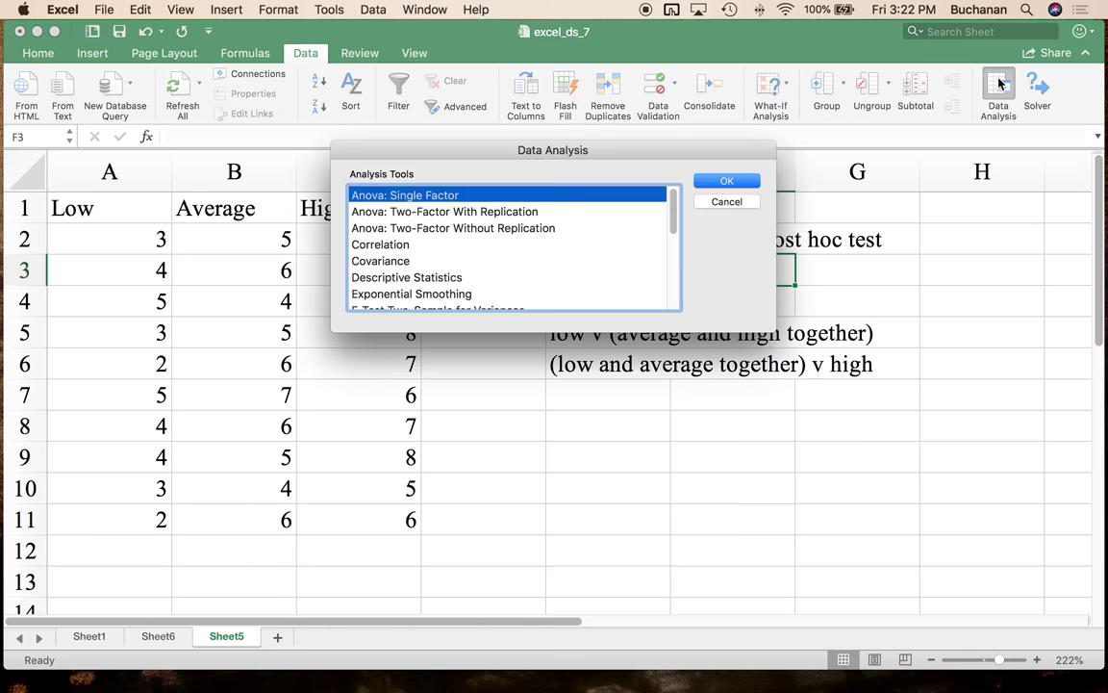
pyautogui.scroll(-6, 574, 250)
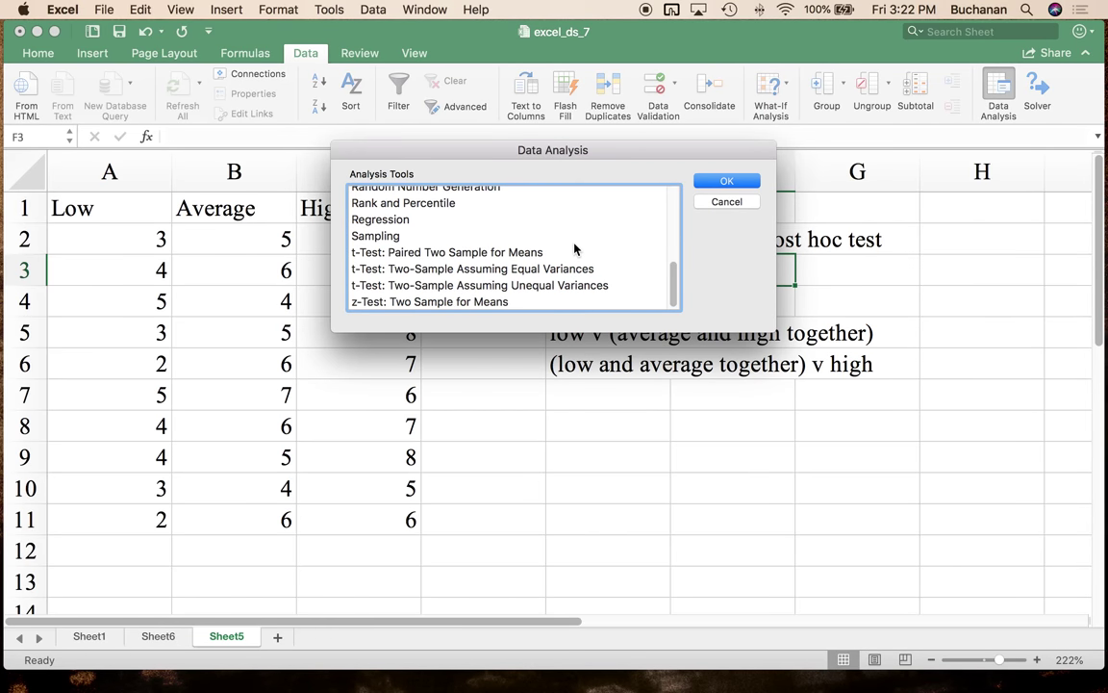
pyautogui.click(380, 269)
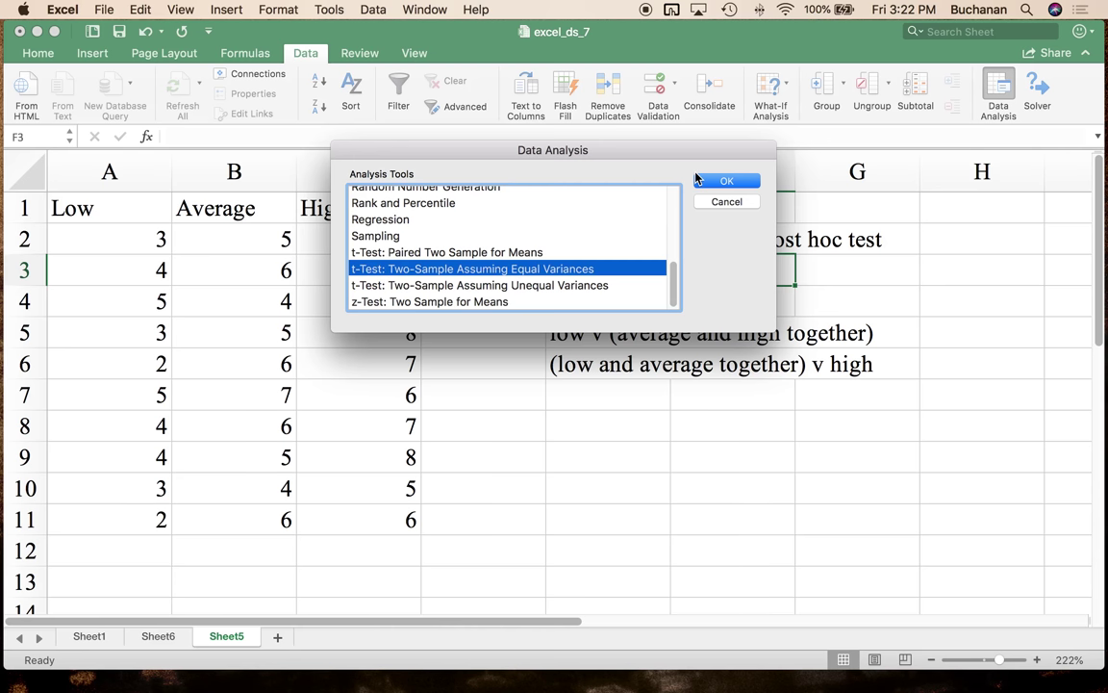
pyautogui.click(726, 202)
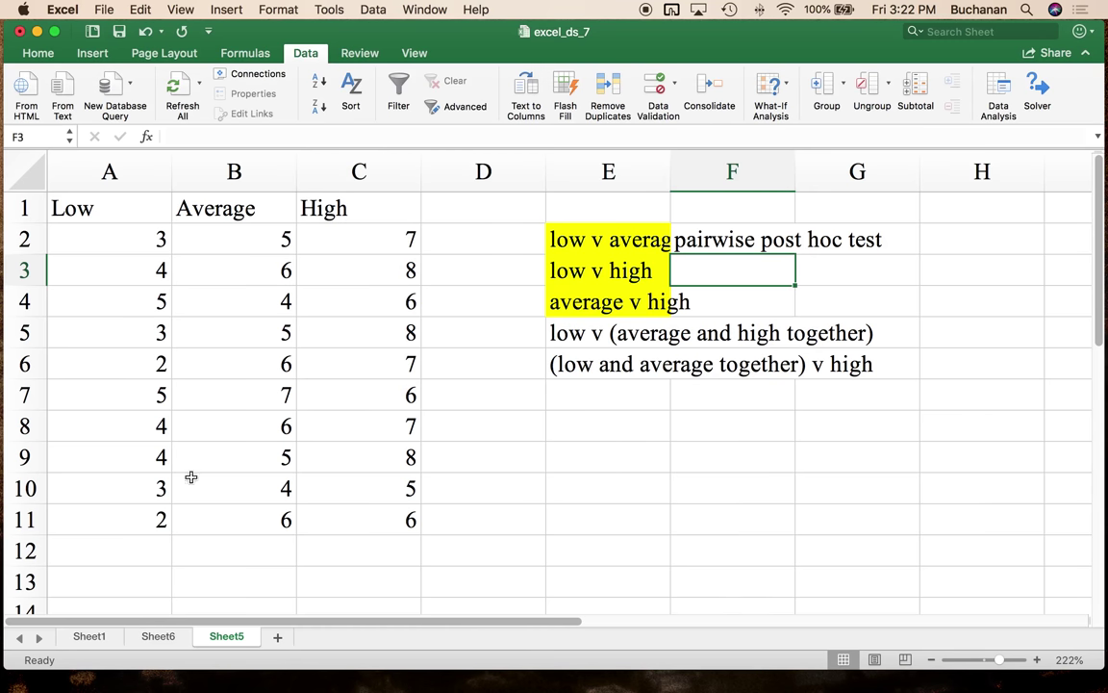
# Check the three group variances in E5:E7 on Sheet6, then return to Sheet5.
pyautogui.click(106, 636)
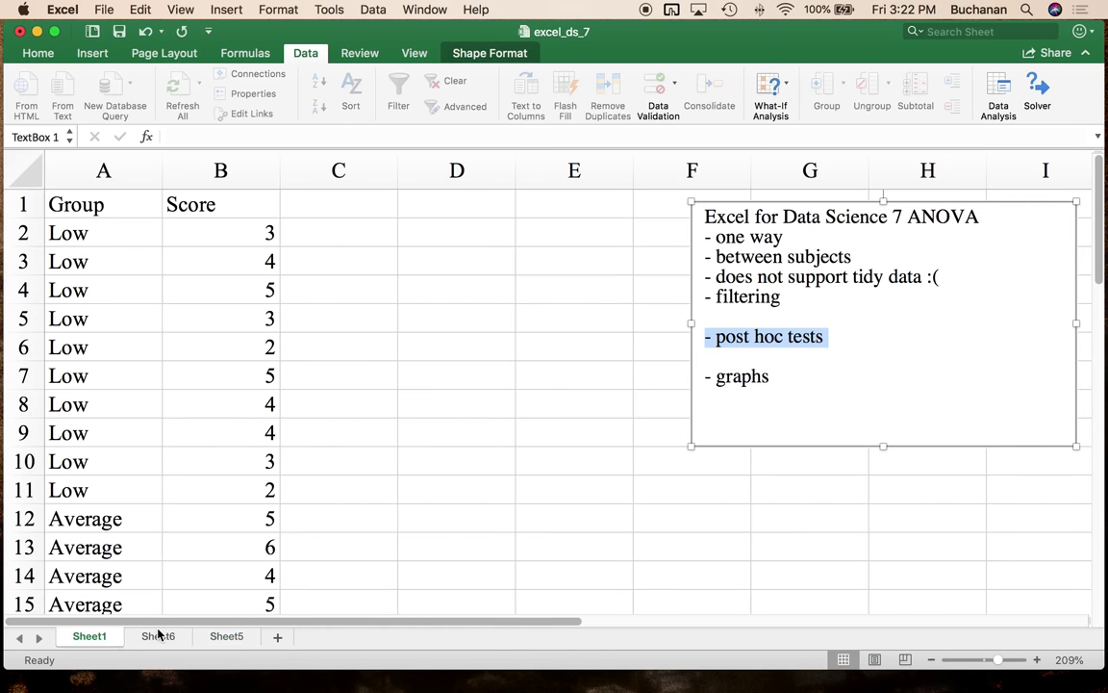
pyautogui.click(156, 636)
pyautogui.moveTo(510, 266); pyautogui.dragTo(524, 314)
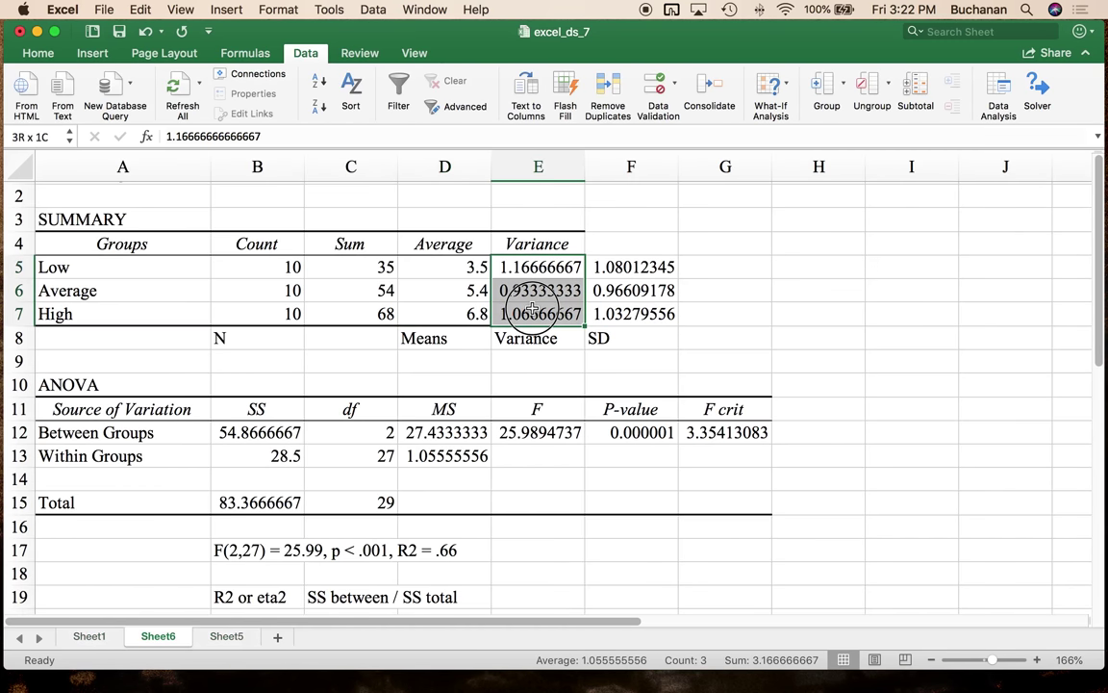
pyautogui.click(237, 640)
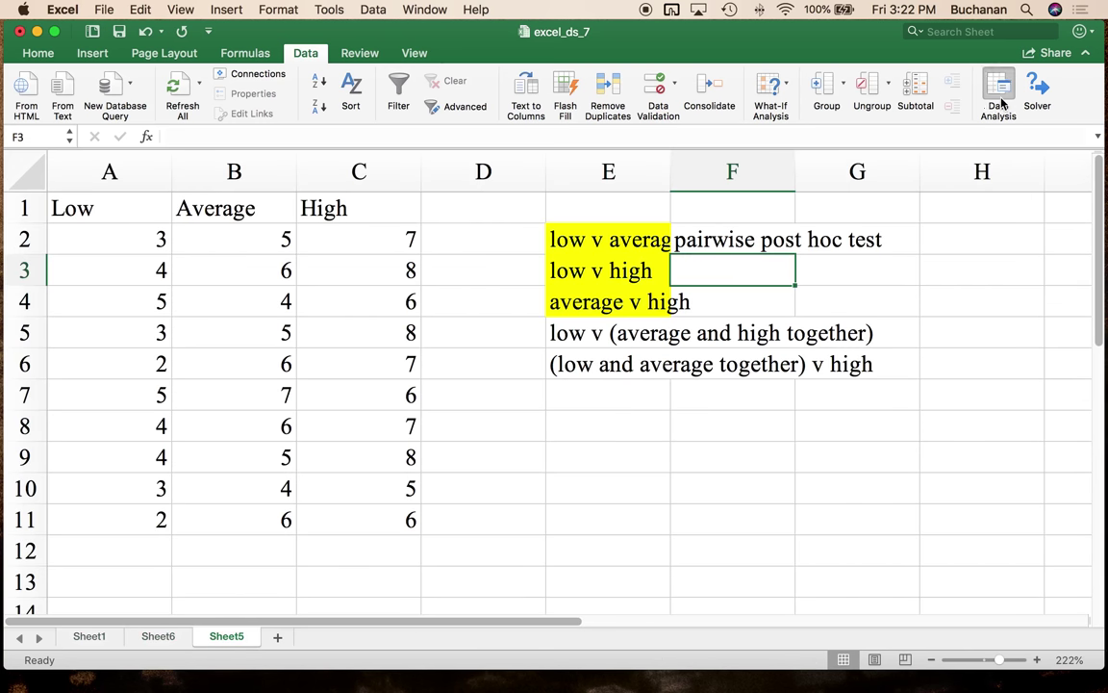
# Choose t-Test: Two-Sample Assuming Equal Variances from Data Analysis.
pyautogui.click(998, 96)
pyautogui.scroll(-5, 481, 276)
pyautogui.click(475, 252)
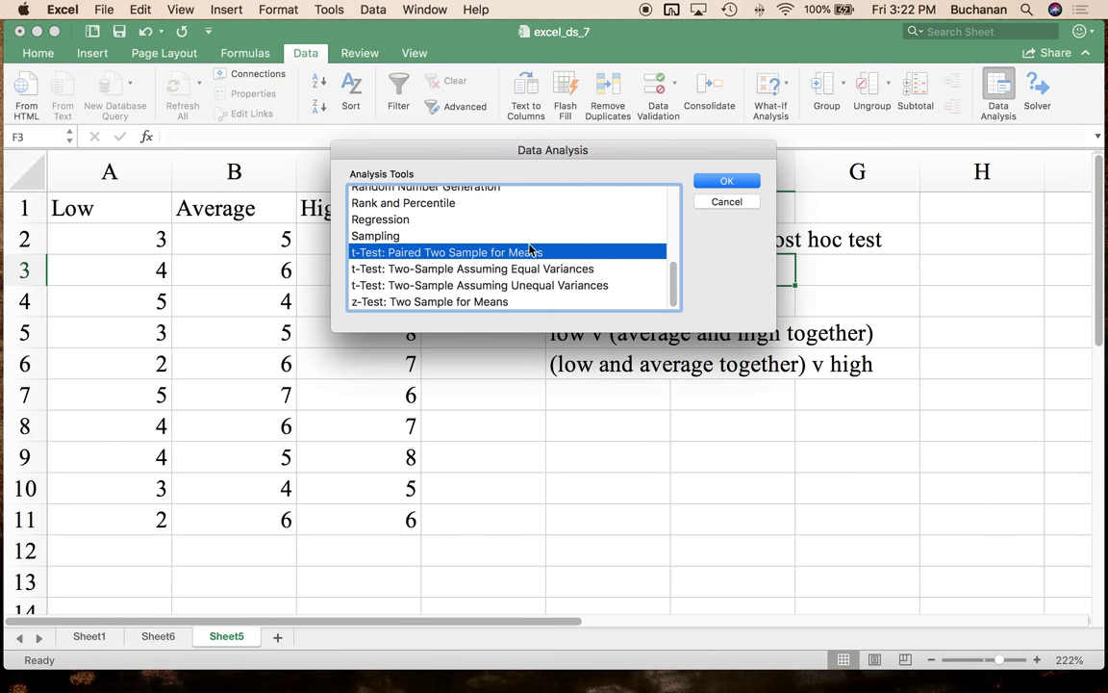
pyautogui.click(519, 269)
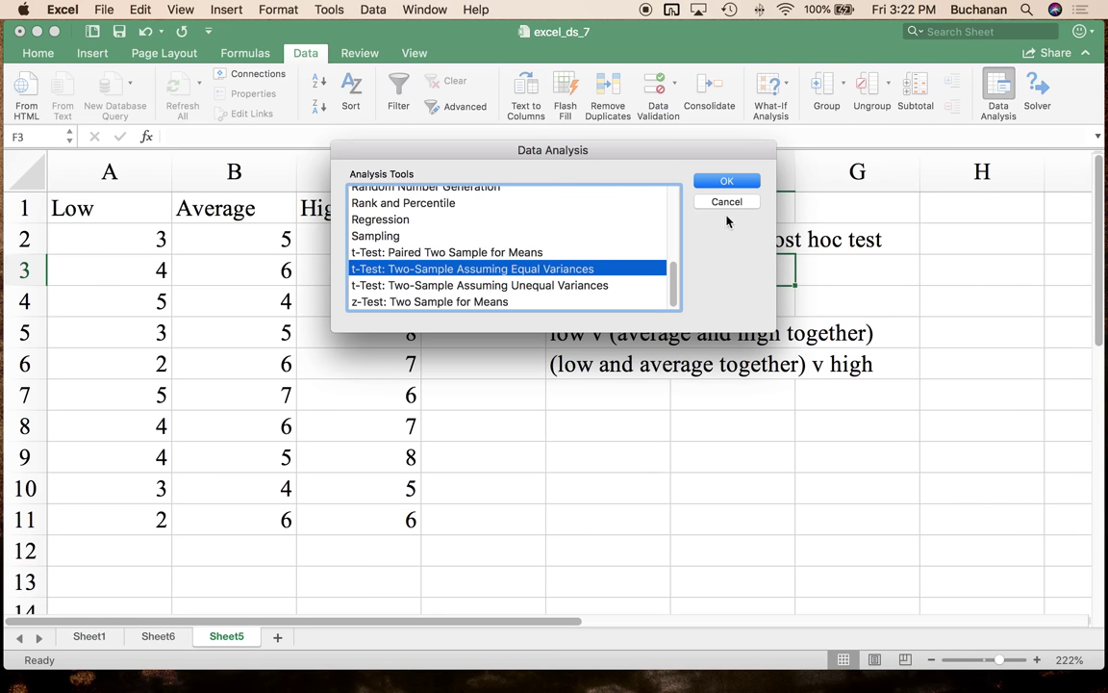
pyautogui.click(737, 186)
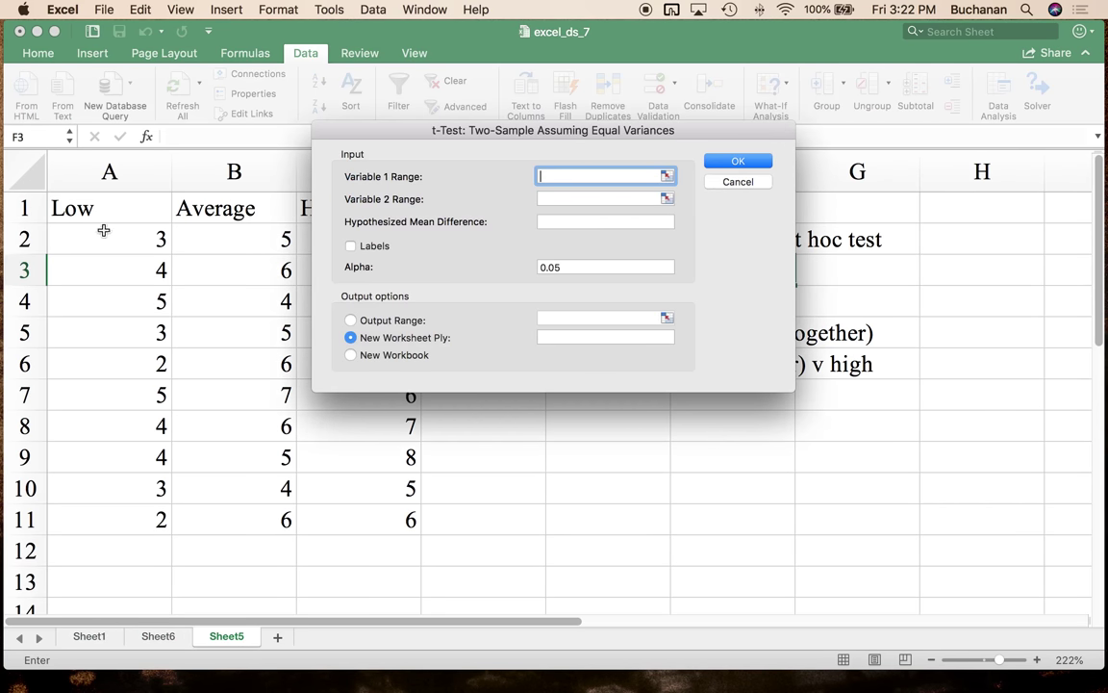
# Set variable ranges A1:A11 and B1:B11 with mean difference 0, and run onto a new sheet.
pyautogui.click(122, 205)
pyautogui.moveTo(122, 205); pyautogui.dragTo(124, 517)
pyautogui.click(547, 198)
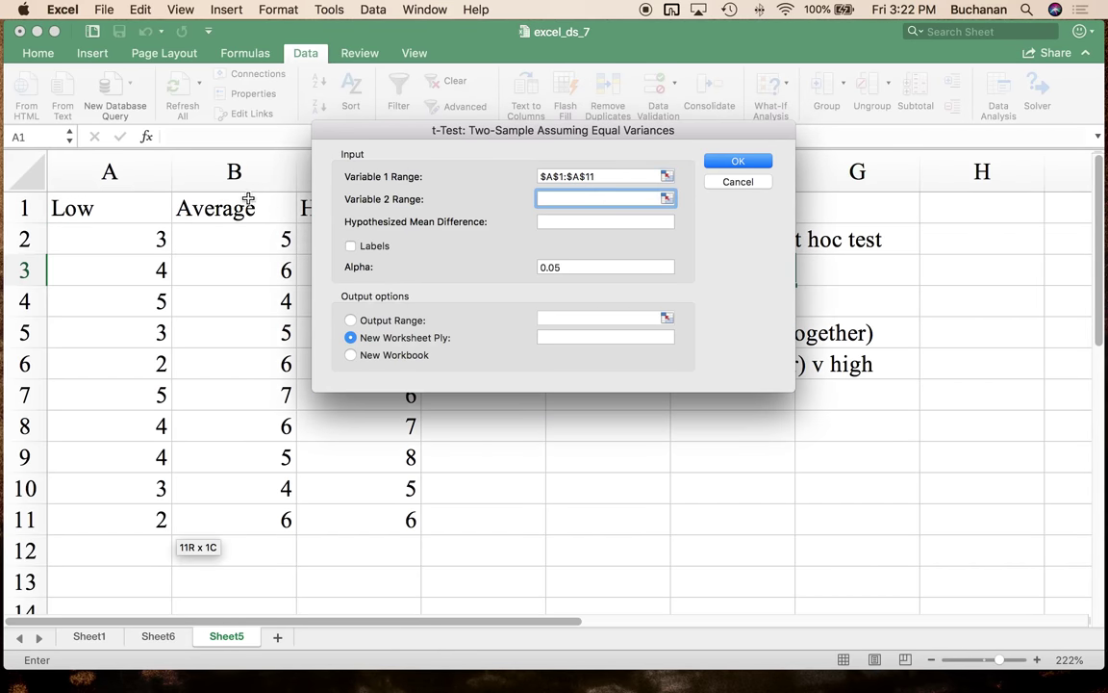
pyautogui.moveTo(226, 208); pyautogui.dragTo(236, 521)
pyautogui.click(581, 222)
pyautogui.write('0')
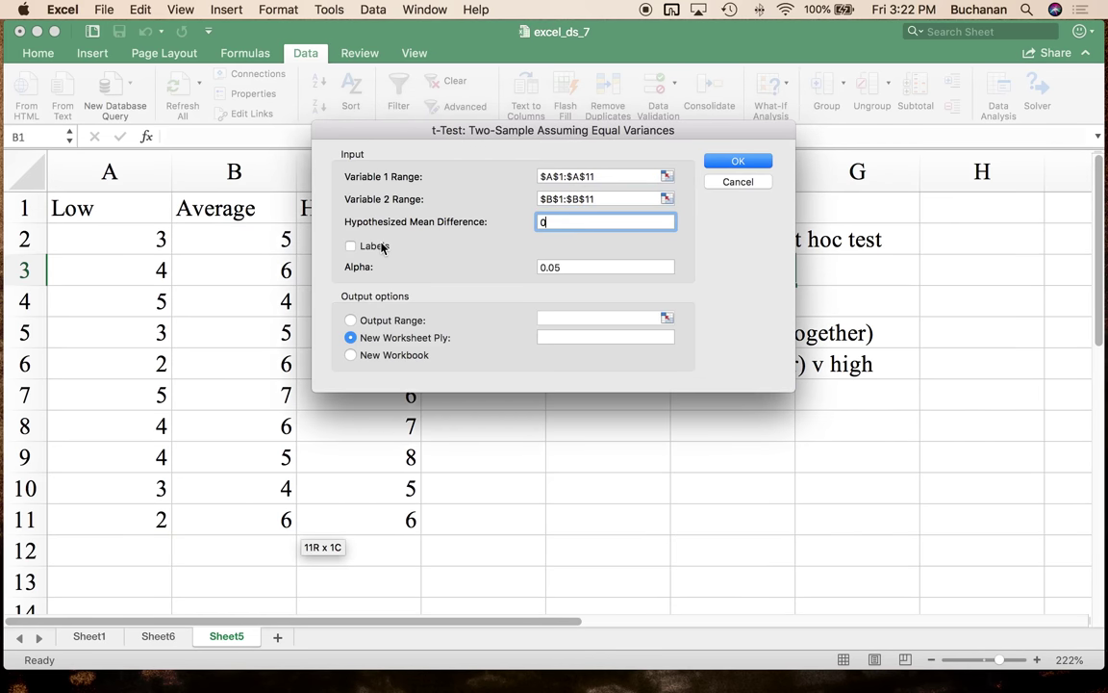
pyautogui.click(755, 161)
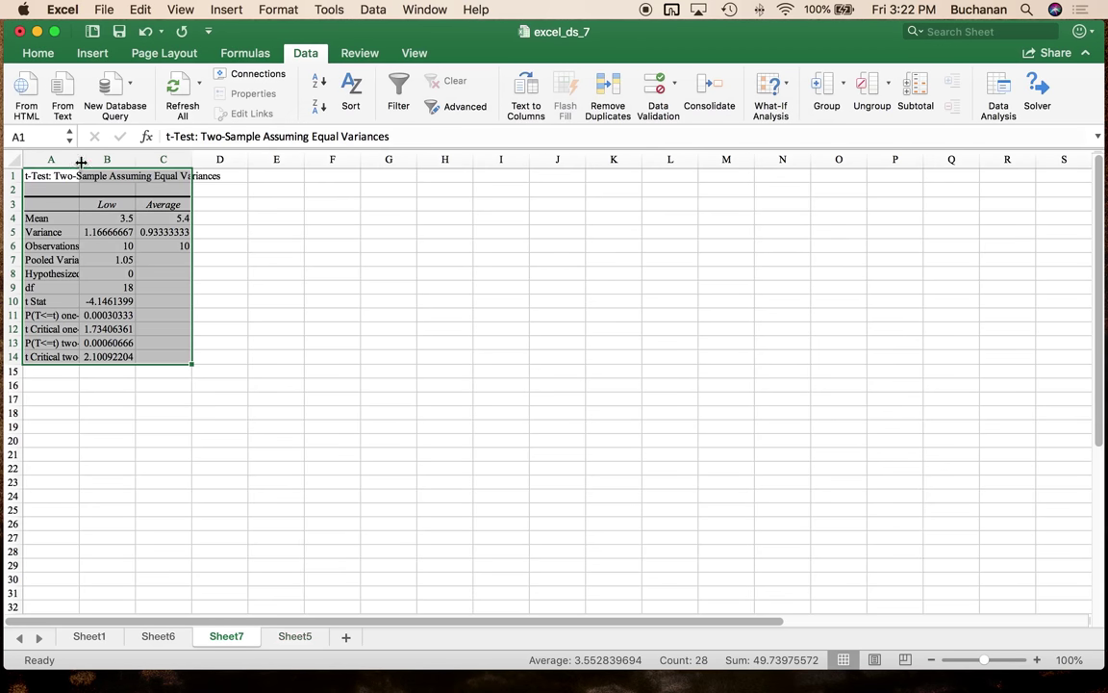
# Autofit columns A and B of the t-test output and zoom the sheet to about 196%.
pyautogui.doubleClick(78, 156)
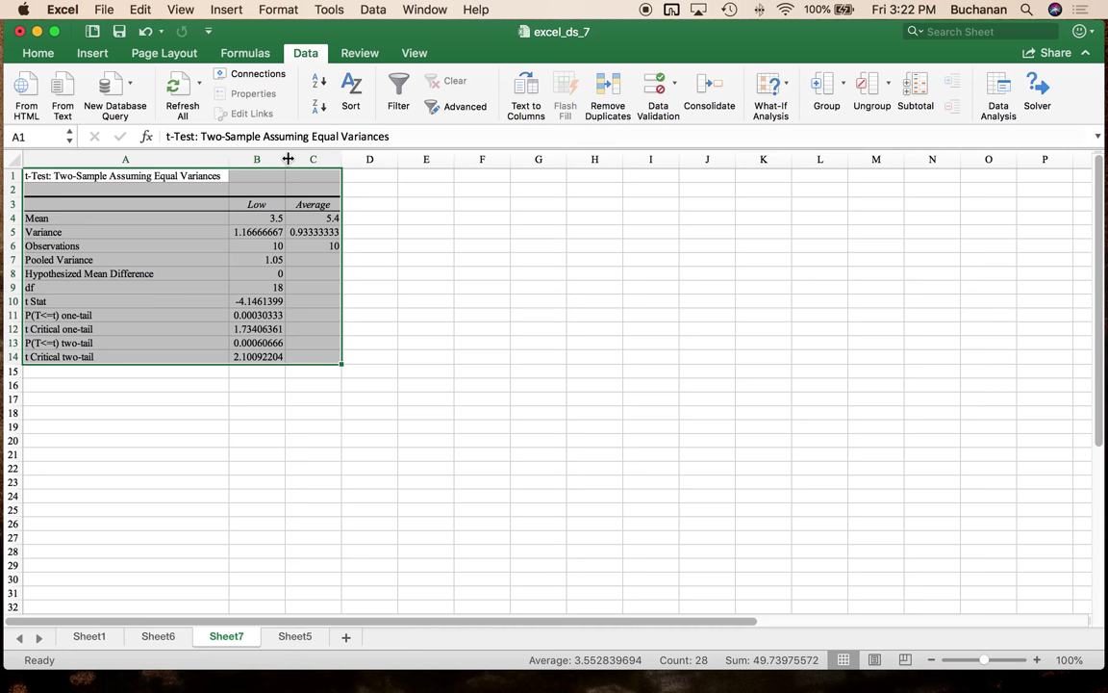
pyautogui.doubleClick(288, 158)
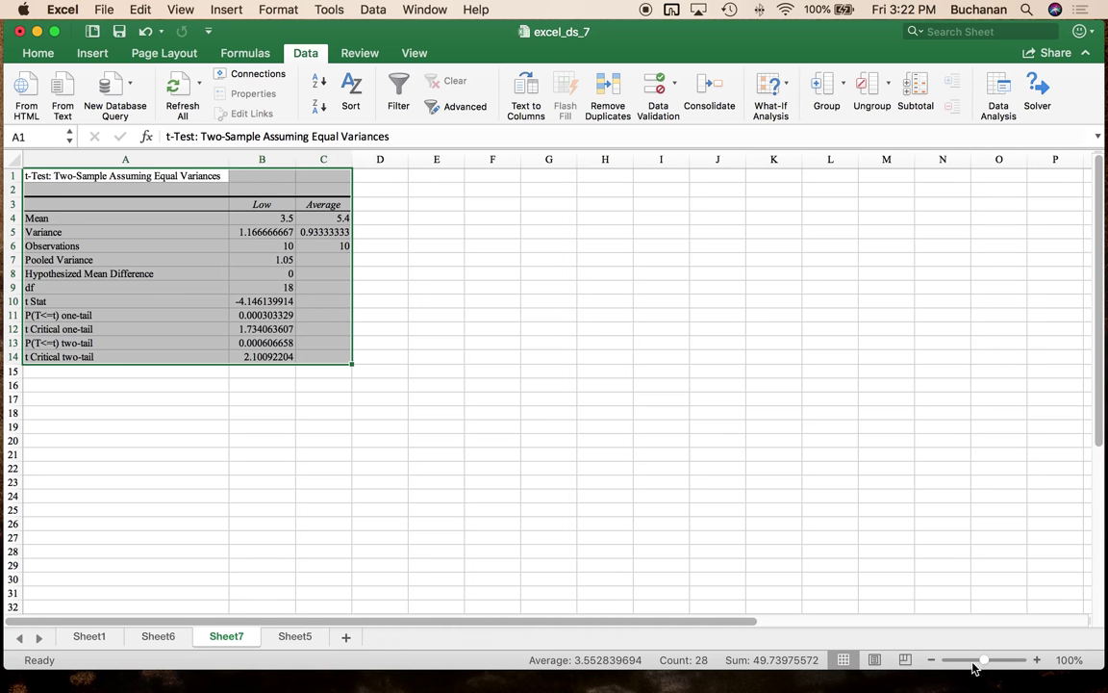
pyautogui.moveTo(985, 659); pyautogui.dragTo(996, 660)
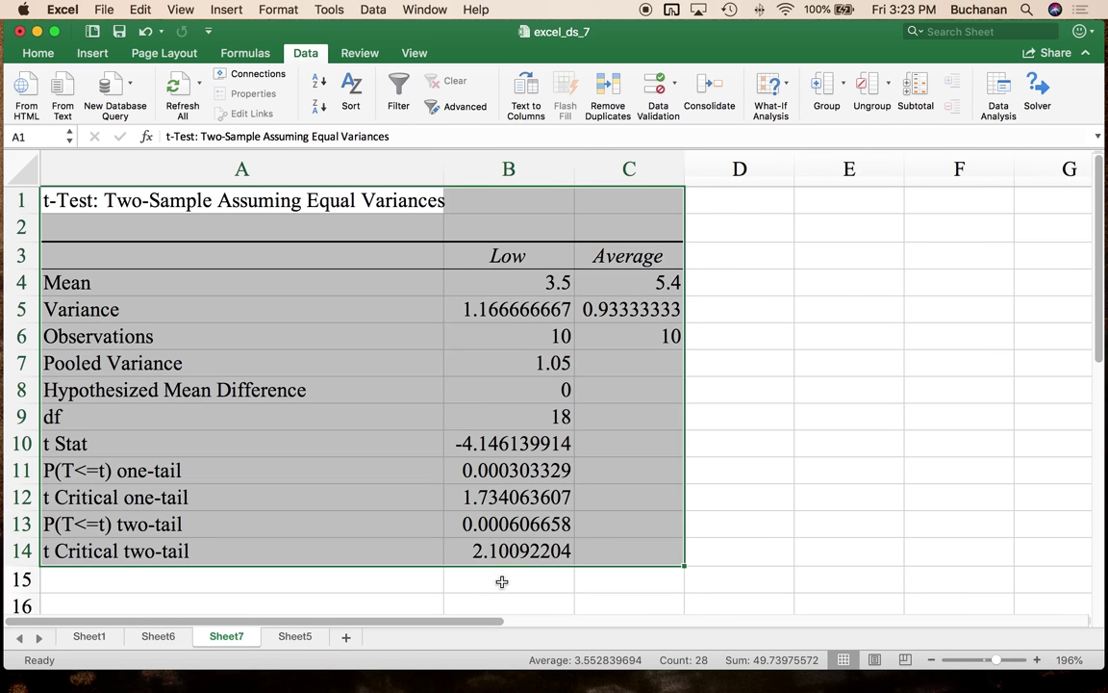
pyautogui.click(756, 443)
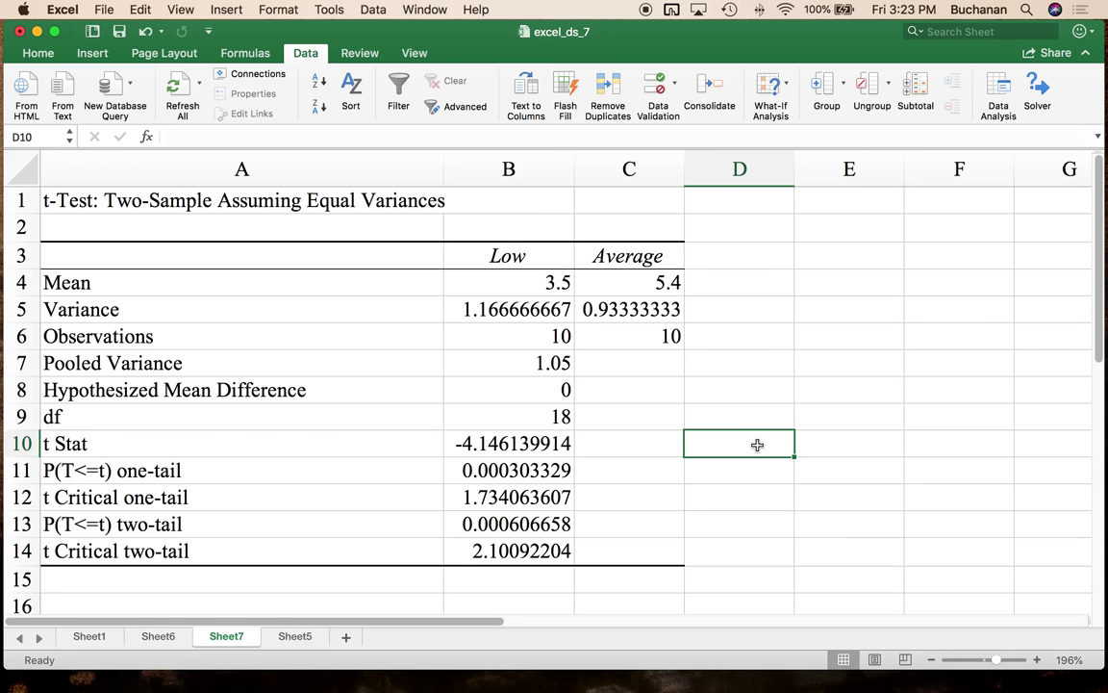
# Write 't(18) = -4.14, p < .001, d' in D10.
pyautogui.write('t(')
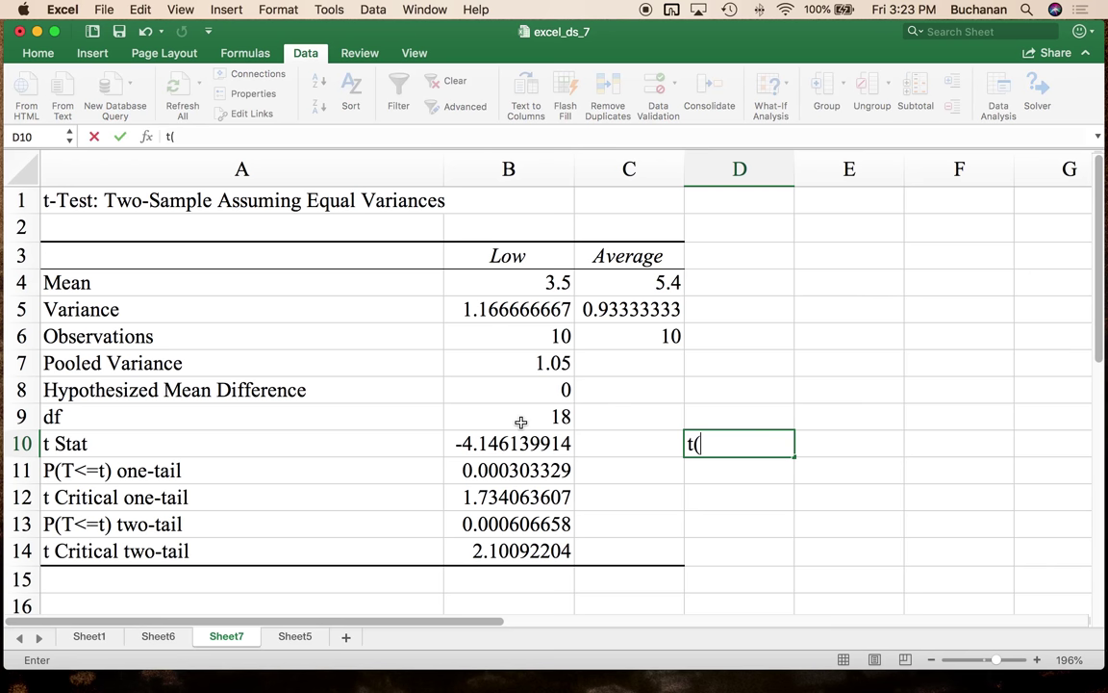
pyautogui.write('18) = ')
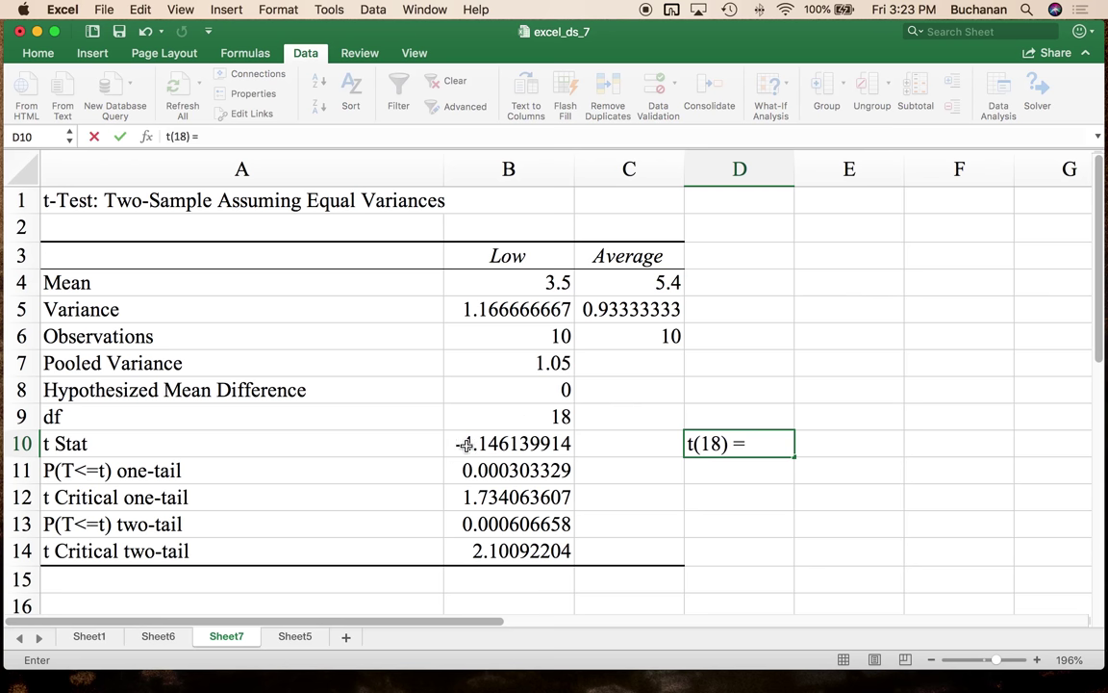
pyautogui.write('-4.14, p =')
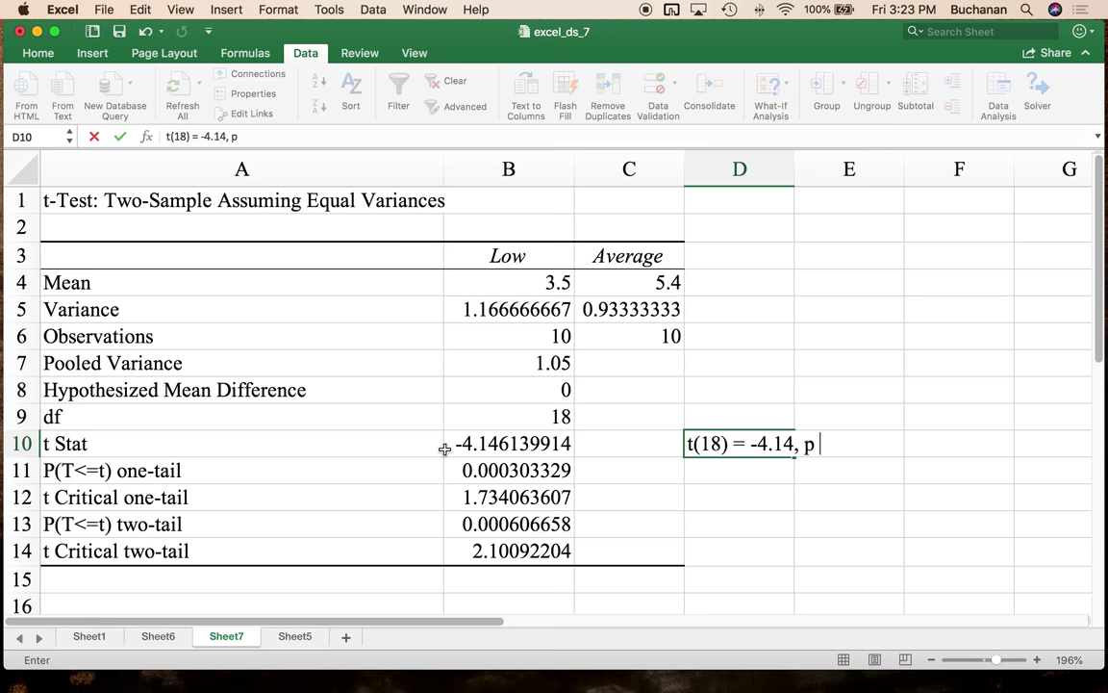
pyautogui.press('BackSpace')
pyautogui.press('BackSpace')
pyautogui.write('<.')
pyautogui.press('BackSpace')
pyautogui.write('..01')
pyautogui.press('BackSpace')
pyautogui.press('BackSpace')
pyautogui.press('BackSpace')
pyautogui.write('001, d')
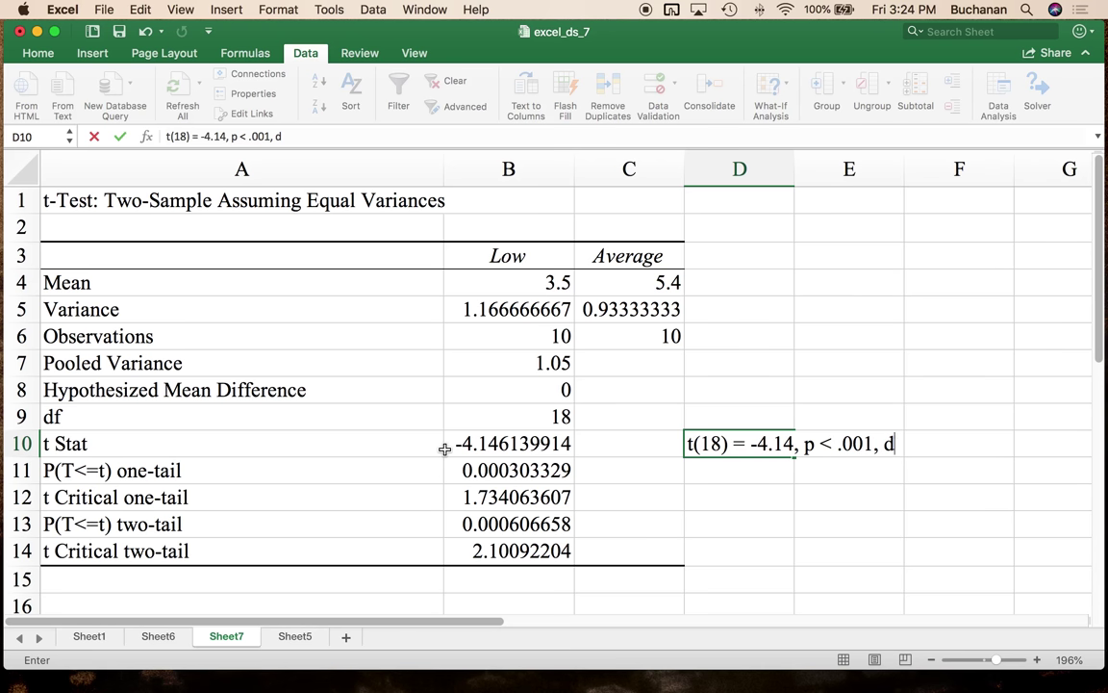
pyautogui.press('Return')
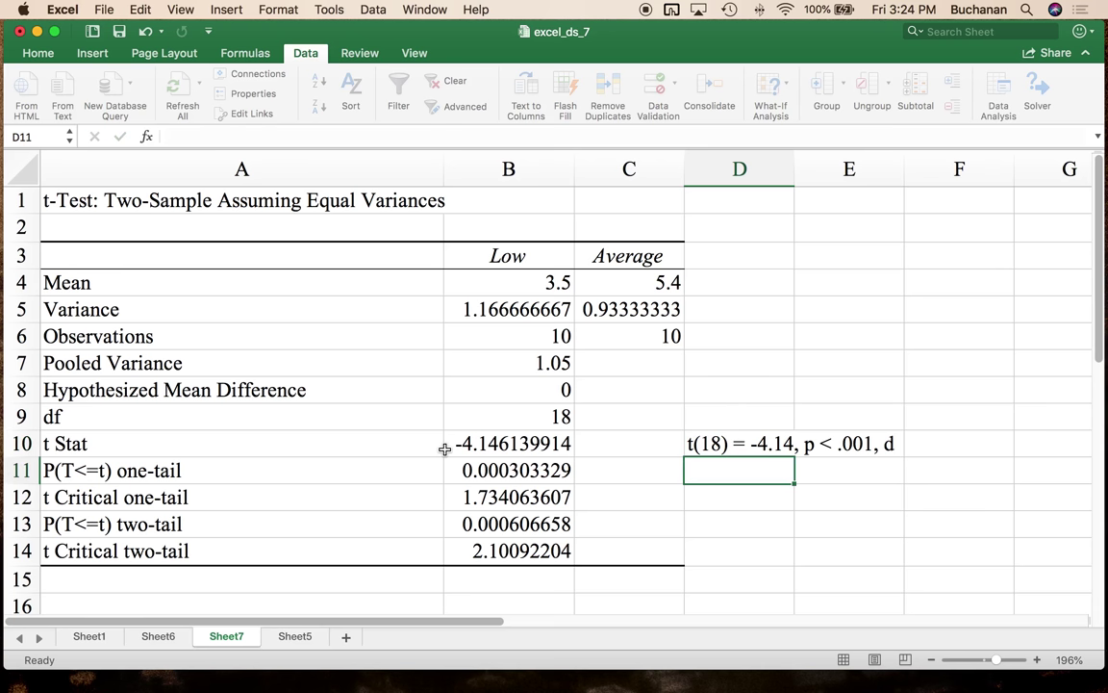
# Add the effect-size note '(M1 - M2) / SD pooled' in D15.
pyautogui.scroll(-1, 598, 479)
pyautogui.click(710, 559)
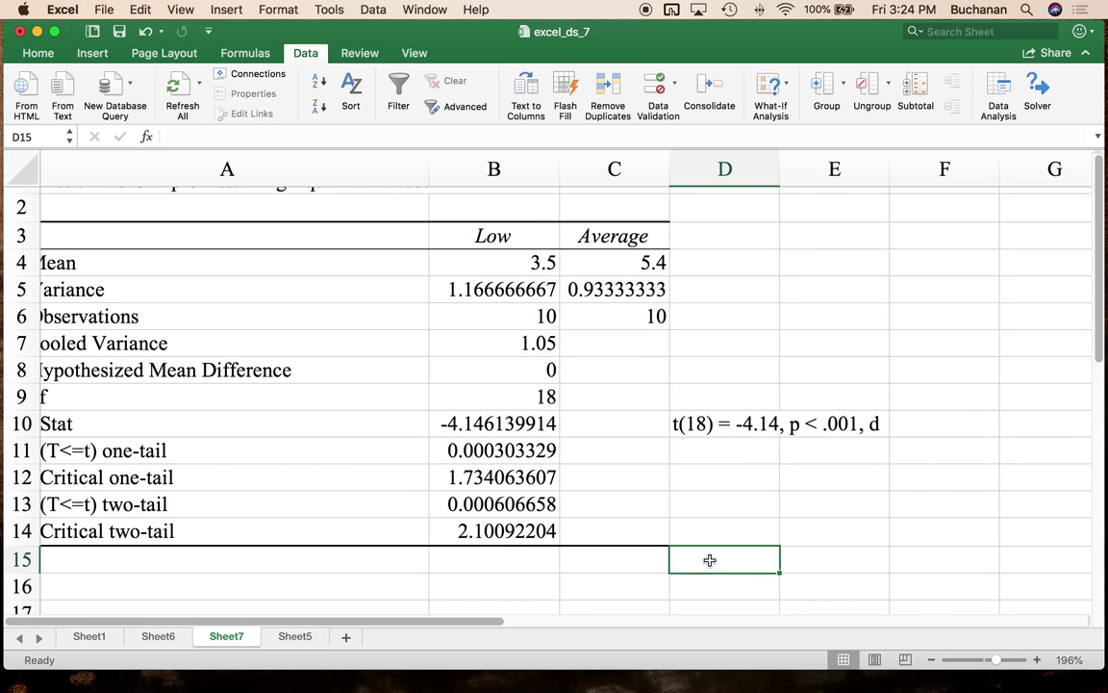
pyautogui.write('(M1 -')
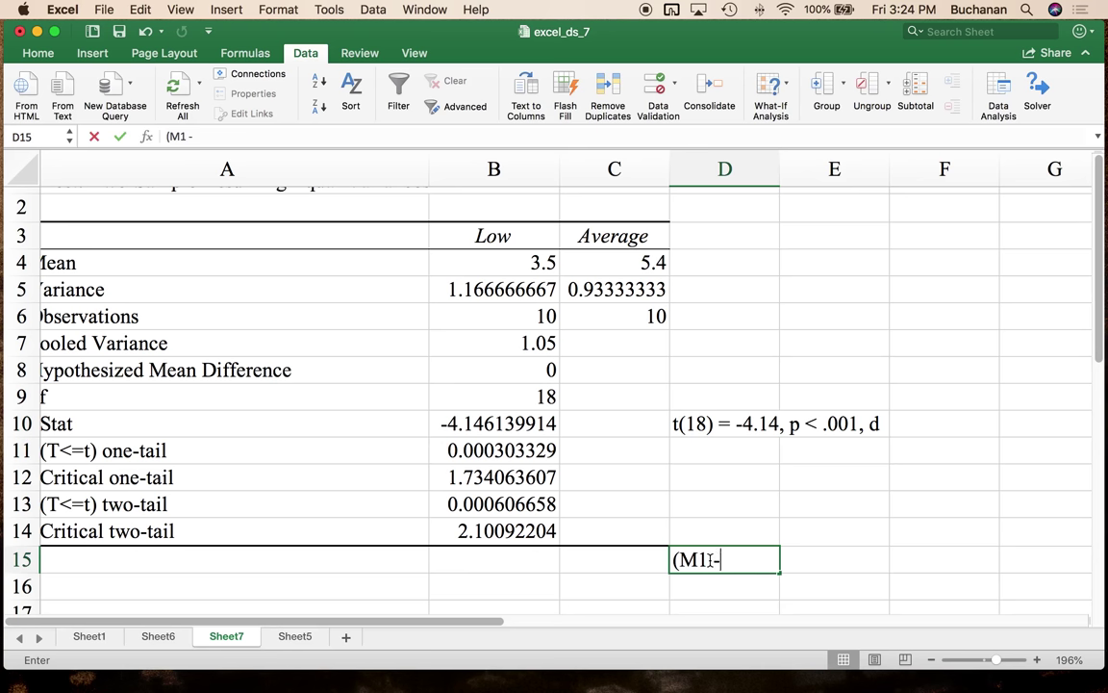
pyautogui.write(' M2) /')
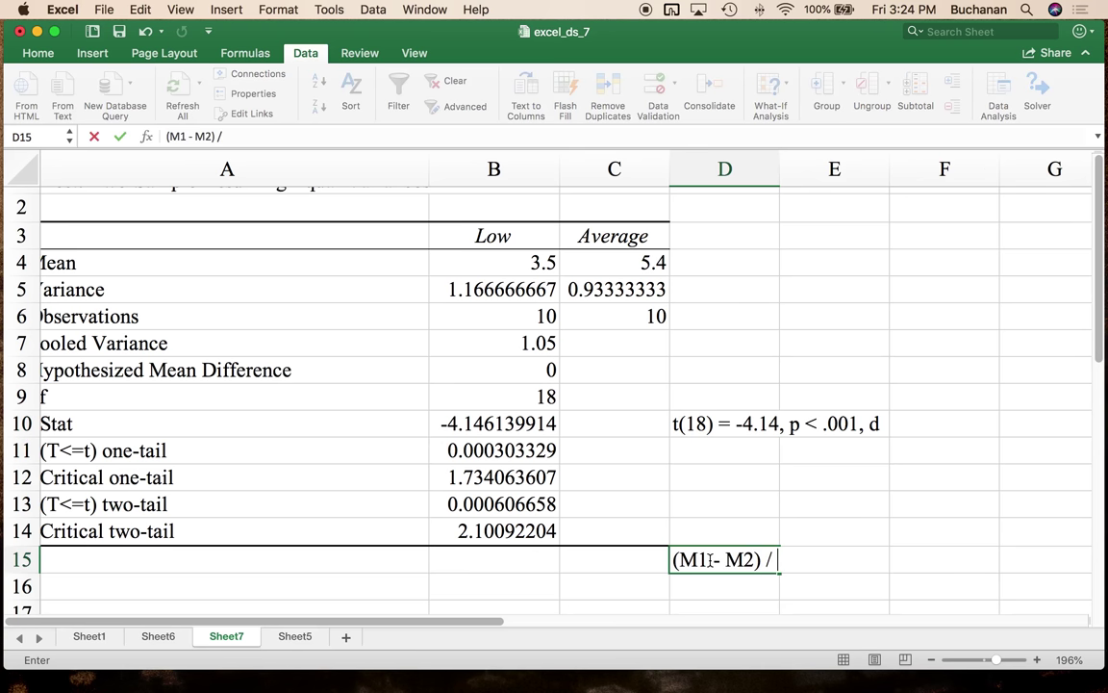
pyautogui.hscroll(-1, 356, 404)
pyautogui.scroll(-1, 355, 404)
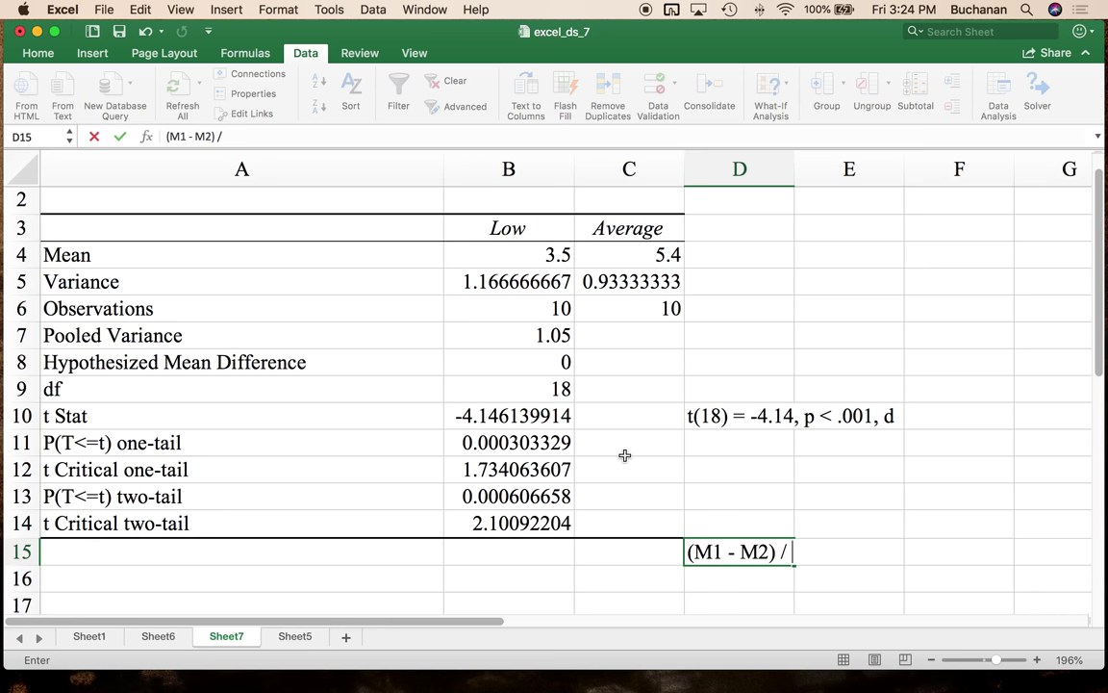
pyautogui.write('SD pooled')
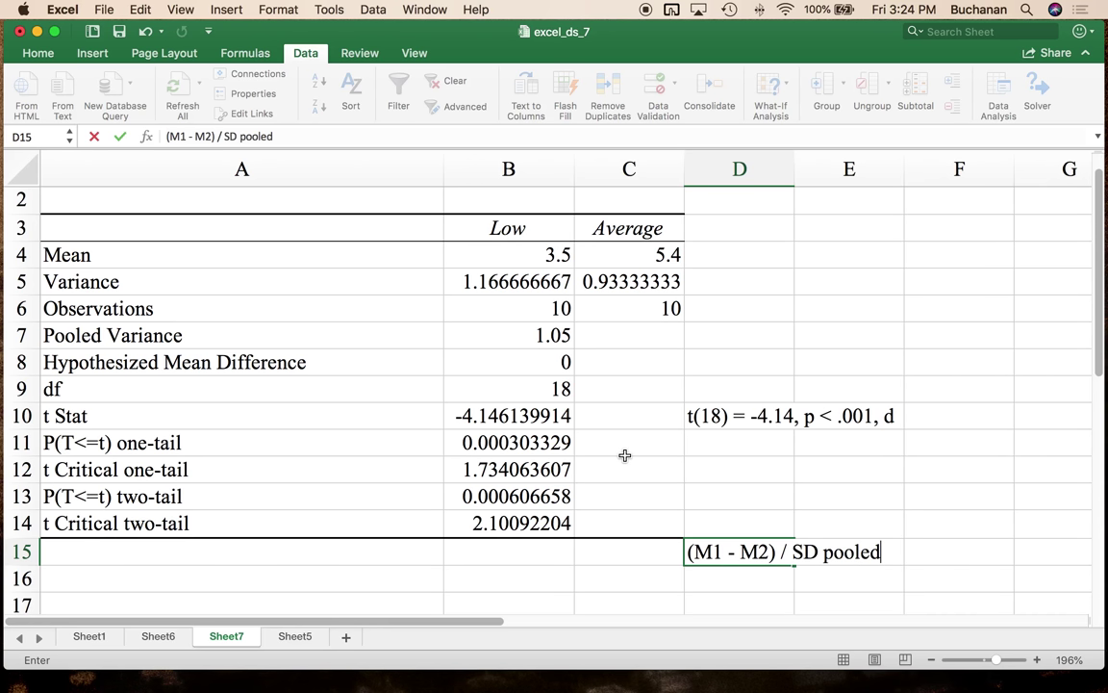
pyautogui.press('Return')
# Compute Cohen's d in D16 as =(B4-C4)/SQRT(B7), giving -1.8542101.
pyautogui.write('=(')
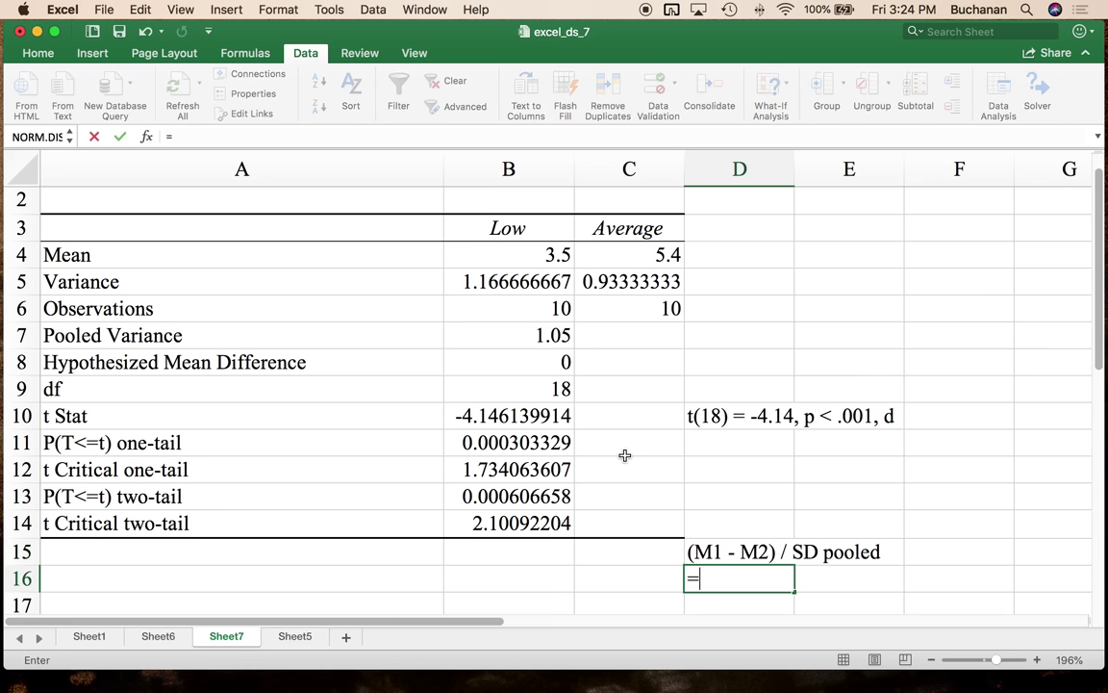
pyautogui.click(497, 258)
pyautogui.write('-')
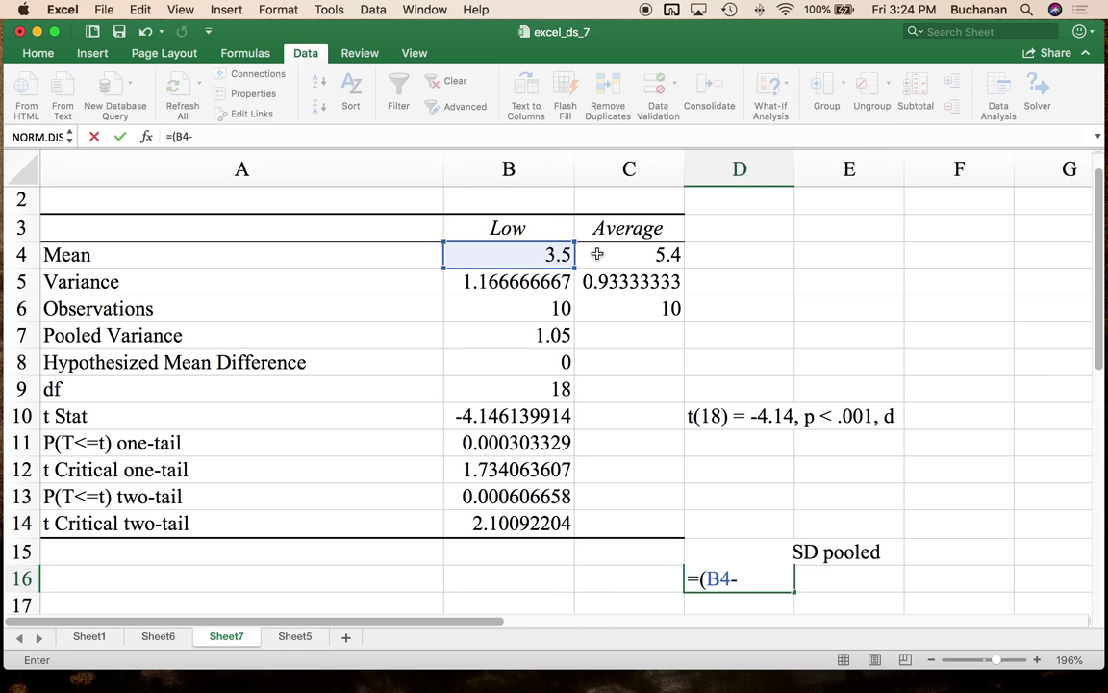
pyautogui.click(594, 255)
pyautogui.write(')/sqrt(')
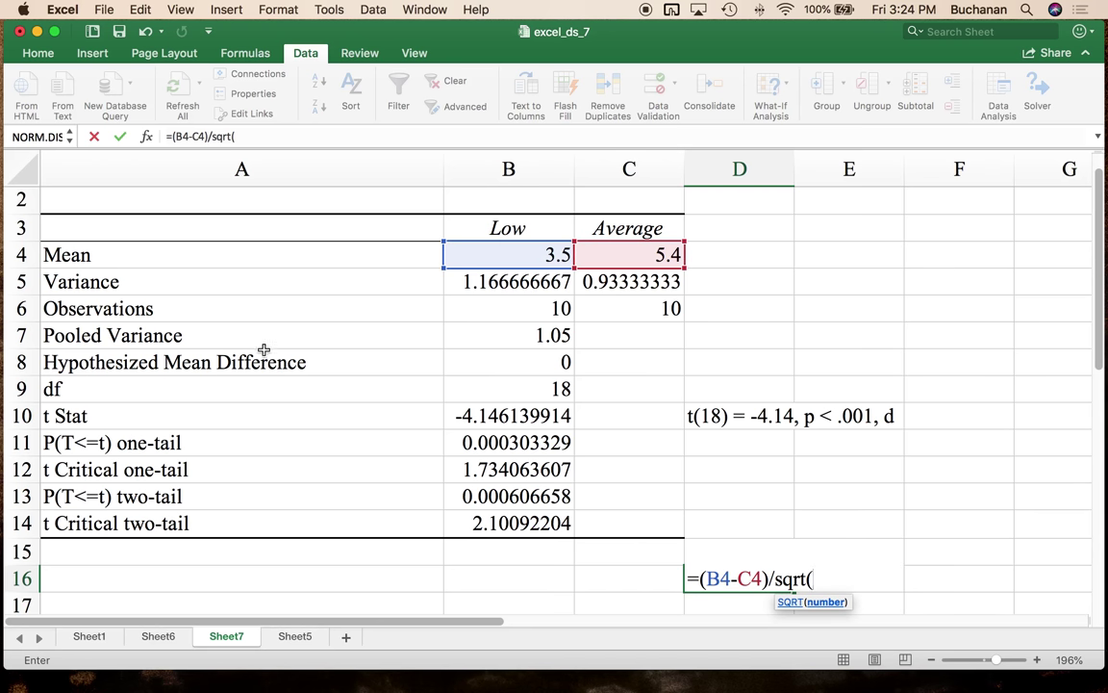
pyautogui.click(485, 336)
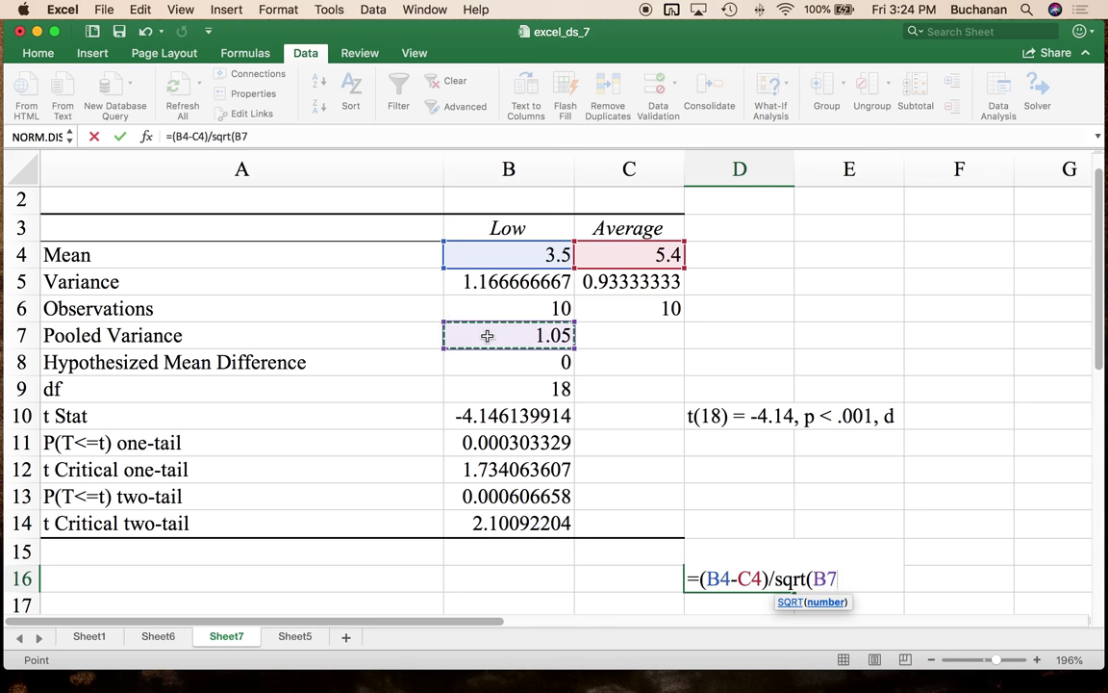
pyautogui.write(')')
pyautogui.press('Return')
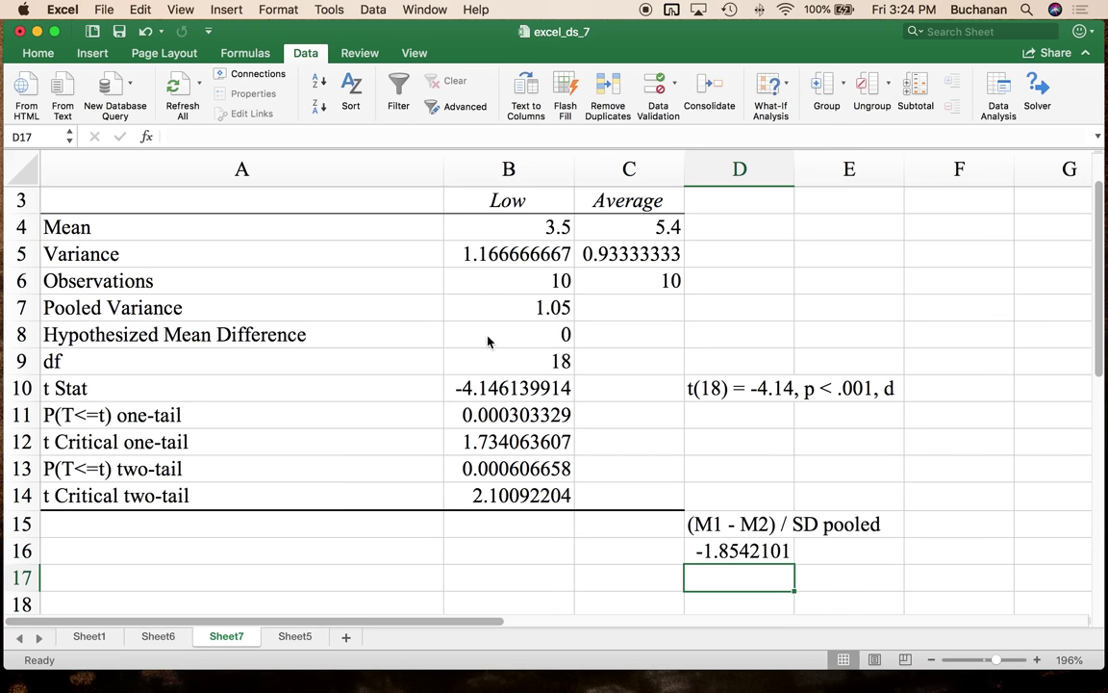
pyautogui.press('Up')
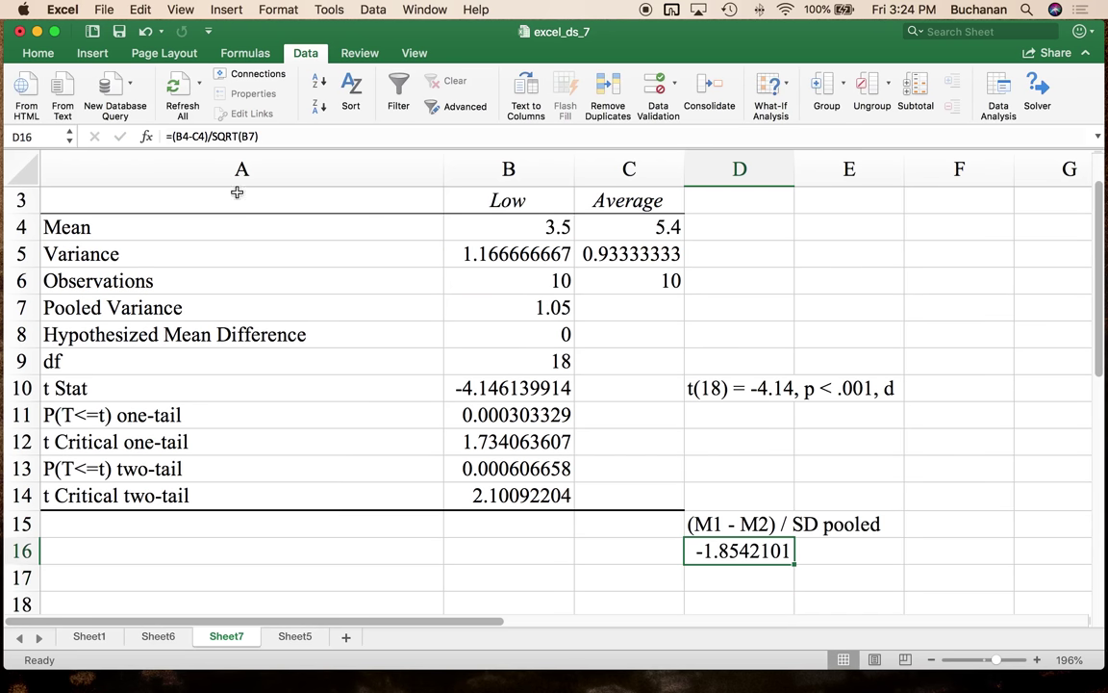
# Append ' = -1.85' to the D10 write-up so it ends 'd = -1.85'.
pyautogui.click(716, 389)
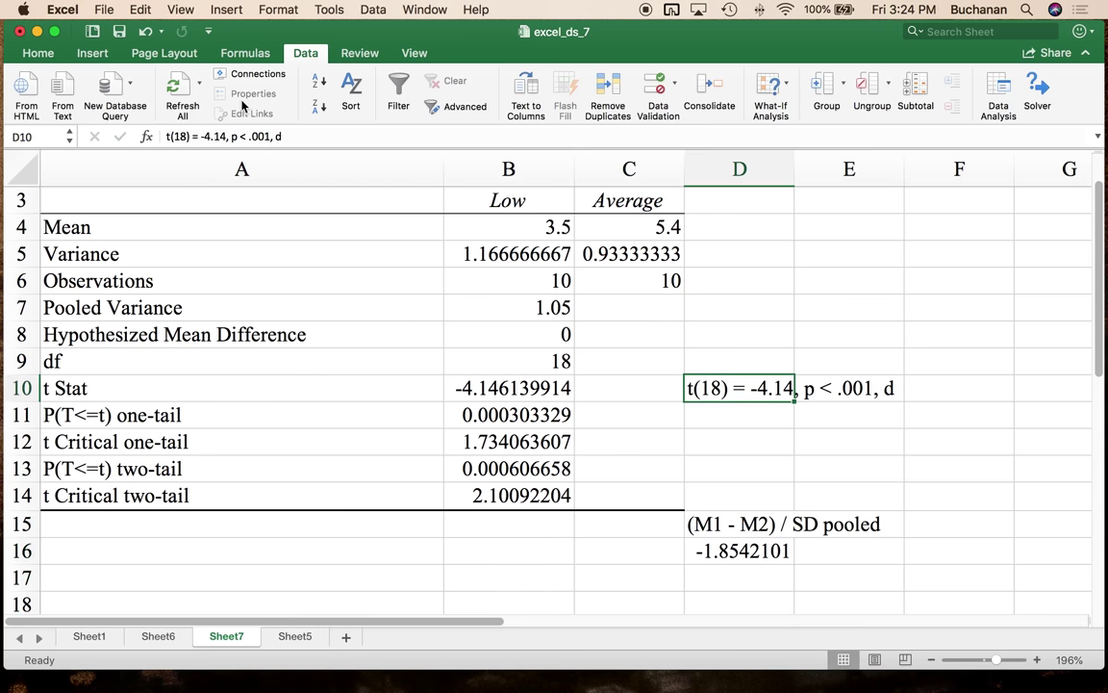
pyautogui.click(280, 137)
pyautogui.write('= -')
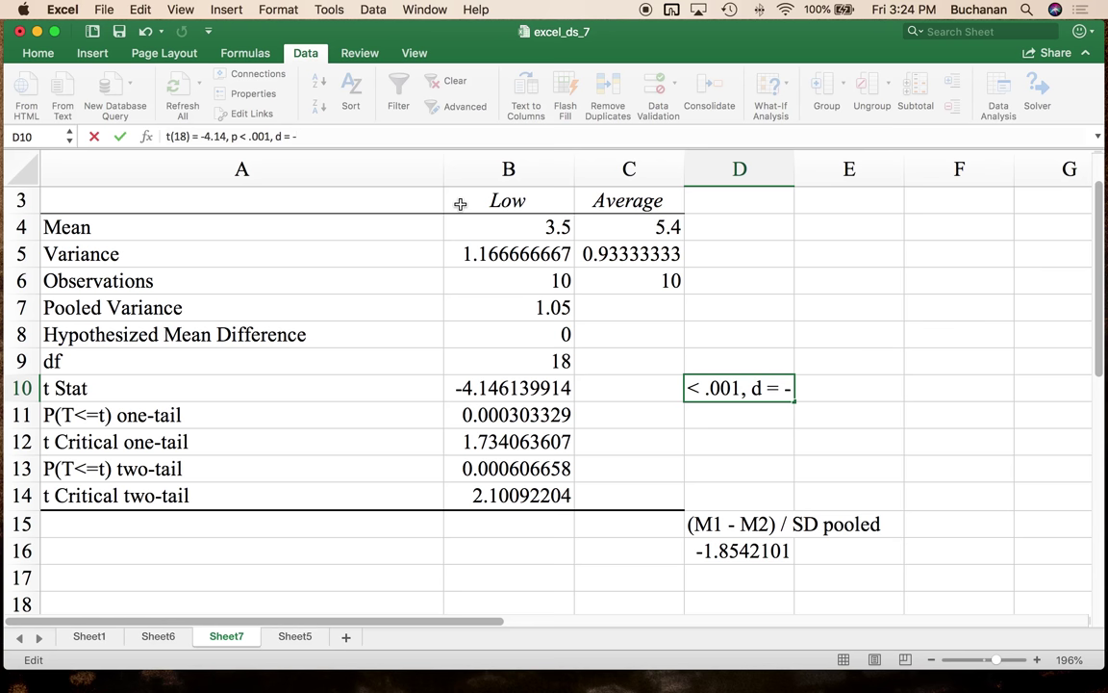
pyautogui.write('1.')
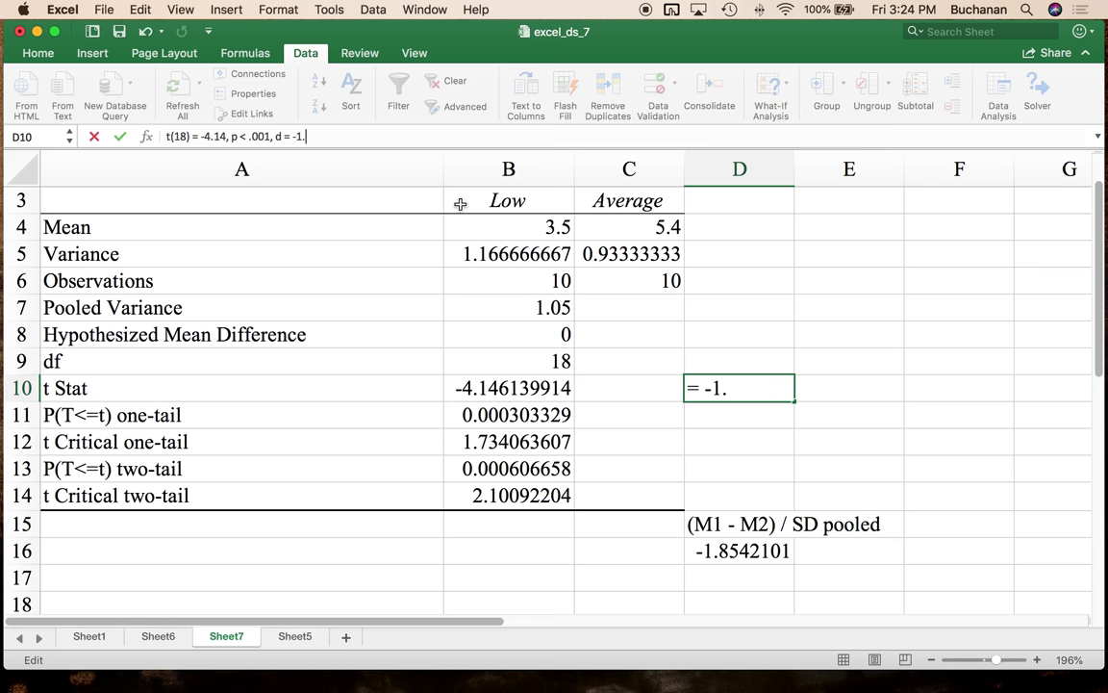
pyautogui.write('5')
pyautogui.press('BackSpace')
pyautogui.press('BackSpace')
pyautogui.write('85')
pyautogui.press('BackSpace')
pyautogui.press('BackSpace')
pyautogui.write('.85')
pyautogui.press('Return')
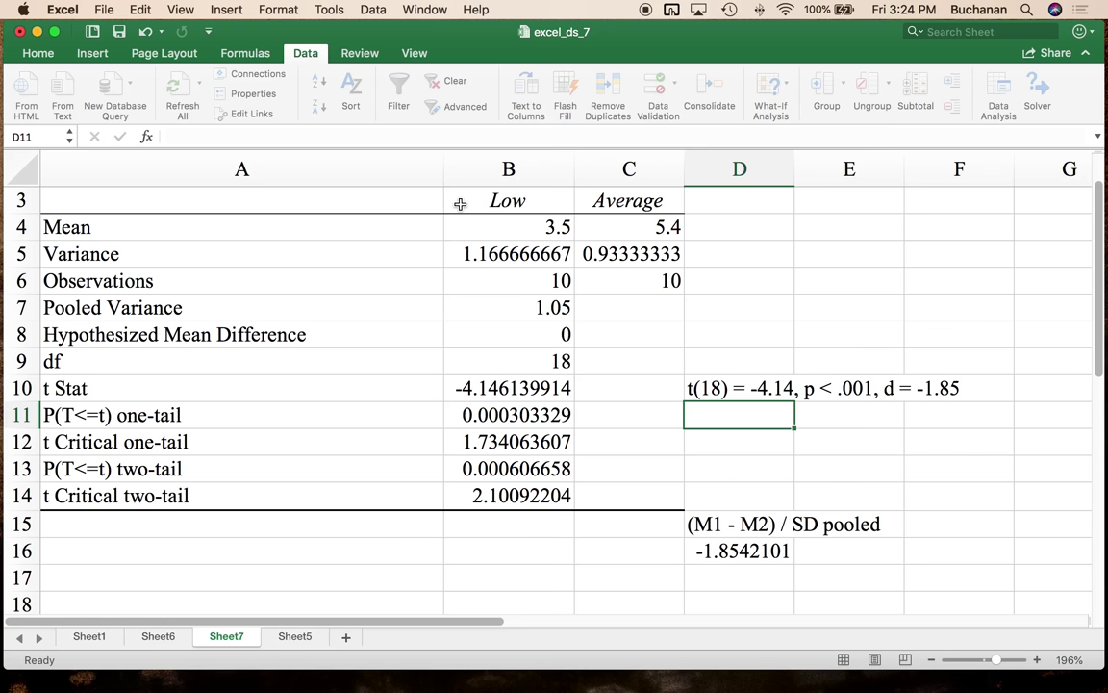
pyautogui.click(697, 389)
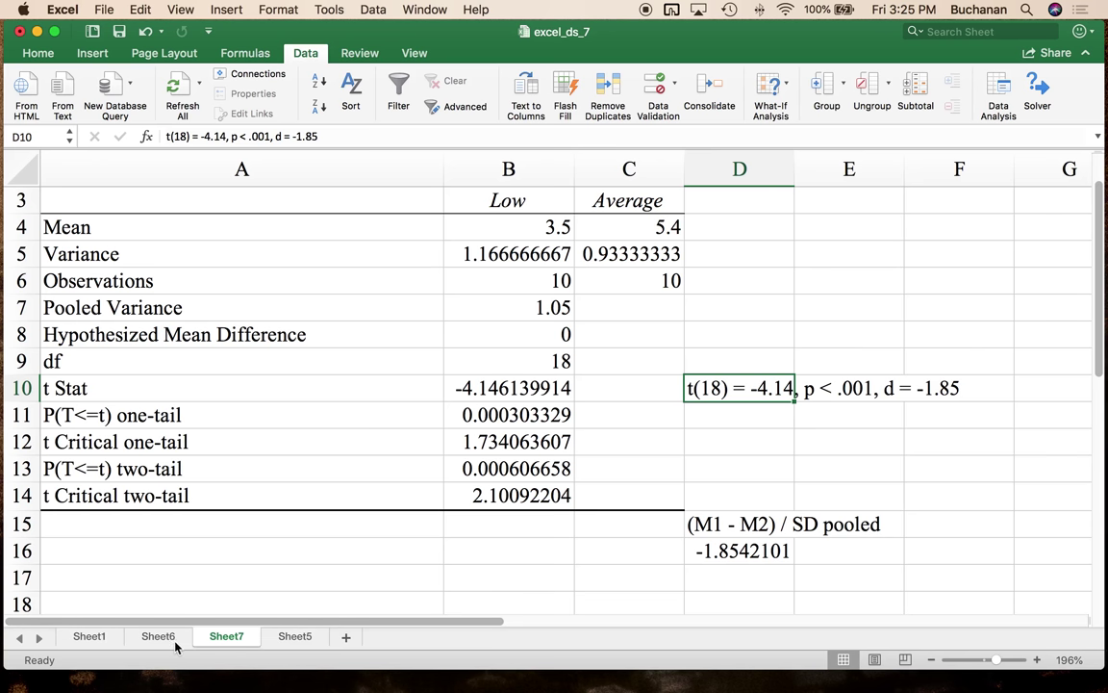
# Add an 'also fix "fishing"' remark after the post hoc tests line in the Sheet1 notes.
pyautogui.click(90, 637)
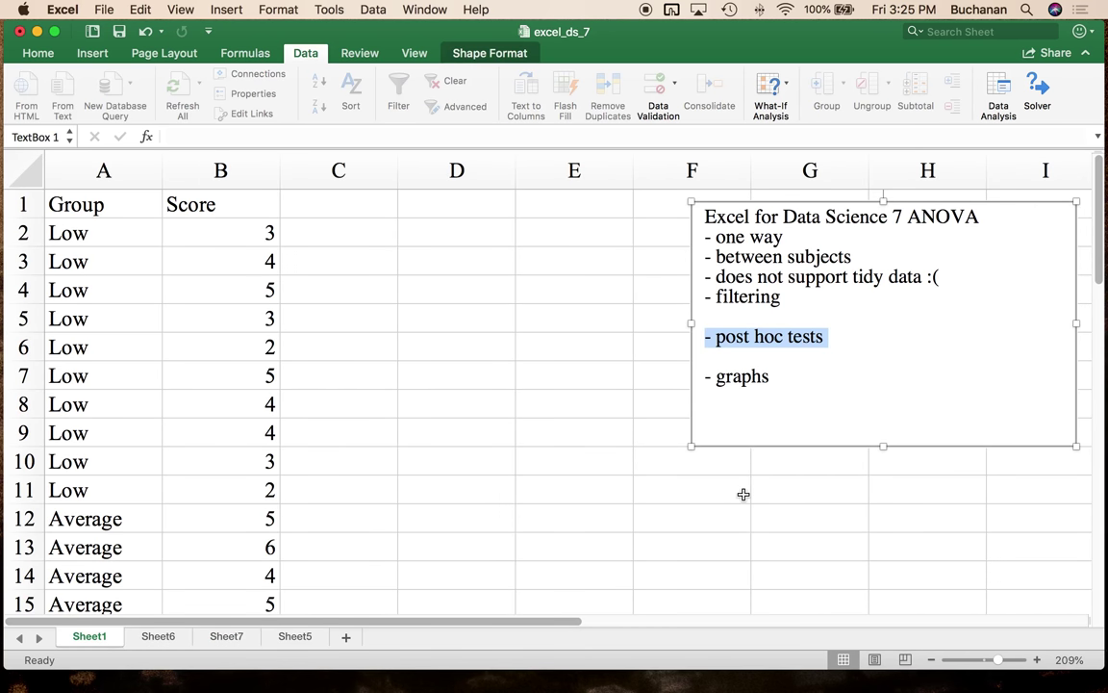
pyautogui.click(845, 339)
pyautogui.write('(also ofix')
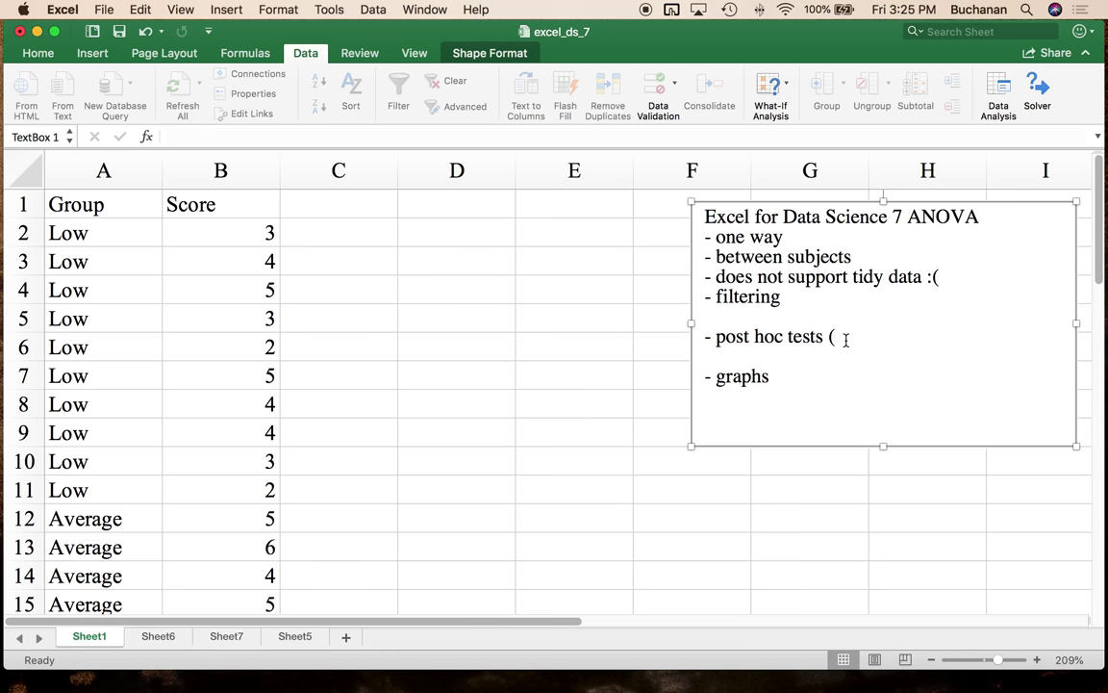
pyautogui.press('BackSpace')
pyautogui.press('BackSpace')
pyautogui.press('BackSpace')
pyautogui.press('BackSpace')
pyautogui.write('fix "fish')
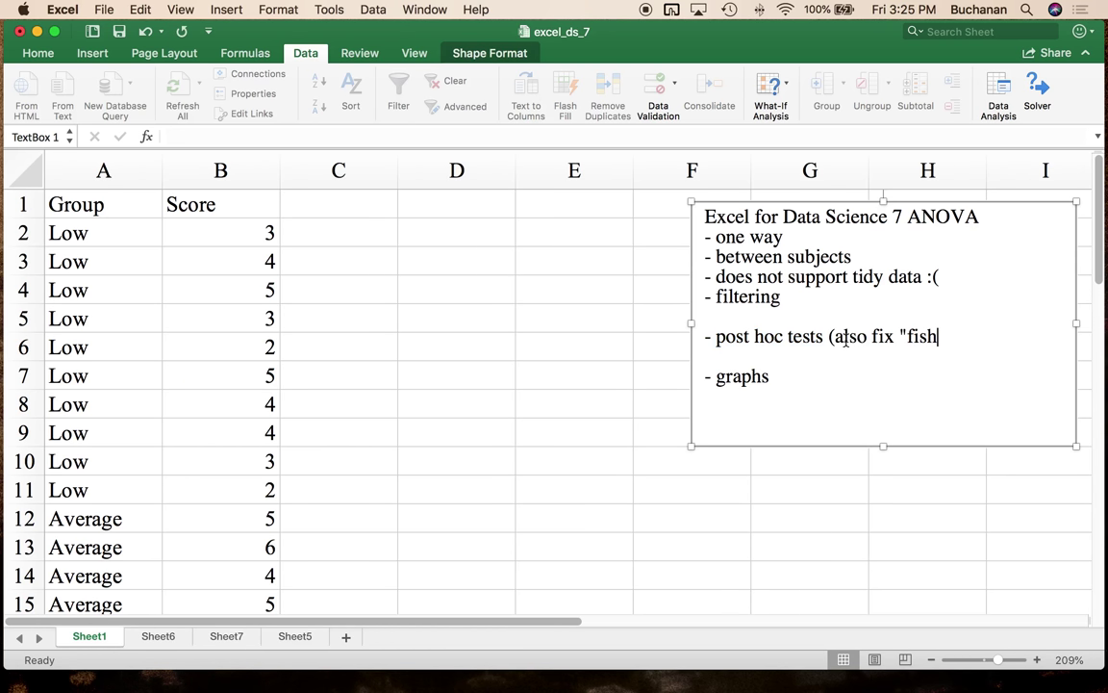
pyautogui.write('ing")')
pyautogui.press('Return')
# Add the line '- Type 1 error correction - Bonferroni', correcting the spelling of Bonferroni.
pyautogui.write('- Ty')
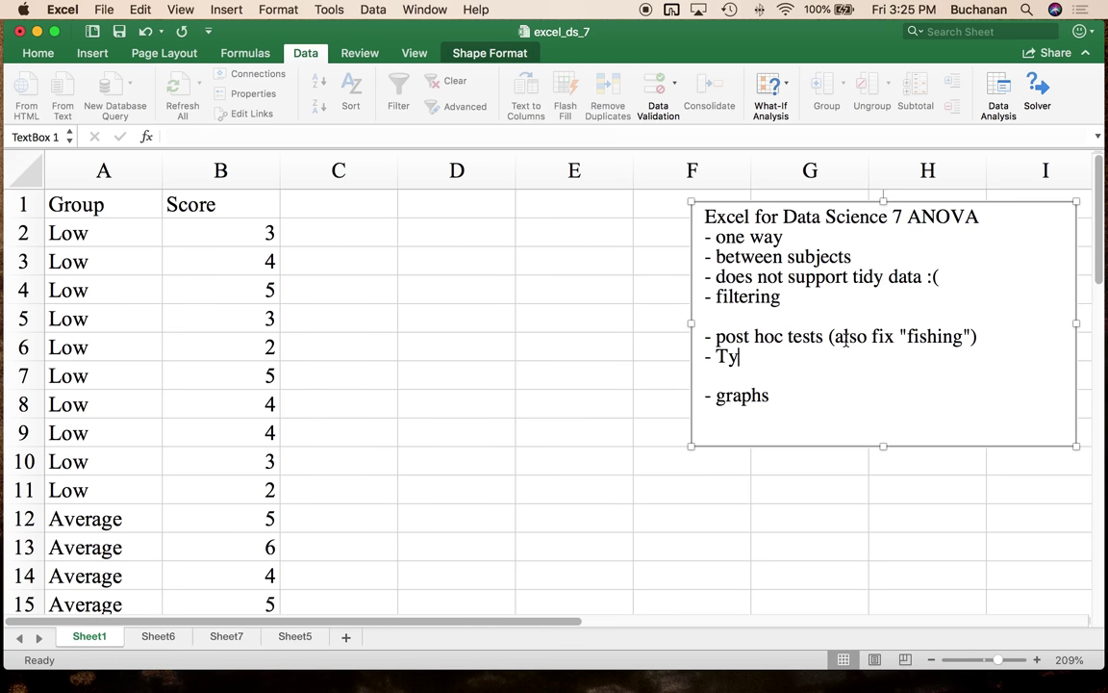
pyautogui.write('pe 1 error co')
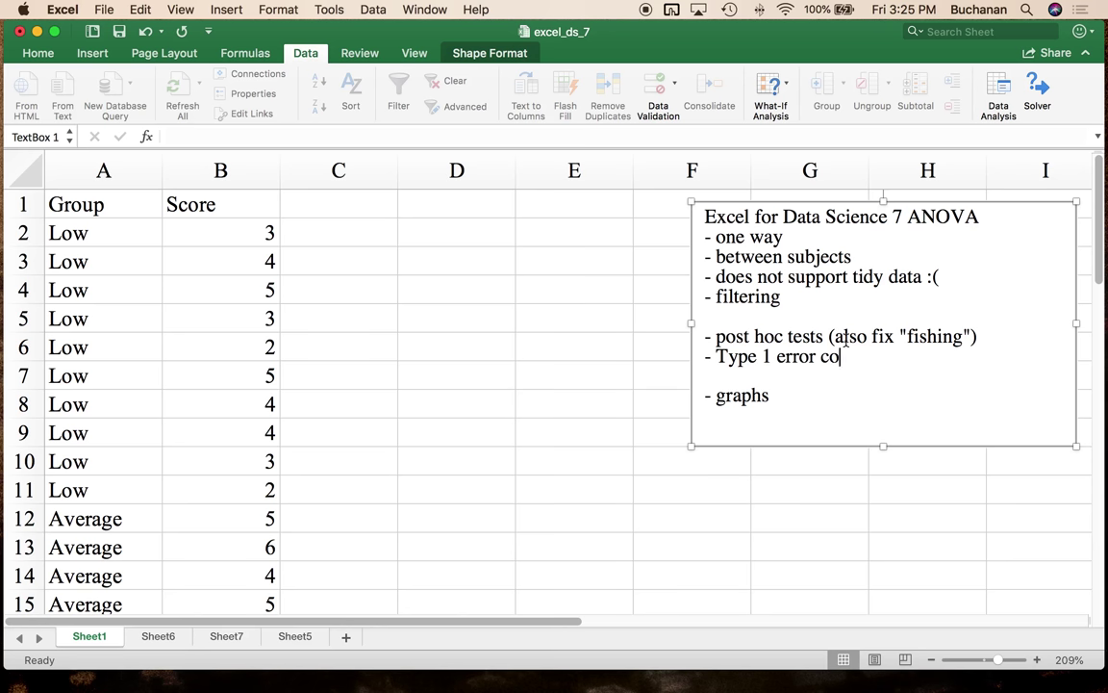
pyautogui.write('rrection - Bonferroni')
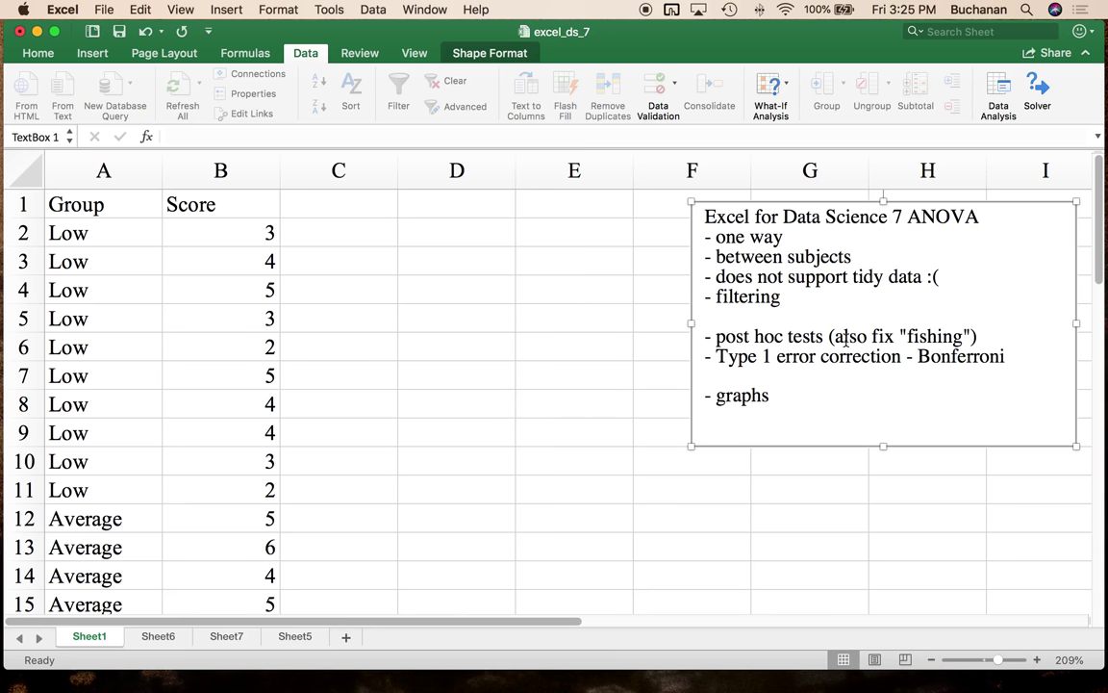
pyautogui.press('Left')
pyautogui.press('Left')
pyautogui.press('Left')
pyautogui.press('BackSpace')
pyautogui.press('Right')
pyautogui.write('ro')
pyautogui.press('BackSpace')
pyautogui.press('BackSpace')
pyautogui.press('BackSpace')
pyautogui.write('r')
pyautogui.press('BackSpace')
pyautogui.write('onnnn')
pyautogui.click(968, 358)
pyautogui.write('rr')
pyautogui.click(529, 403)
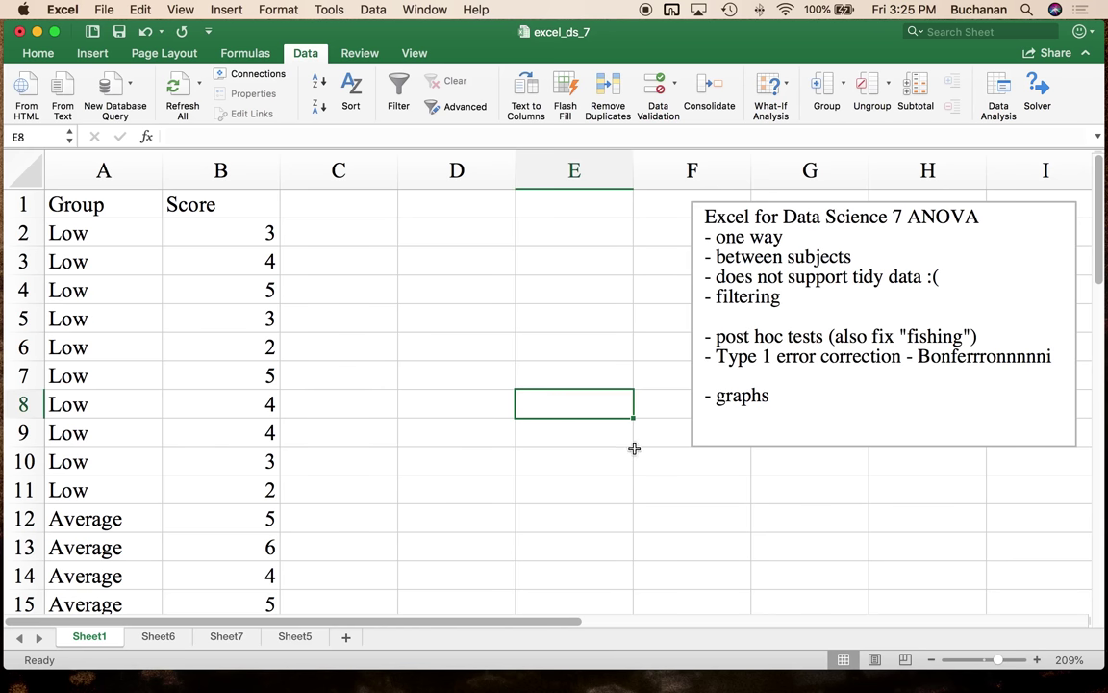
# Add a line 'alpha = .05 / number of comparisons 3' to the notes.
pyautogui.click(1059, 358)
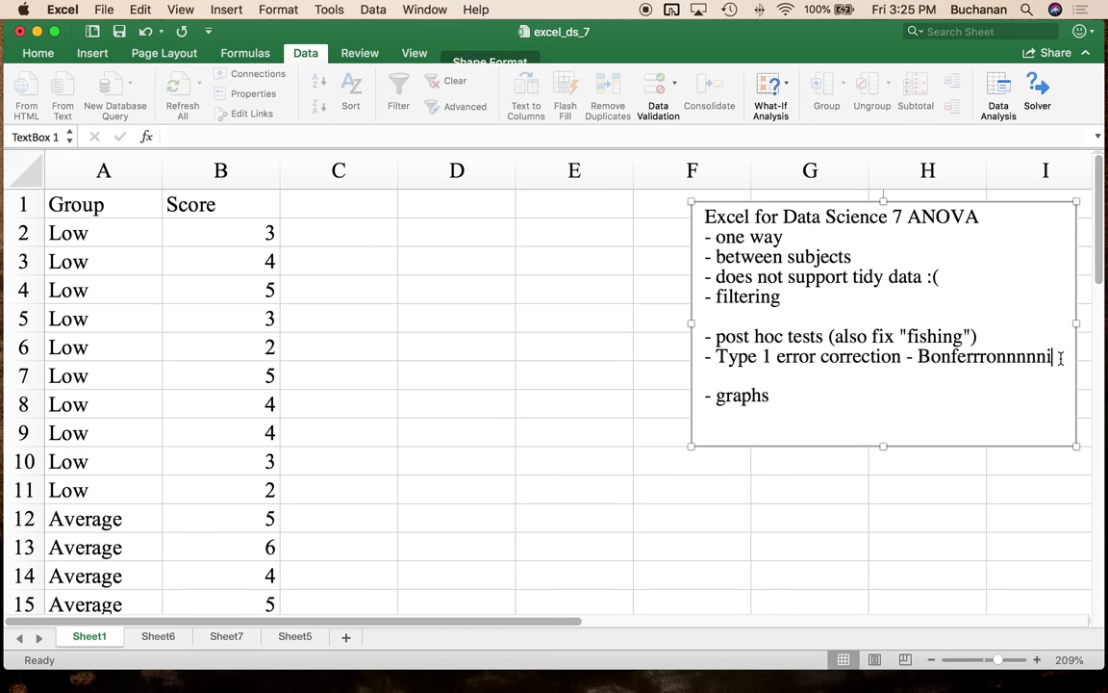
pyautogui.press('Return')
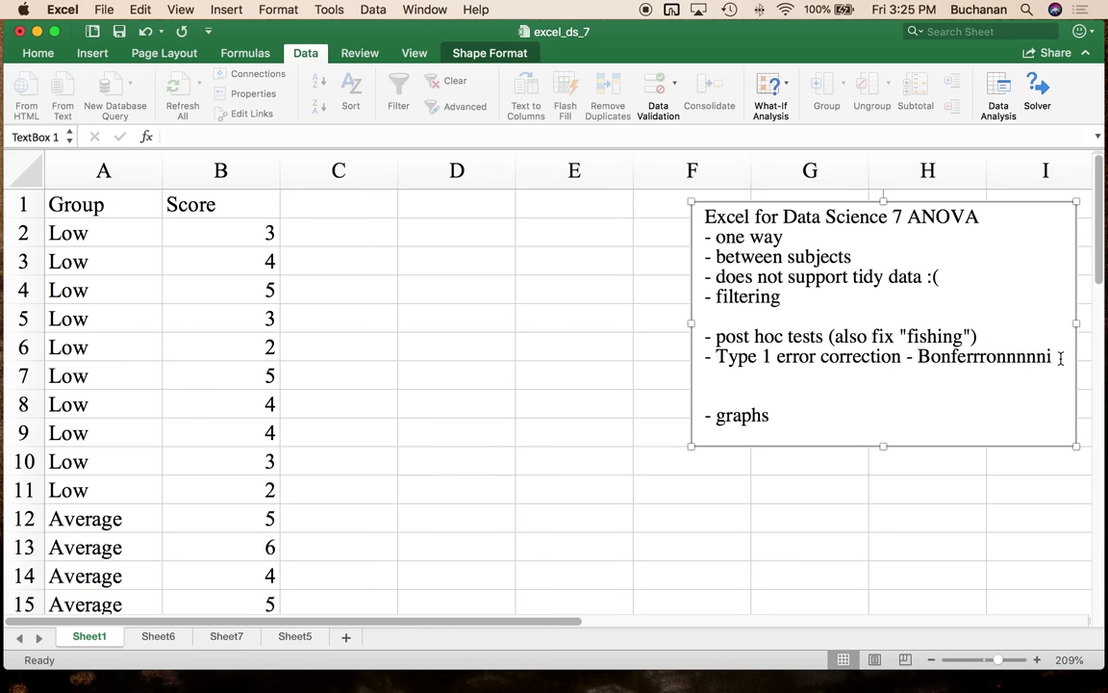
pyautogui.write('alpha = .05 /')
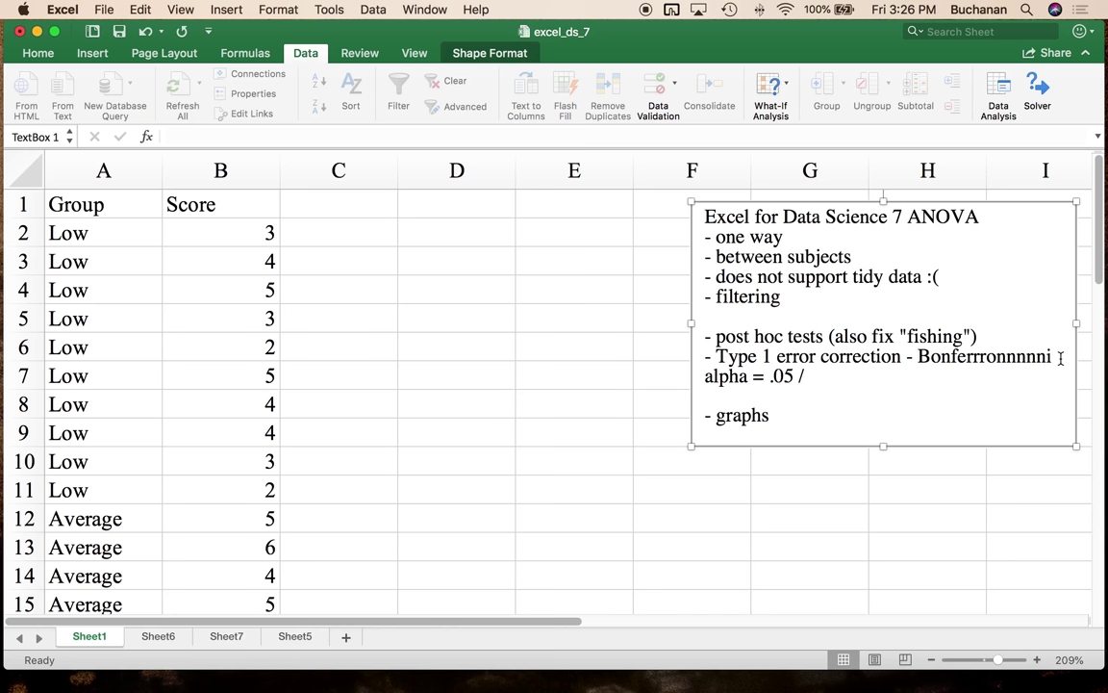
pyautogui.write(' number')
pyautogui.write(' of compa')
pyautogui.press('BackSpace')
pyautogui.write('omparisons ')
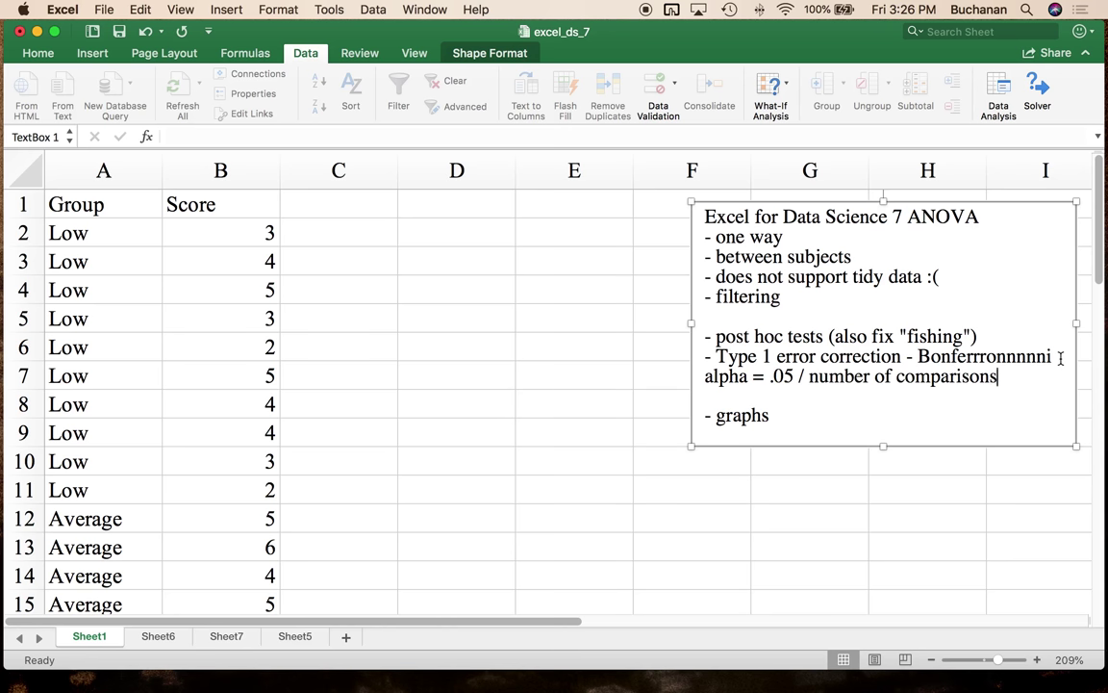
pyautogui.write('3')
pyautogui.press('Return')
pyautogui.write('alpha = .')
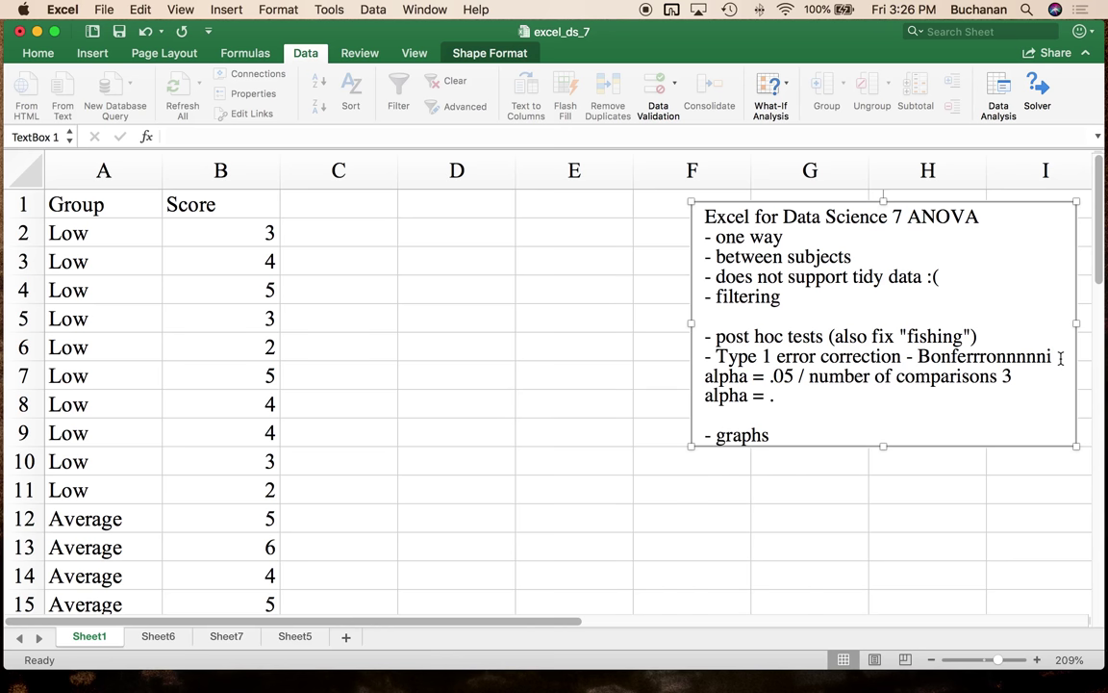
pyautogui.write('0166666')
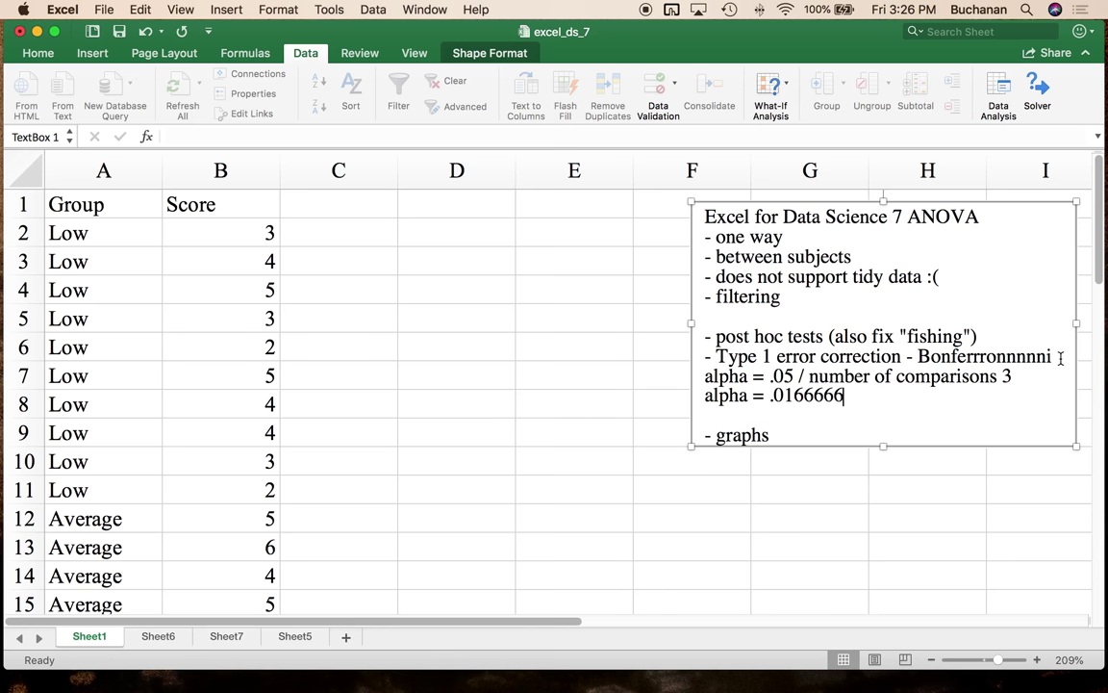
# Calculate =.05/3 in G12 to get the corrected alpha, then clear the cell.
pyautogui.click(824, 523)
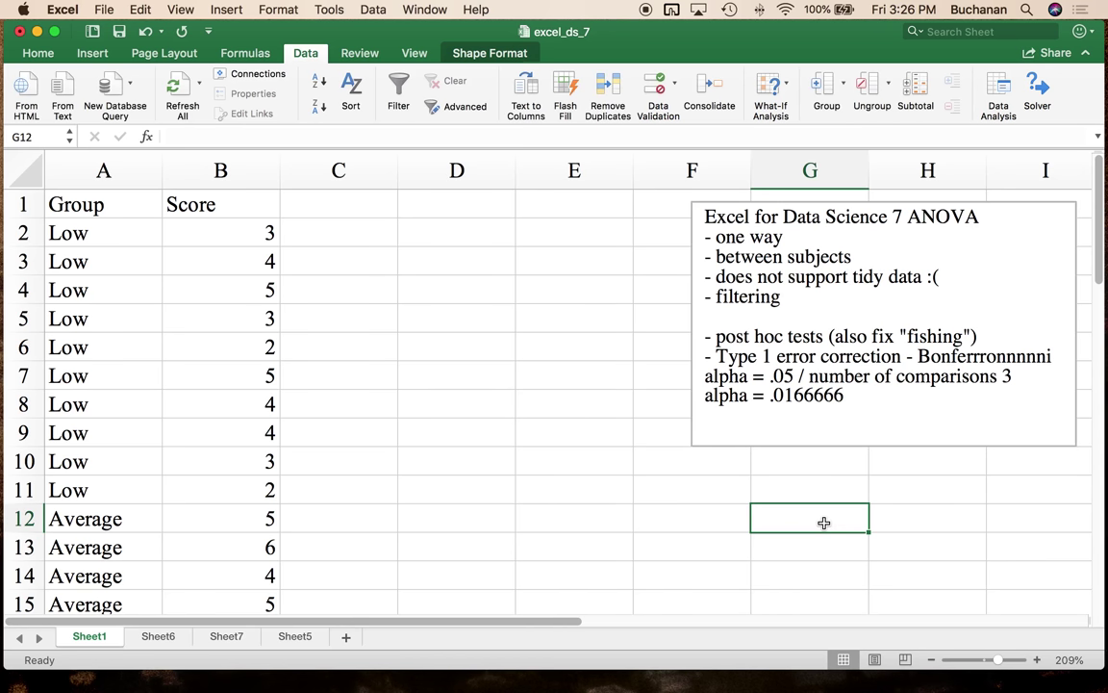
pyautogui.write('=.05/3')
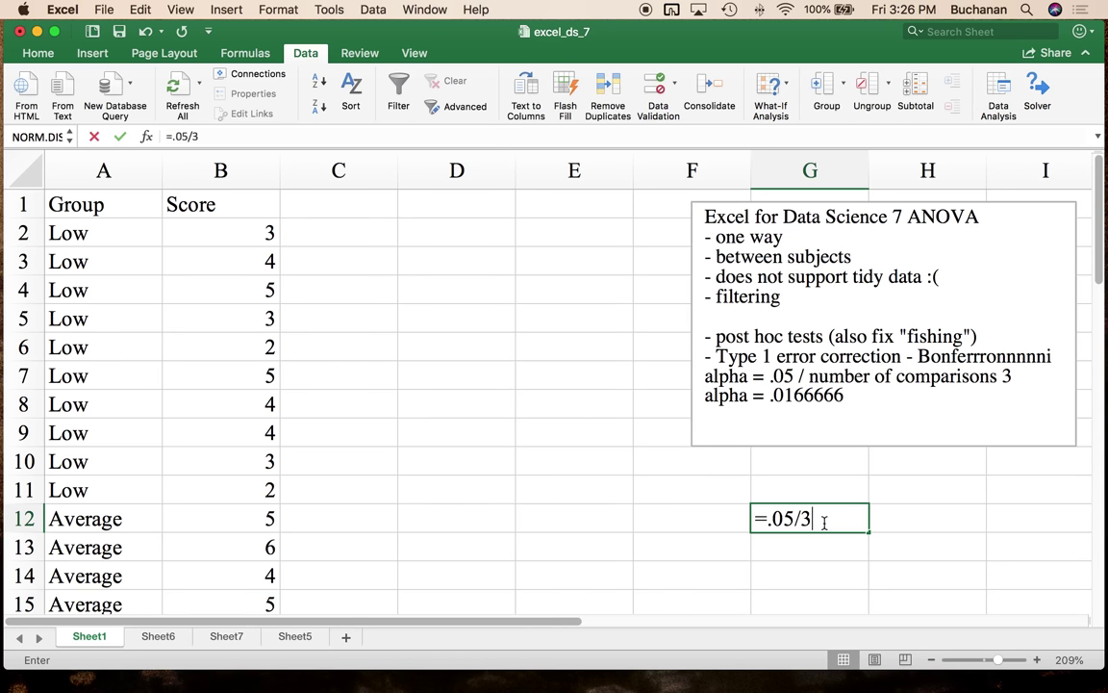
pyautogui.press('Return')
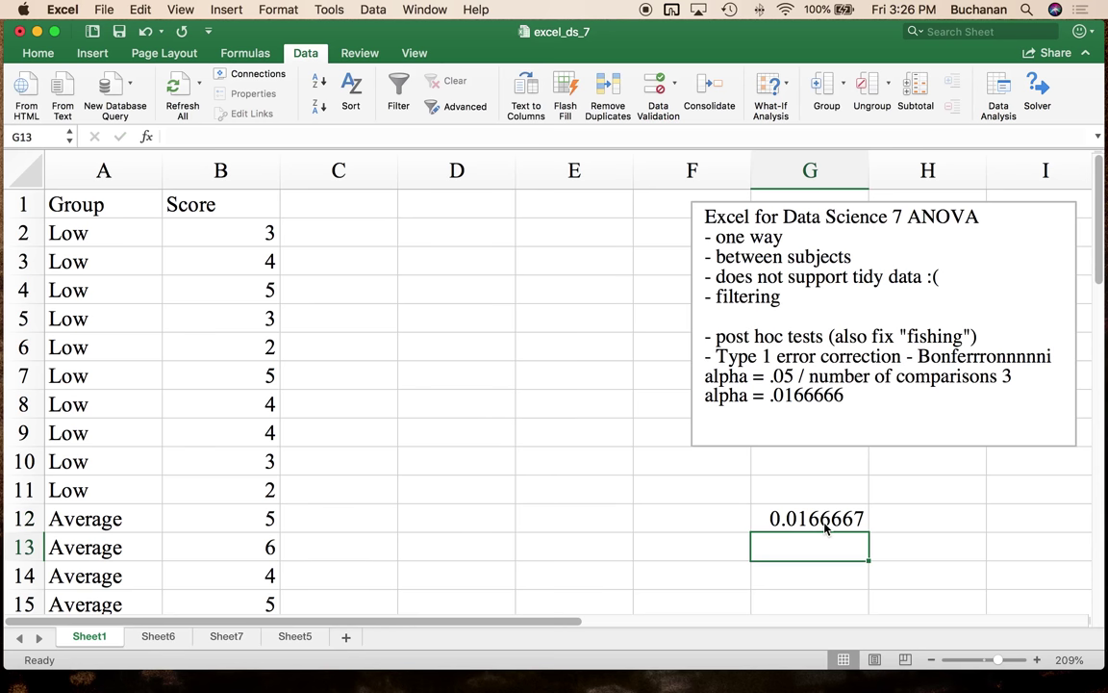
pyautogui.click(823, 521)
pyautogui.press('Delete')
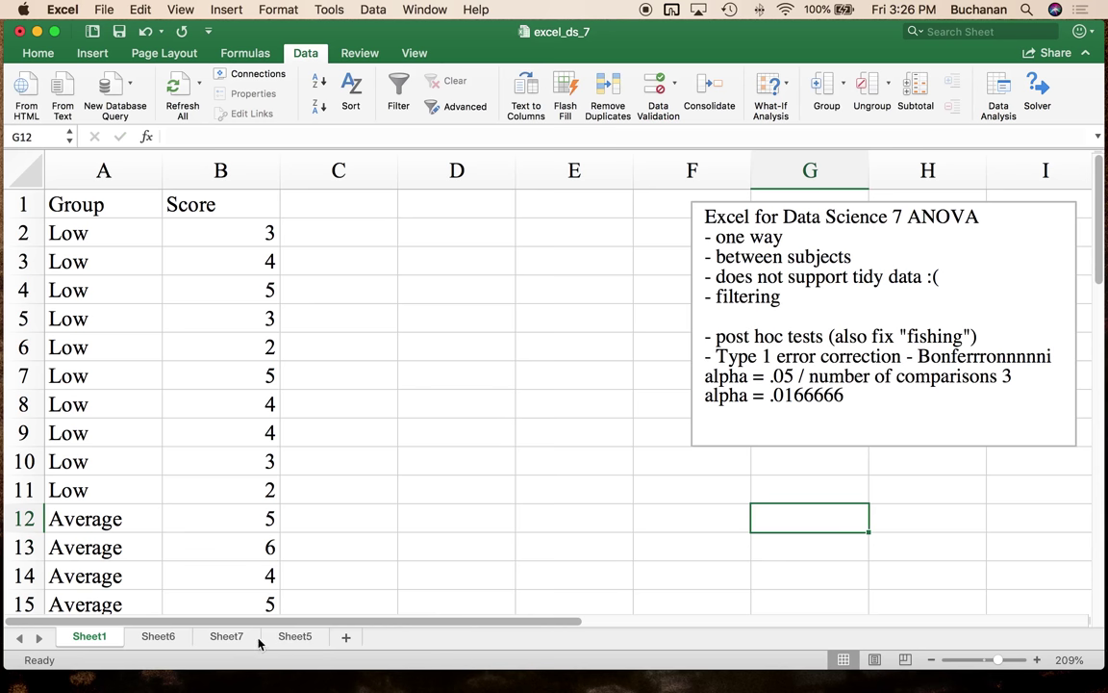
# From Sheet5, rerun the equal-variance Low v Average t-test with alpha 0.0166666666666.
pyautogui.click(178, 641)
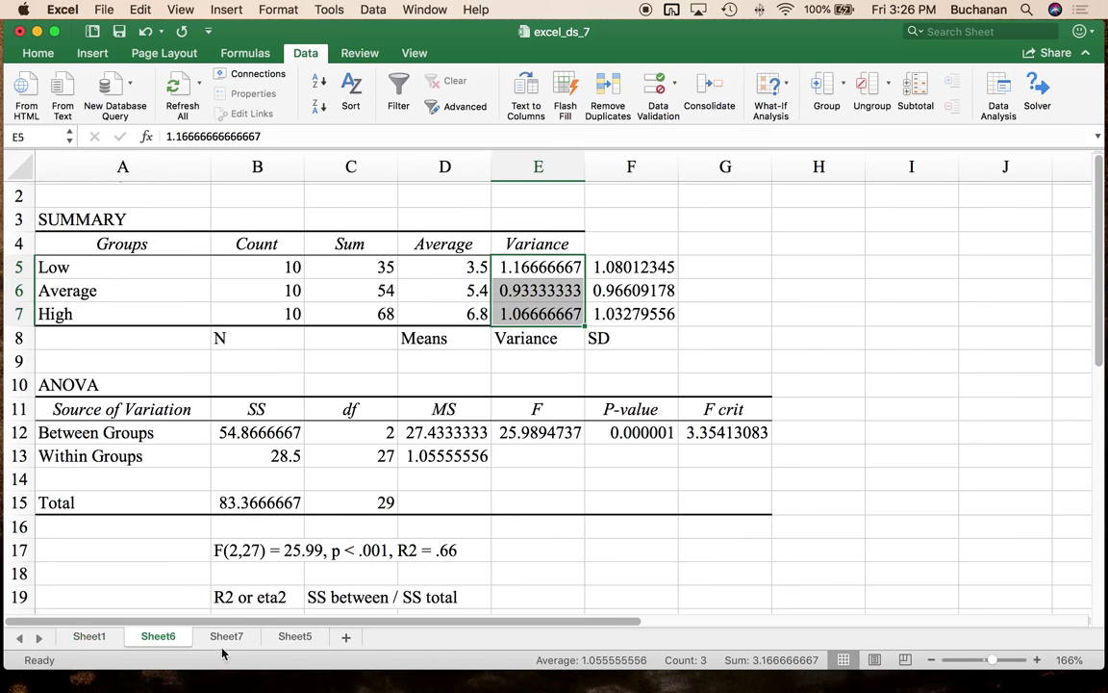
pyautogui.click(225, 638)
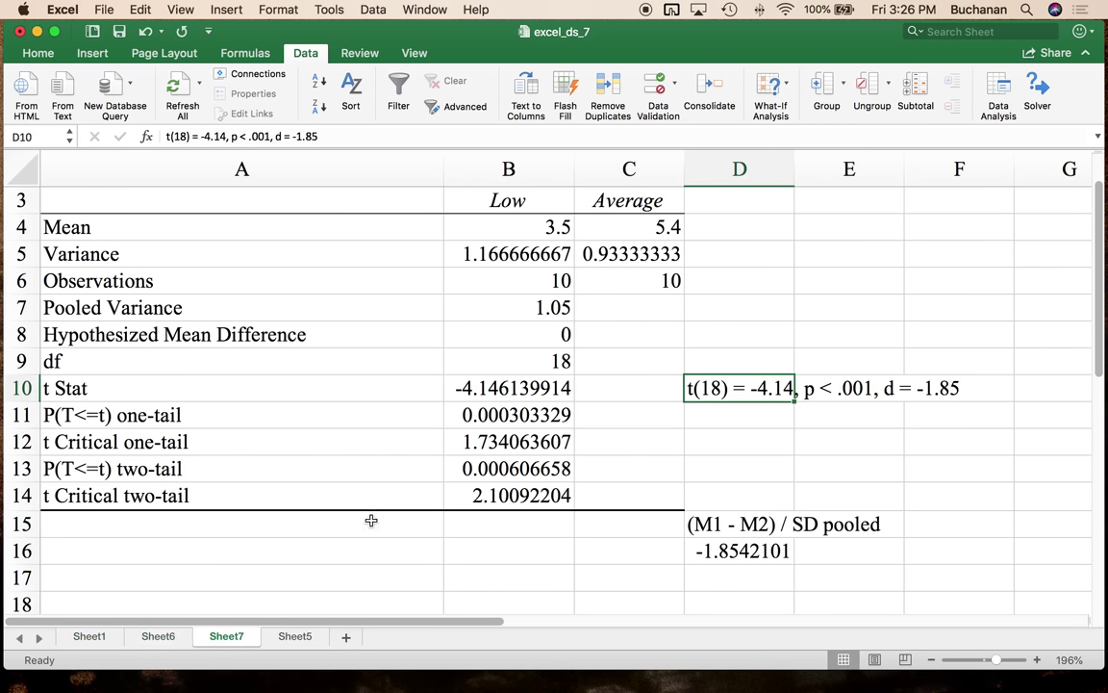
pyautogui.click(285, 639)
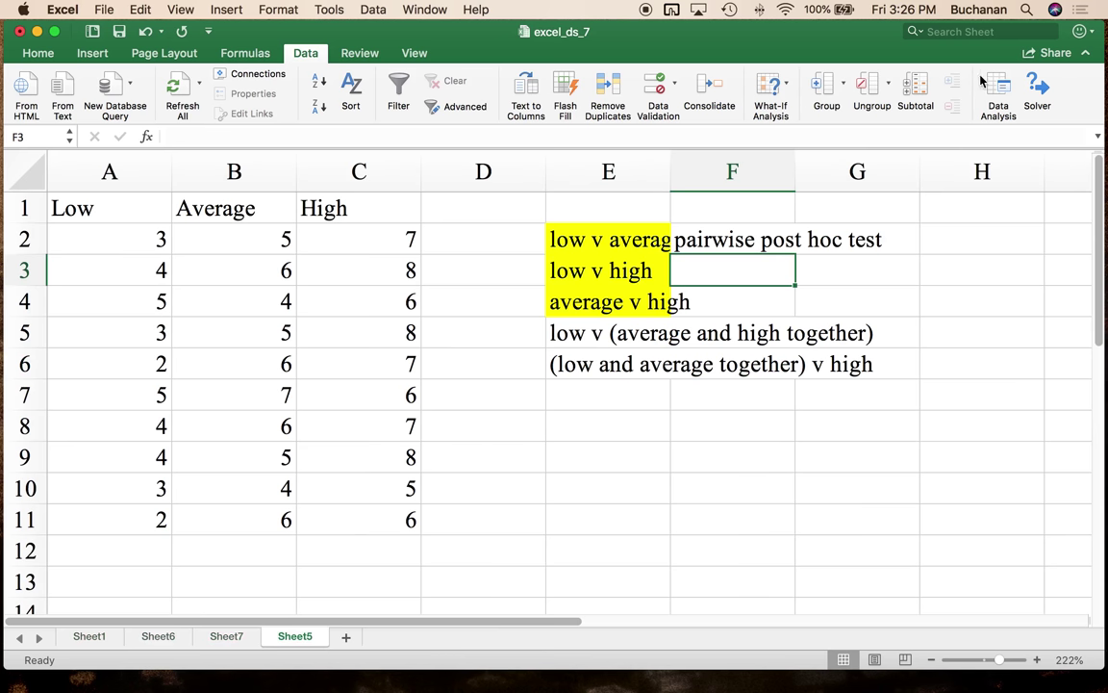
pyautogui.click(991, 92)
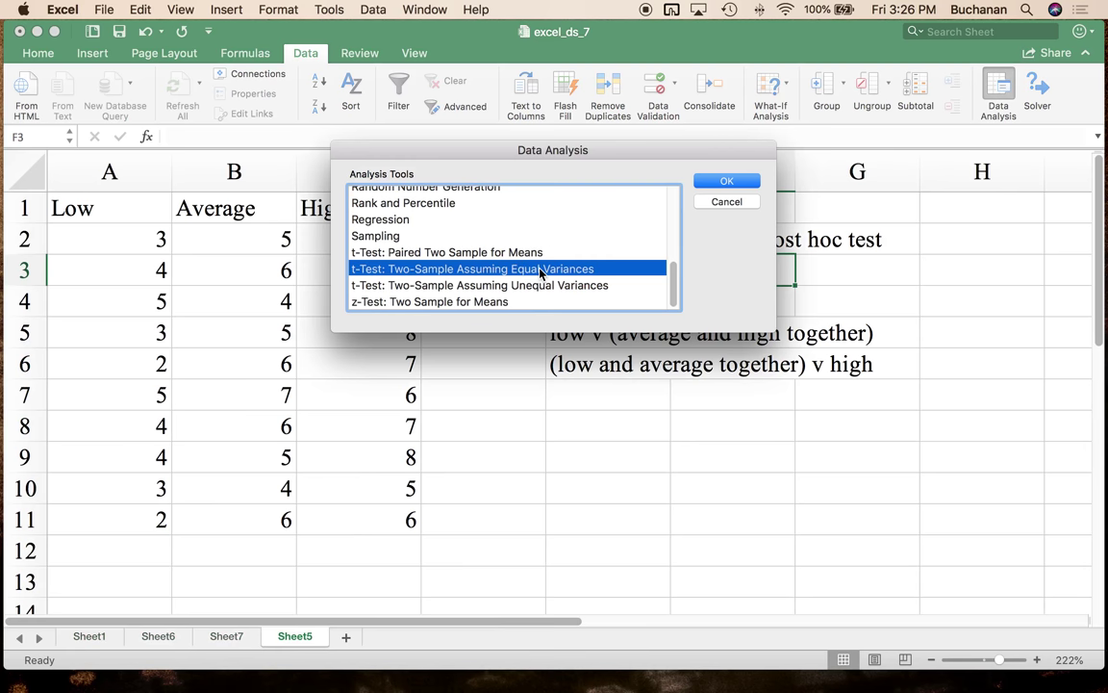
pyautogui.doubleClick(539, 274)
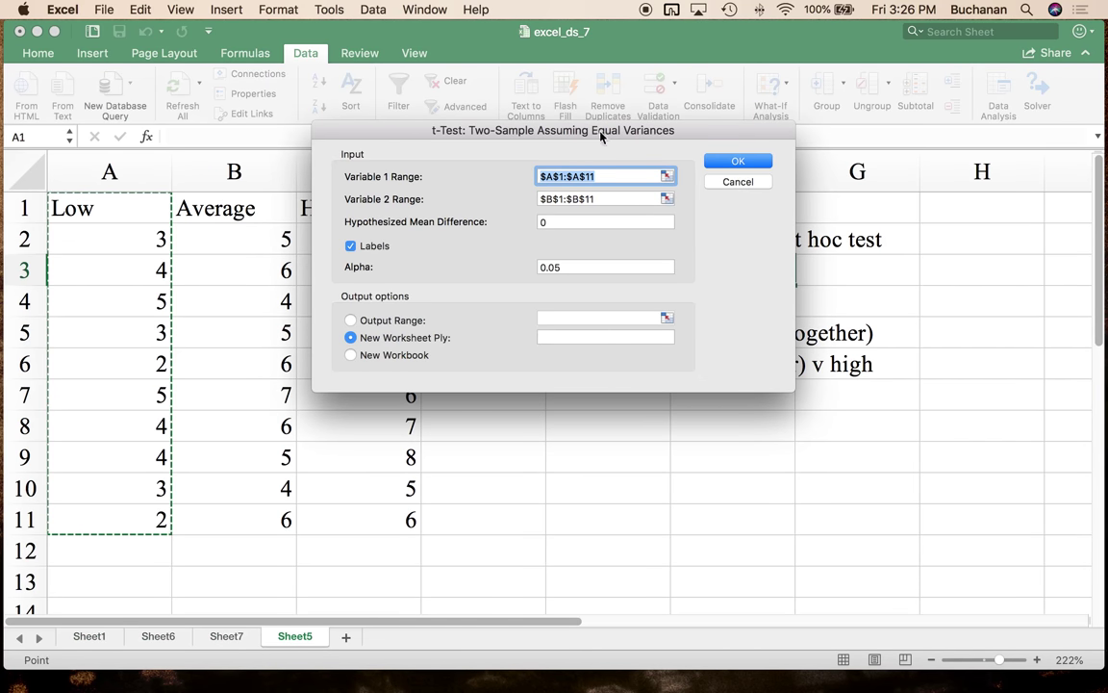
pyautogui.click(575, 267)
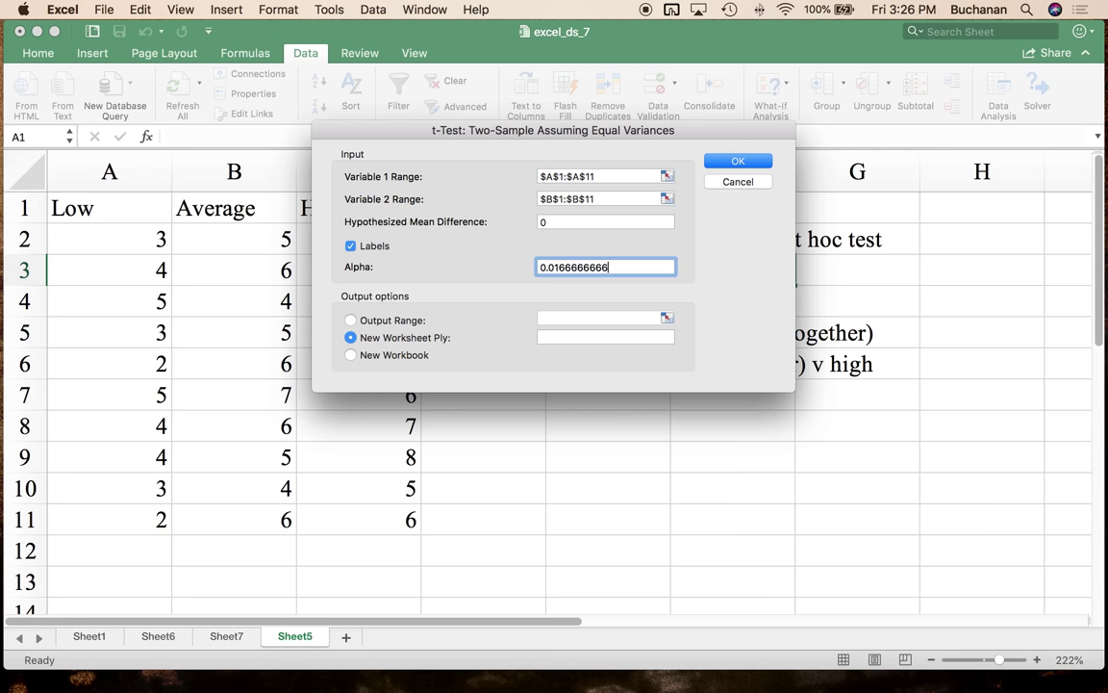
pyautogui.click(721, 161)
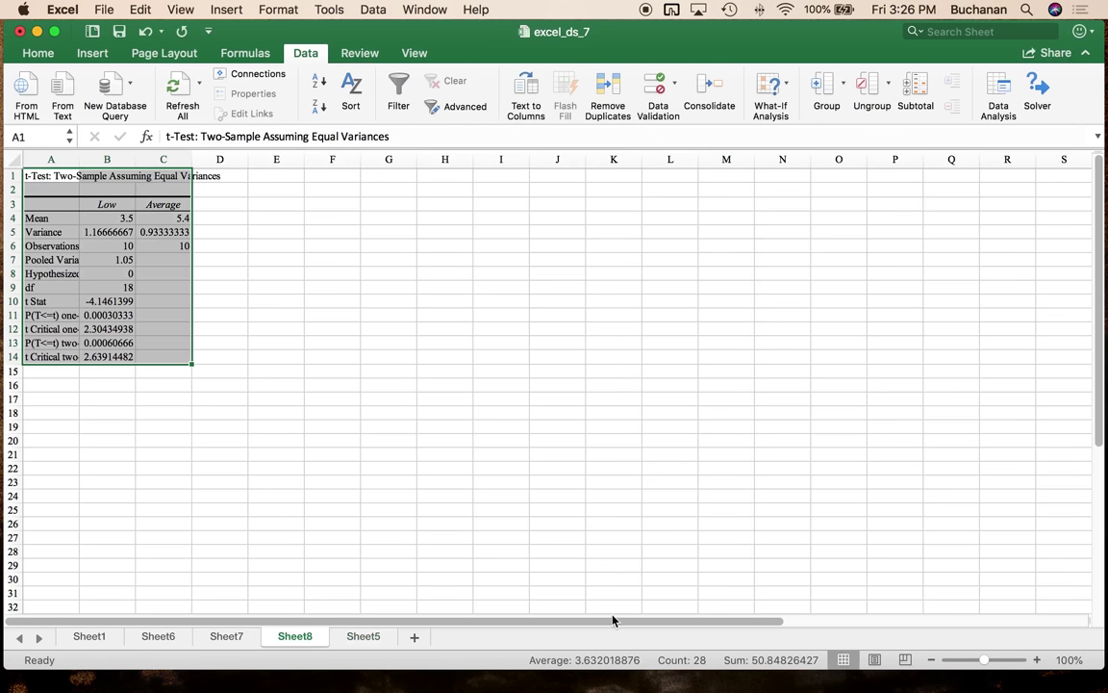
# Auto-fit column A and widen column B so Sheet8's t-test output is fully readable.
pyautogui.moveTo(986, 662); pyautogui.dragTo(989, 662)
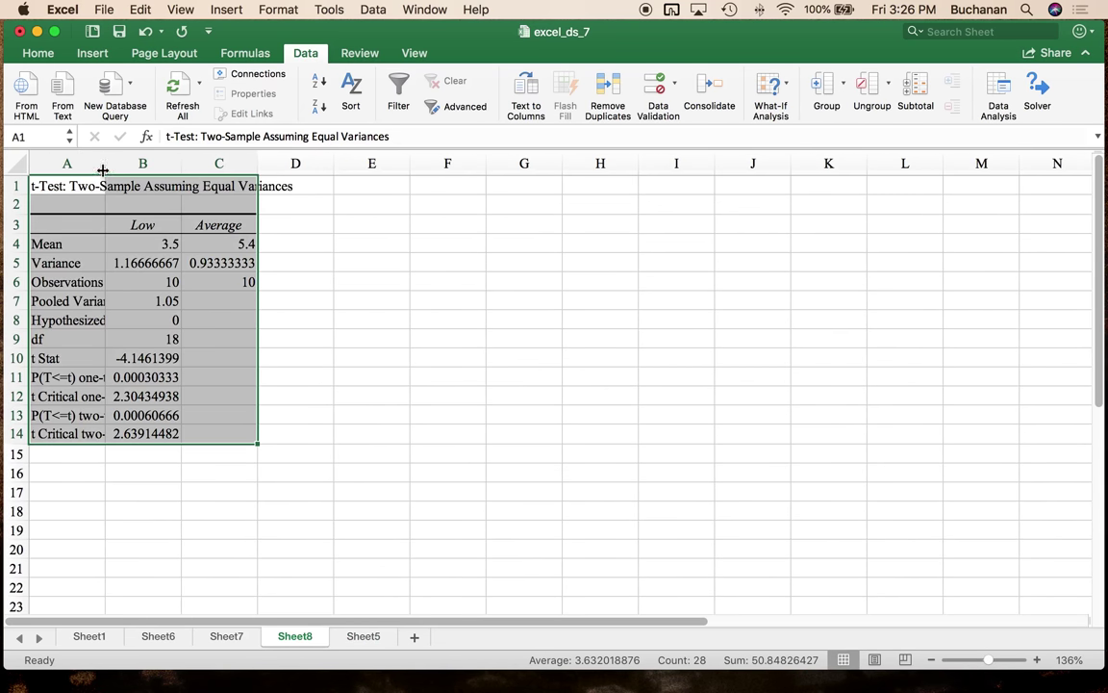
pyautogui.doubleClick(105, 164)
pyautogui.moveTo(386, 164); pyautogui.dragTo(401, 164)
pyautogui.click(354, 376)
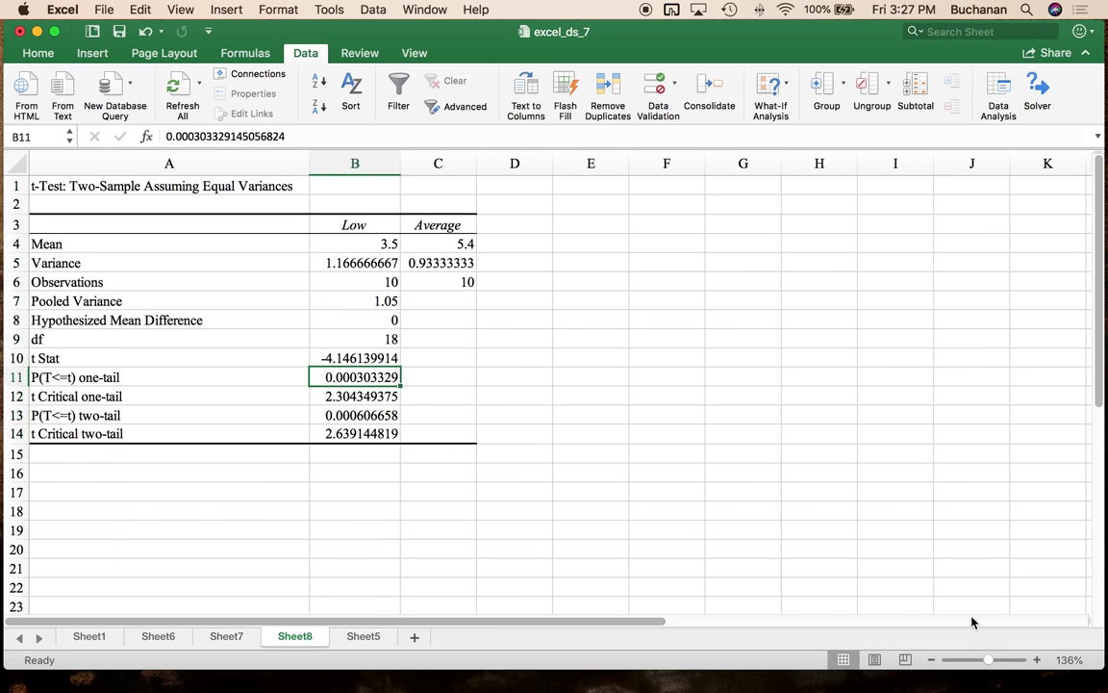
pyautogui.moveTo(993, 664); pyautogui.dragTo(995, 663)
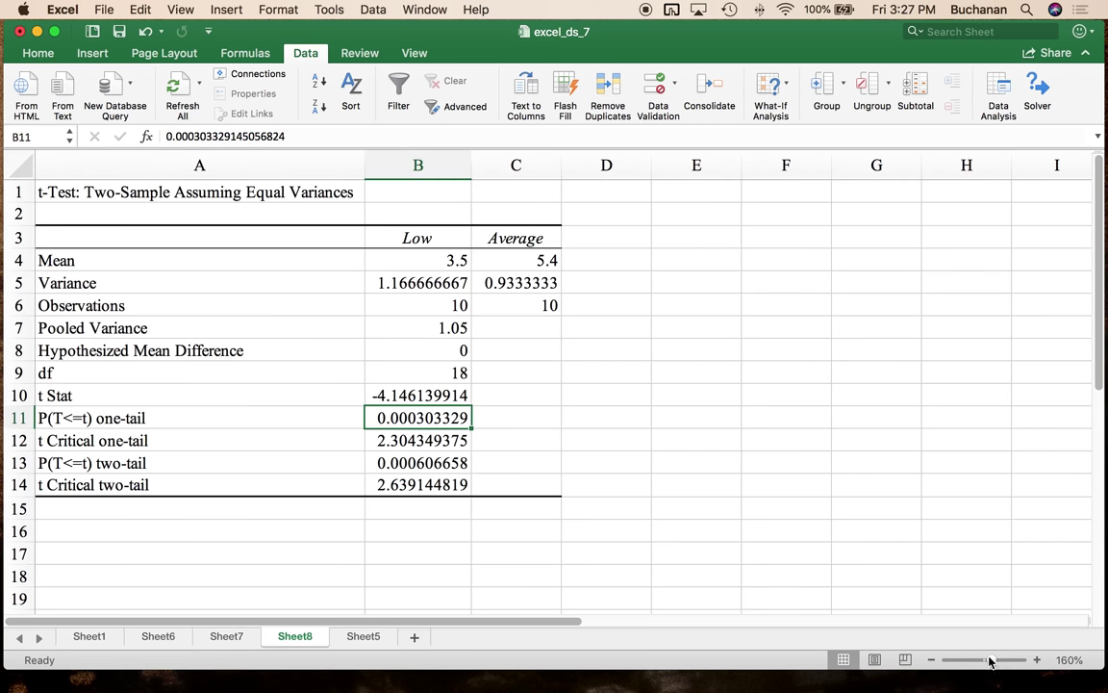
pyautogui.click(227, 636)
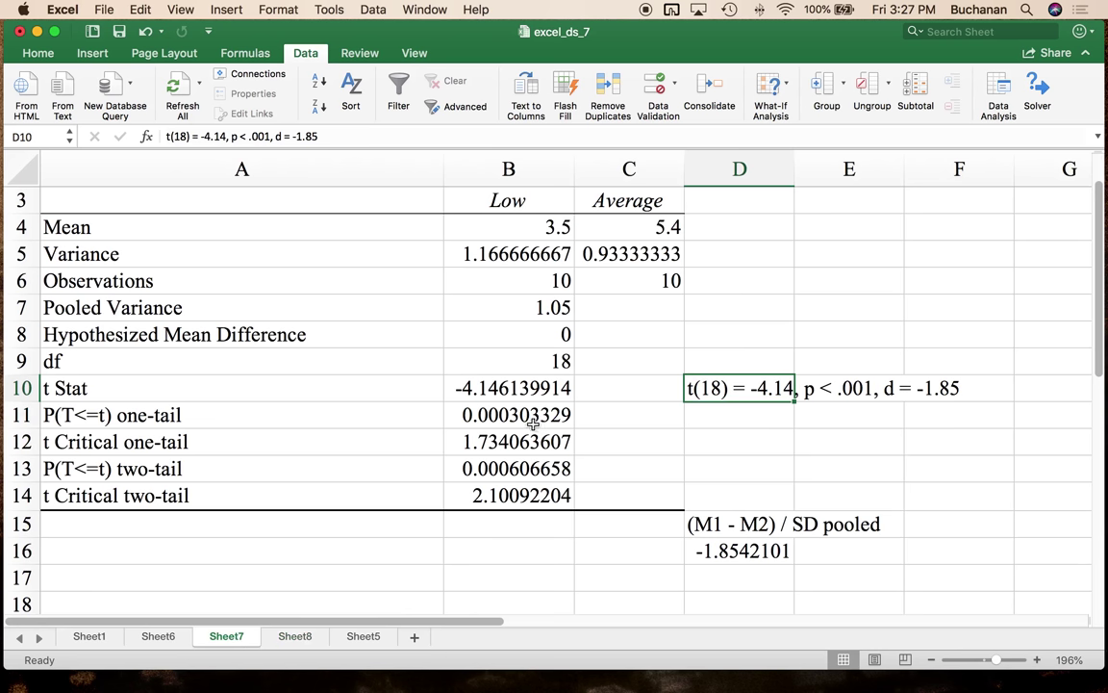
pyautogui.click(296, 636)
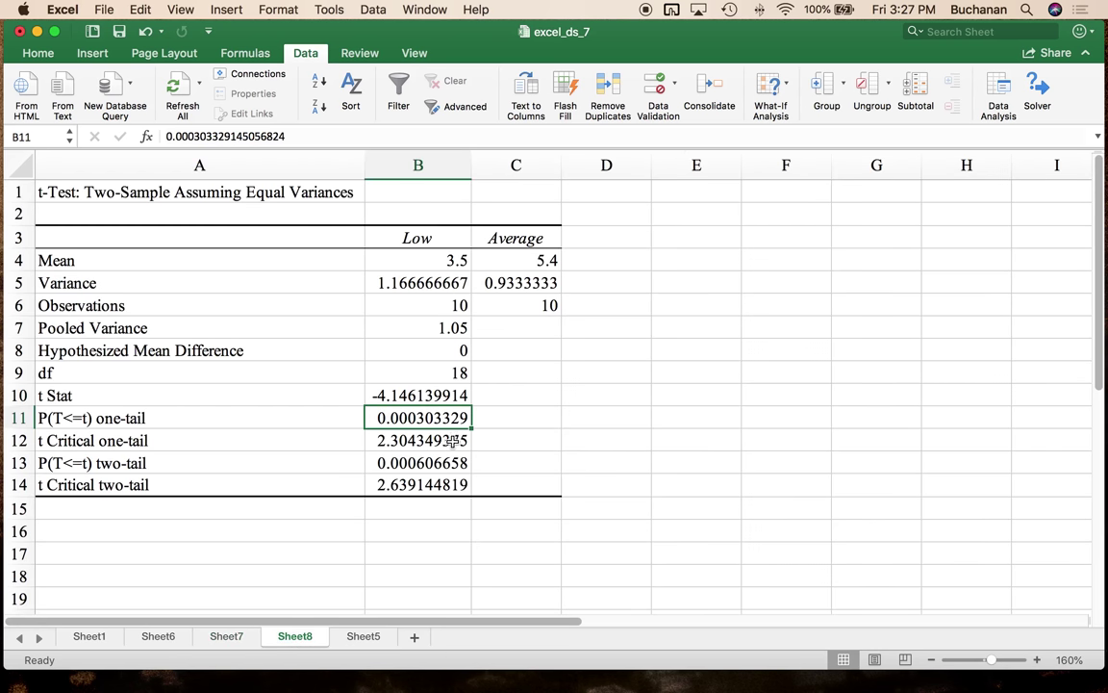
# Fill Sheet7's P(T<=t) two-tail row, A13:B13, yellow.
pyautogui.click(423, 463)
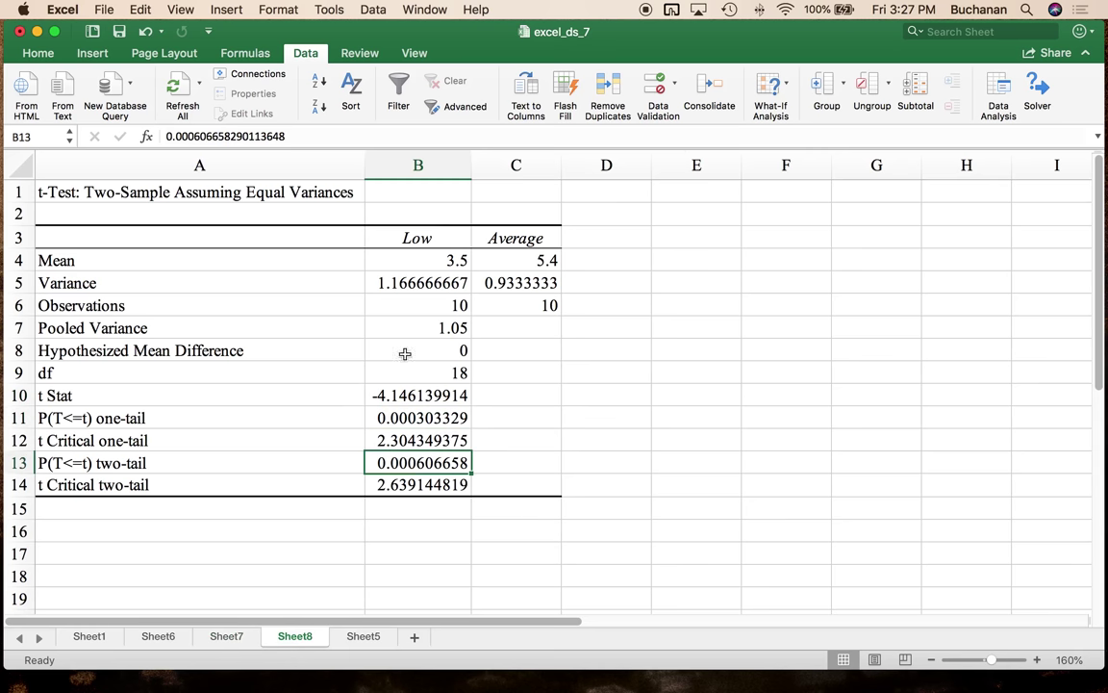
pyautogui.click(227, 637)
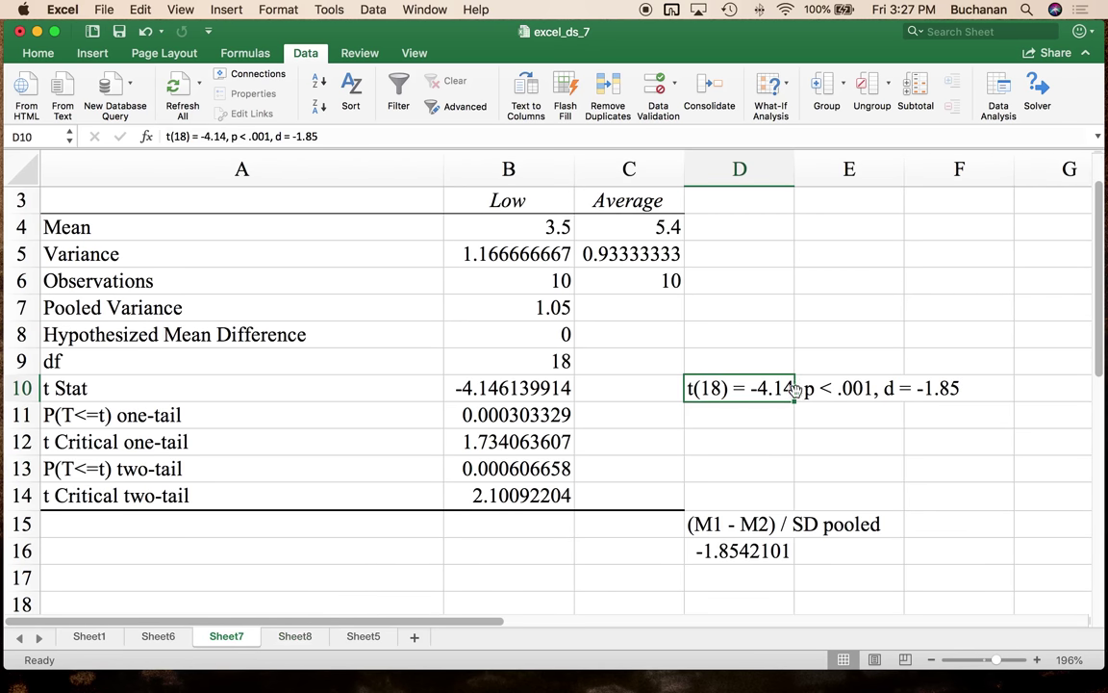
pyautogui.click(492, 469)
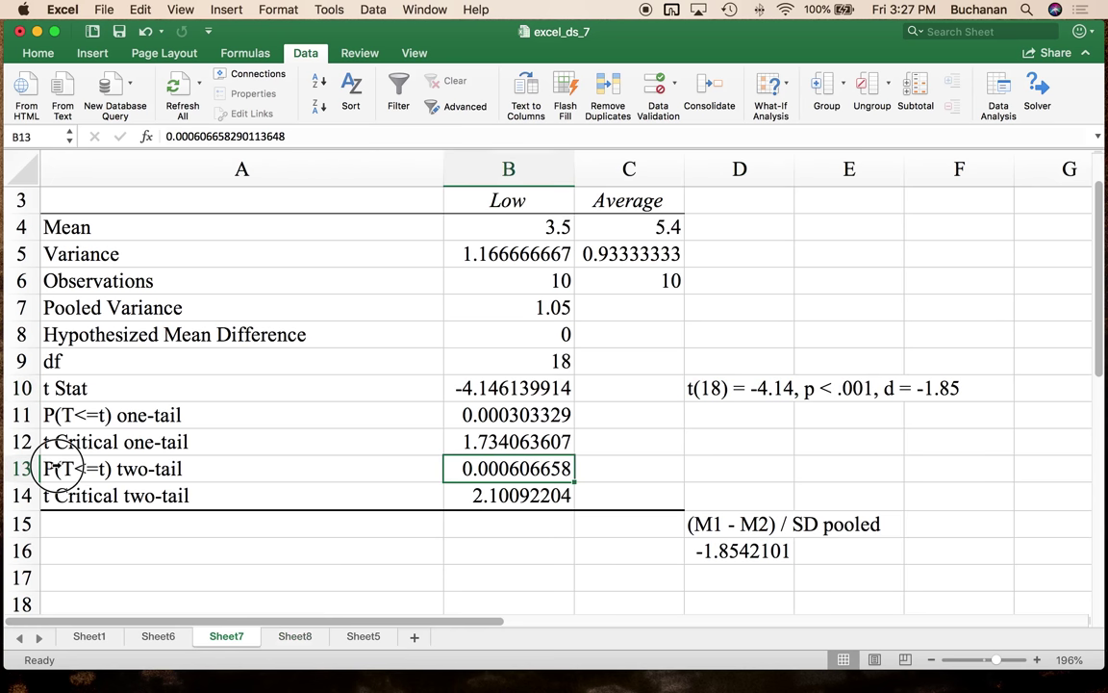
pyautogui.moveTo(81, 468); pyautogui.dragTo(500, 468)
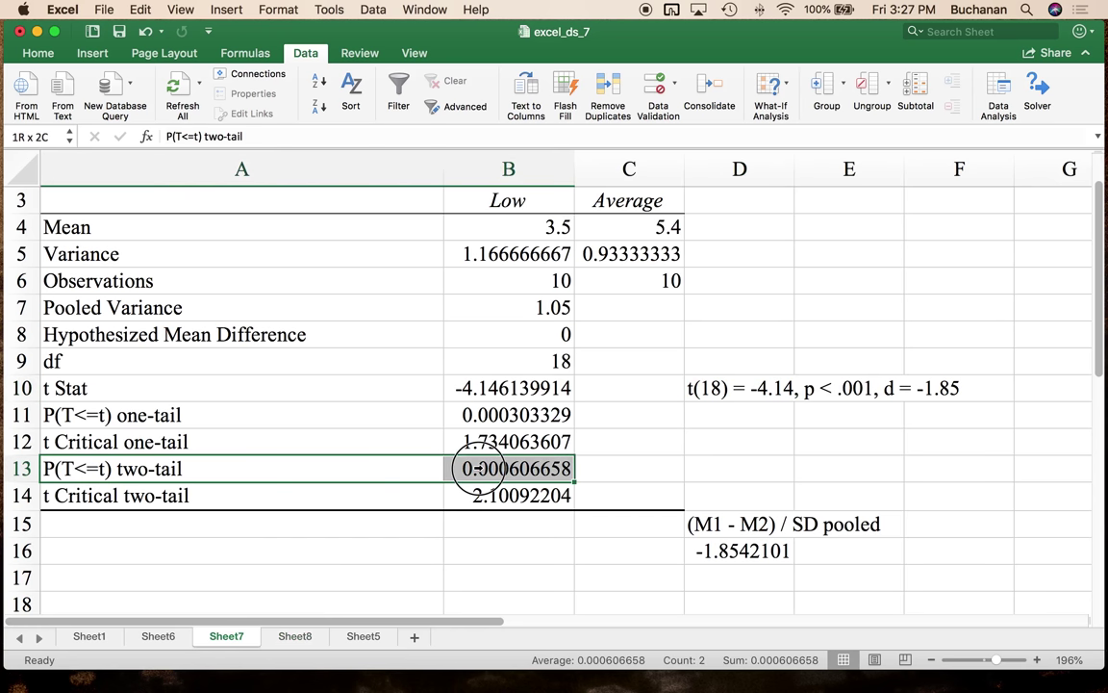
pyautogui.click(37, 53)
pyautogui.click(240, 106)
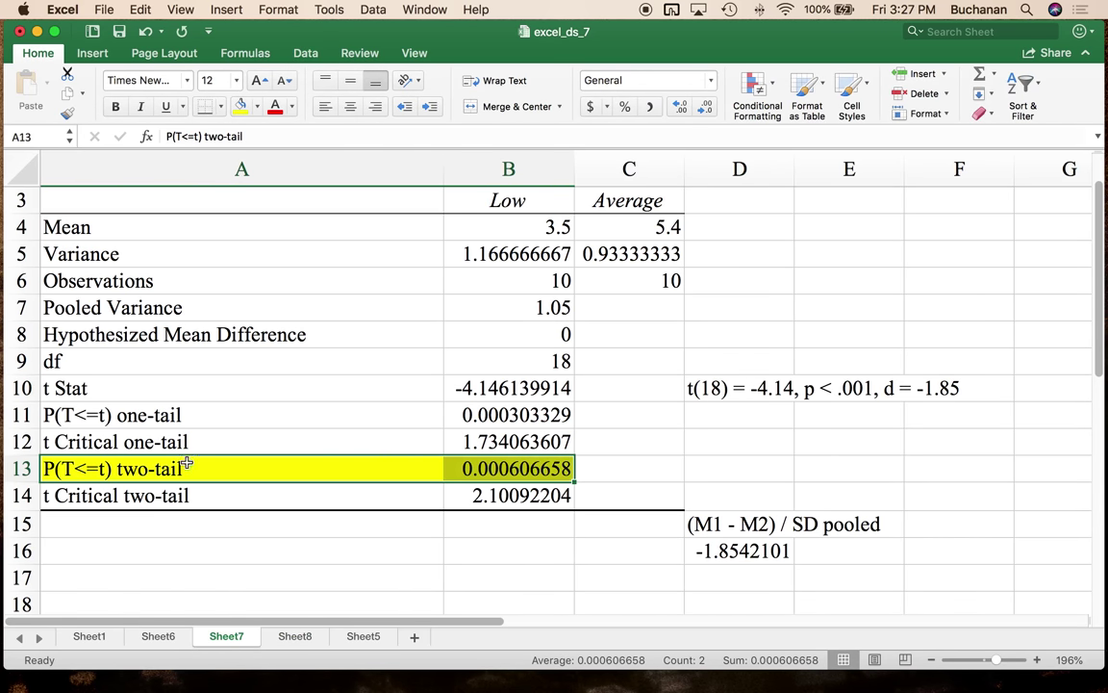
# Fill Sheet8's t Critical two-tail row, A14:B14, yellow.
pyautogui.click(487, 500)
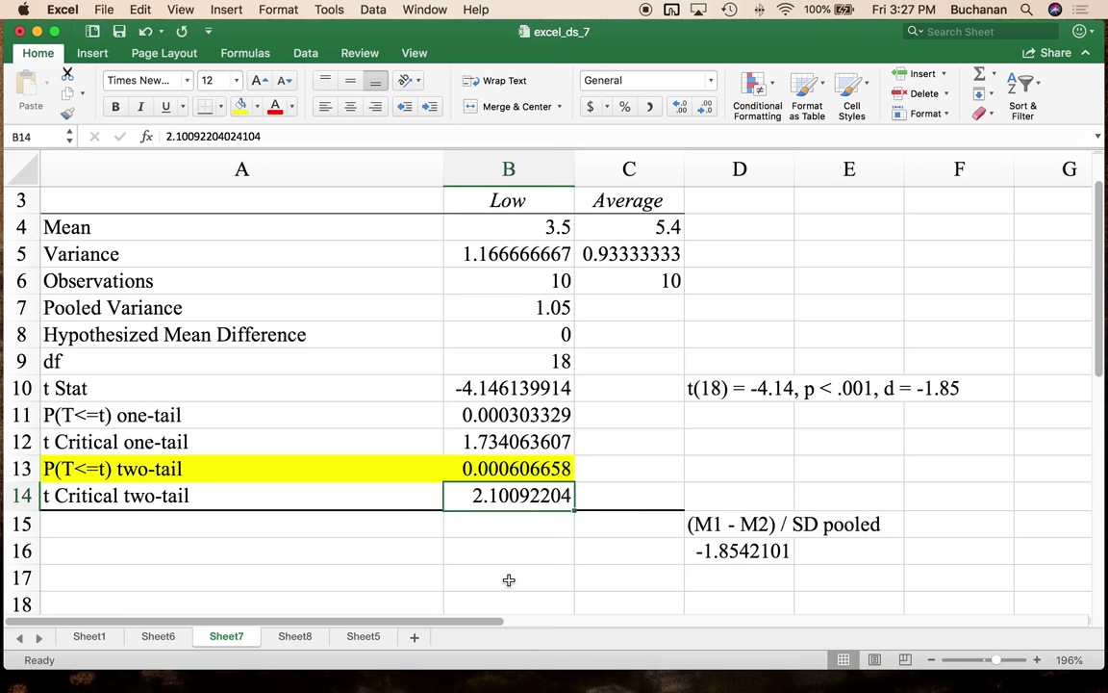
pyautogui.click(289, 636)
pyautogui.moveTo(240, 486); pyautogui.dragTo(452, 486)
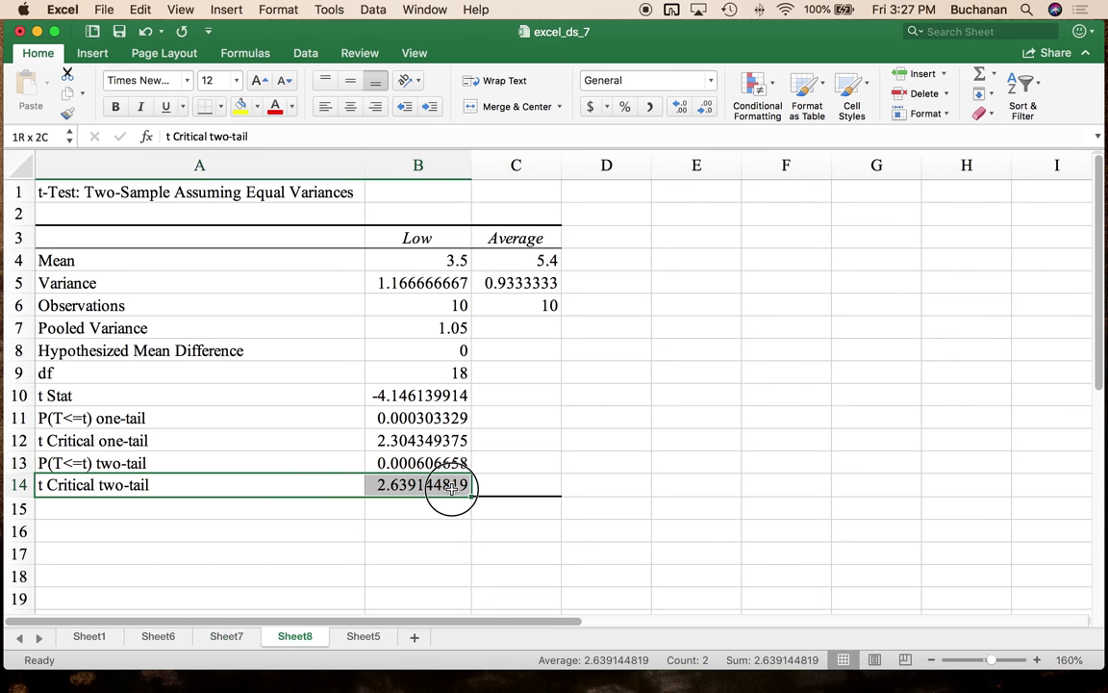
pyautogui.click(240, 104)
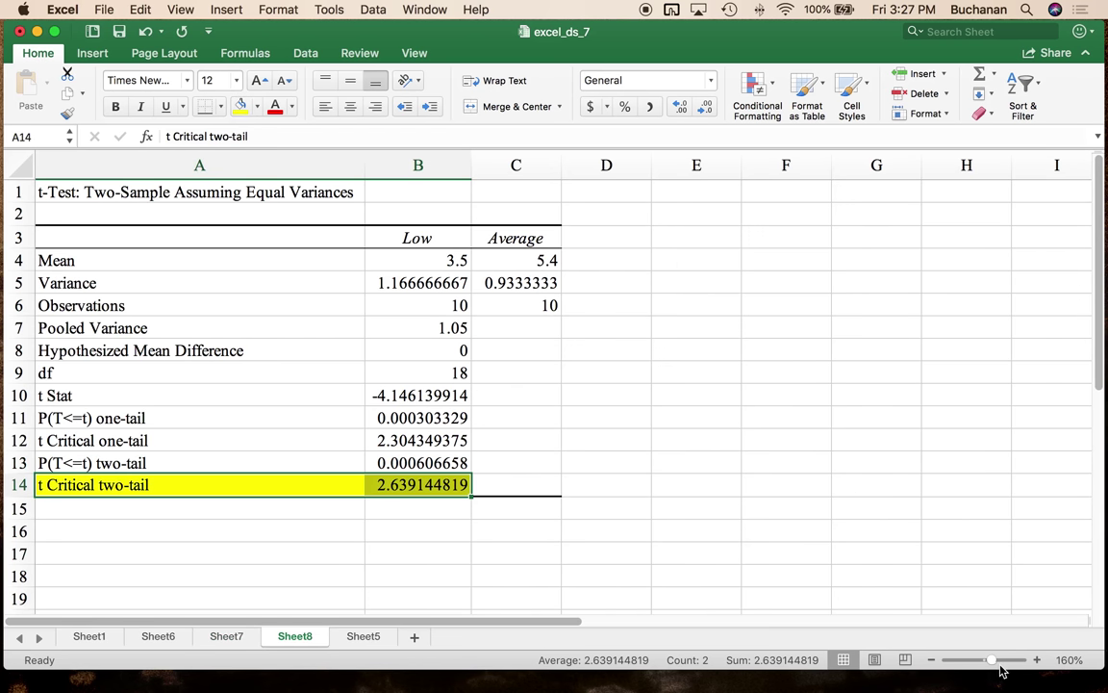
pyautogui.moveTo(992, 660); pyautogui.dragTo(996, 660)
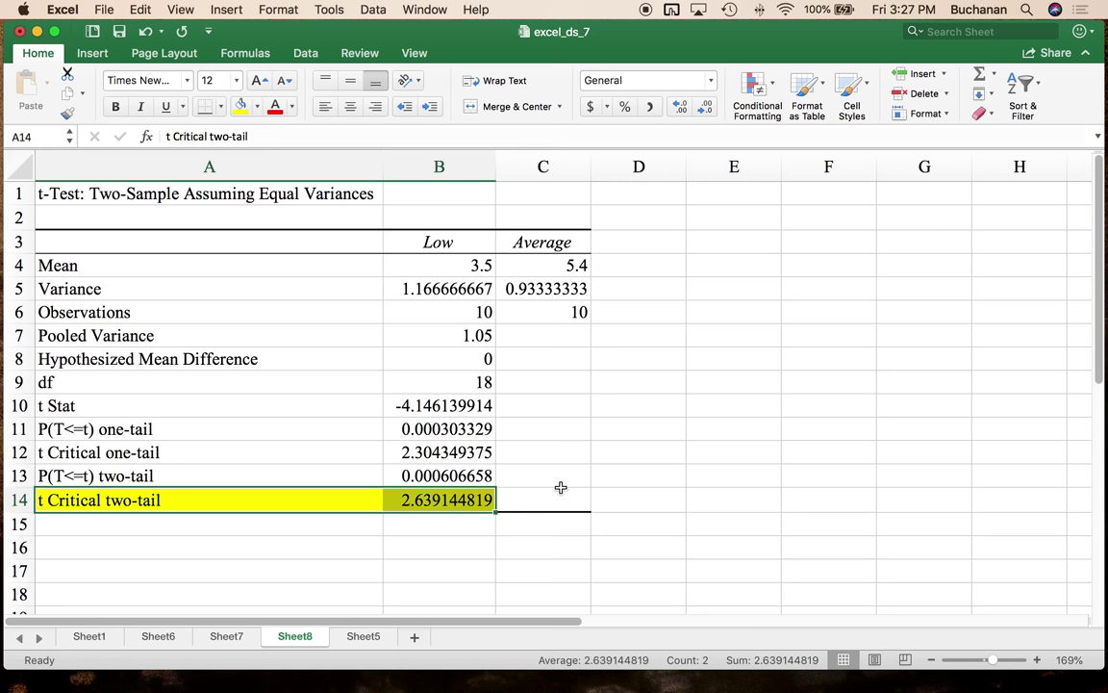
pyautogui.click(547, 475)
# Enter 'R, SPSS, JASP = correct p values for you' in D13 and 'Excel = corrected cut off score' in D14.
pyautogui.press('Right')
pyautogui.write('R and')
pyautogui.press('BackSpace')
pyautogui.press('BackSpace')
pyautogui.press('BackSpace')
pyautogui.press('BackSpace')
pyautogui.write(', SPSS, LJASP')
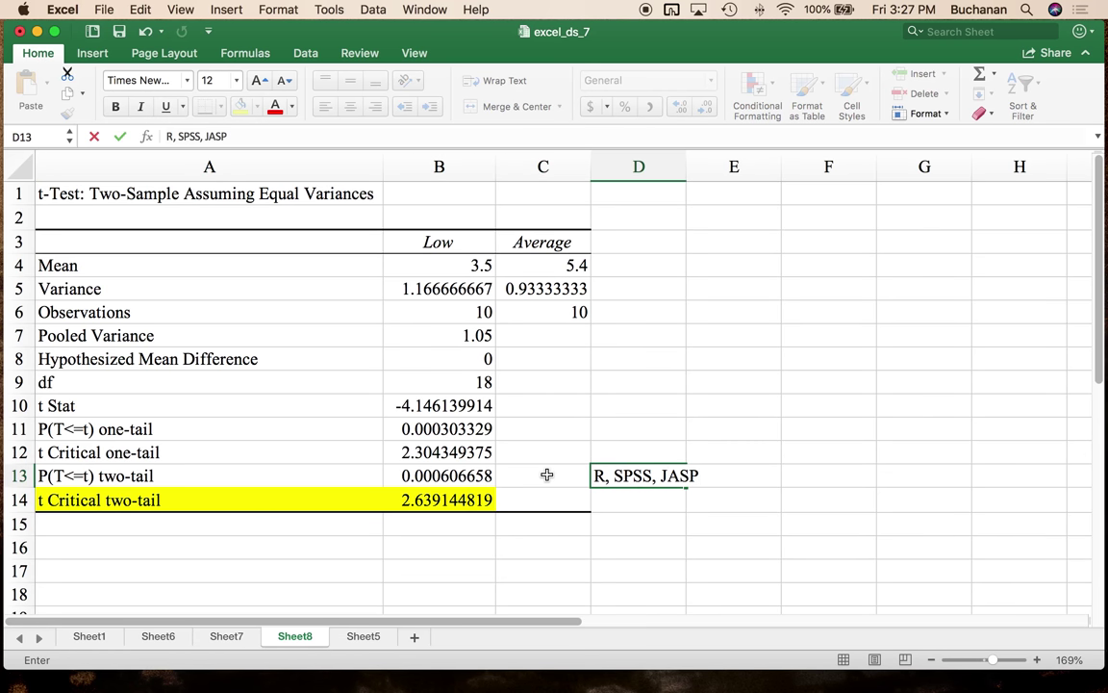
pyautogui.write(' = correct p v')
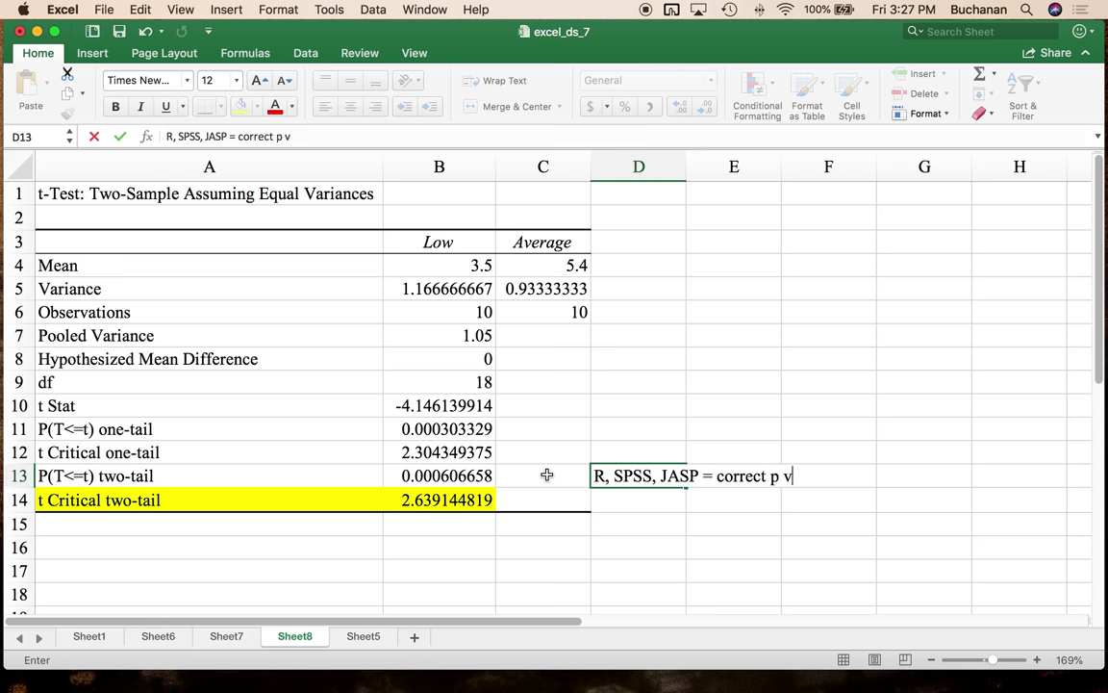
pyautogui.write('alues for you')
pyautogui.press('Return')
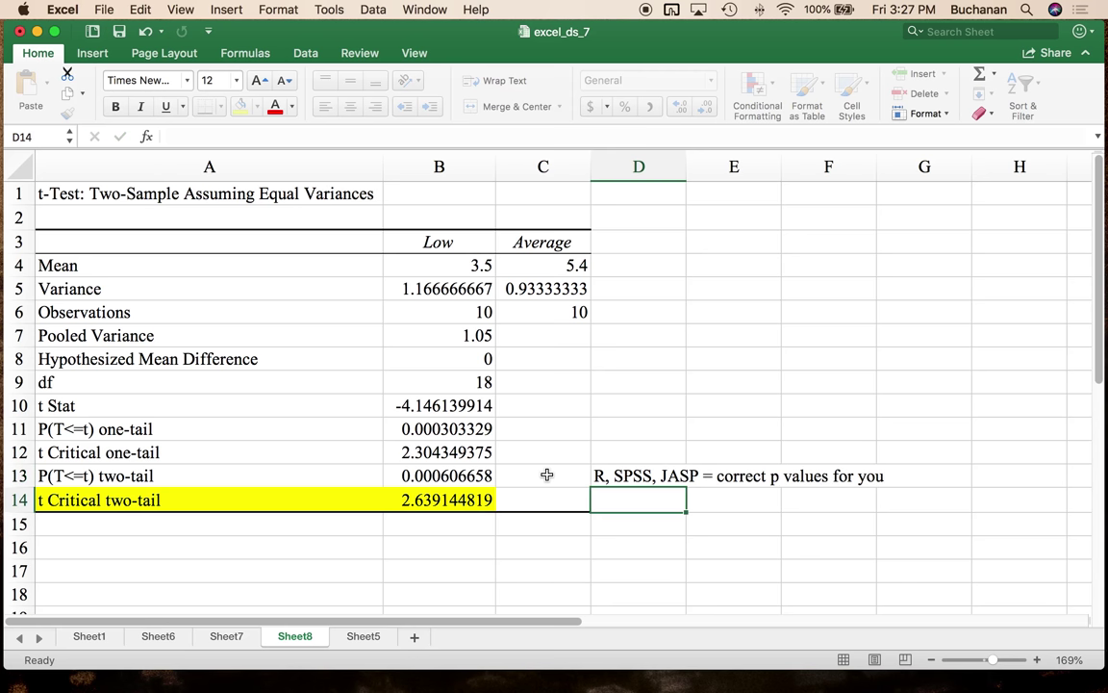
pyautogui.write('Excel')
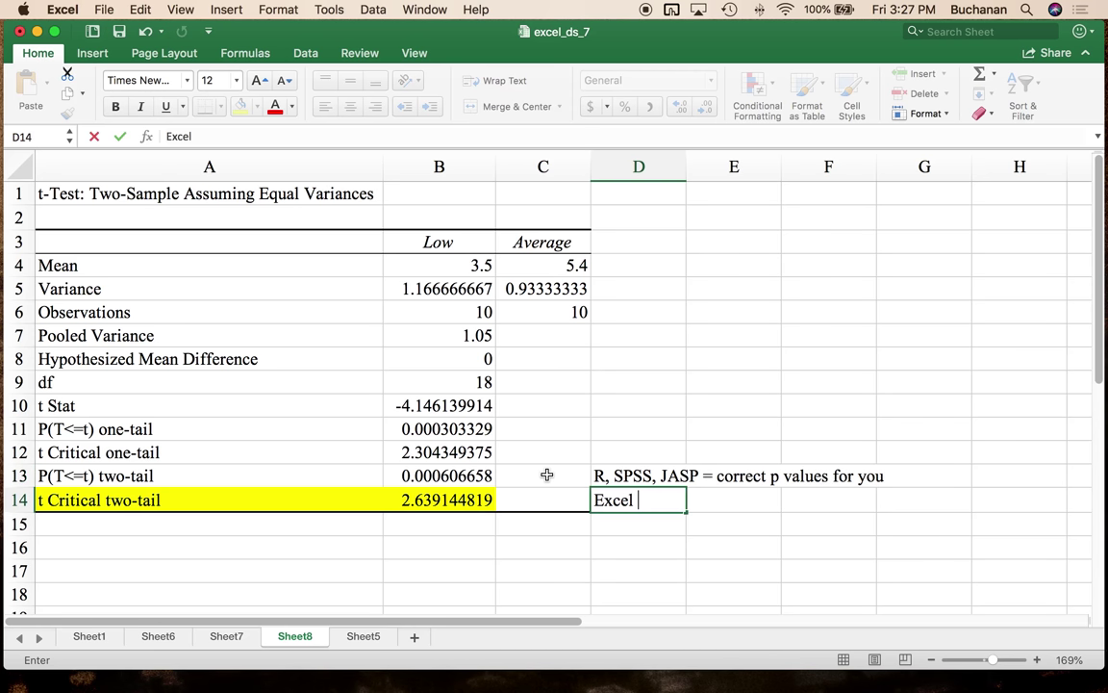
pyautogui.write(' = corred')
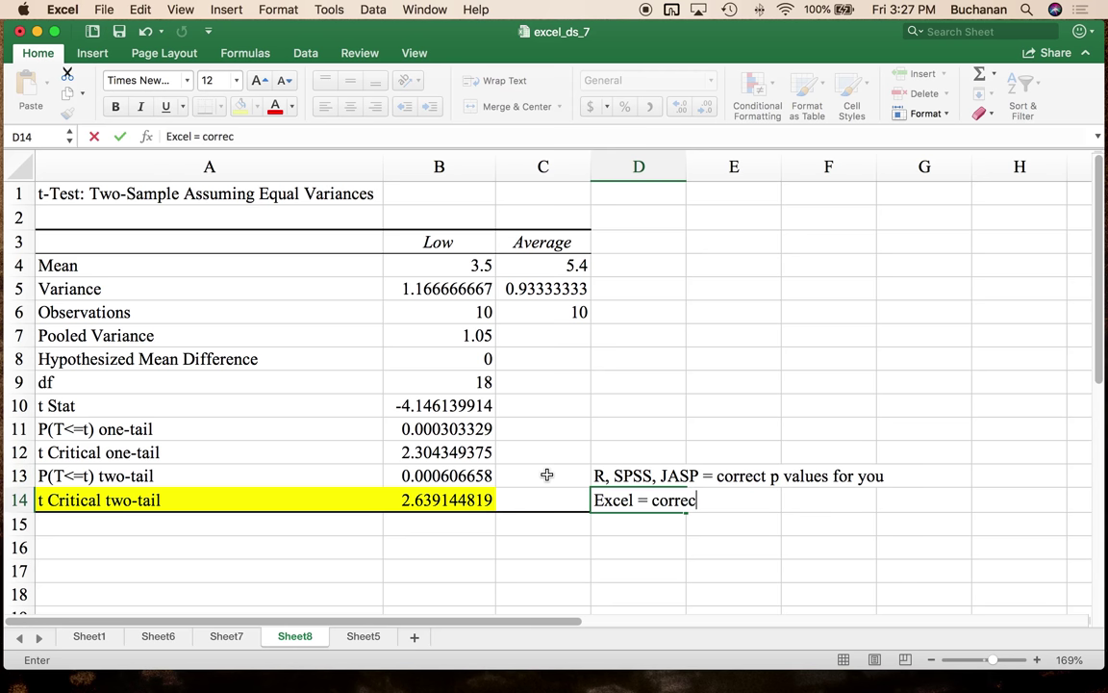
pyautogui.write('ted cut off score')
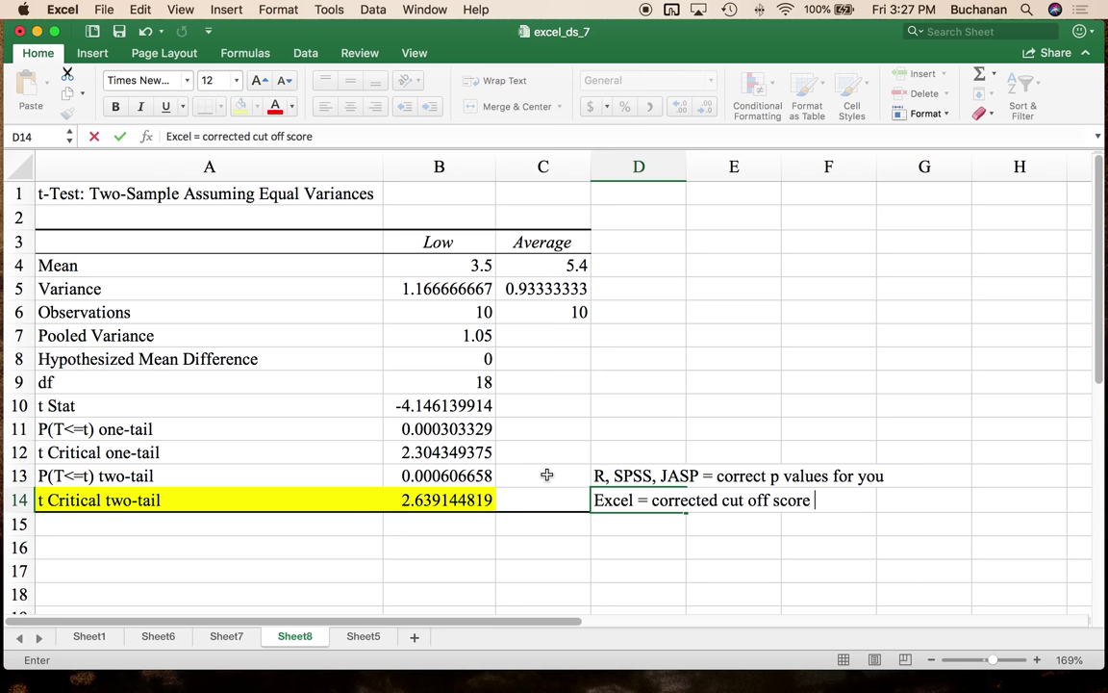
pyautogui.press('Return')
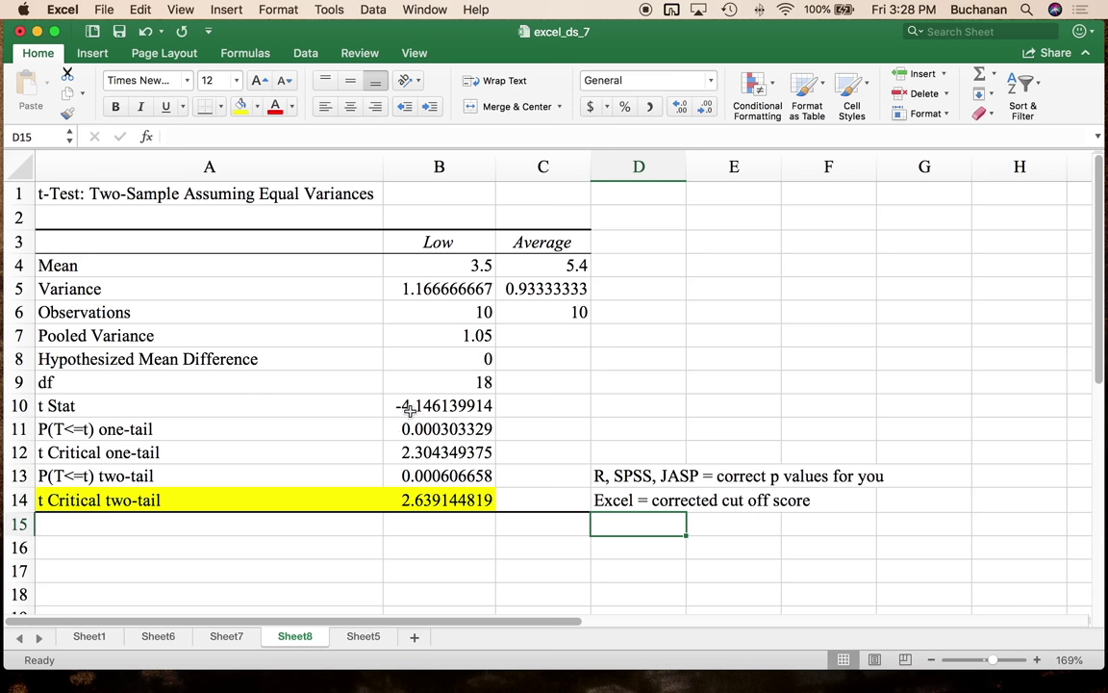
# Review the t Stat, t Critical two-tail and two-tail p-values.
pyautogui.click(412, 405)
pyautogui.click(425, 509)
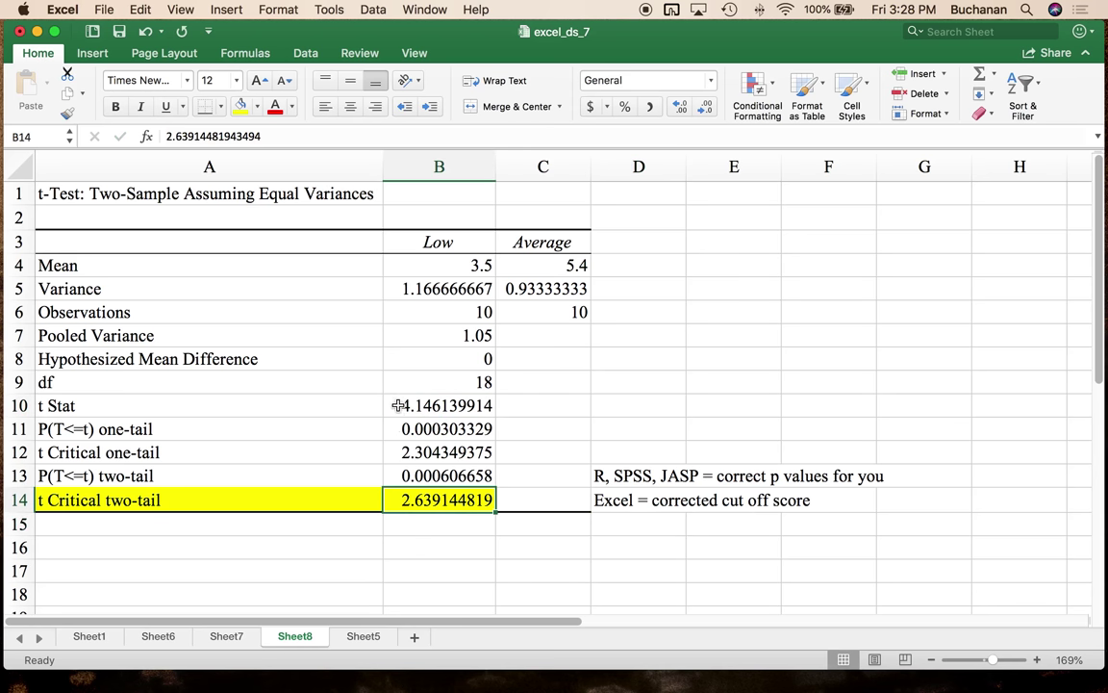
pyautogui.click(390, 405)
pyautogui.click(426, 501)
pyautogui.click(406, 476)
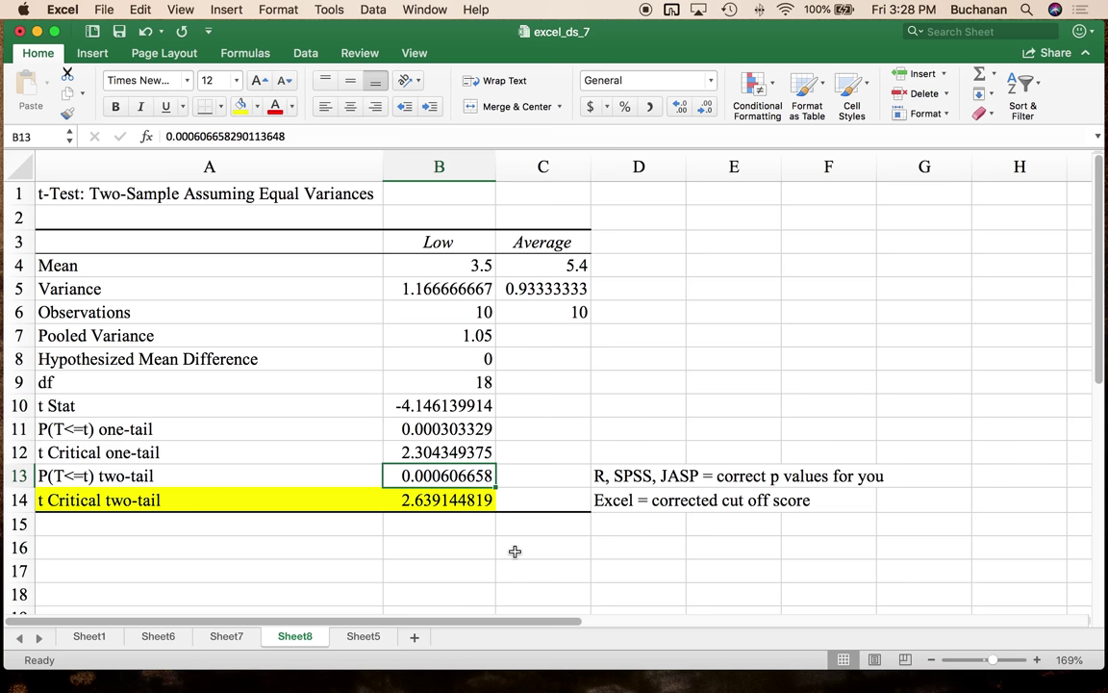
# Add a D16 note: new alpha = .0167, report the real p values and interpret based on new alpha.
pyautogui.click(634, 541)
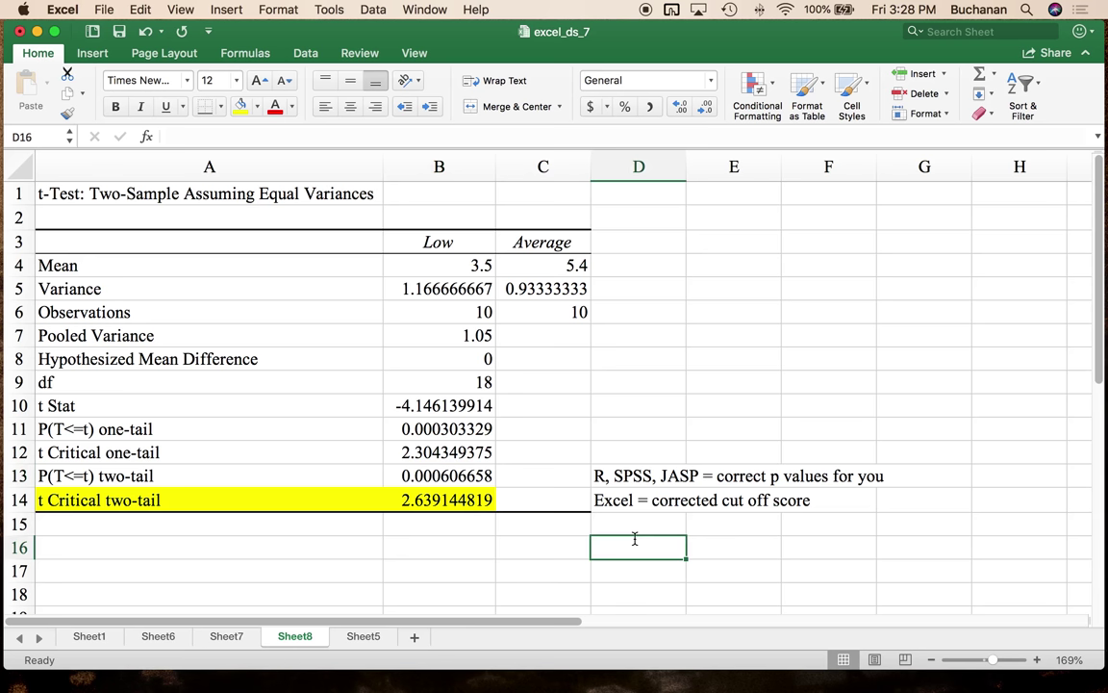
pyautogui.write('new la')
pyautogui.press('BackSpace')
pyautogui.press('BackSpace')
pyautogui.write('apha = .015')
pyautogui.press('BackSpace')
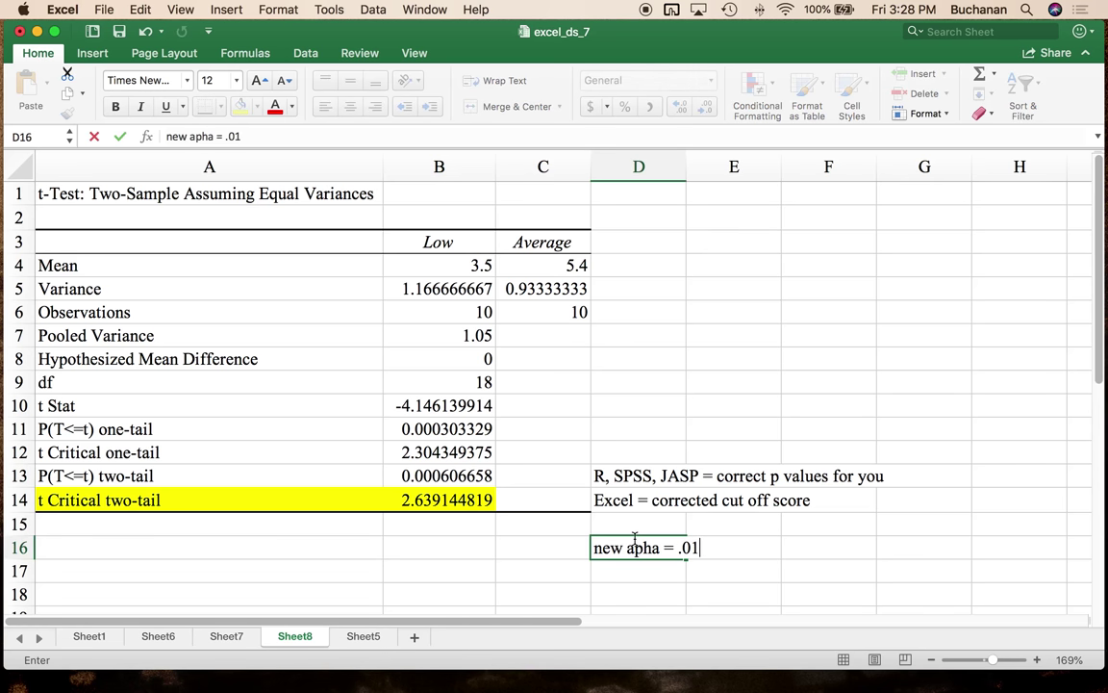
pyautogui.write('67, report')
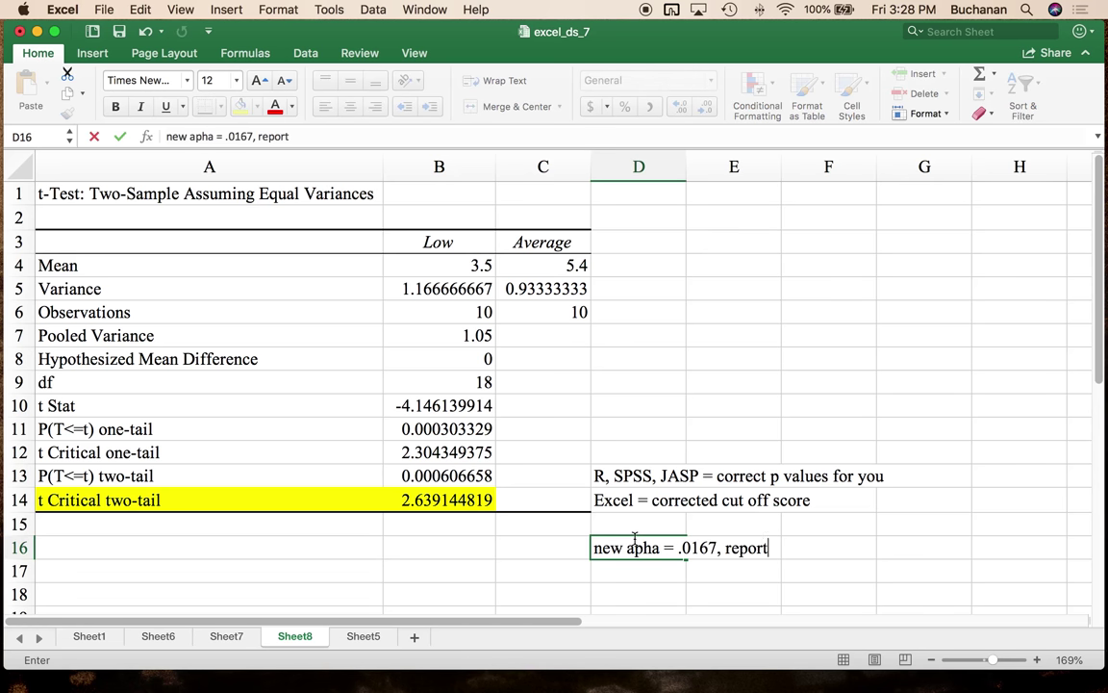
pyautogui.write(' the rela')
pyautogui.press('BackSpace')
pyautogui.press('BackSpace')
pyautogui.write('al pvalues and interpret based on new')
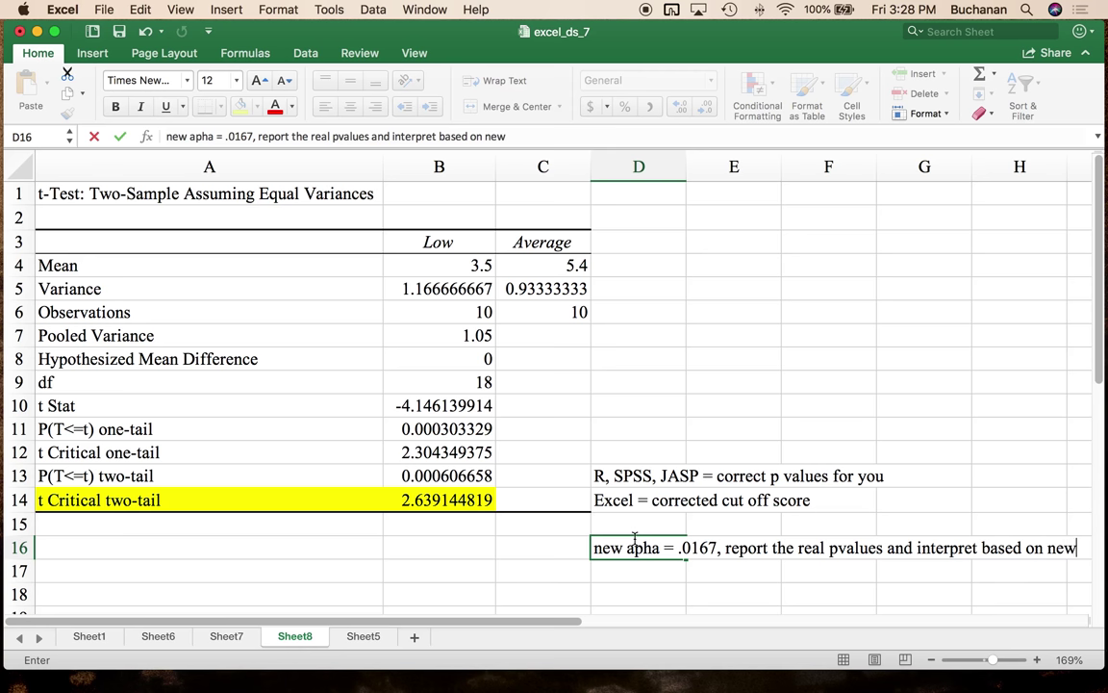
pyautogui.write(' alpha')
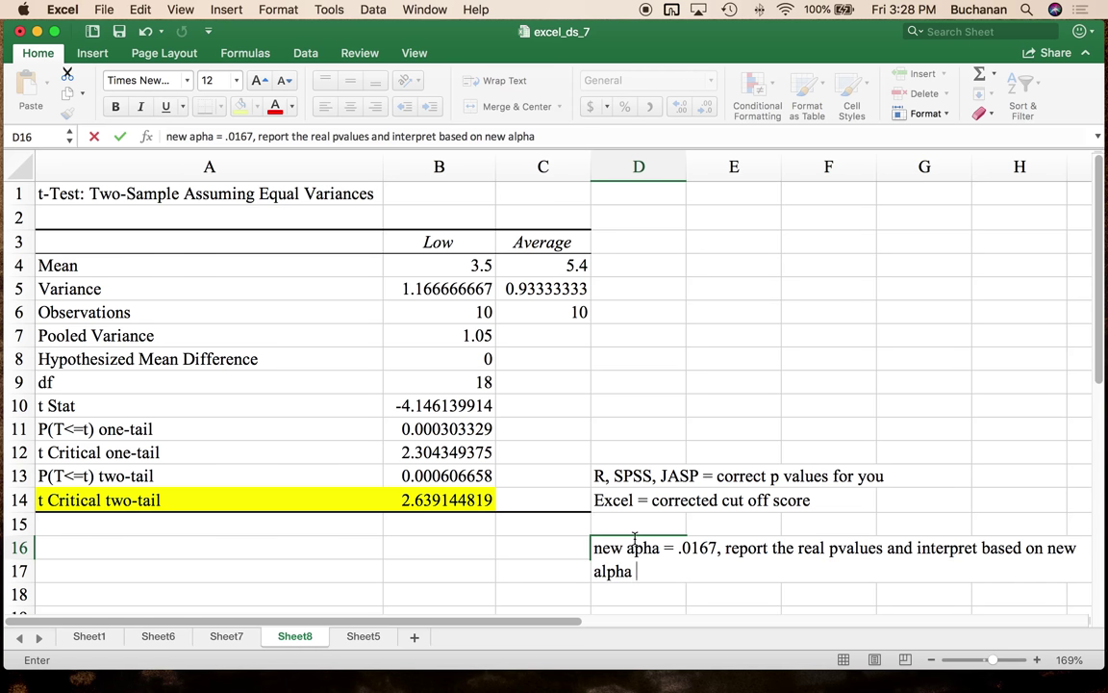
pyautogui.click(481, 475)
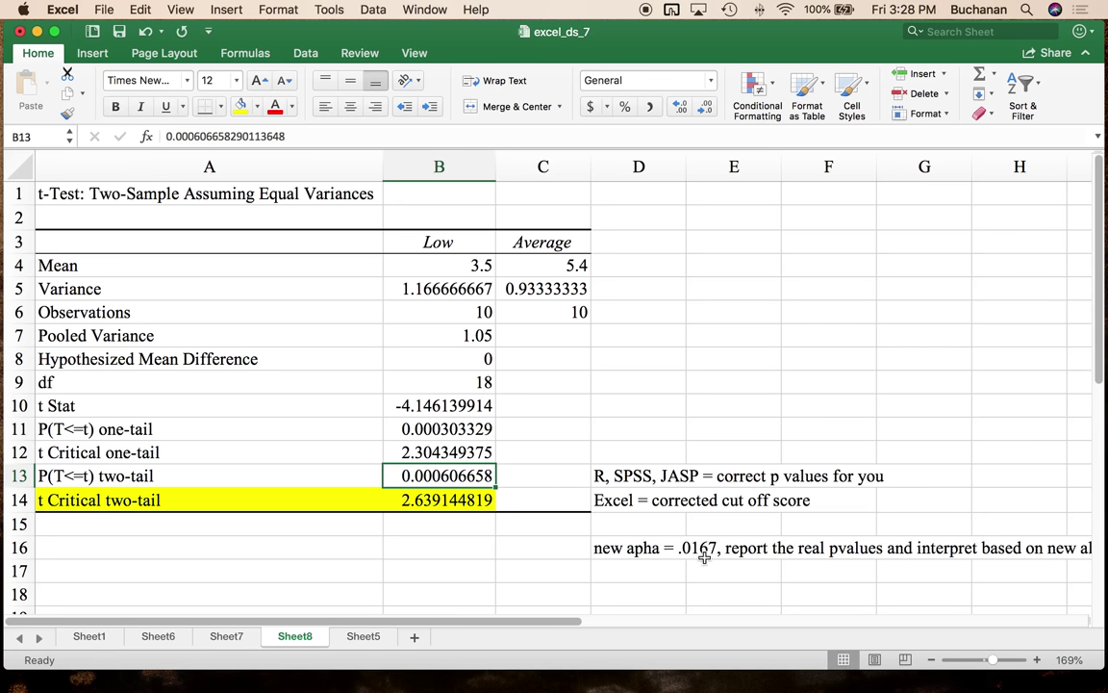
# Add a D17 note to interpret effect sizes as practical significance.
pyautogui.click(657, 570)
pyautogui.write('re')
pyautogui.press('BackSpace')
pyautogui.press('BackSpace')
pyautogui.write('interpret effect sizes are')
pyautogui.press('BackSpace')
pyautogui.press('BackSpace')
pyautogui.write('s pac')
pyautogui.press('BackSpace')
pyautogui.press('BackSpace')
pyautogui.write('ractical significance')
pyautogui.press('Return')
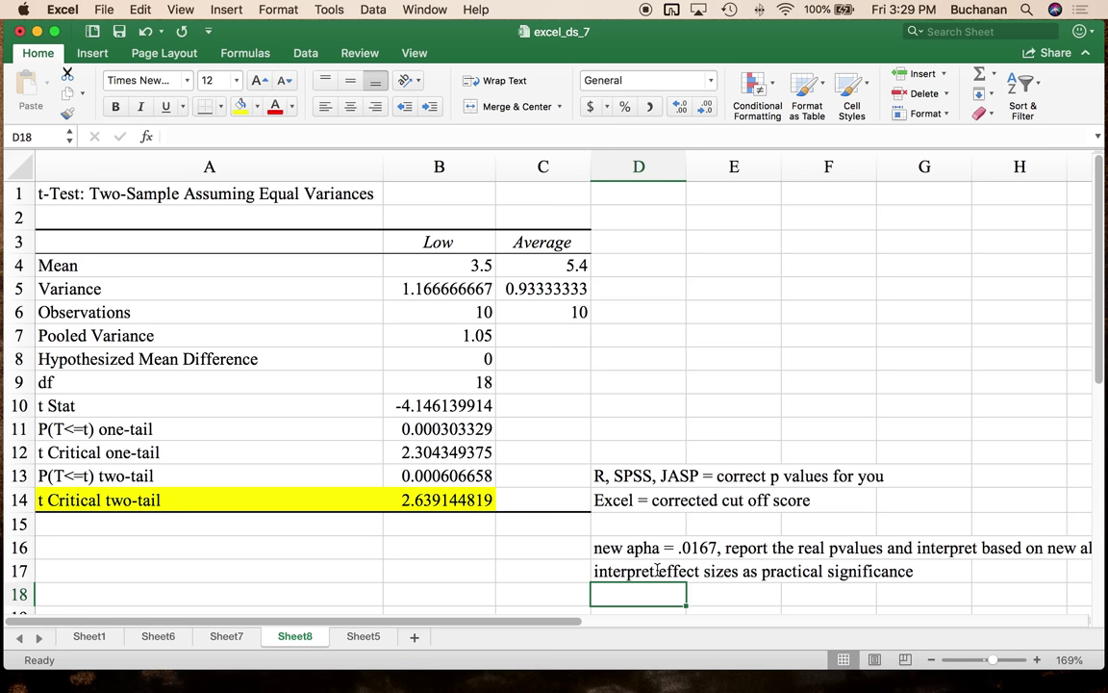
# On Sheet6, copy the Low, Average and High names with their means and SDs.
pyautogui.click(163, 639)
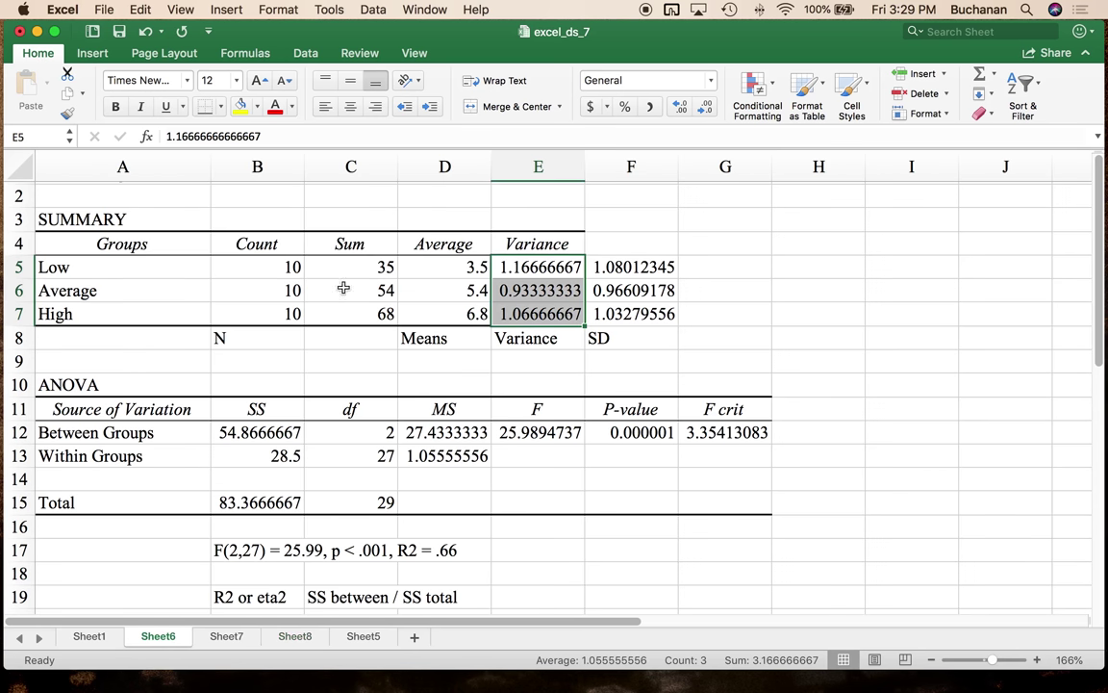
pyautogui.moveTo(448, 262); pyautogui.dragTo(445, 315)
pyautogui.moveTo(129, 272); pyautogui.dragTo(127, 315)
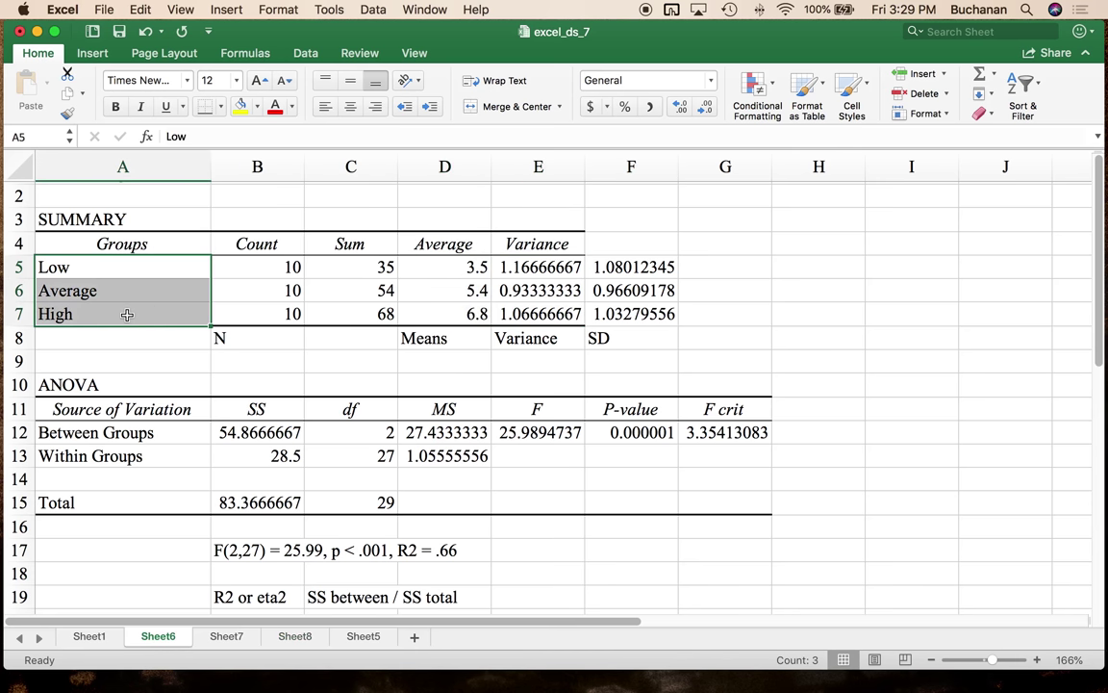
pyautogui.rightClick(510, 266)
pyautogui.click(278, 260)
pyautogui.moveTo(153, 272); pyautogui.dragTo(153, 308)
pyautogui.moveTo(510, 267); pyautogui.dragTo(508, 291)
pyautogui.click(103, 269)
pyautogui.moveTo(103, 268); pyautogui.dragTo(102, 289)
pyautogui.moveTo(437, 268); pyautogui.dragTo(435, 315)
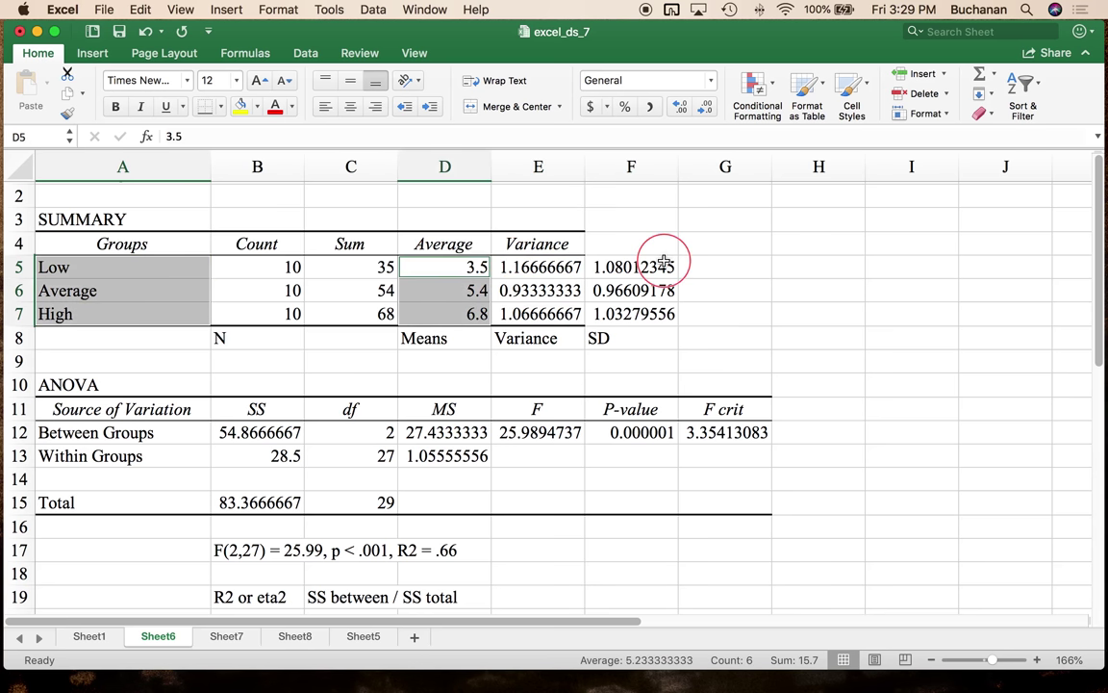
pyautogui.moveTo(664, 265); pyautogui.dragTo(661, 314)
pyautogui.press('super+c')
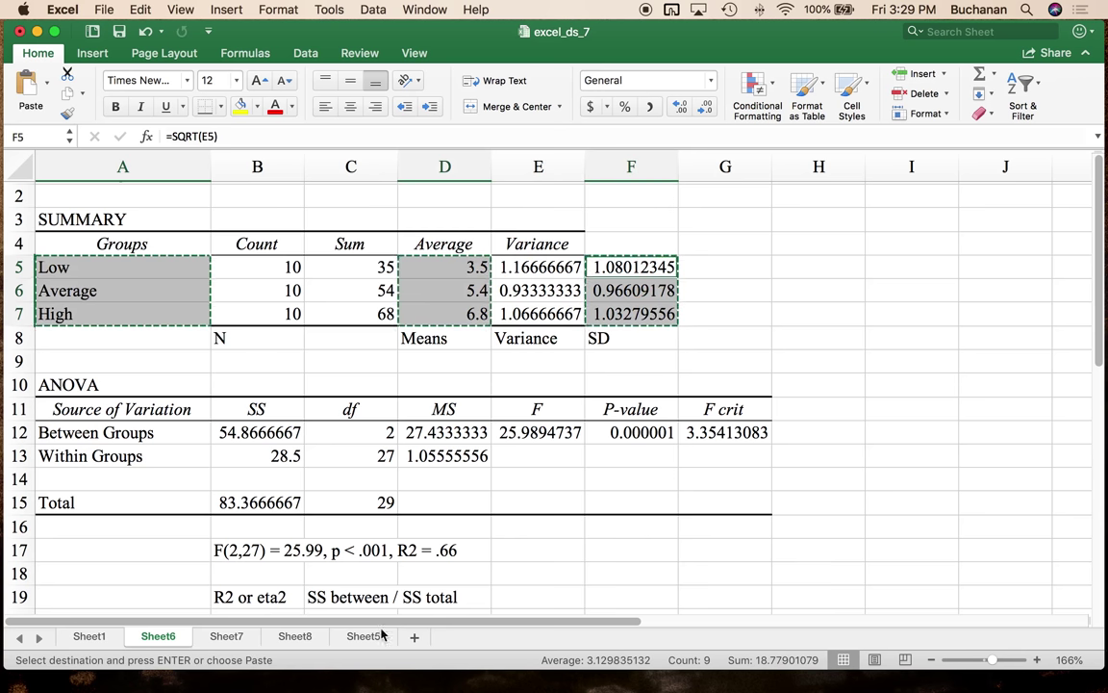
# Paste the copied group data into C8 of a new Sheet9.
pyautogui.click(415, 636)
pyautogui.click(168, 276)
pyautogui.press('super+v')
pyautogui.moveTo(287, 263)
pyautogui.mouseDown()
pyautogui.moveTo(284, 299)
pyautogui.moveTo(287, 265)
pyautogui.mouseUp()
# Head D7 'Means' and move the SD values down to start at D13.
pyautogui.click(225, 256)
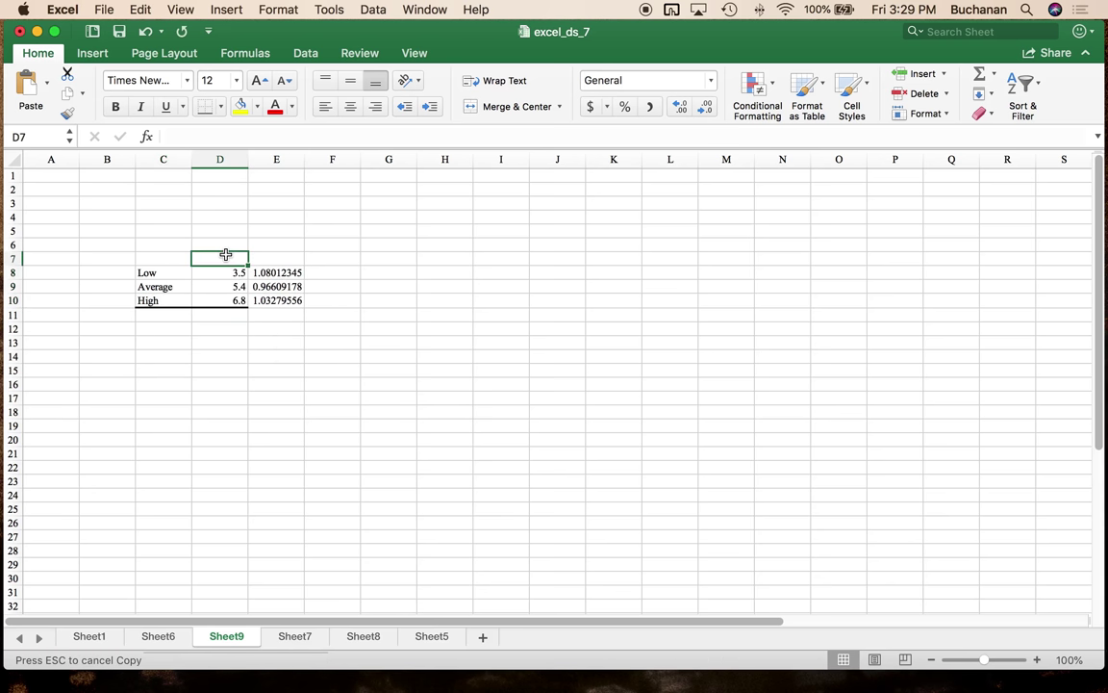
pyautogui.write('Means')
pyautogui.press('Return')
pyautogui.moveTo(275, 272); pyautogui.dragTo(277, 300)
pyautogui.press('super+c')
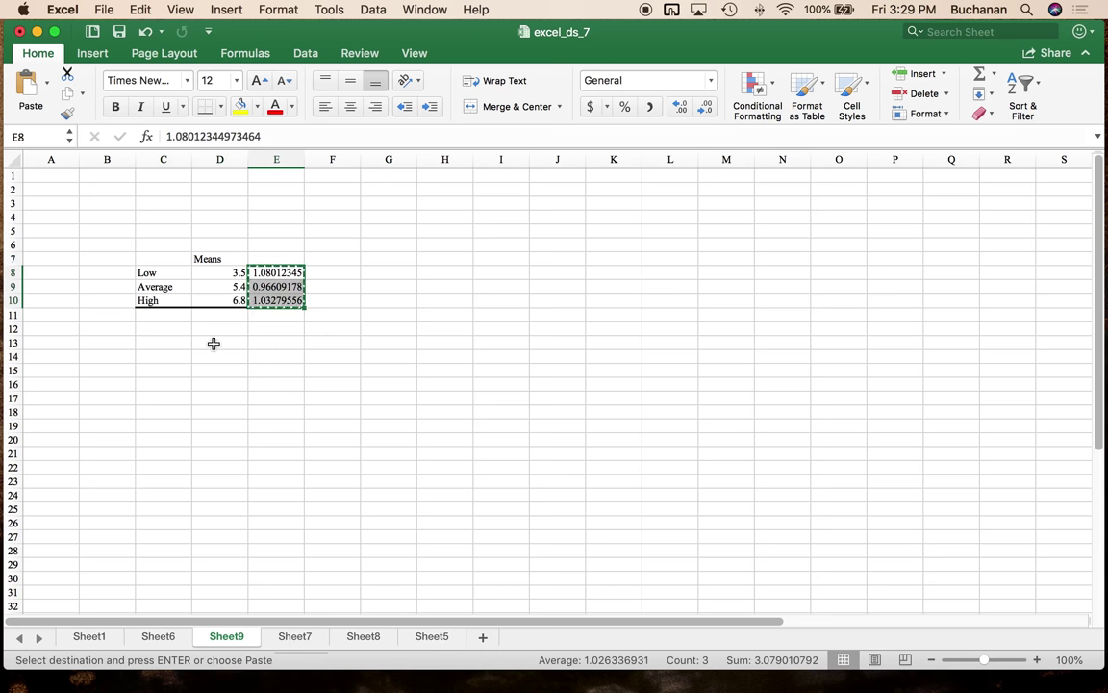
pyautogui.click(216, 342)
pyautogui.press('super+v')
# Copy the group labels to C13, head D12 'SDs', and zoom in to about 194%.
pyautogui.moveTo(151, 272); pyautogui.dragTo(154, 299)
pyautogui.press('super+c')
pyautogui.click(166, 340)
pyautogui.press('super+v')
pyautogui.click(215, 327)
pyautogui.write('SDs')
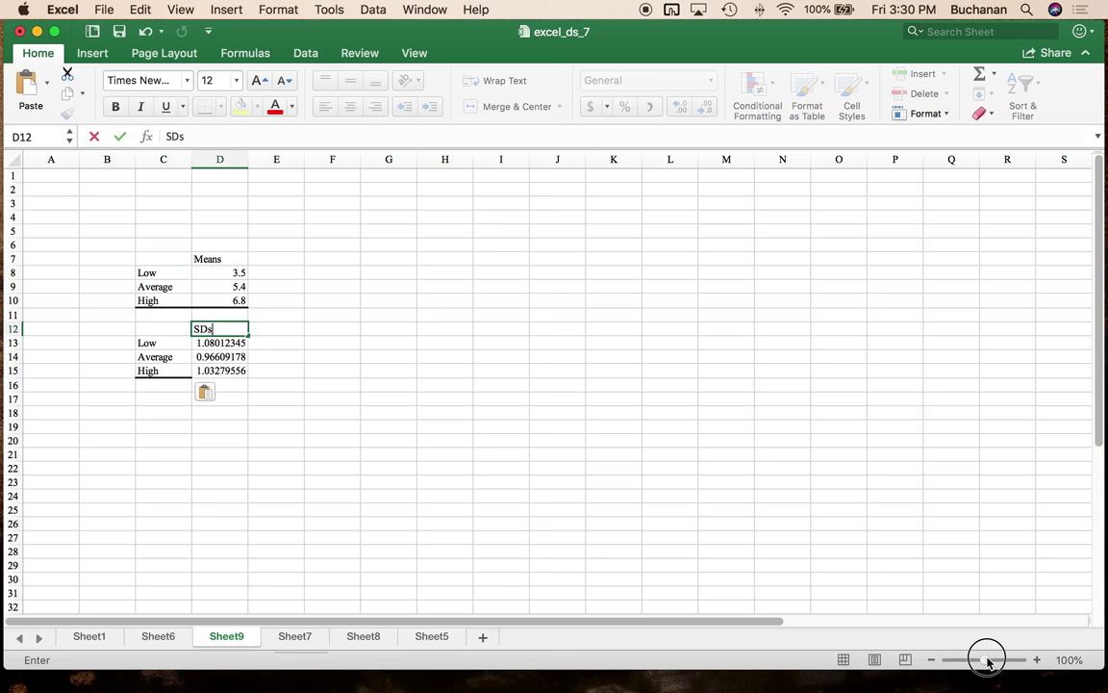
pyautogui.click(670, 398)
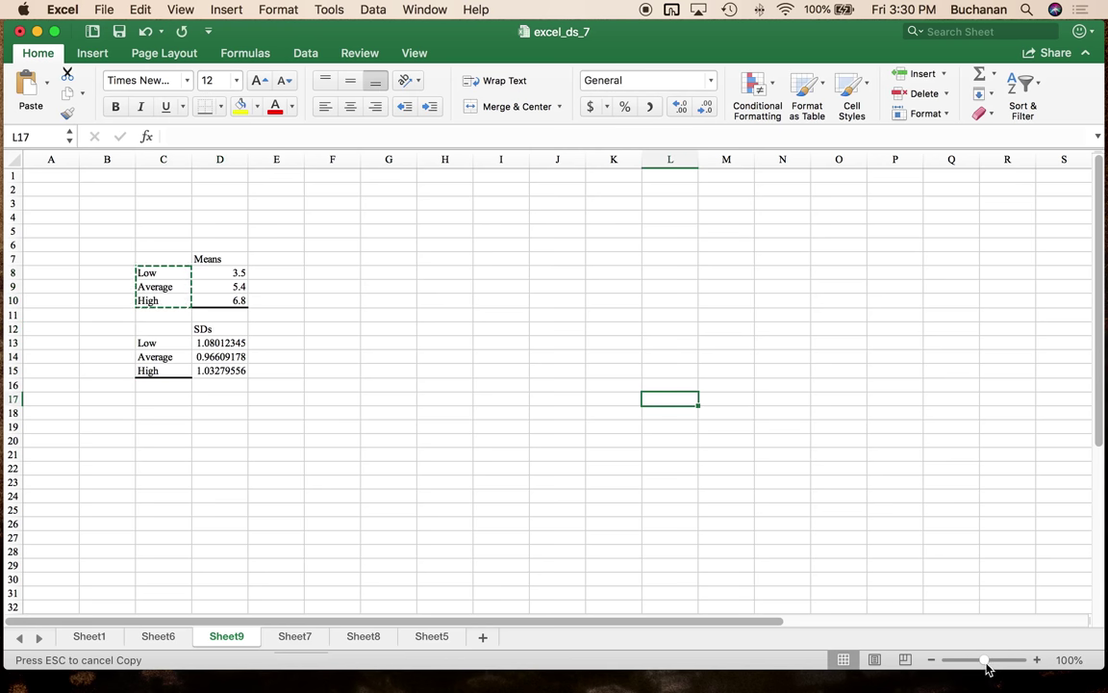
pyautogui.moveTo(983, 660); pyautogui.dragTo(998, 662)
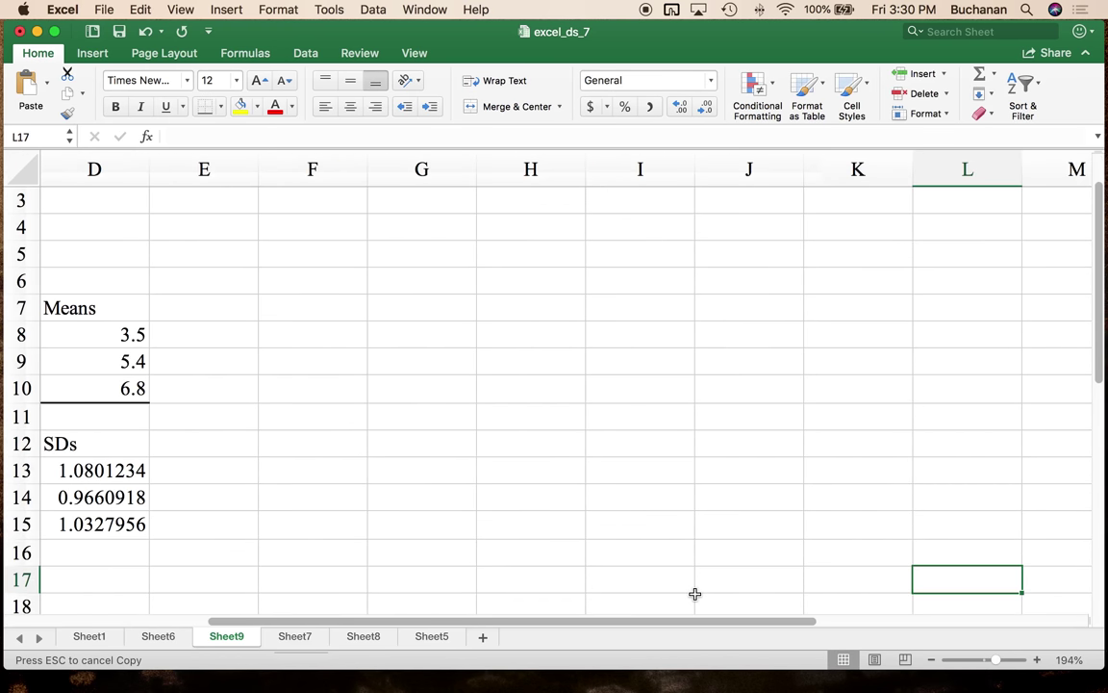
pyautogui.hscroll(-3, 235, 413)
pyautogui.hscroll(-3, 235, 414)
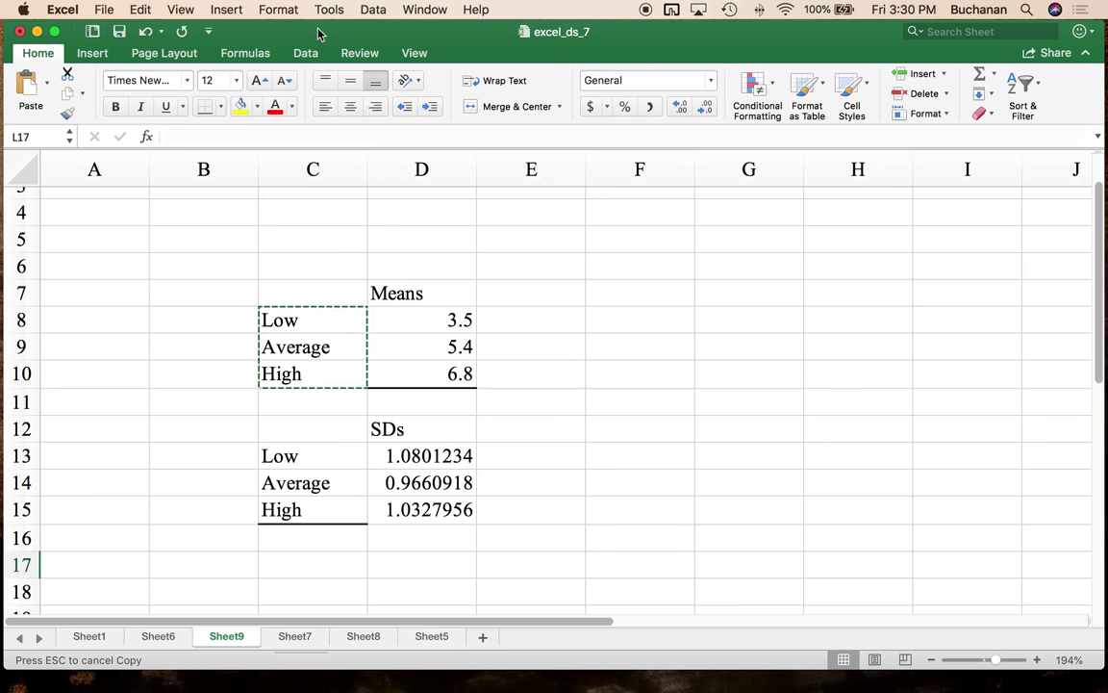
# Chart C7:D10 as a clustered column chart, move it beside the data, and delete its title.
pyautogui.click(102, 57)
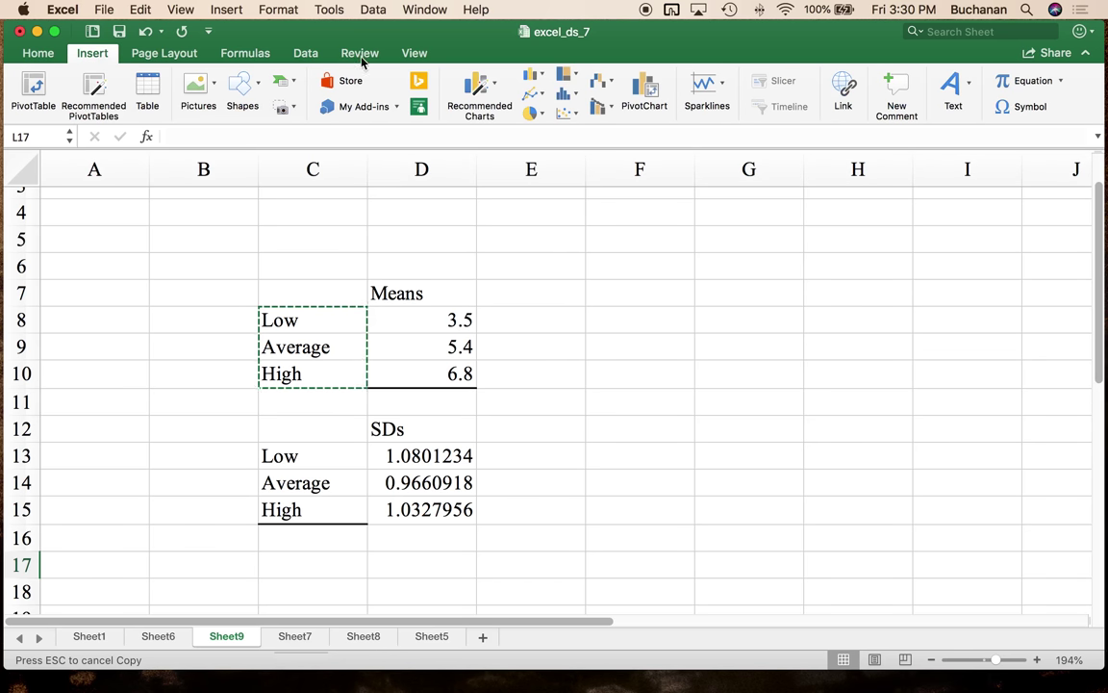
pyautogui.moveTo(322, 290); pyautogui.dragTo(438, 364)
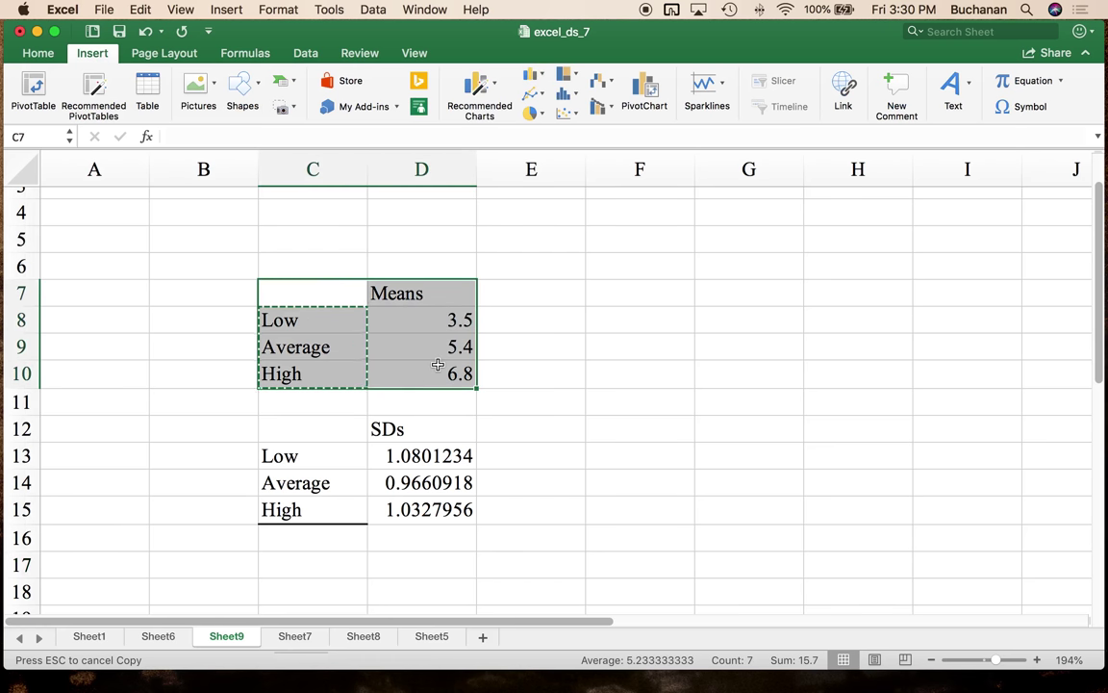
pyautogui.click(530, 74)
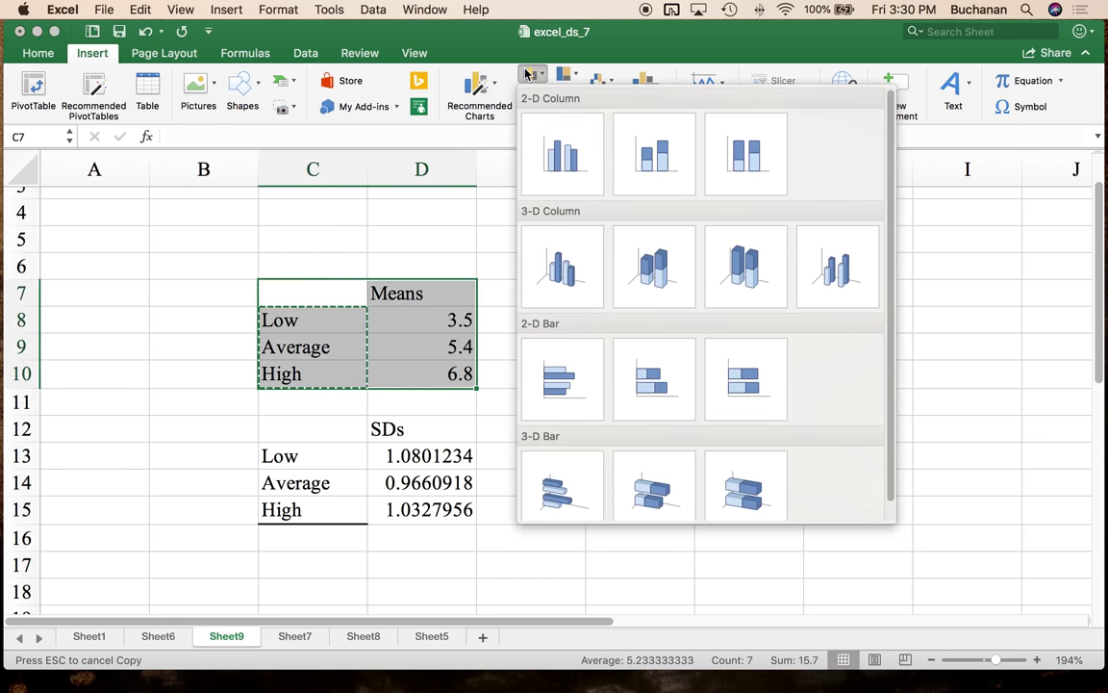
pyautogui.click(557, 185)
pyautogui.hscroll(3, 645, 423)
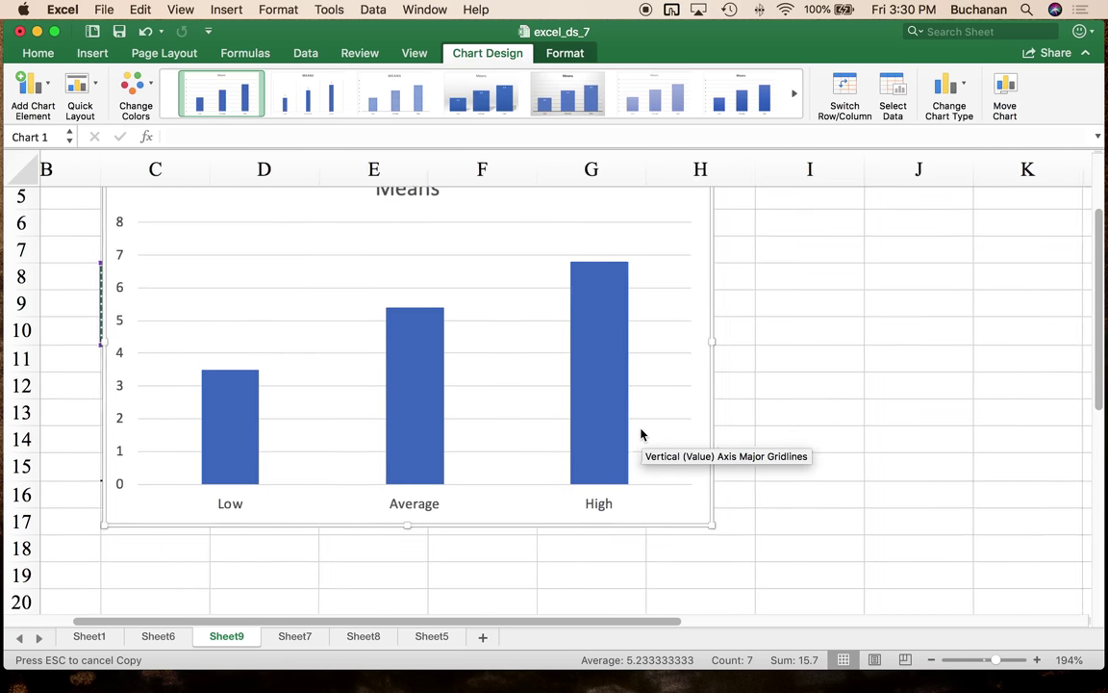
pyautogui.scroll(2, 641, 433)
pyautogui.moveTo(534, 265); pyautogui.dragTo(804, 240)
pyautogui.click(651, 257)
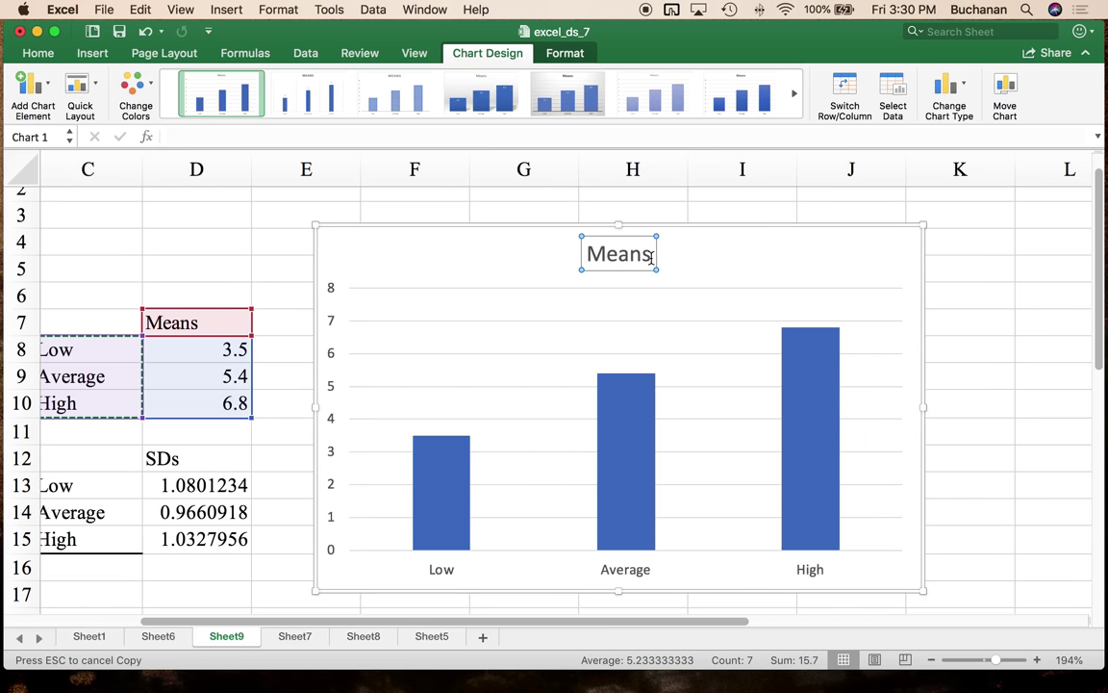
pyautogui.press('Delete')
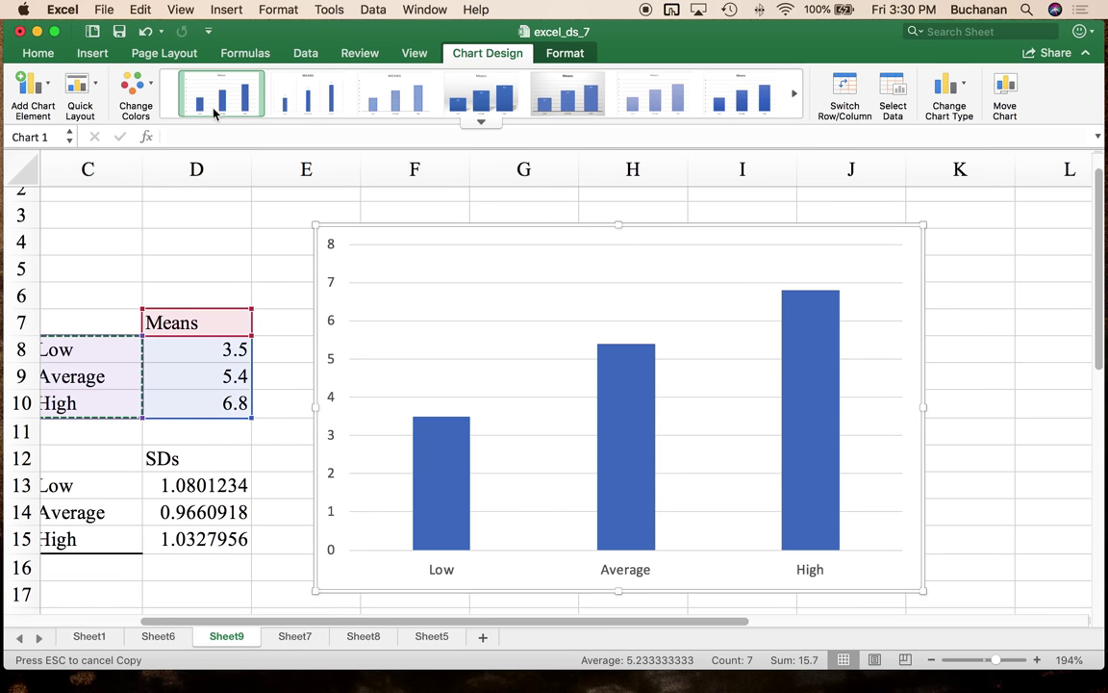
# Add primary horizontal and vertical axis titles to the chart.
pyautogui.click(27, 91)
pyautogui.moveTo(65, 114)
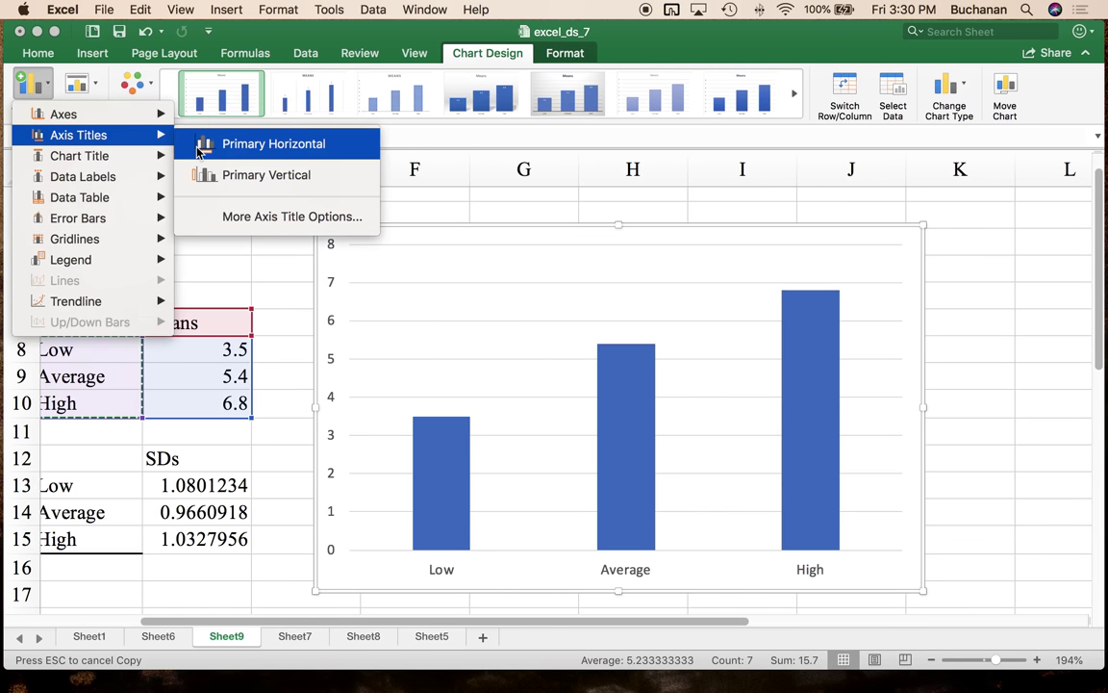
pyautogui.click(38, 94)
pyautogui.click(42, 99)
pyautogui.moveTo(77, 134)
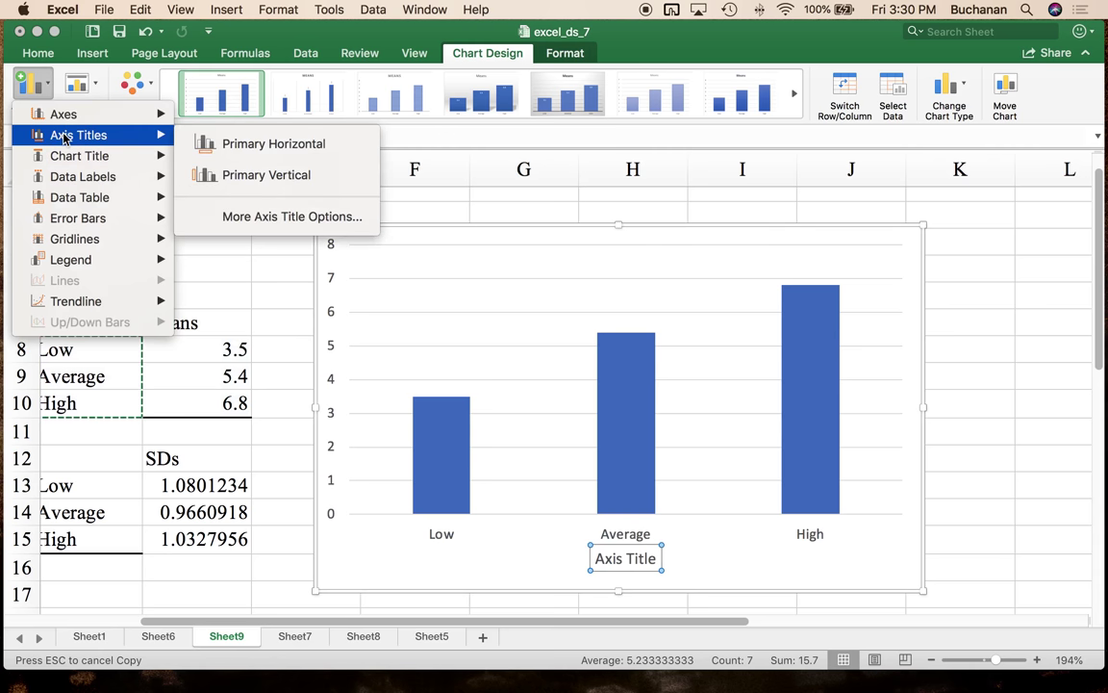
pyautogui.click(231, 175)
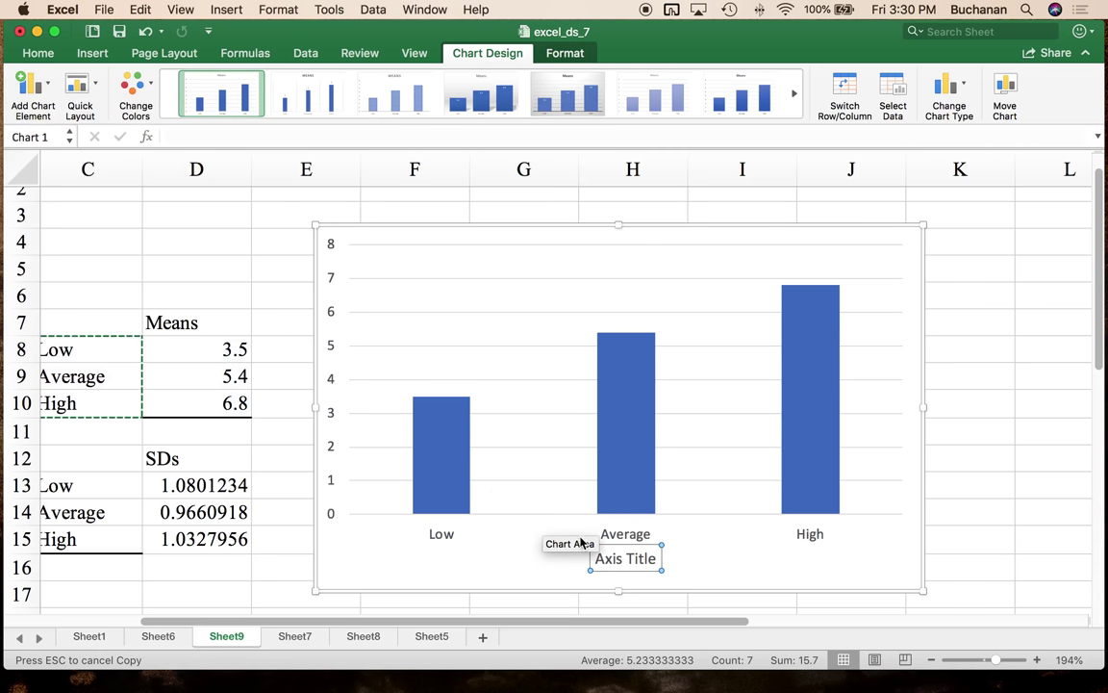
# Retitle the horizontal axis 'Number of Snow Days'.
pyautogui.click(643, 560)
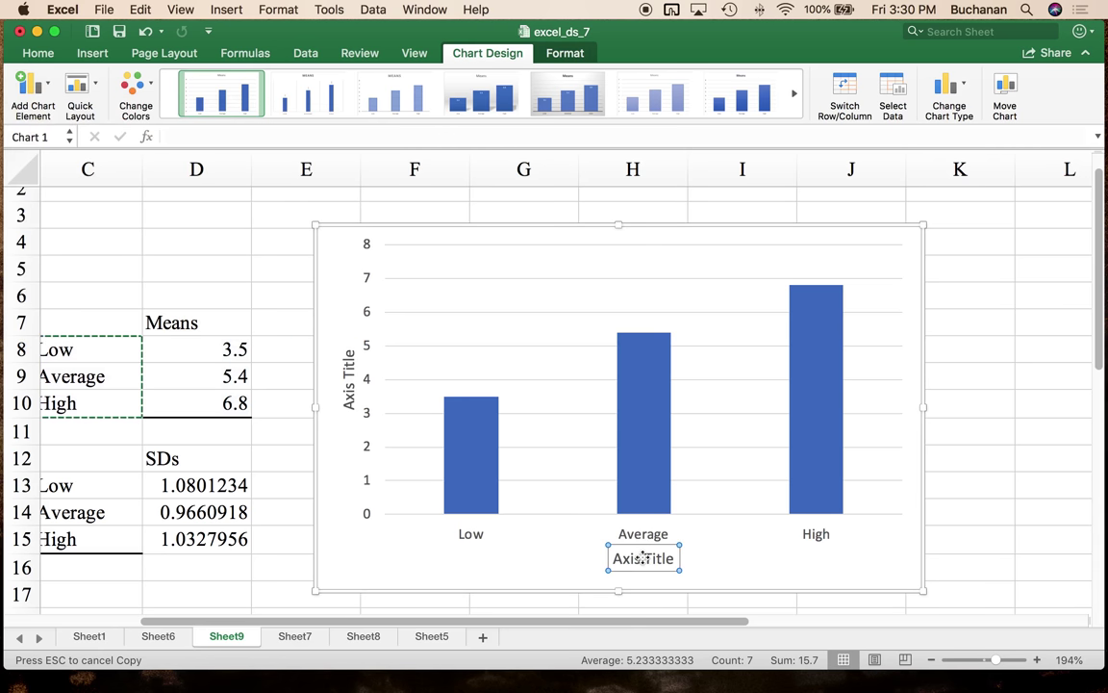
pyautogui.doubleClick(644, 557)
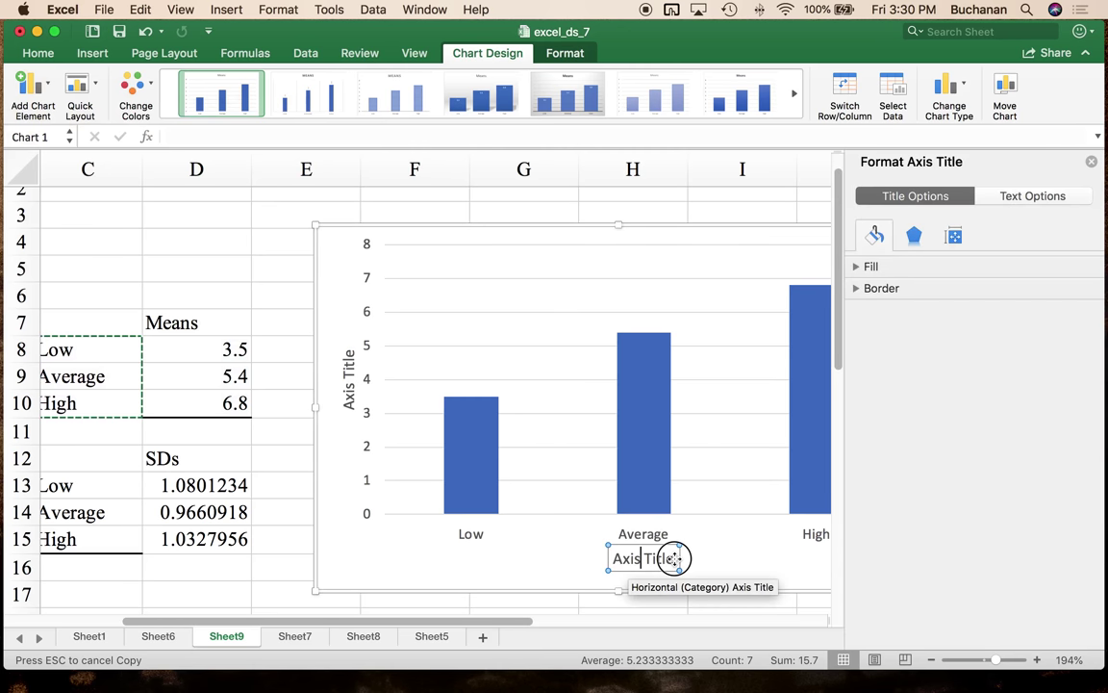
pyautogui.moveTo(678, 559); pyautogui.dragTo(607, 559)
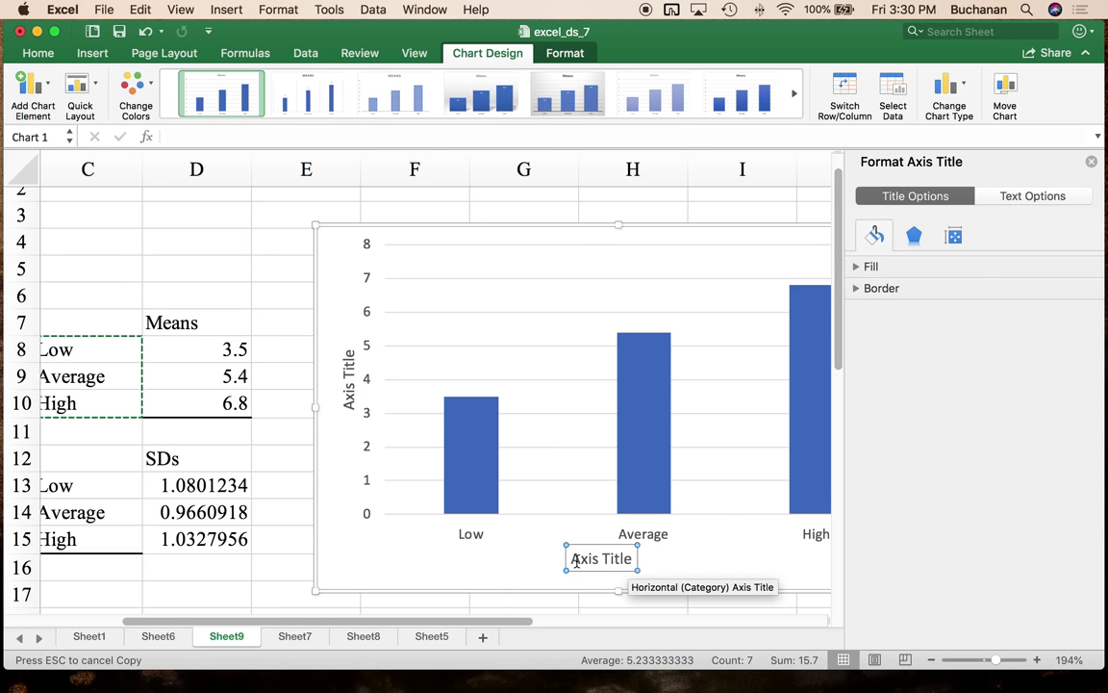
pyautogui.press('super+z')
pyautogui.doubleClick(630, 559)
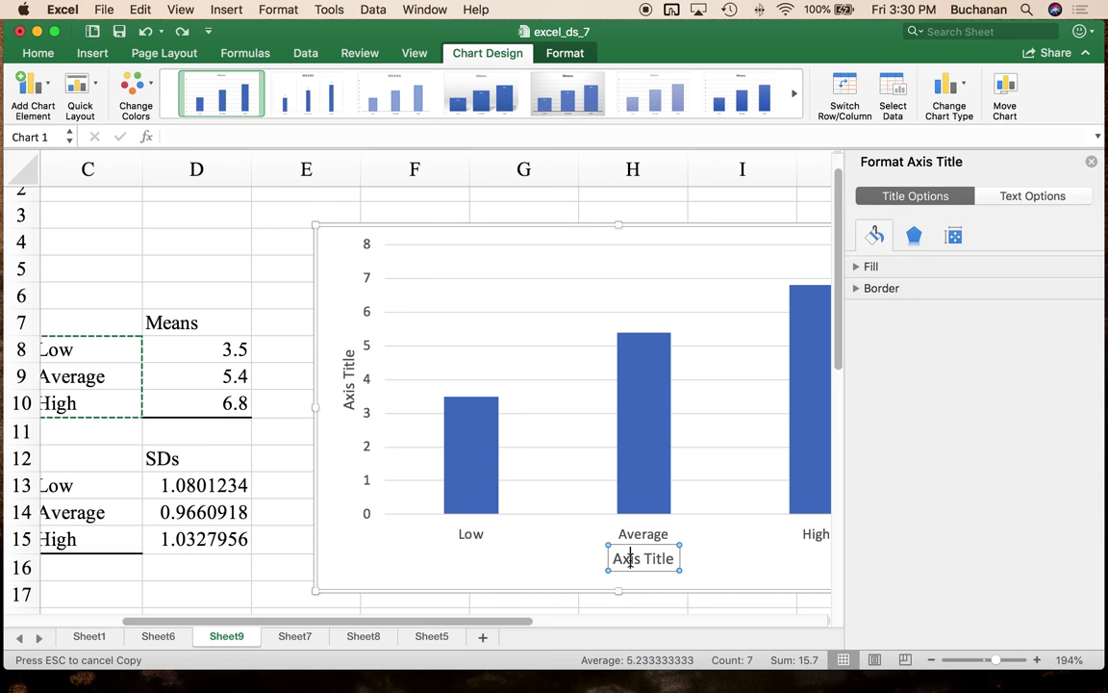
pyautogui.tripleClick(630, 560)
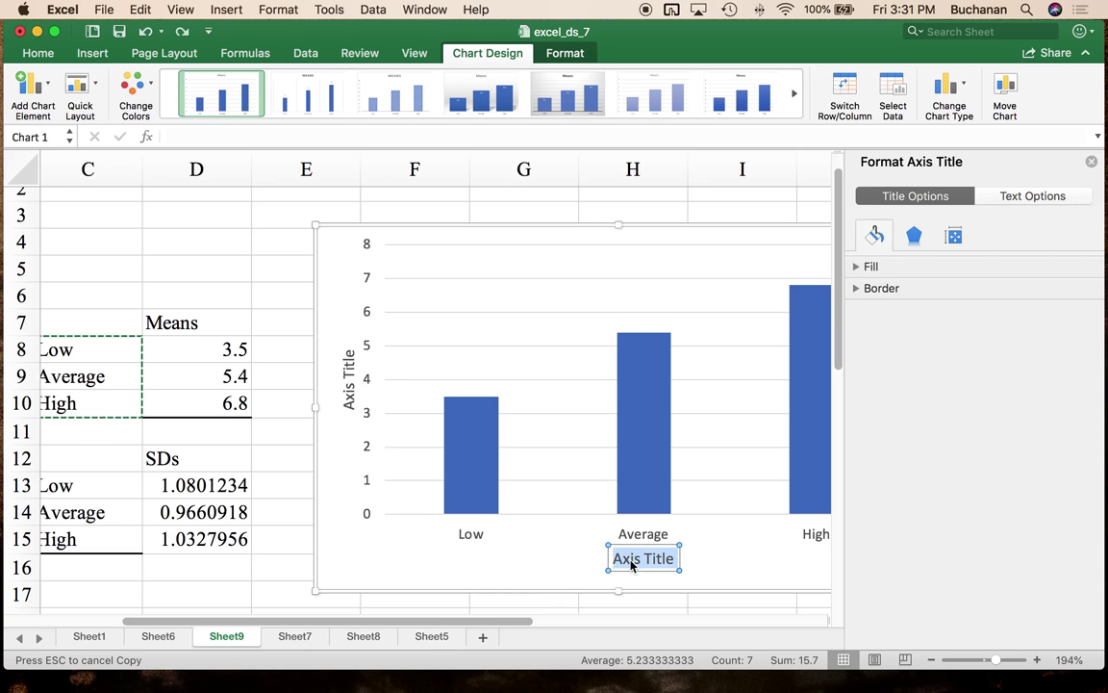
pyautogui.write('N')
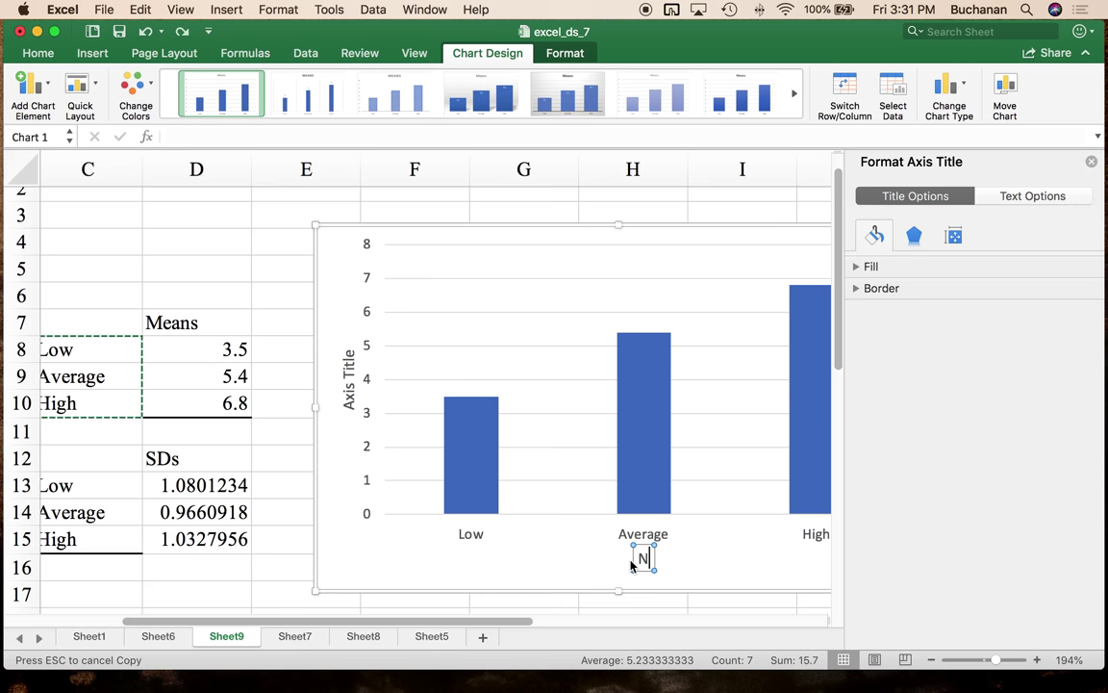
pyautogui.write('um')
pyautogui.write(' o')
pyautogui.write('ber of Snow')
pyautogui.write(' Days')
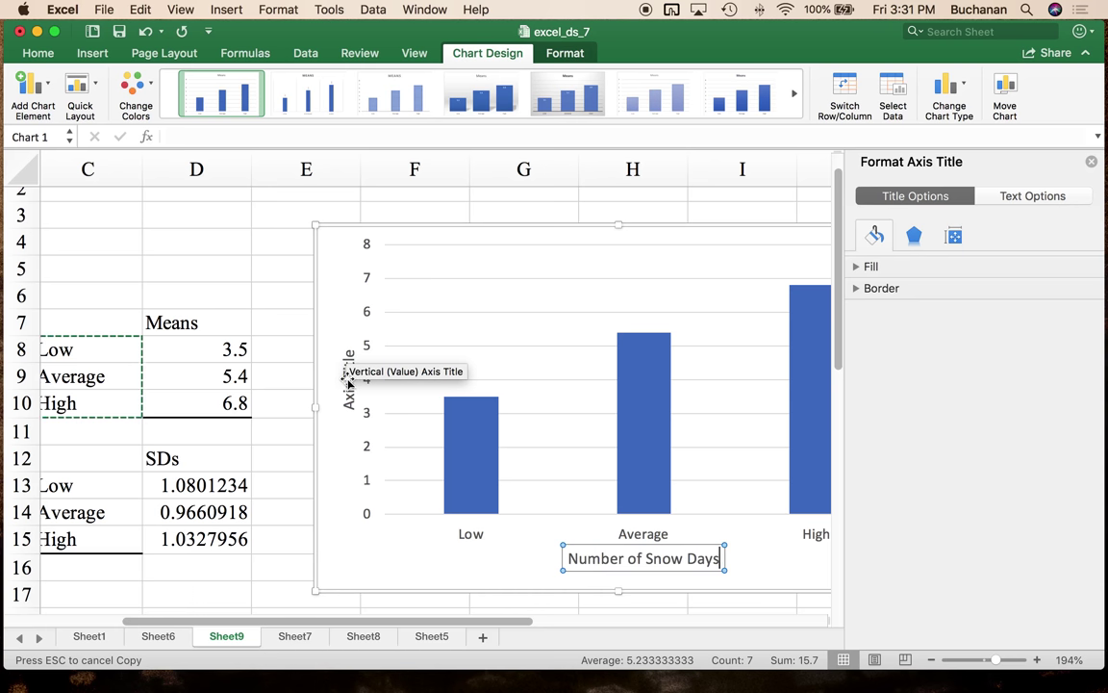
# Retitle the vertical axis 'Anxiety in May of Teachers'.
pyautogui.click(349, 363)
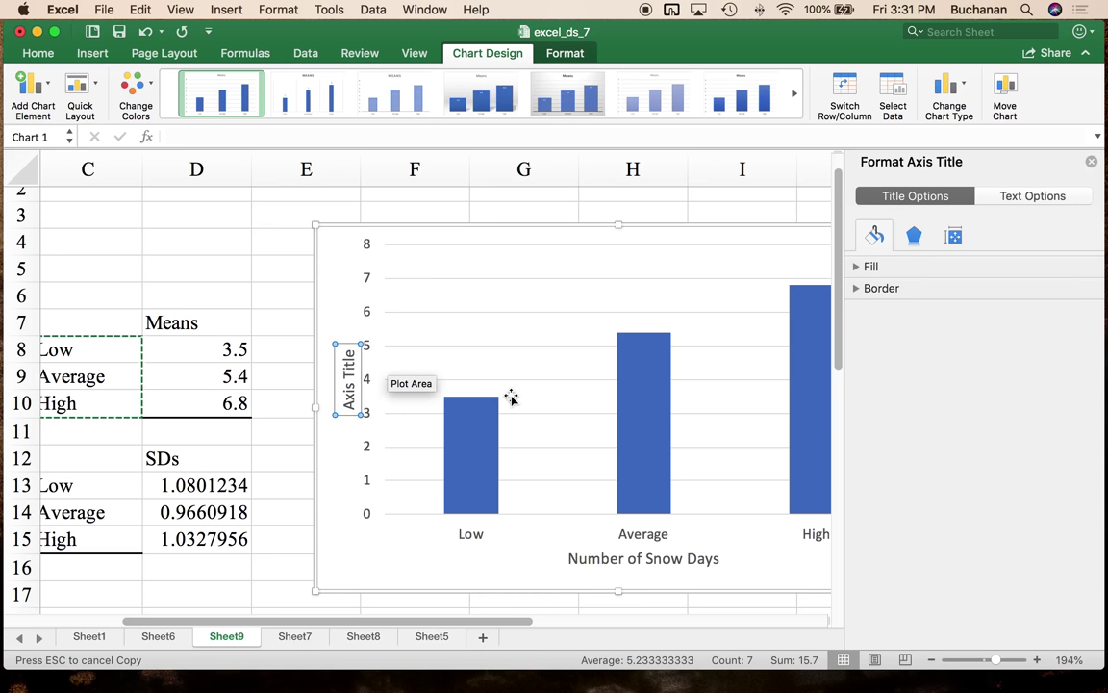
pyautogui.press('BackSpace')
pyautogui.press('BackSpace')
pyautogui.press('BackSpace')
pyautogui.press('BackSpace')
pyautogui.press('BackSpace')
pyautogui.press('BackSpace')
pyautogui.press('BackSpace')
pyautogui.press('BackSpace')
pyautogui.write('Anxiety in May of')
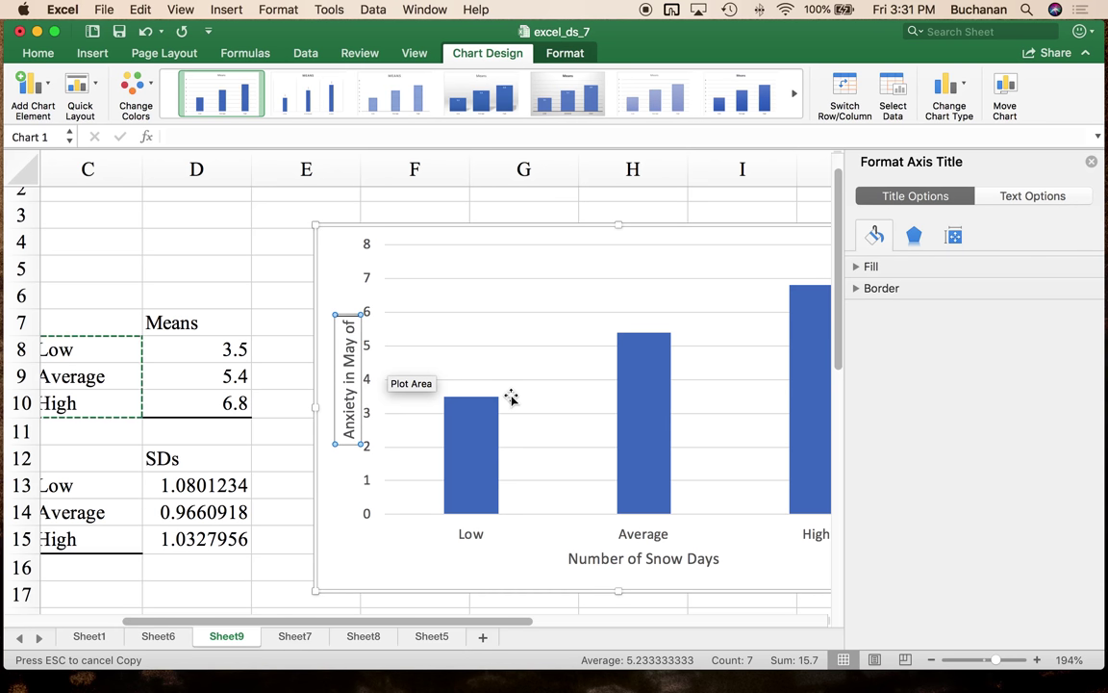
pyautogui.write(' t')
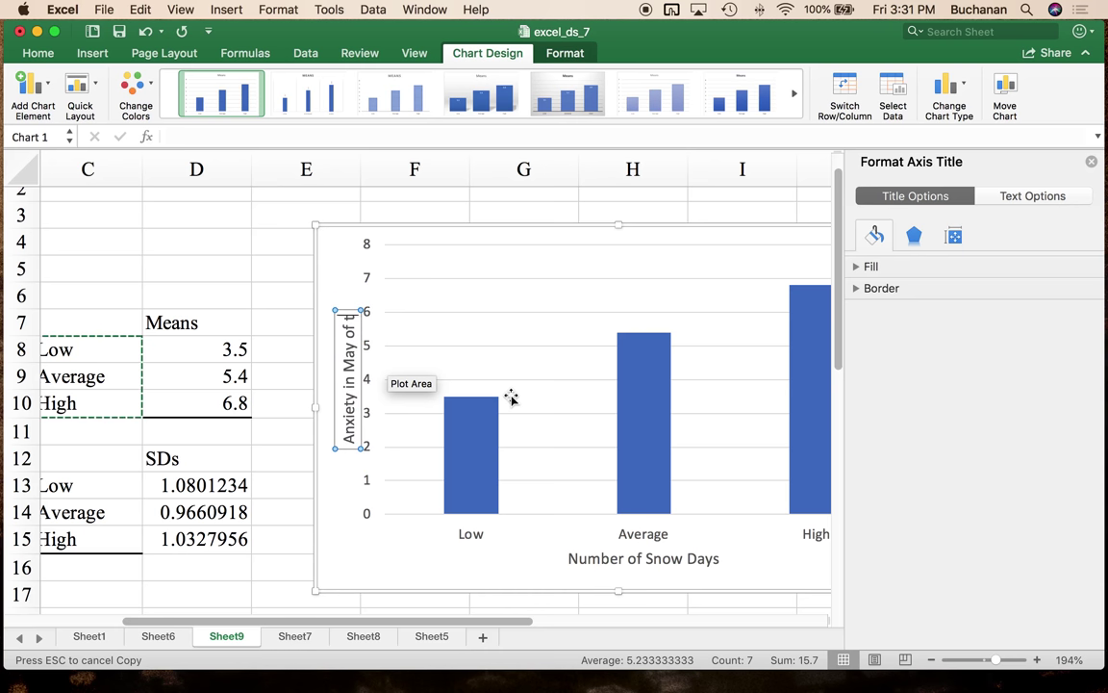
pyautogui.write('eacher')
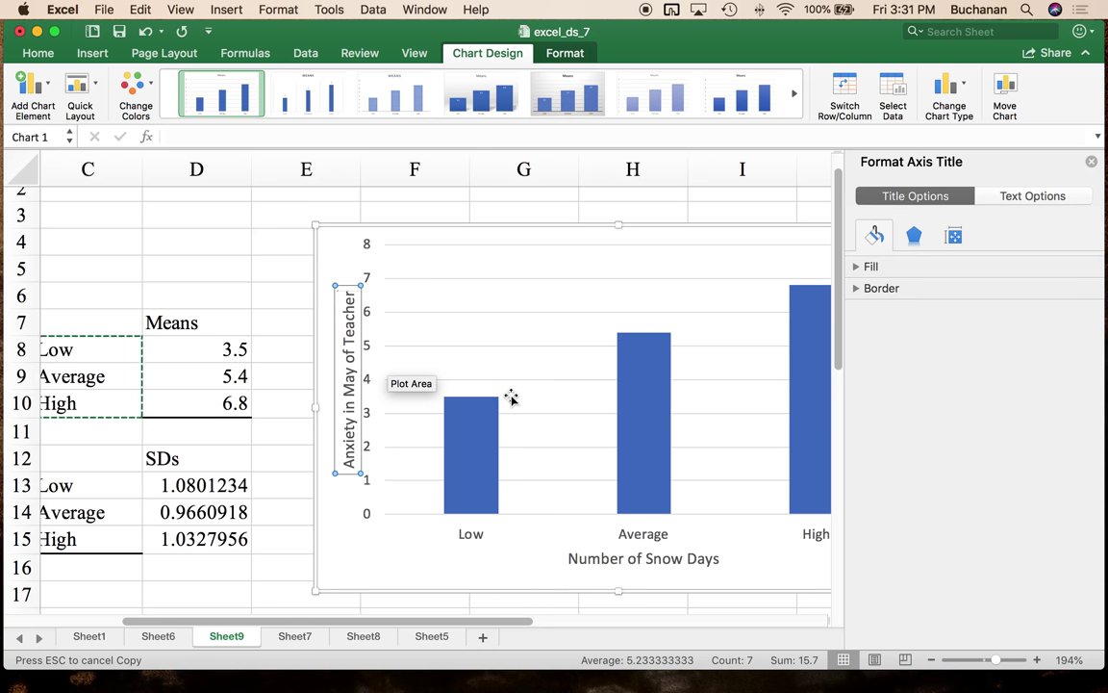
pyautogui.write('s')
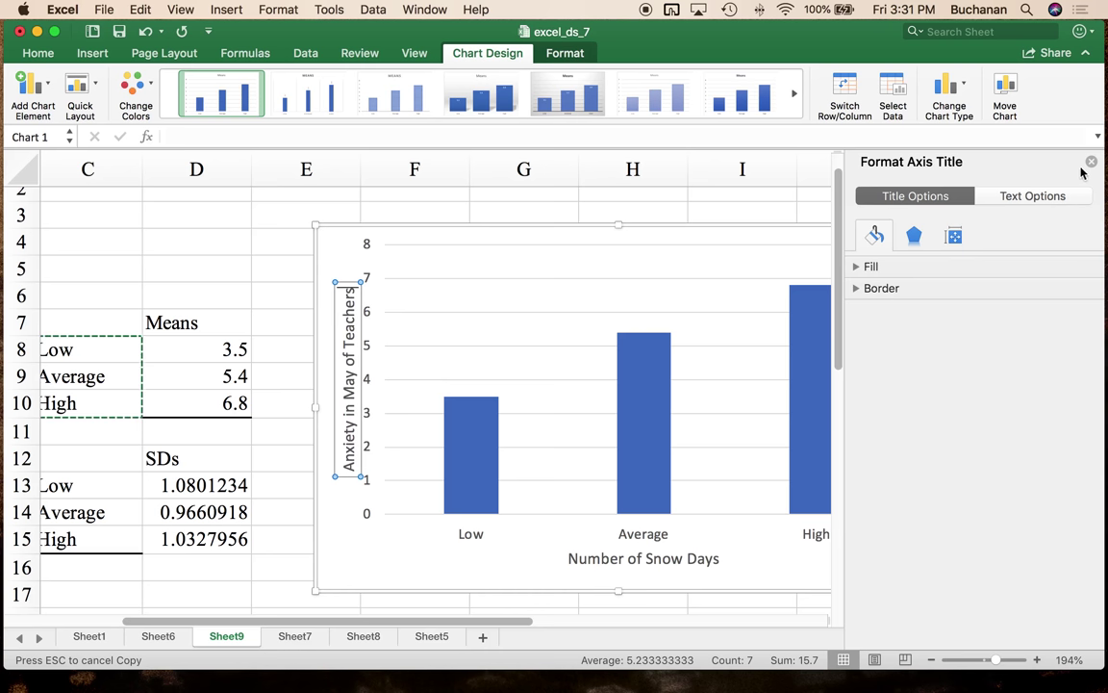
pyautogui.click(1090, 161)
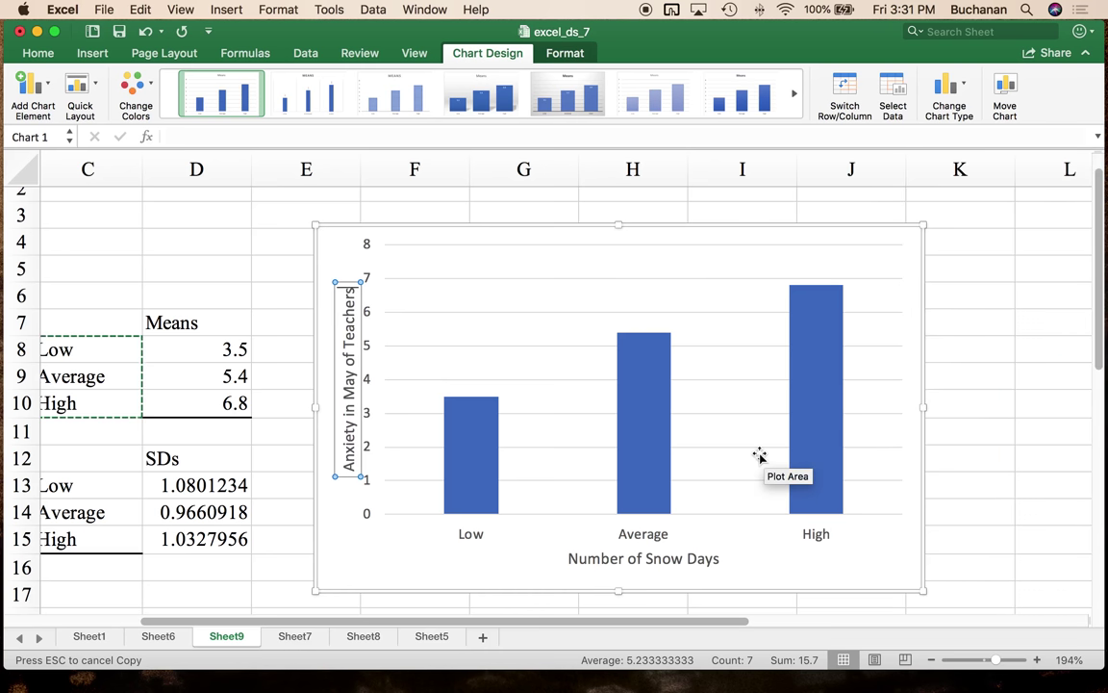
pyautogui.click(528, 565)
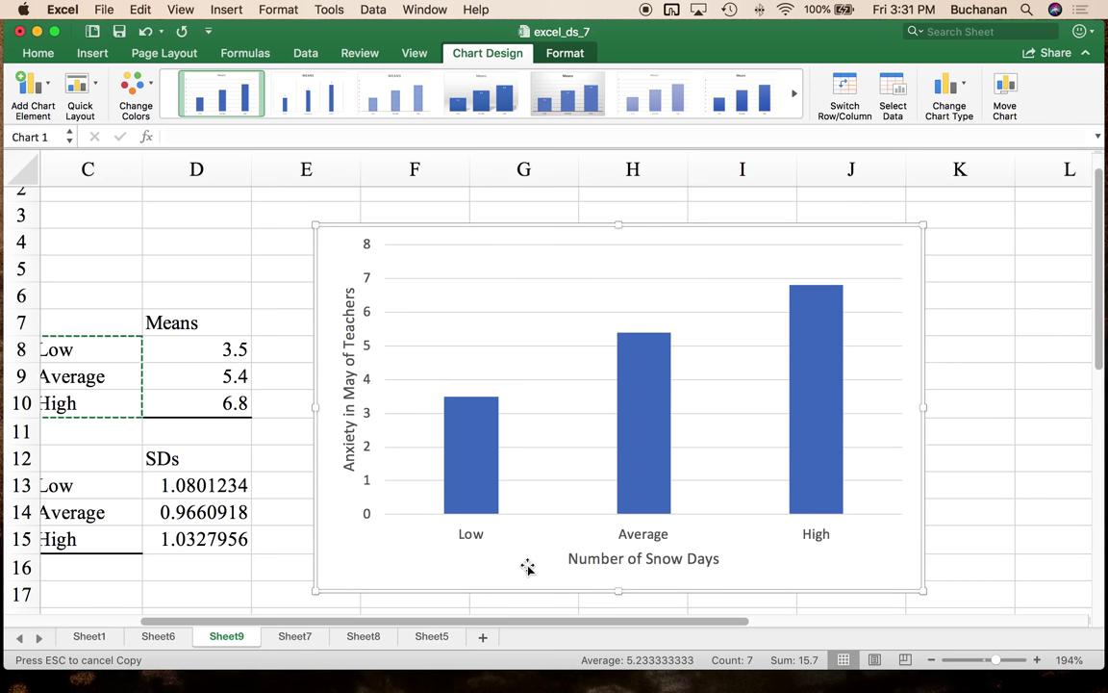
pyautogui.moveTo(496, 501)
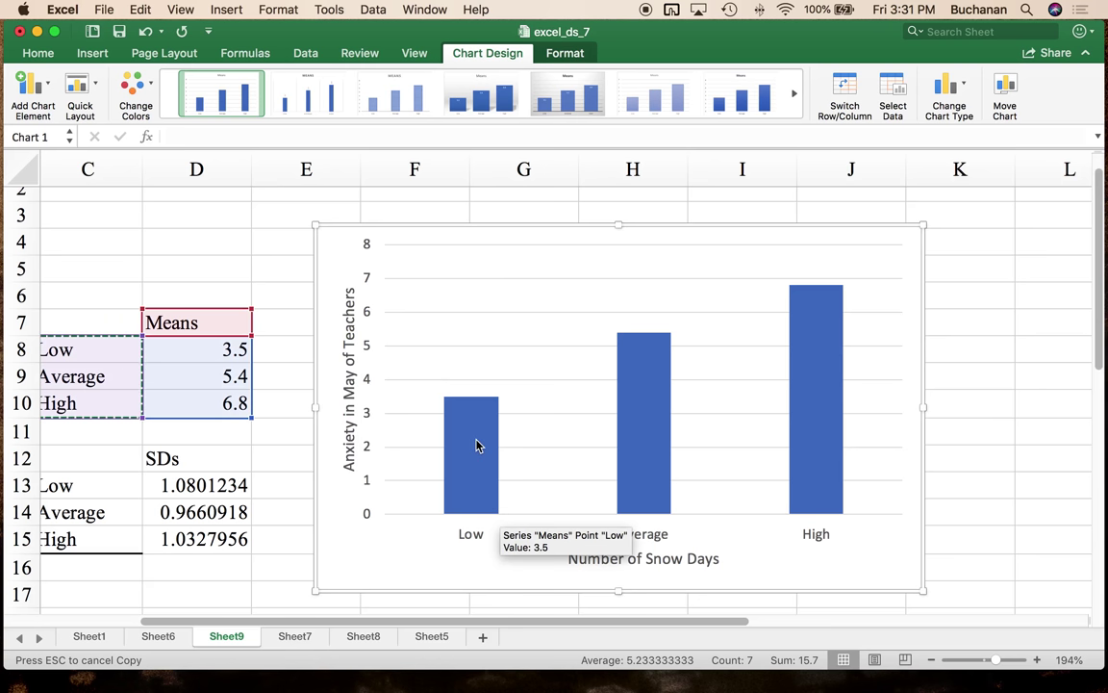
# In Format Axis for the vertical axis, set bounds minimum 1 and maximum 9.
pyautogui.click(364, 517)
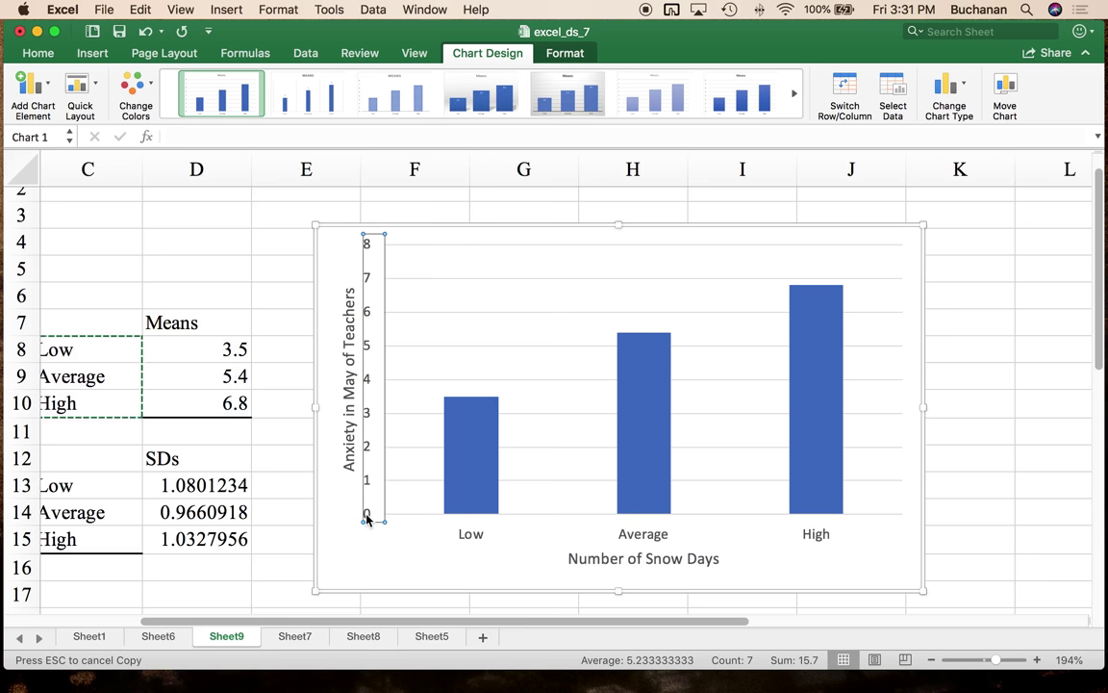
pyautogui.click(371, 426)
pyautogui.doubleClick(372, 427)
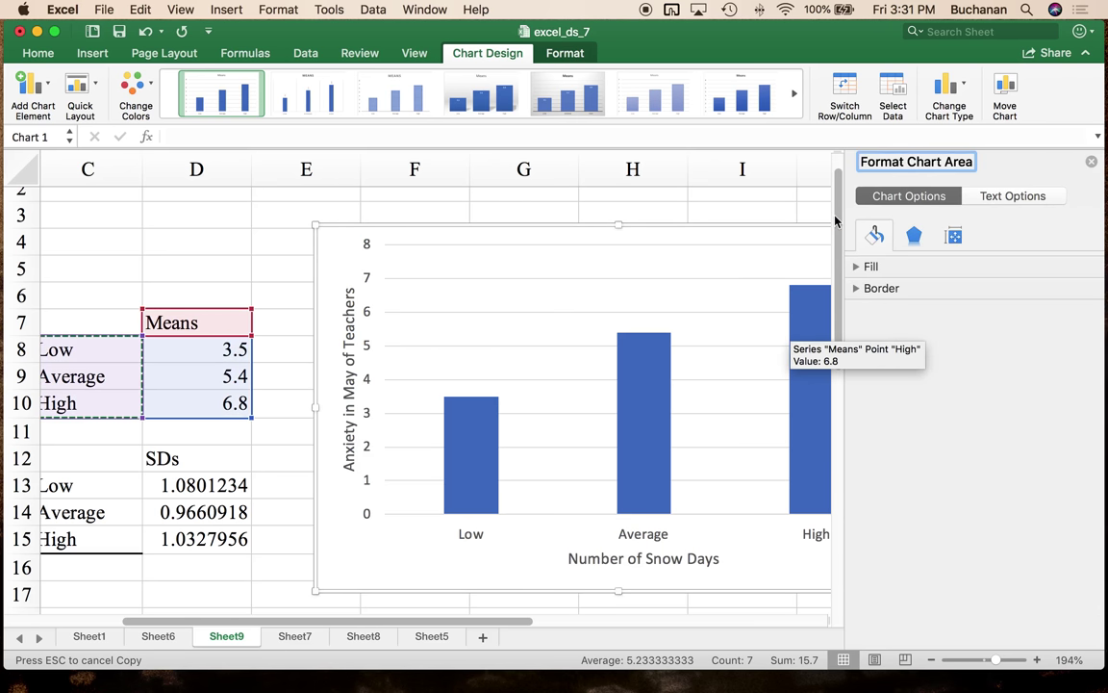
pyautogui.click(369, 313)
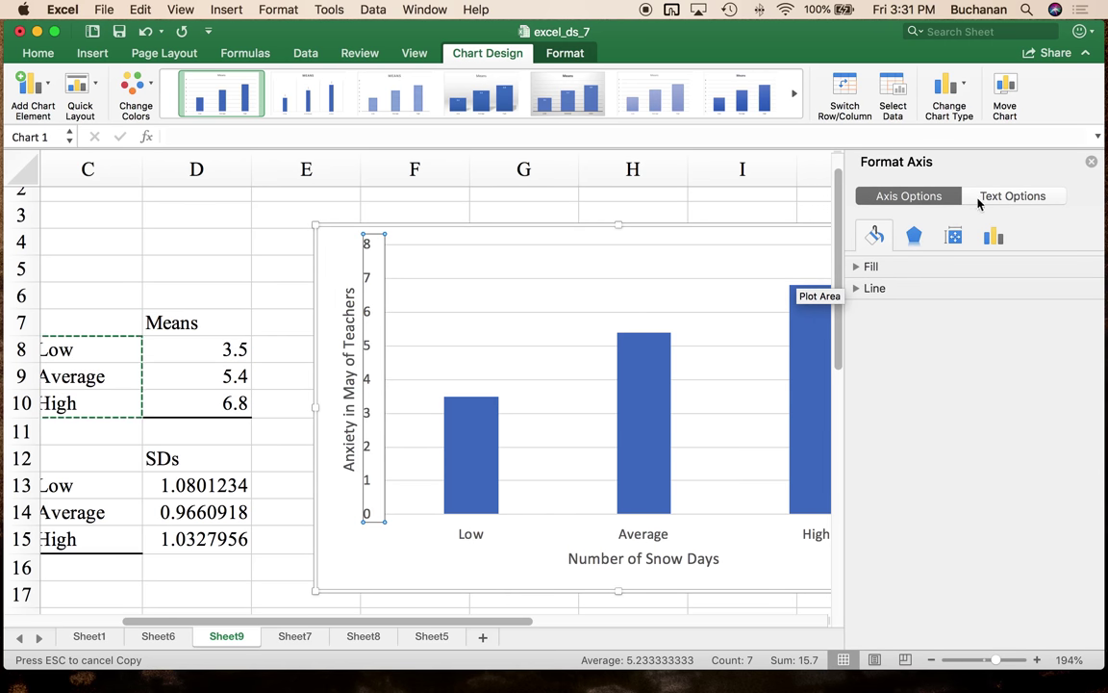
pyautogui.click(985, 199)
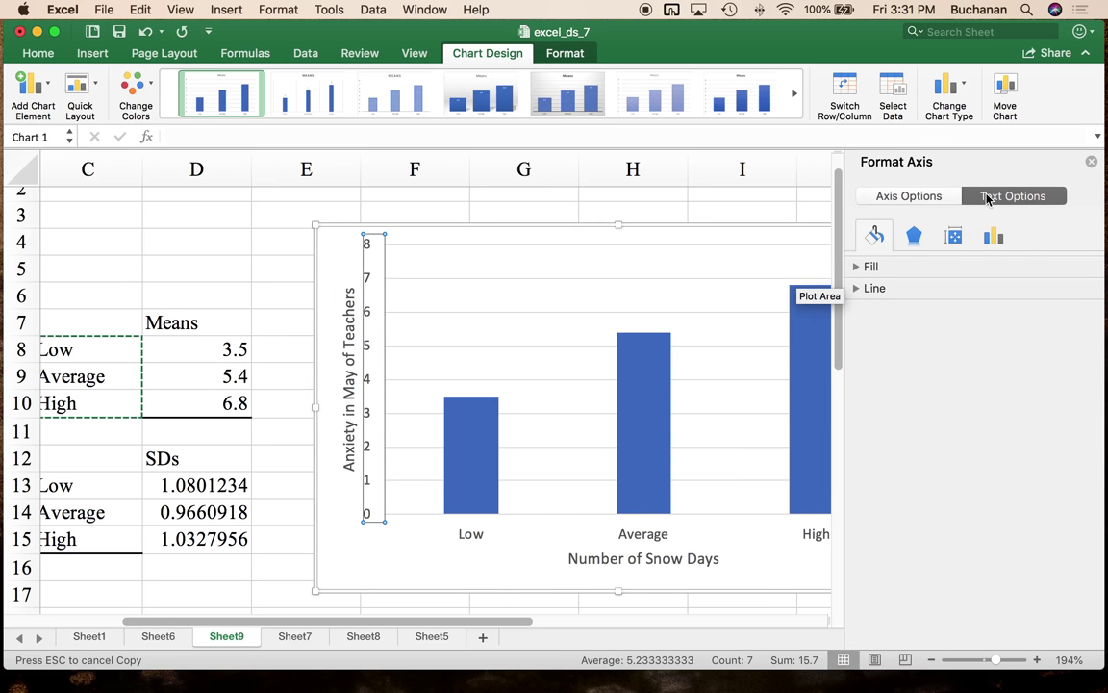
pyautogui.click(868, 200)
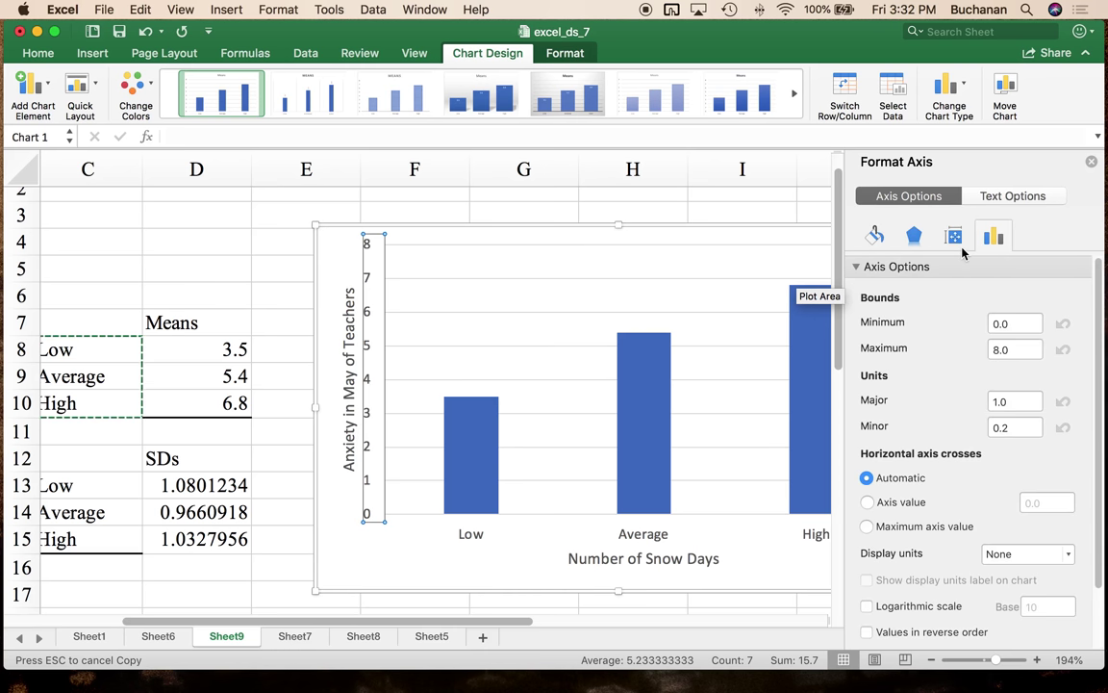
pyautogui.click(1012, 325)
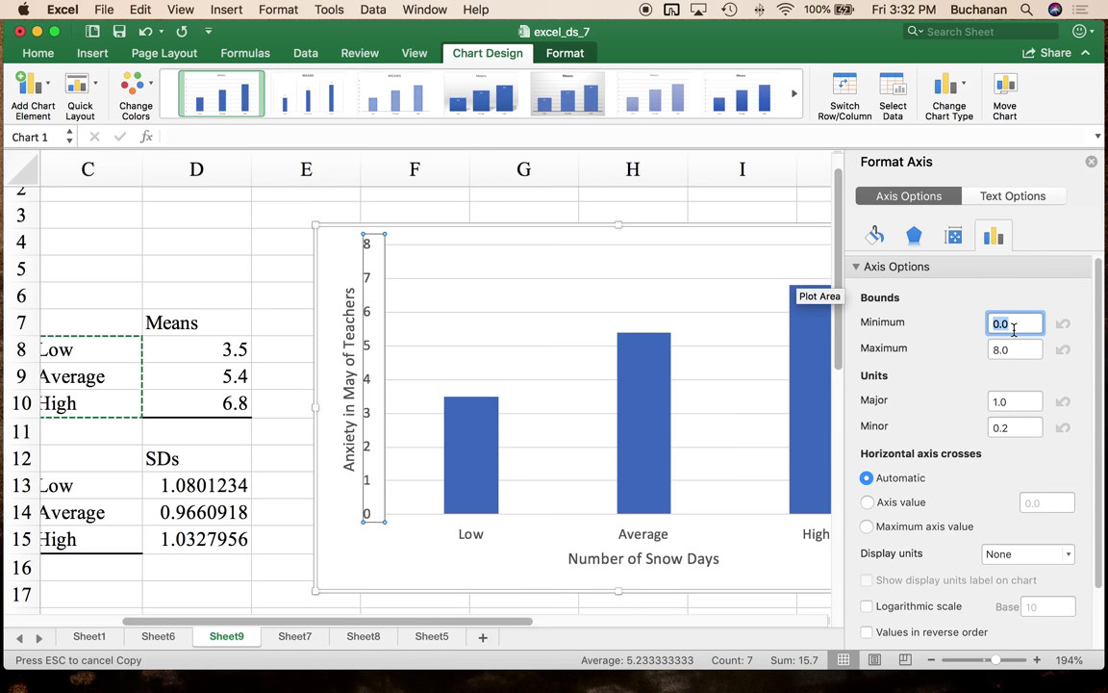
pyautogui.write('1')
pyautogui.press('Tab')
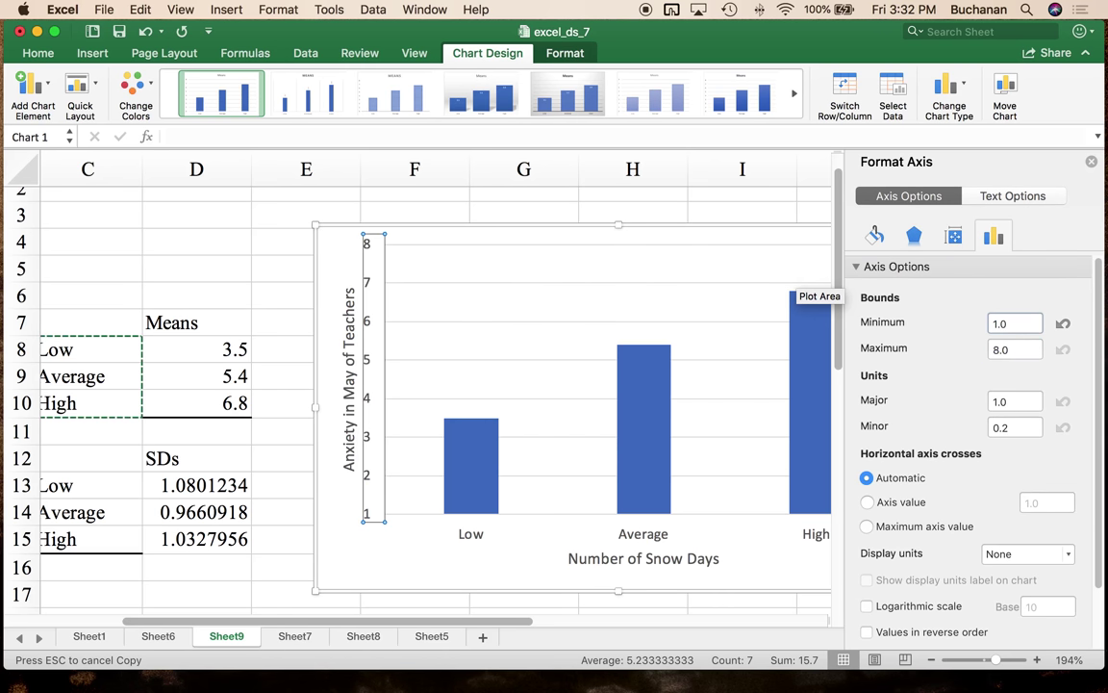
pyautogui.click(1033, 352)
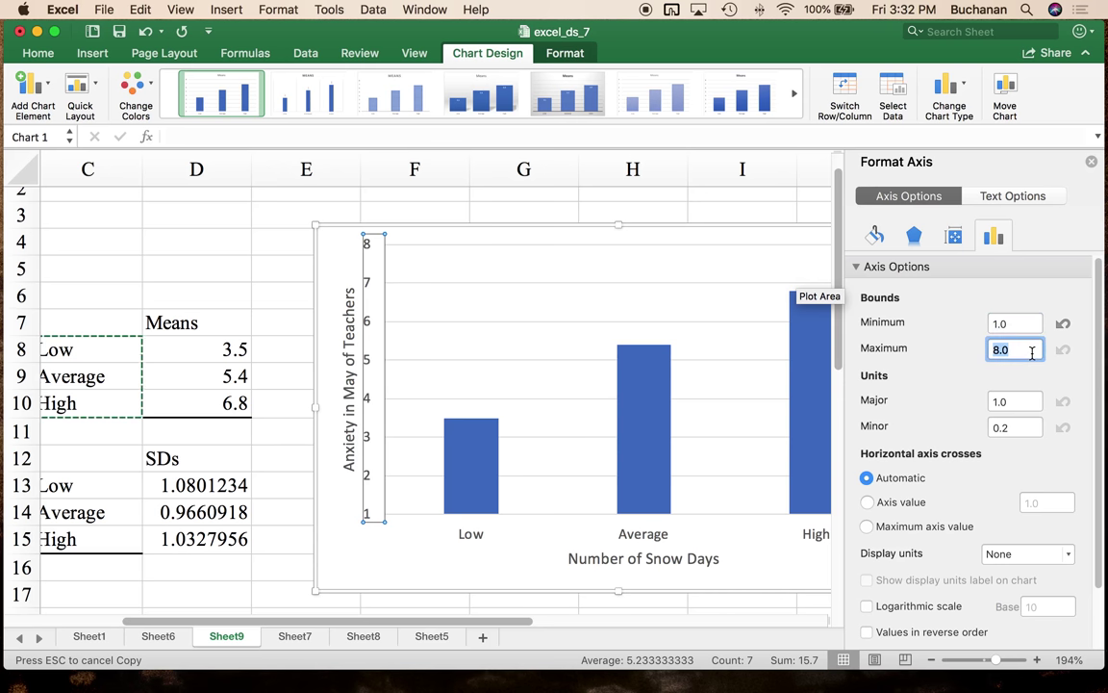
pyautogui.write('9')
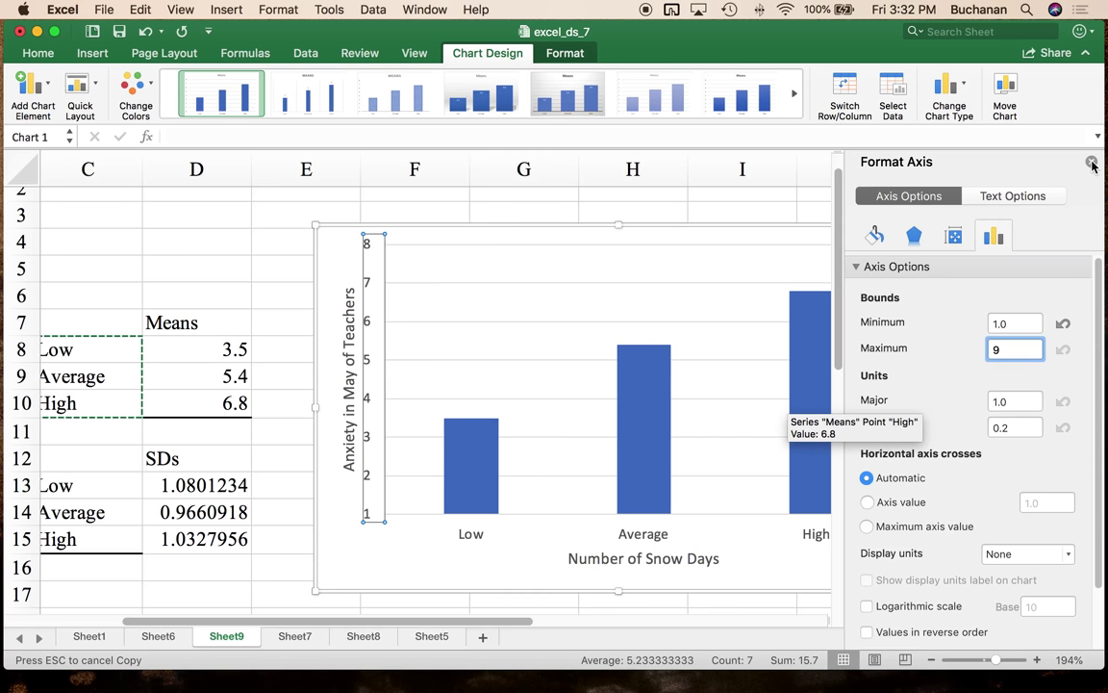
# Add custom error bars using D13:D15 as both positive and negative error values.
pyautogui.click(492, 418)
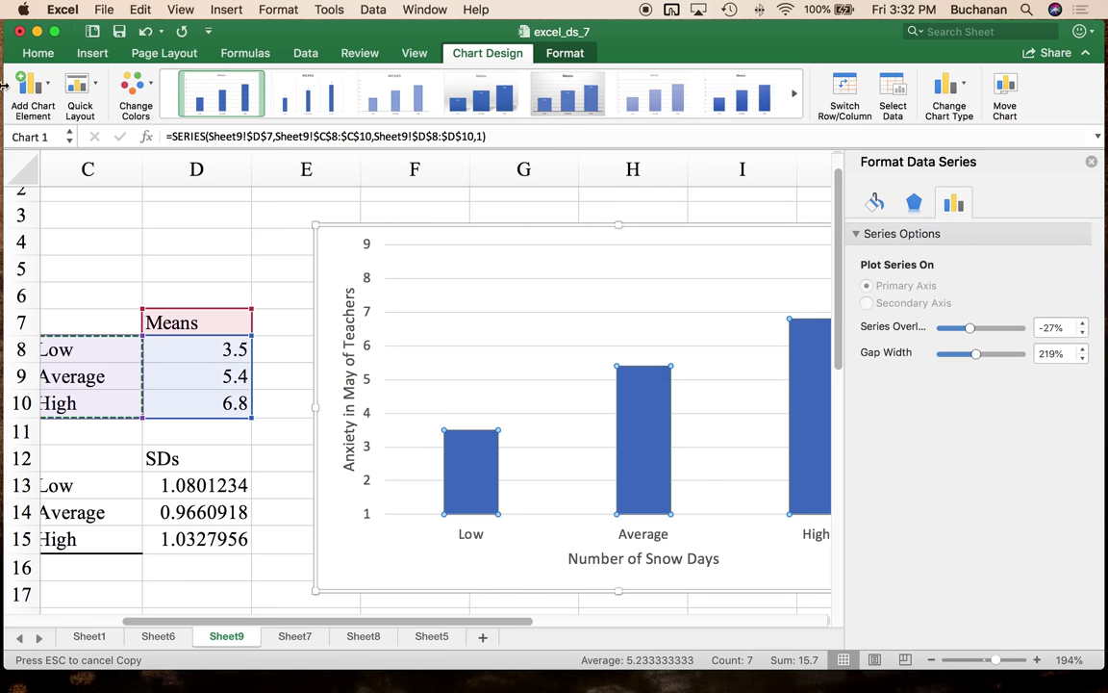
pyautogui.click(36, 96)
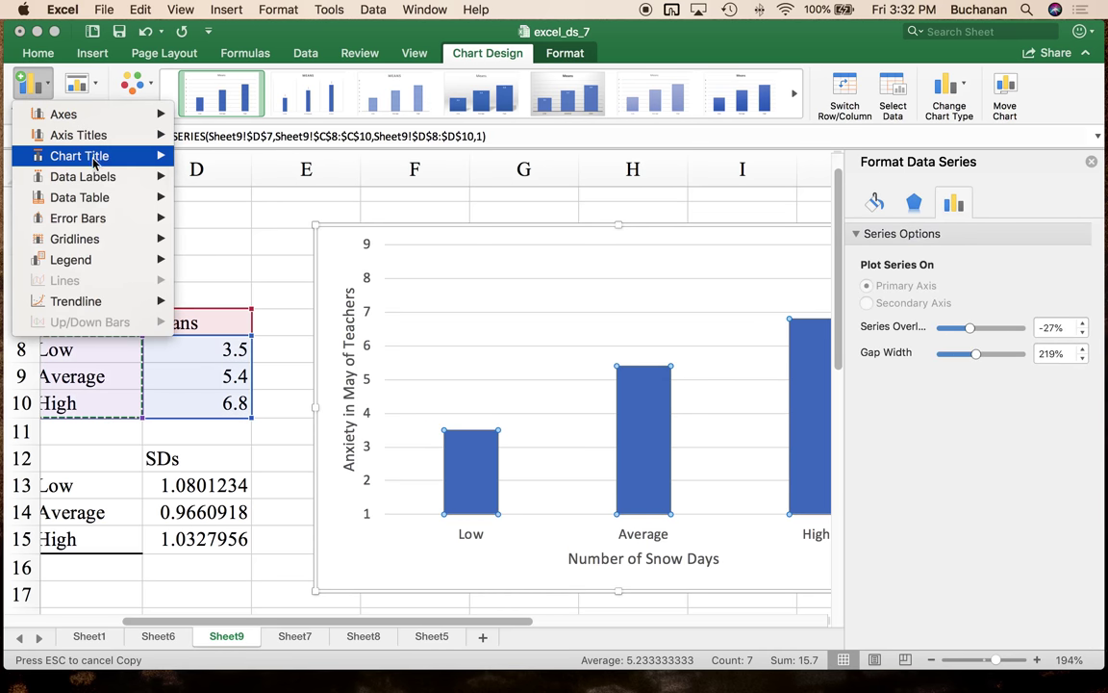
pyautogui.moveTo(103, 223)
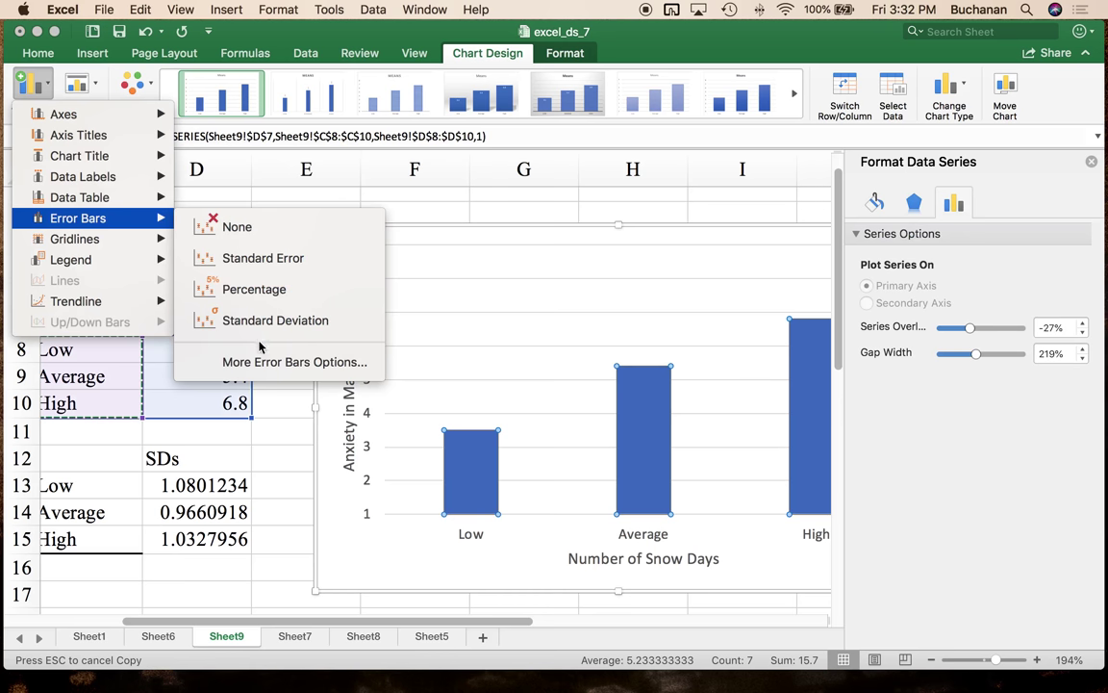
pyautogui.click(262, 370)
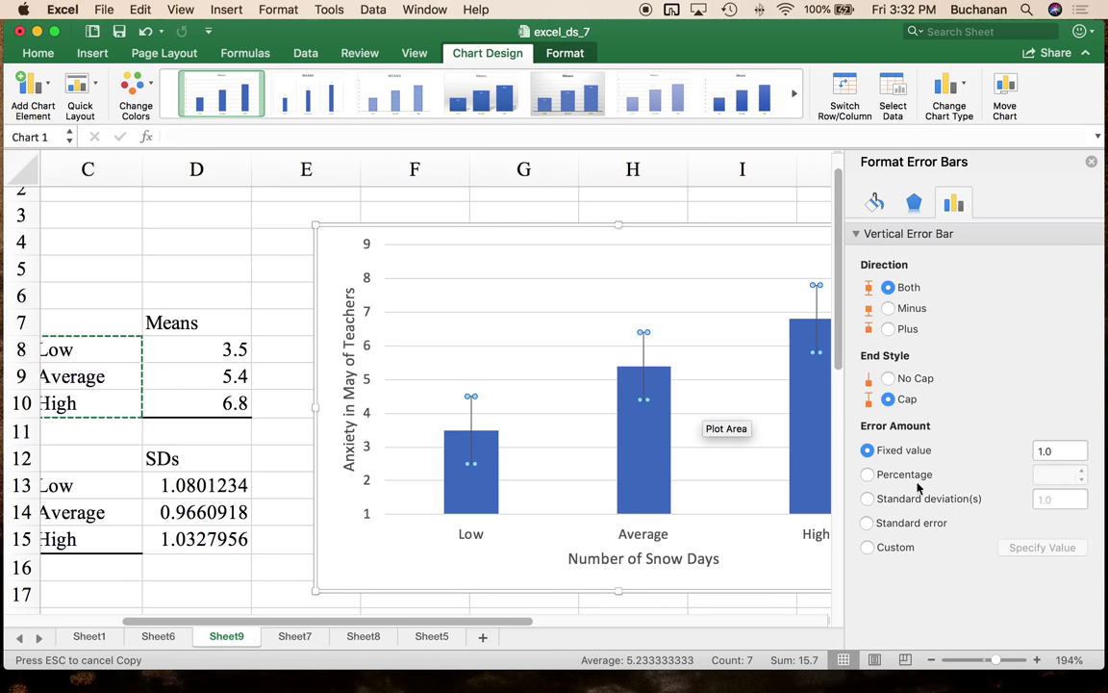
pyautogui.click(868, 547)
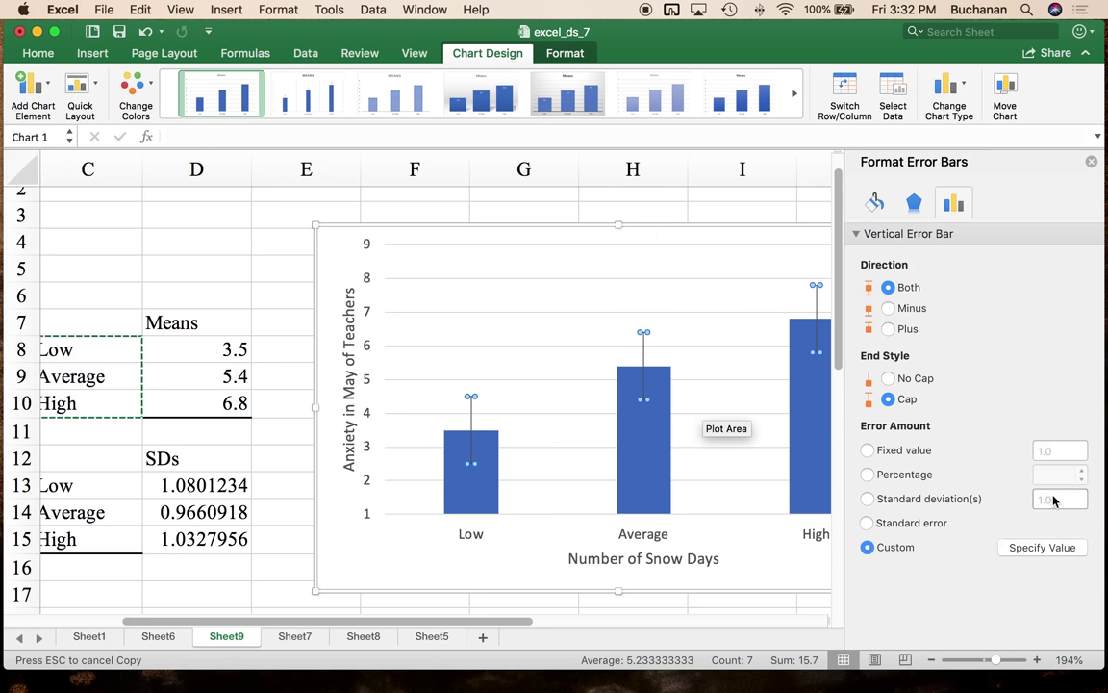
pyautogui.click(1028, 548)
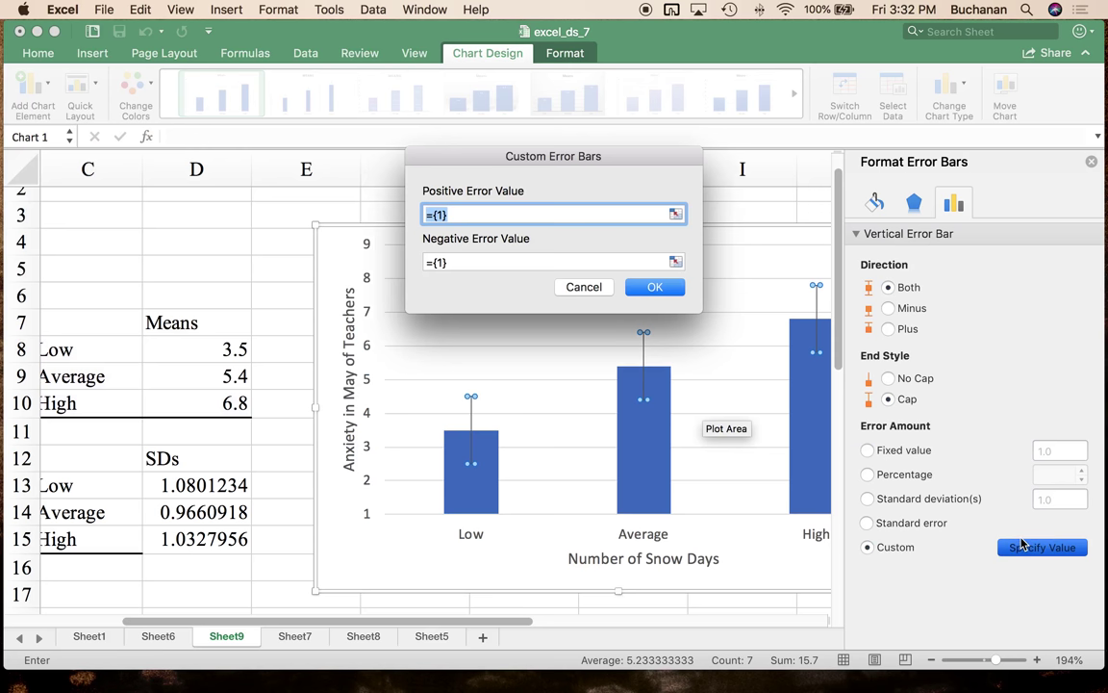
pyautogui.click(183, 484)
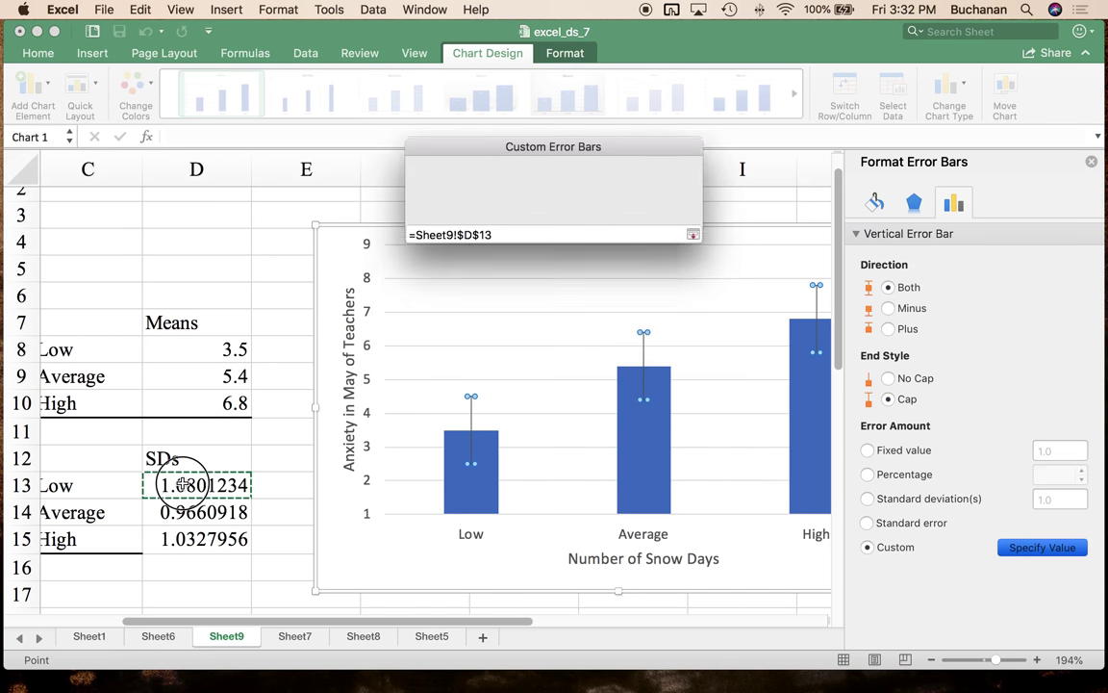
pyautogui.moveTo(183, 484); pyautogui.dragTo(164, 539)
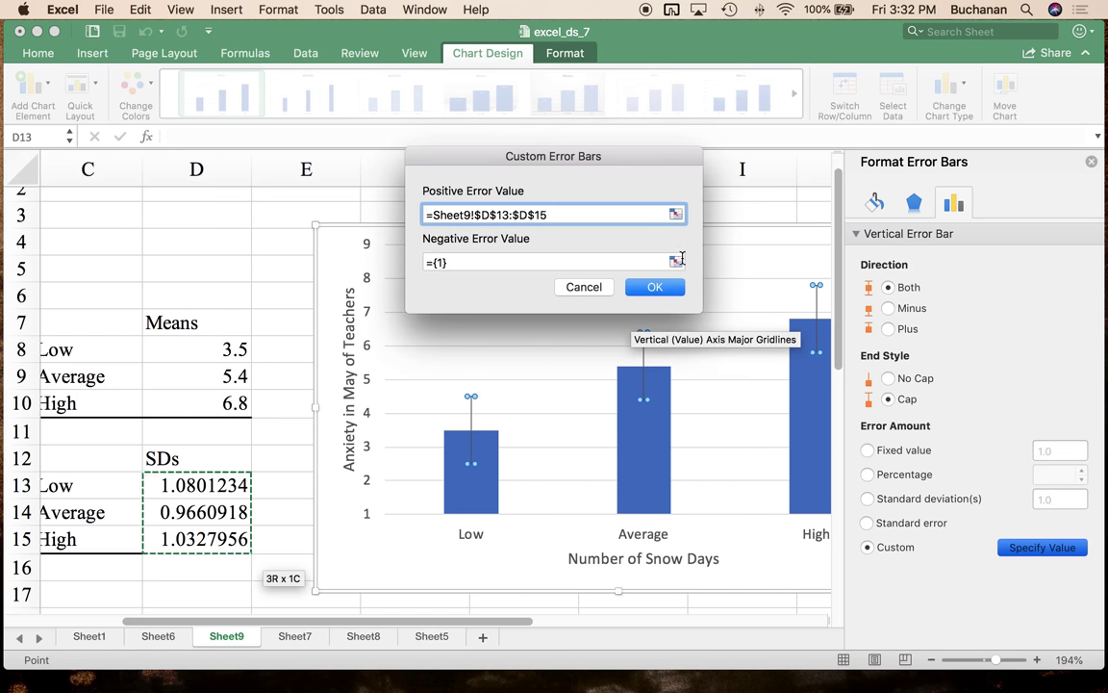
pyautogui.click(677, 261)
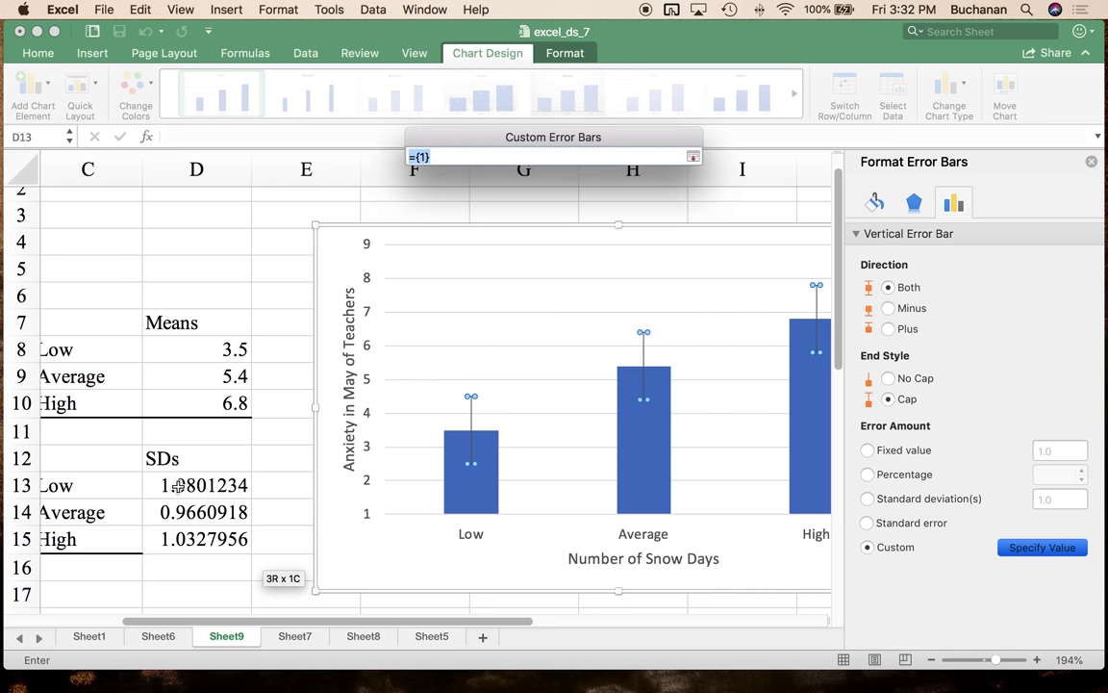
pyautogui.moveTo(178, 486); pyautogui.dragTo(153, 538)
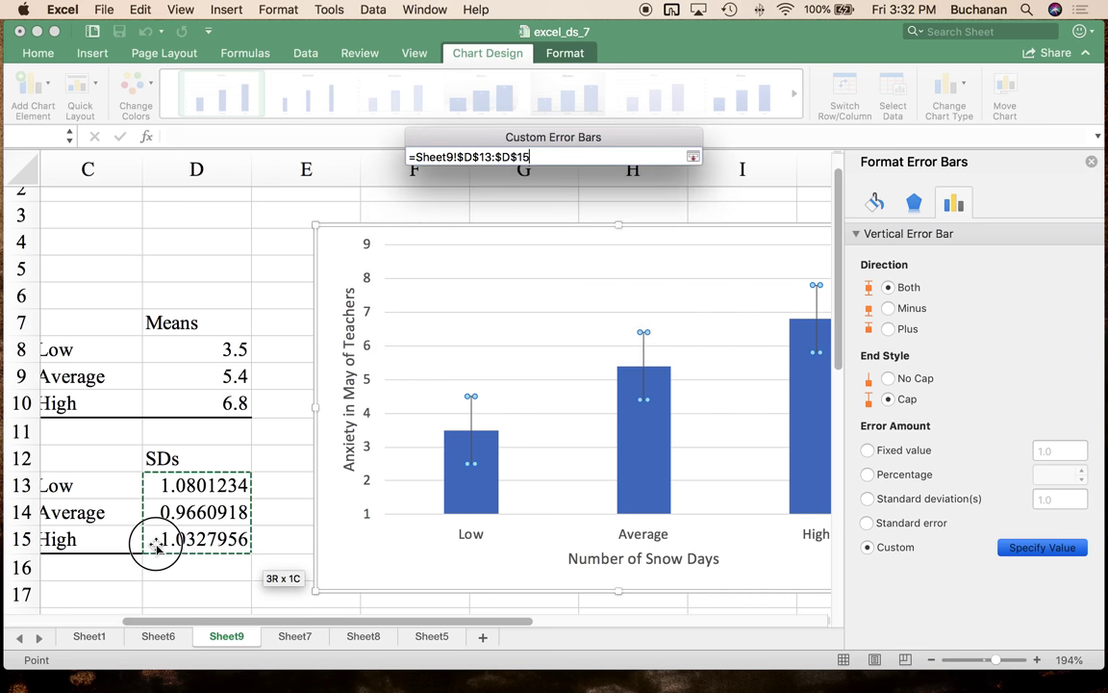
pyautogui.click(689, 154)
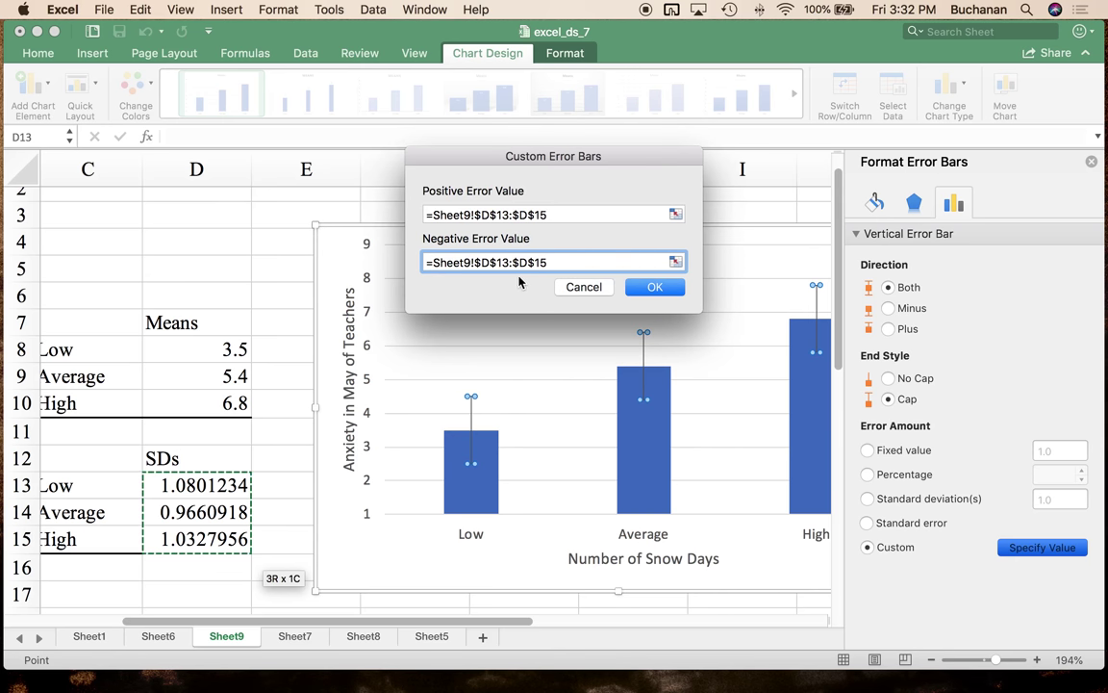
pyautogui.click(654, 286)
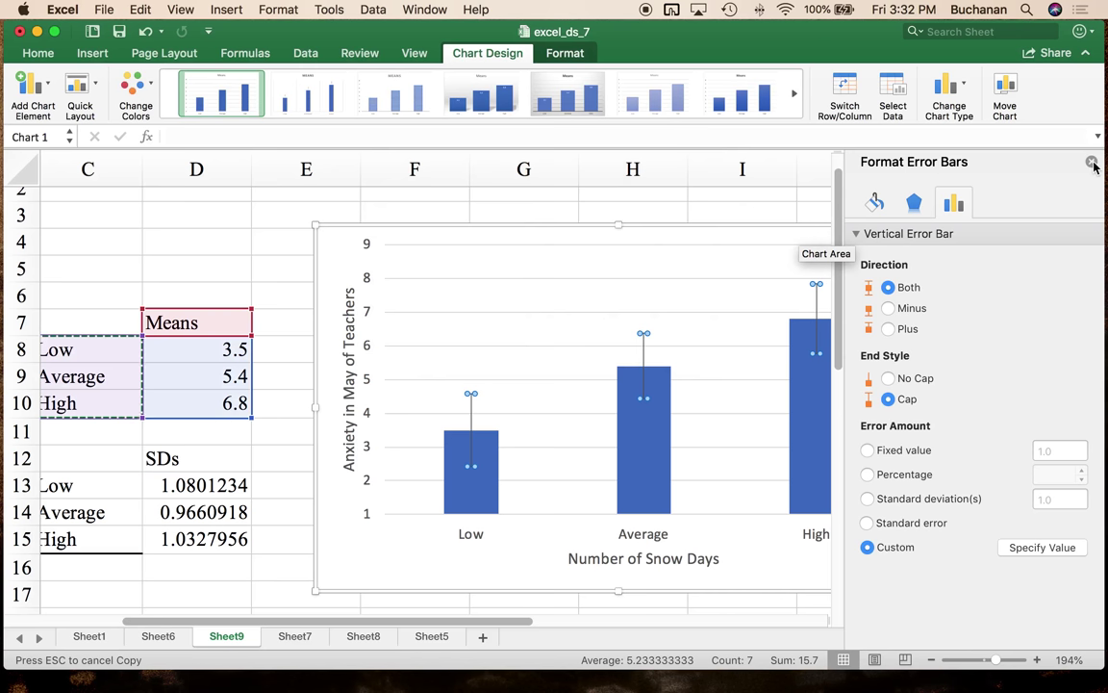
# Fill the Means column series with solid light gray and close the formatting pane.
pyautogui.click(804, 415)
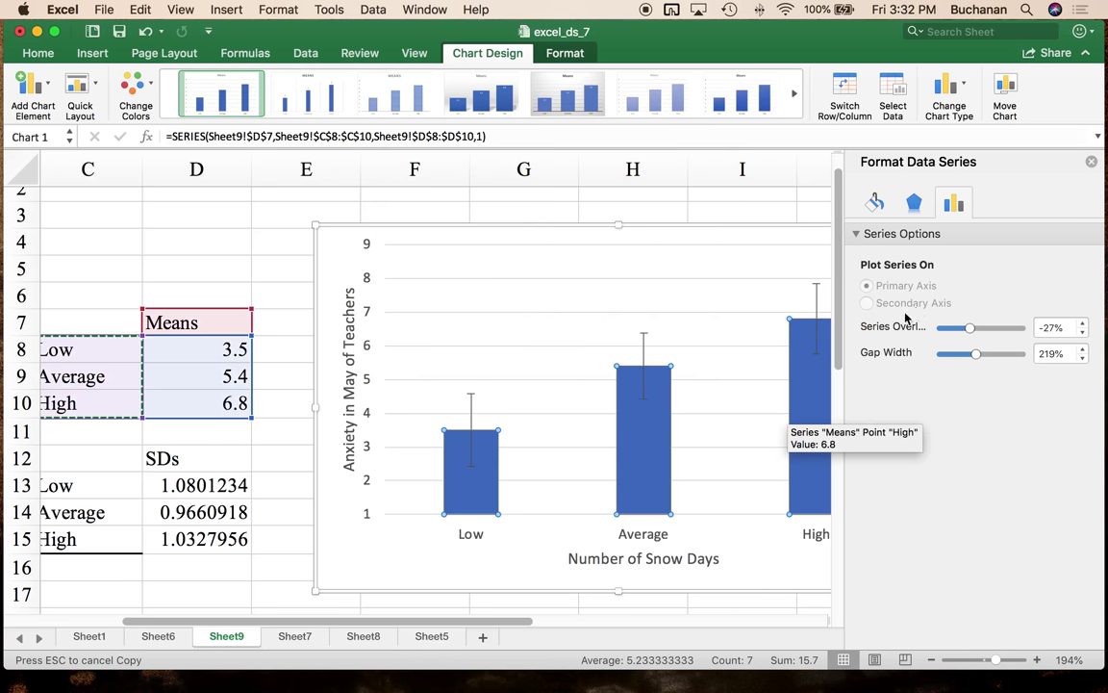
pyautogui.click(877, 205)
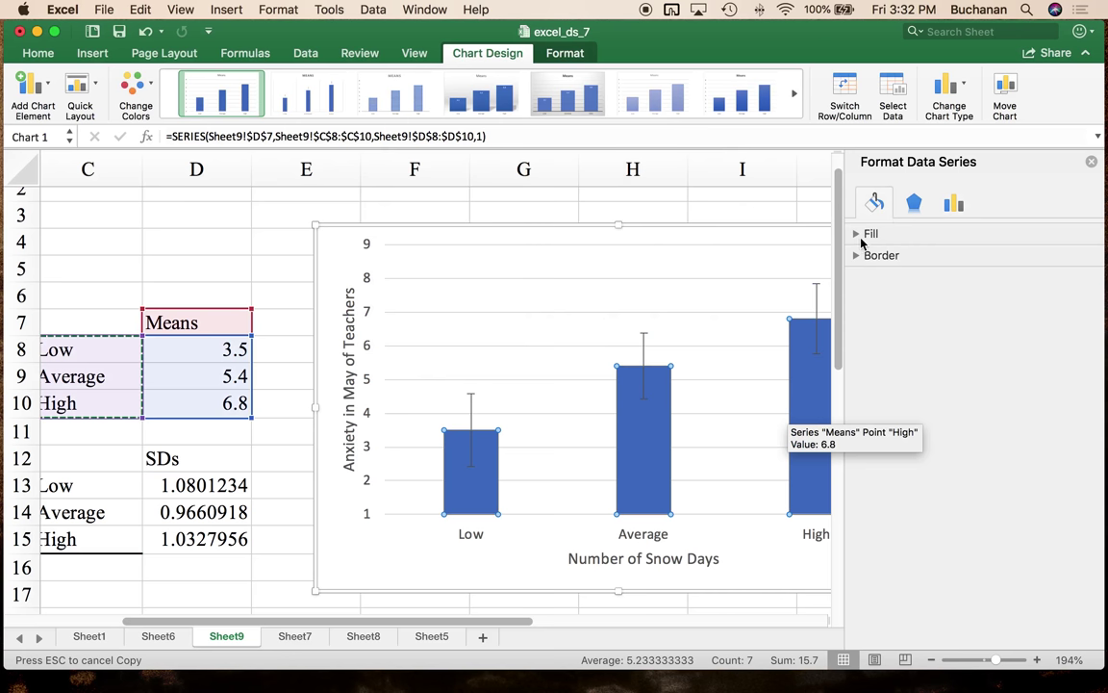
pyautogui.click(862, 238)
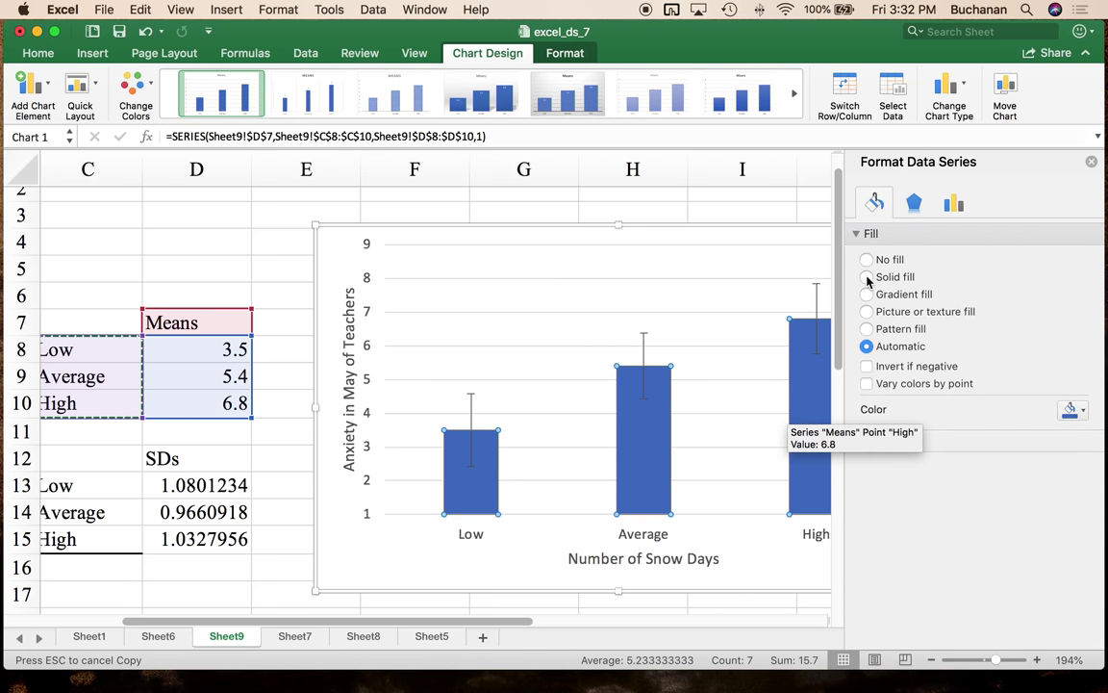
pyautogui.click(868, 260)
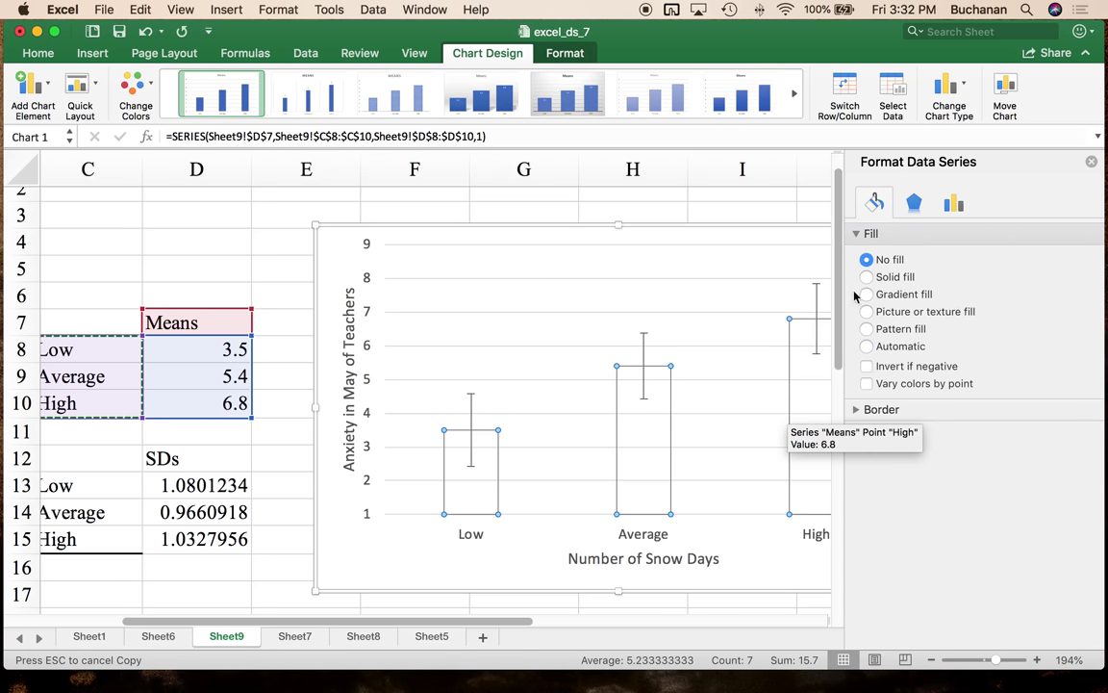
pyautogui.click(867, 277)
pyautogui.click(1071, 408)
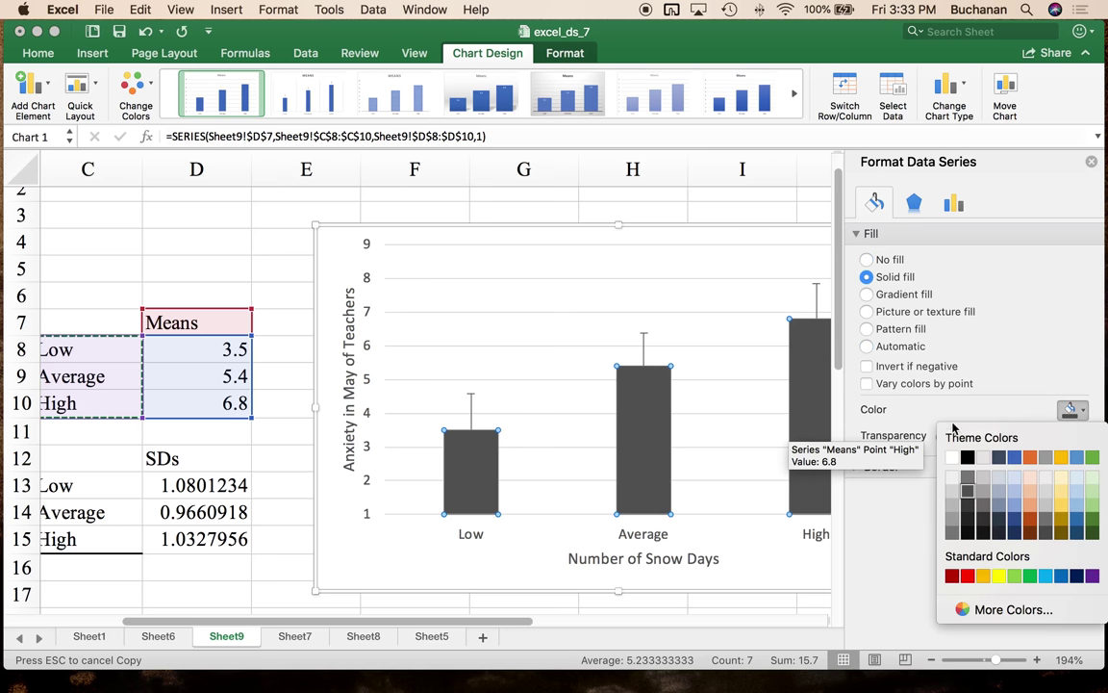
pyautogui.click(951, 501)
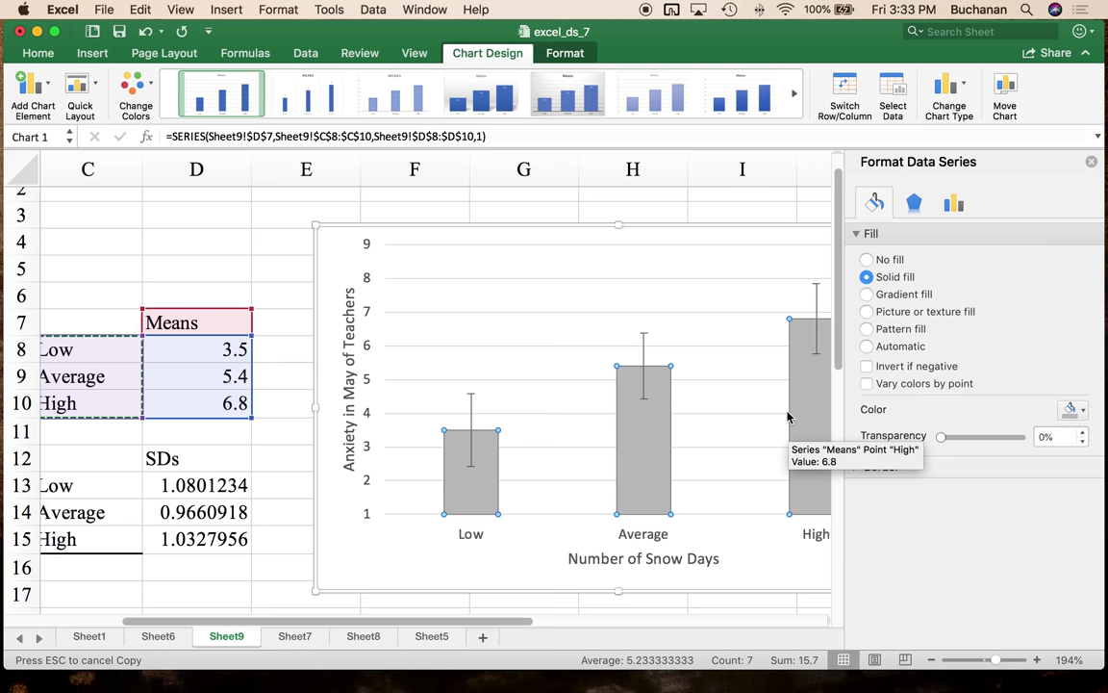
pyautogui.click(1091, 161)
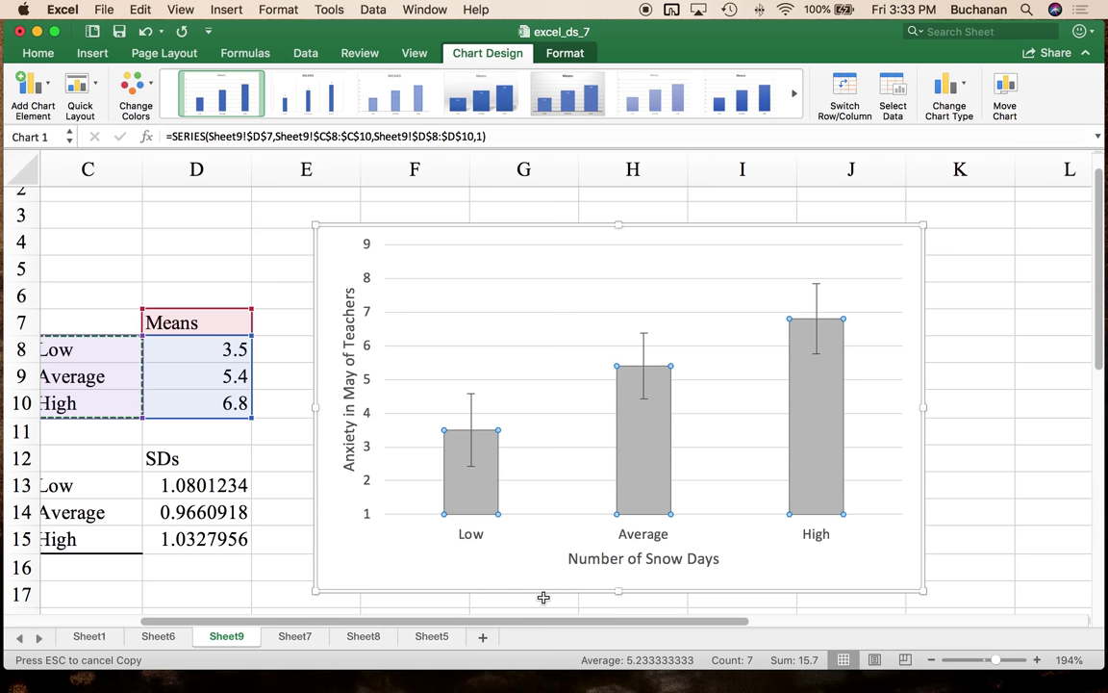
pyautogui.click(524, 574)
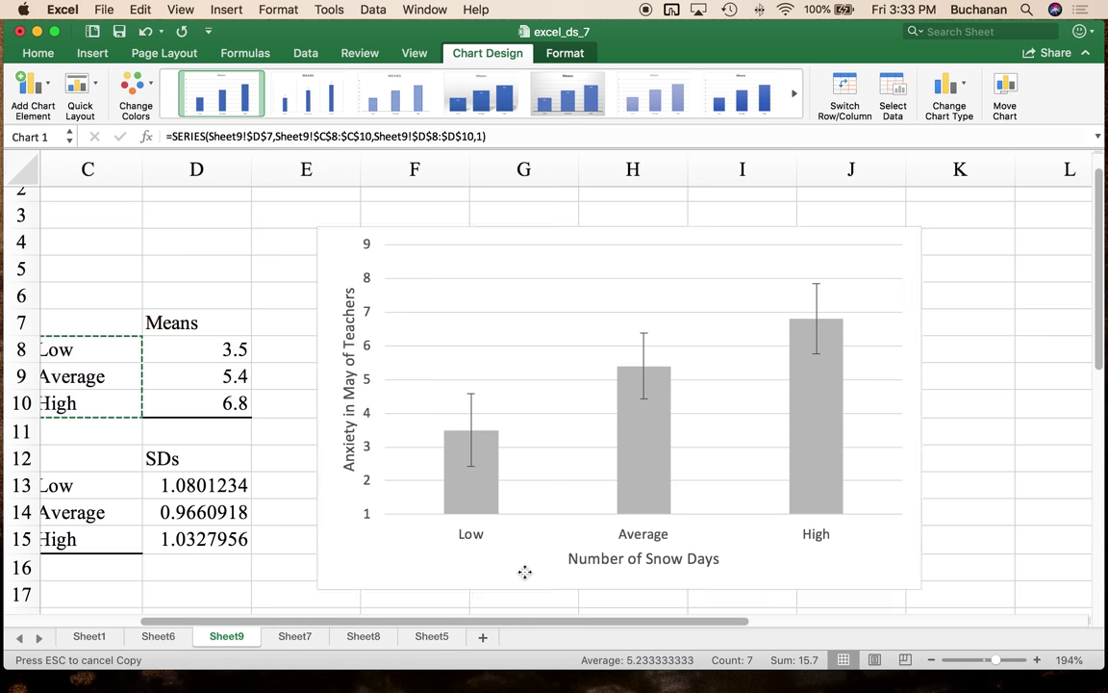
# On Sheet1, add a '- graphs' line to the notes text box and stretch it to row 11.
pyautogui.click(114, 642)
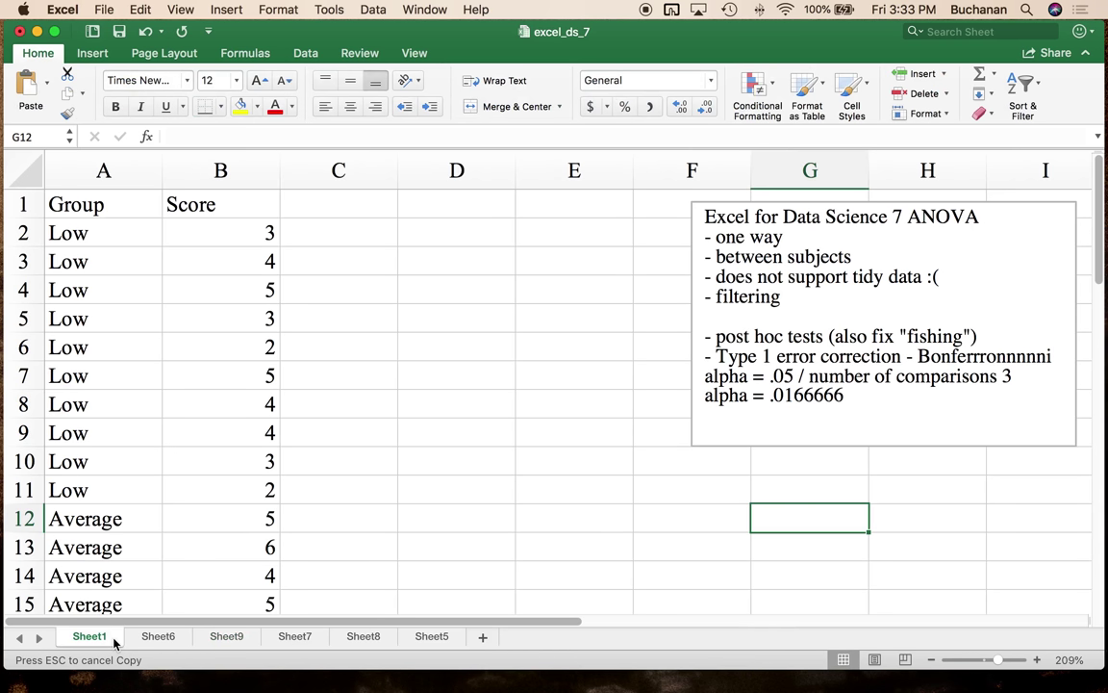
pyautogui.scroll(-3, 862, 308)
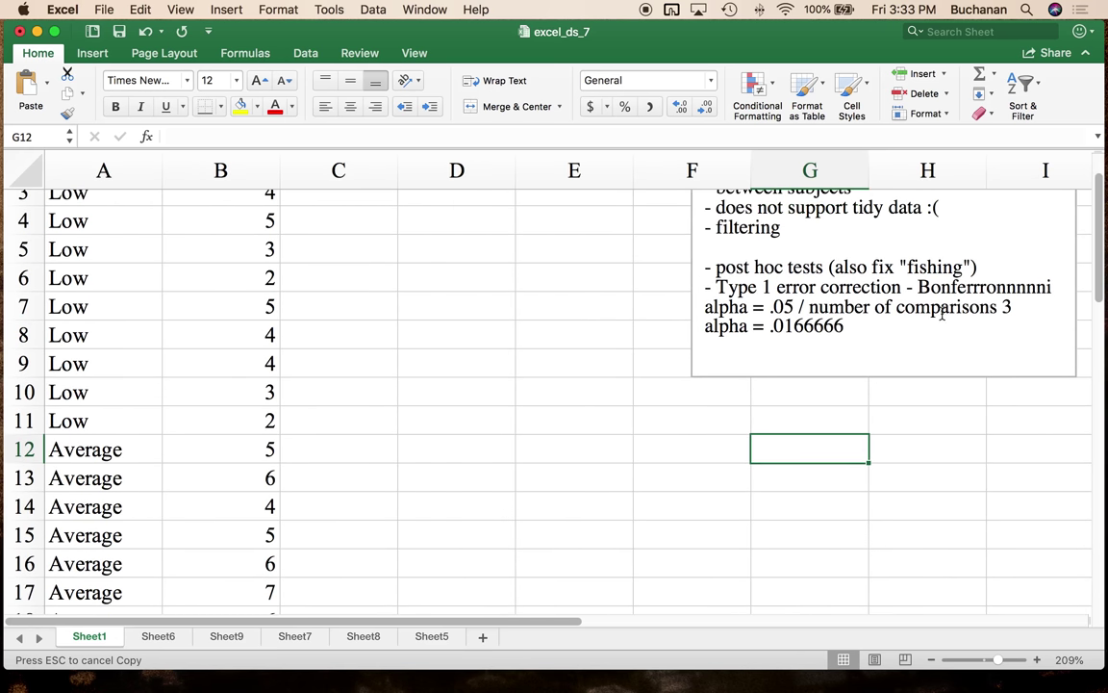
pyautogui.click(1062, 368)
pyautogui.moveTo(1074, 376); pyautogui.dragTo(1076, 433)
pyautogui.scroll(3, 594, 346)
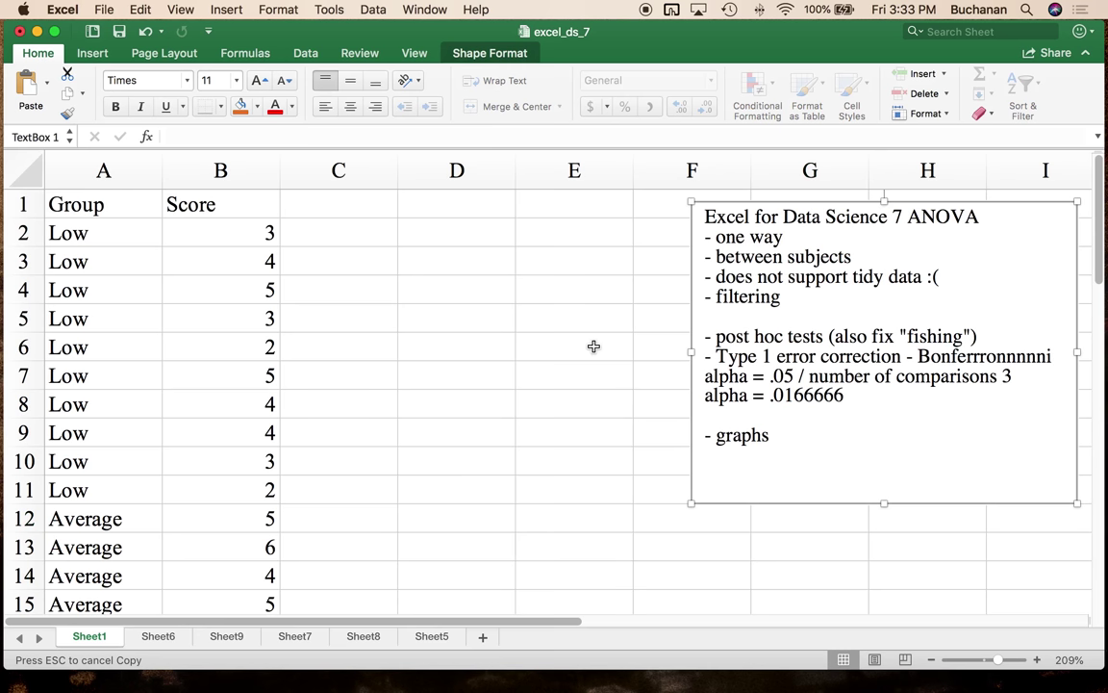